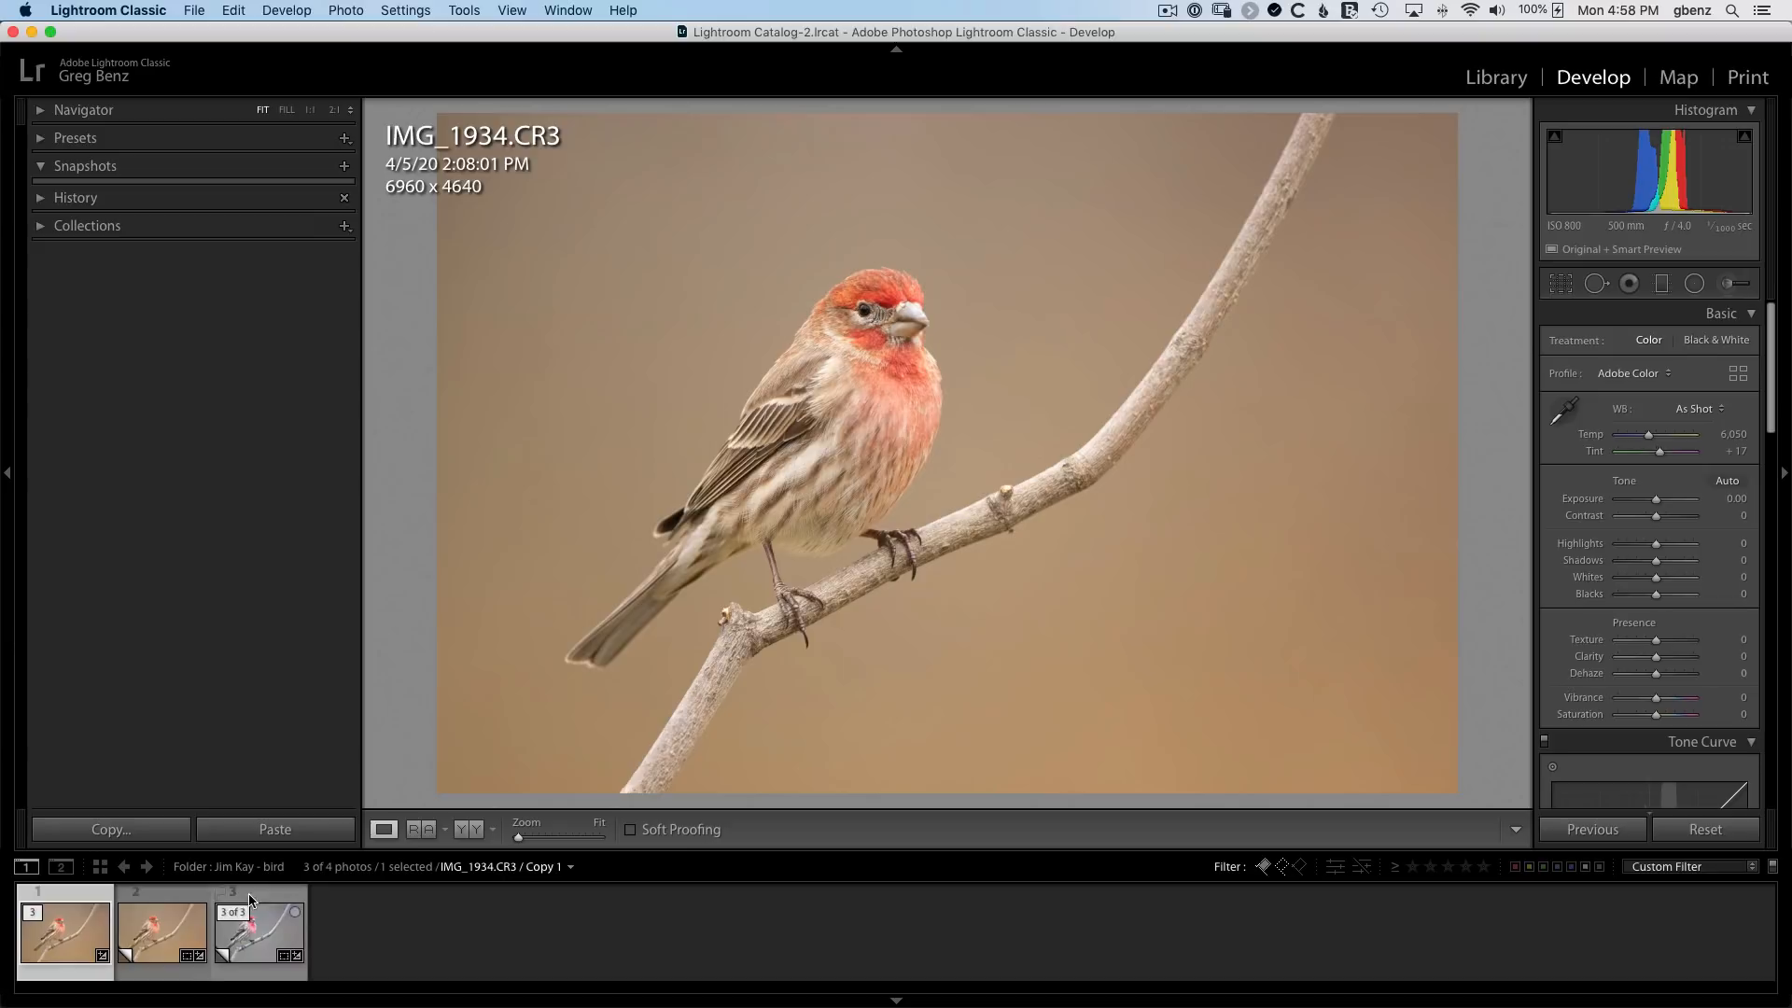
# Open the second virtual copy of IMG_1934.CR3 and compare the photo with and without its Lens Corrections.
pyautogui.click(169, 940)
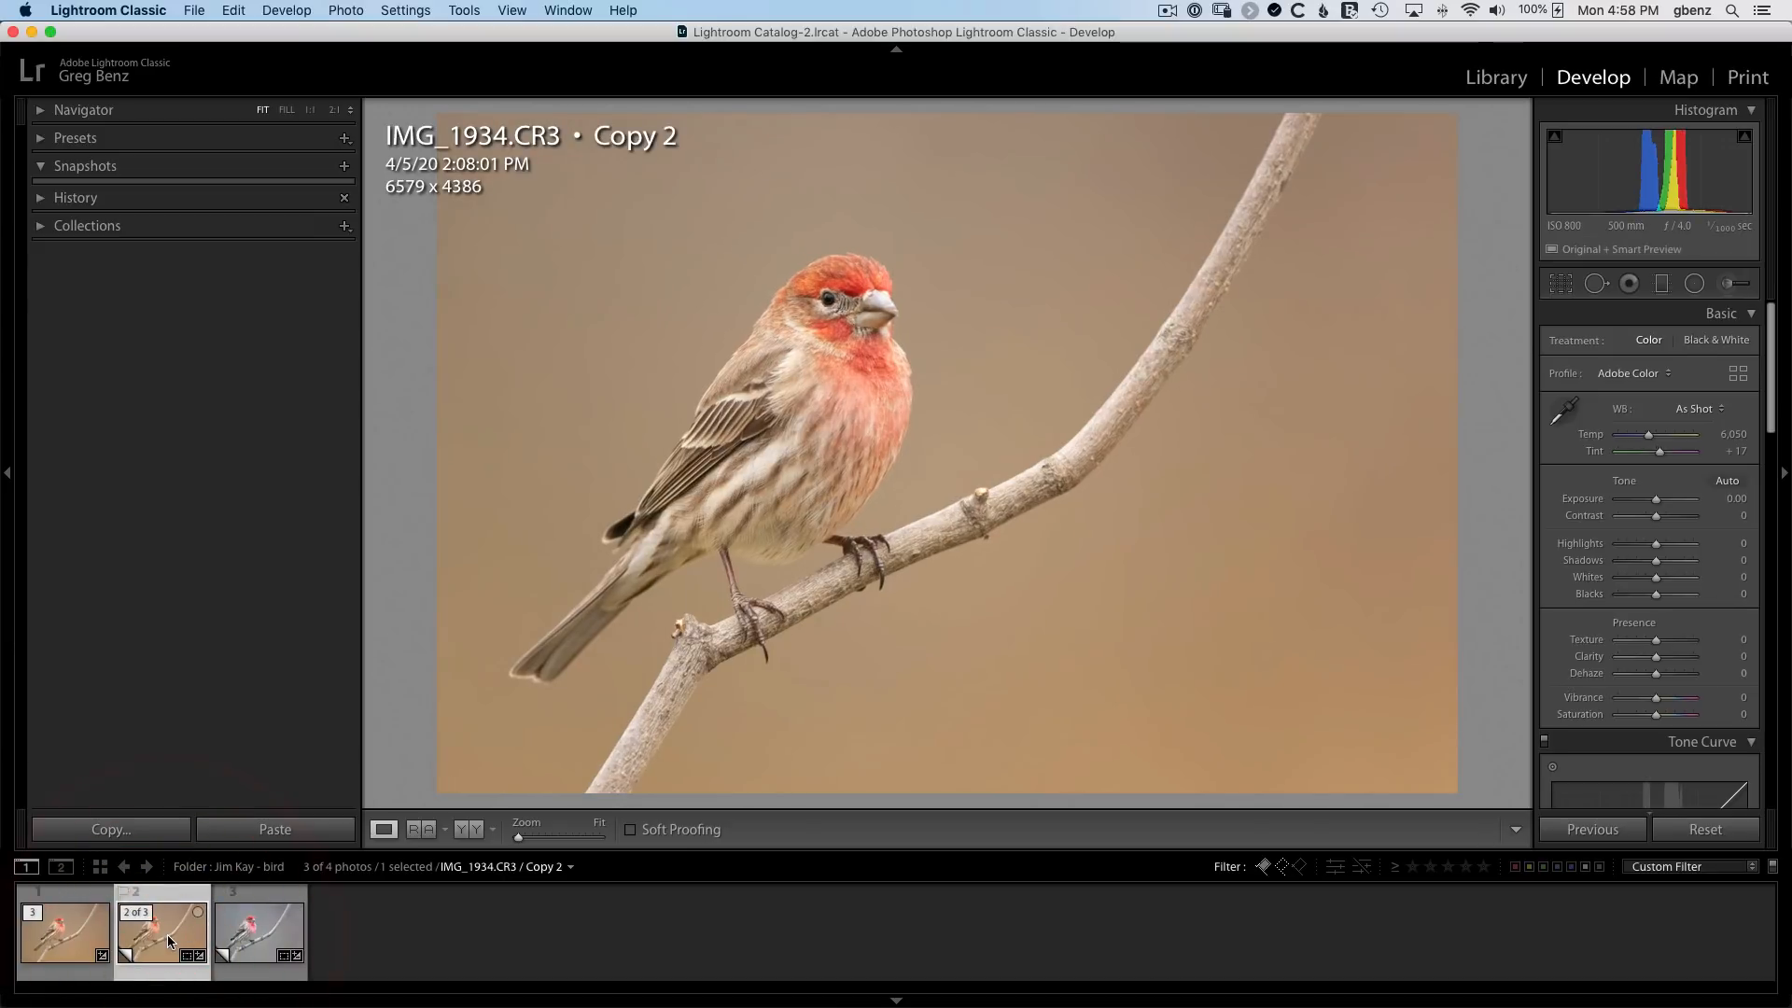
pyautogui.moveTo(1773, 434); pyautogui.dragTo(1776, 756)
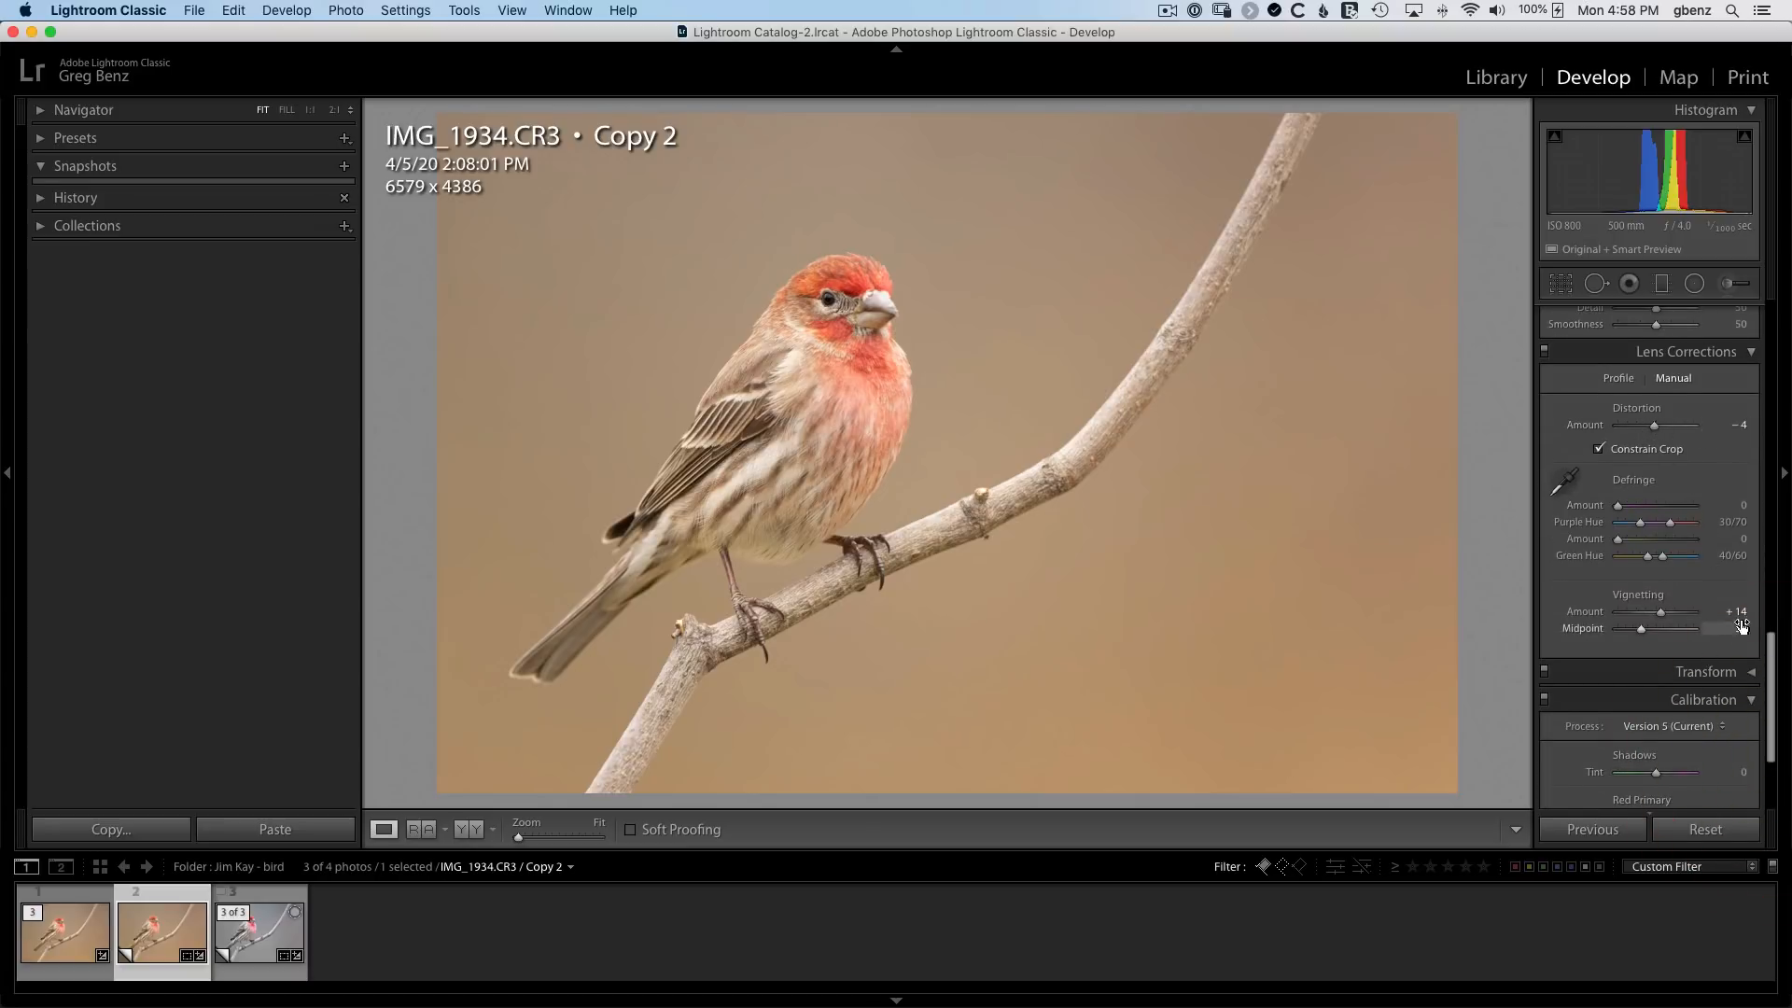
pyautogui.click(1545, 354)
pyautogui.click(1546, 355)
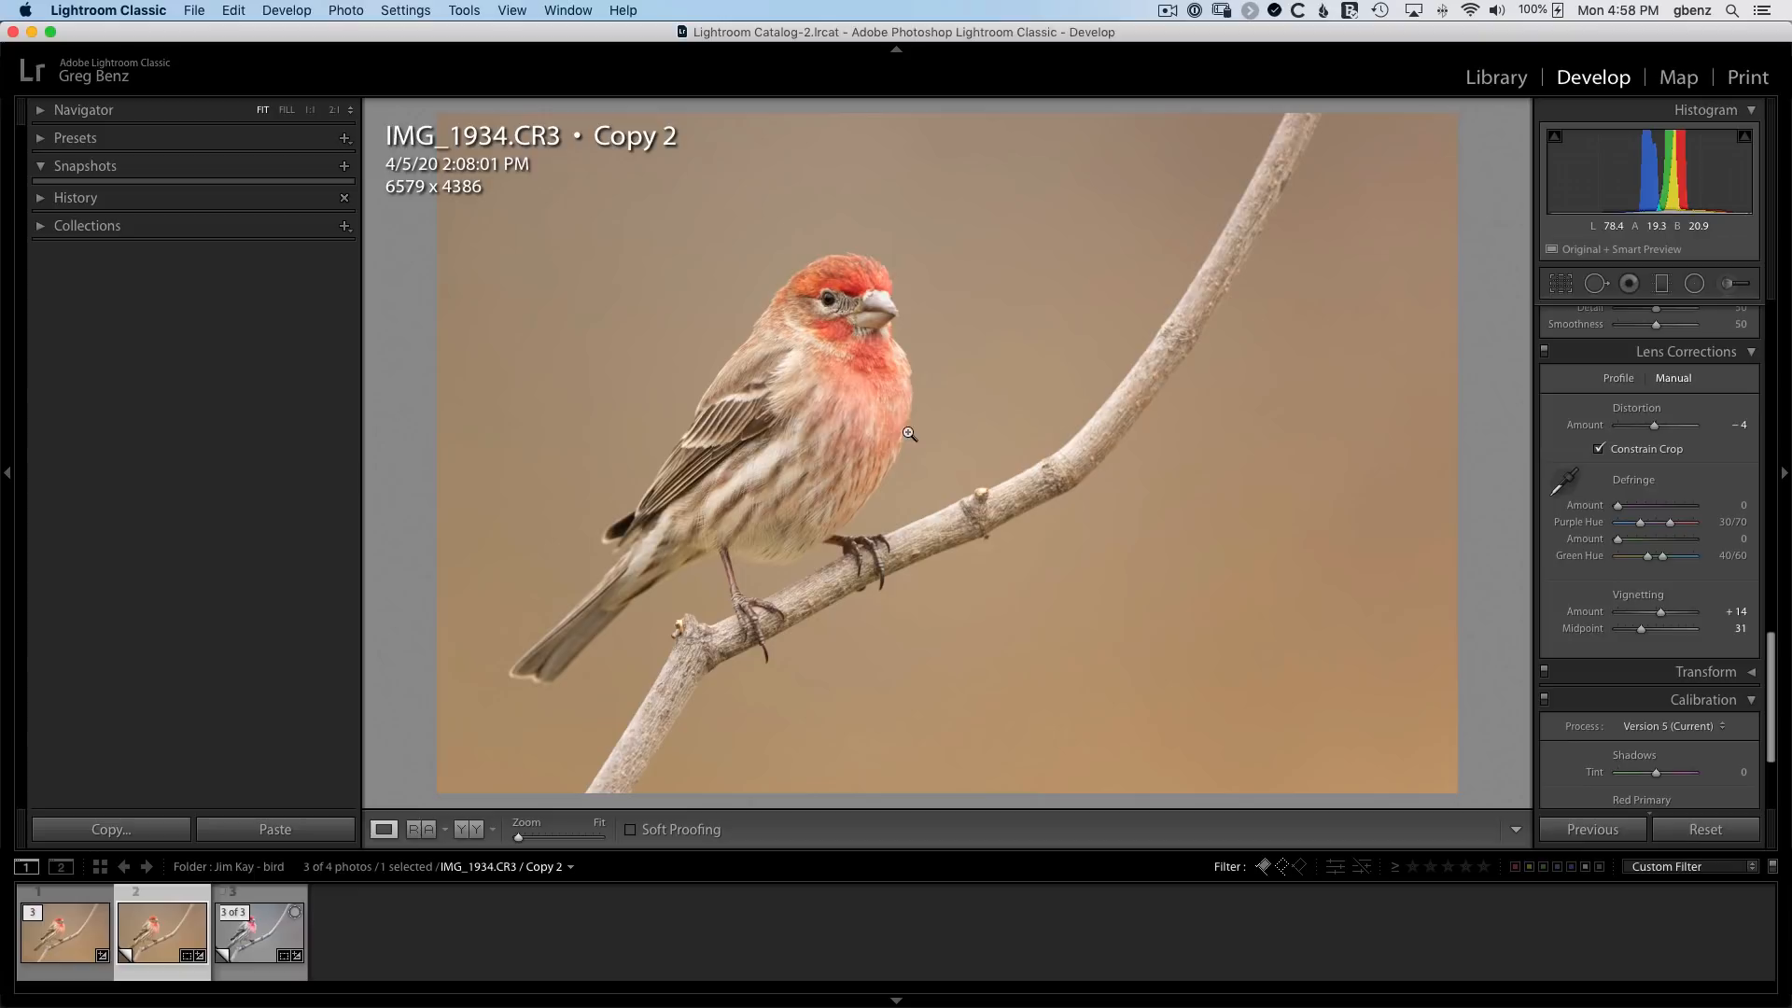
# Open the cooler-toned virtual copy and review its Basic, Tone Curve and Detail adjustments.
pyautogui.click(257, 932)
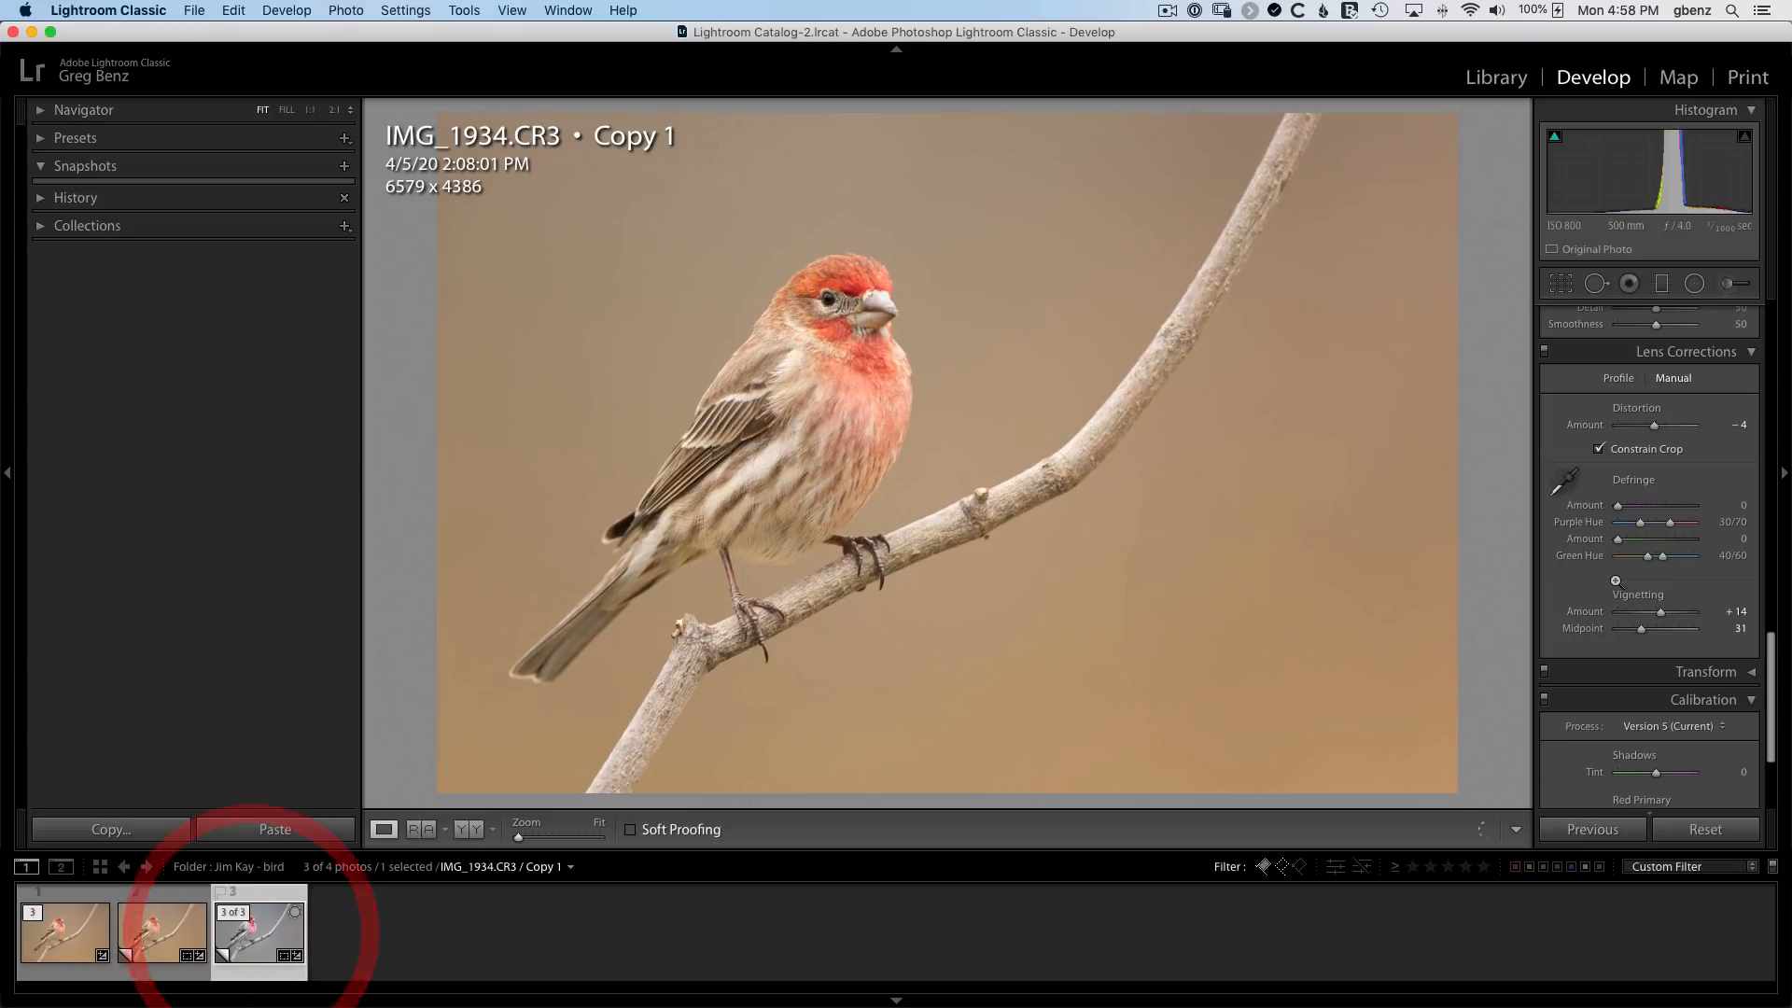
pyautogui.moveTo(1778, 672); pyautogui.dragTo(1774, 326)
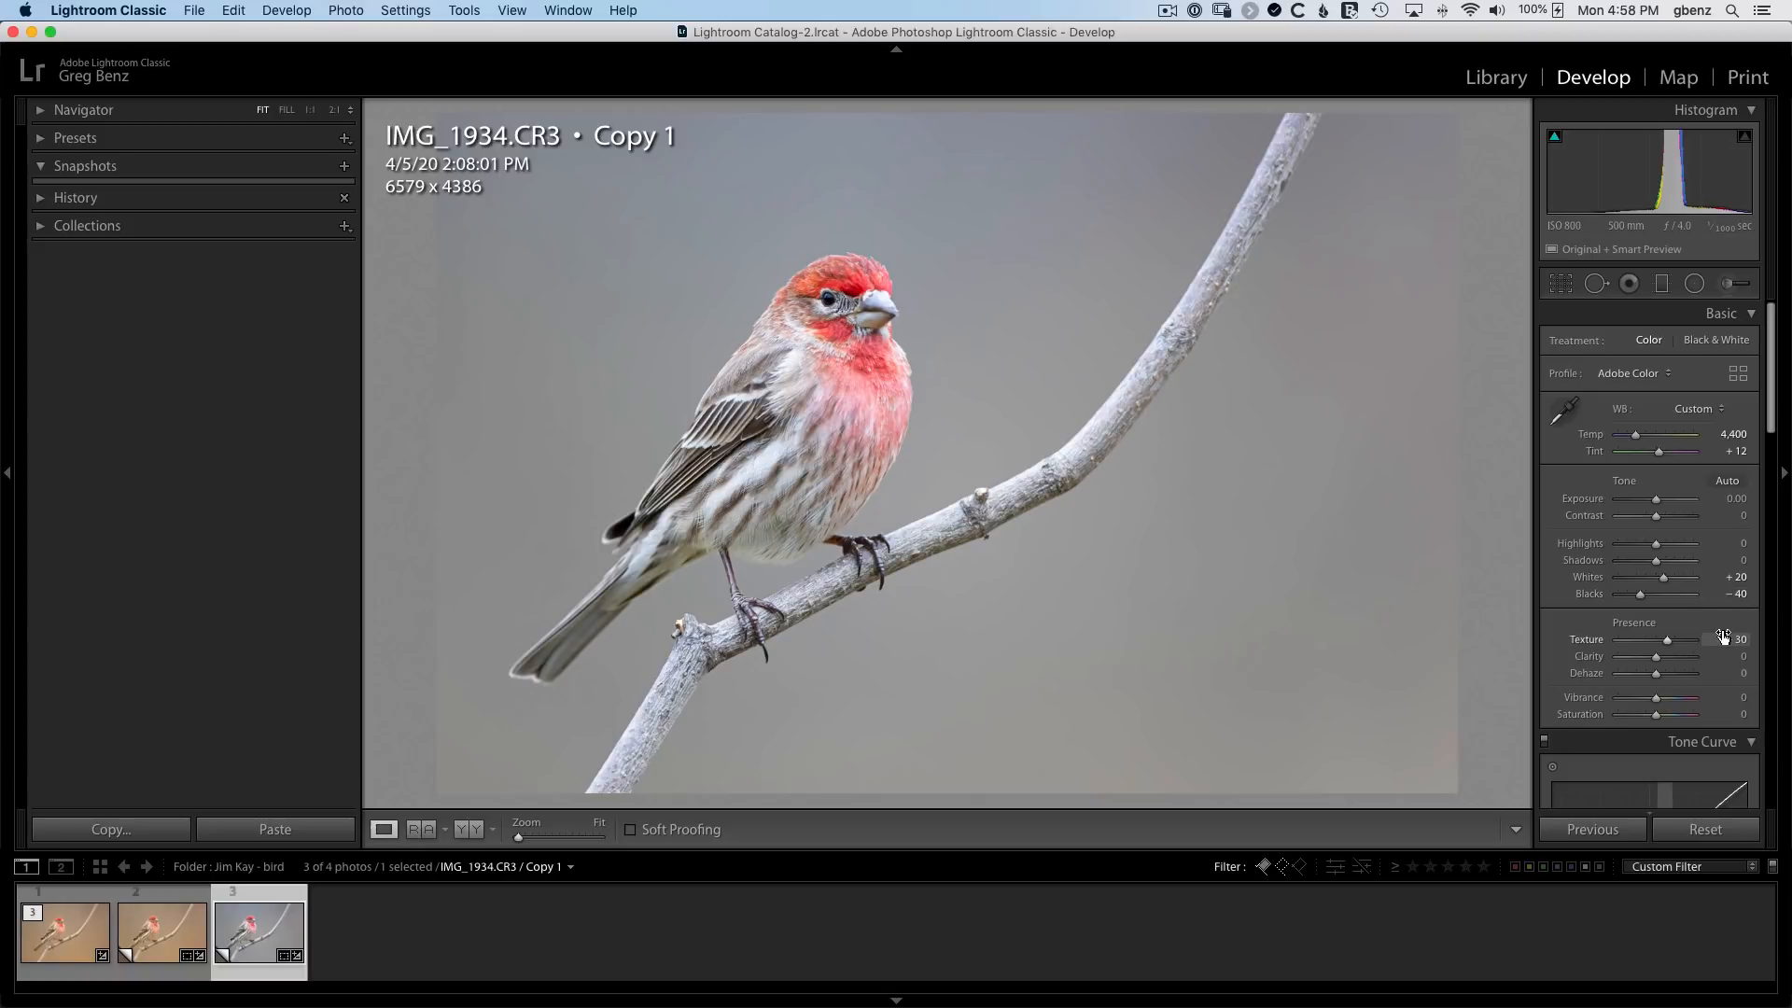
pyautogui.moveTo(1771, 424); pyautogui.dragTo(1770, 551)
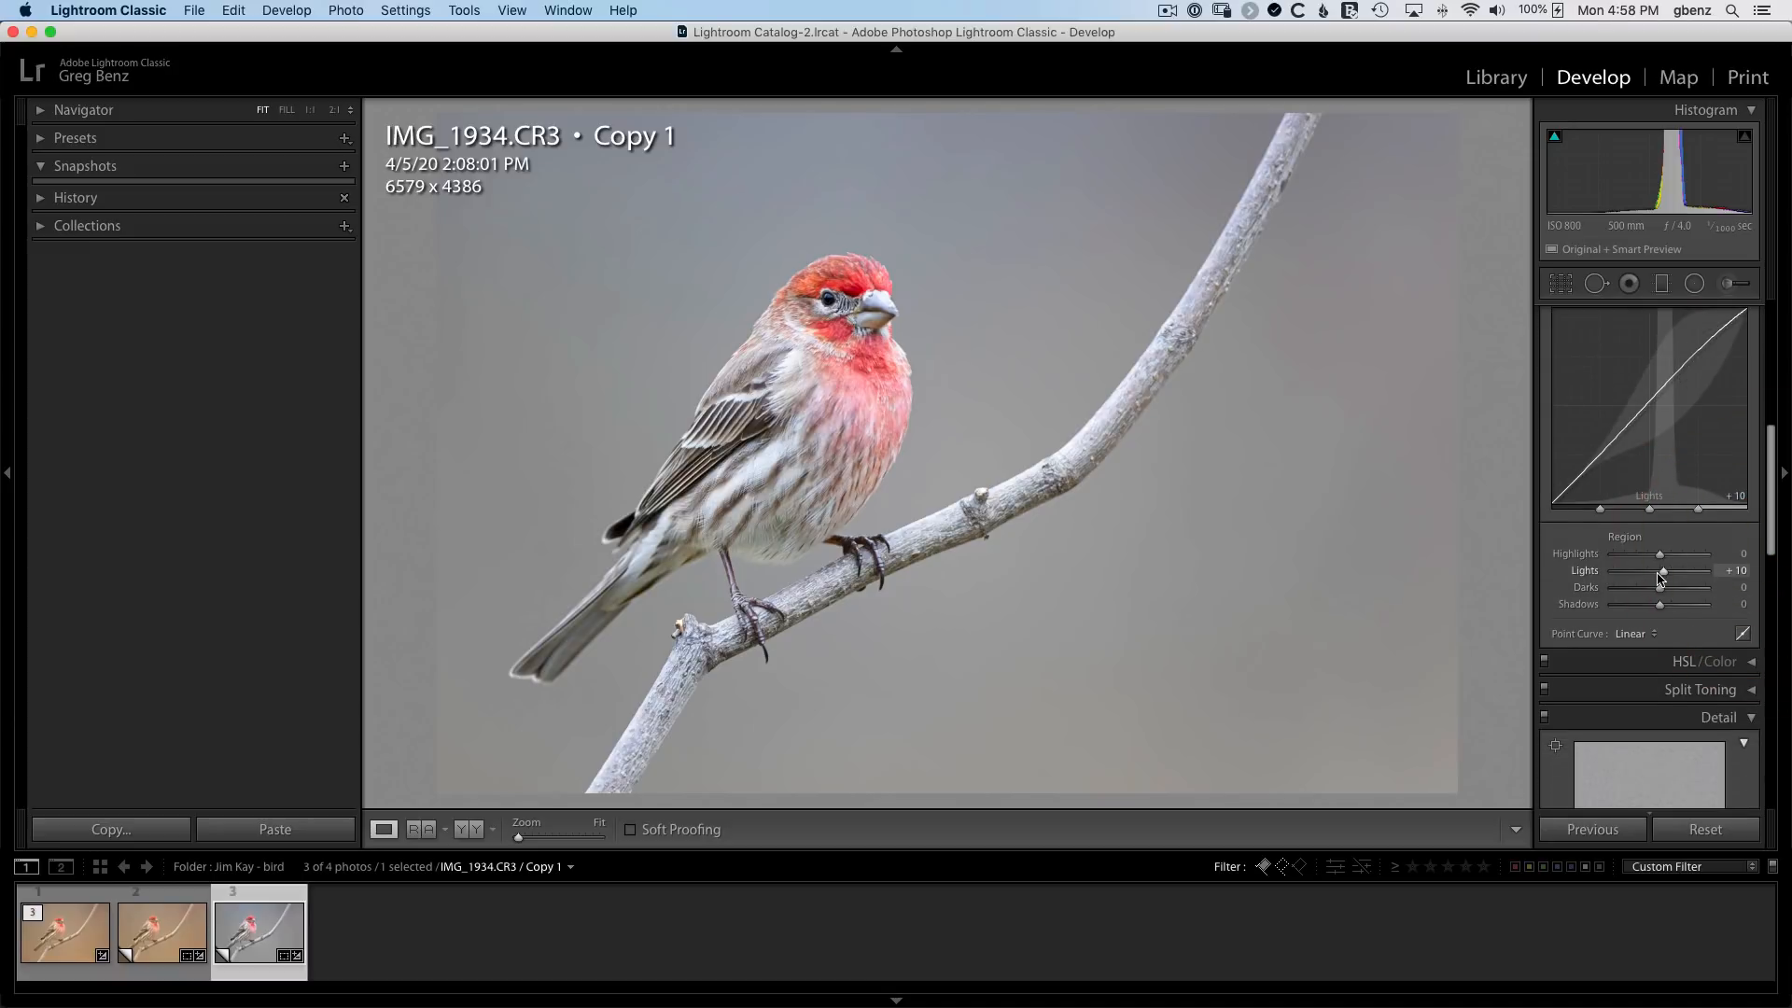
pyautogui.moveTo(1772, 544); pyautogui.dragTo(1783, 644)
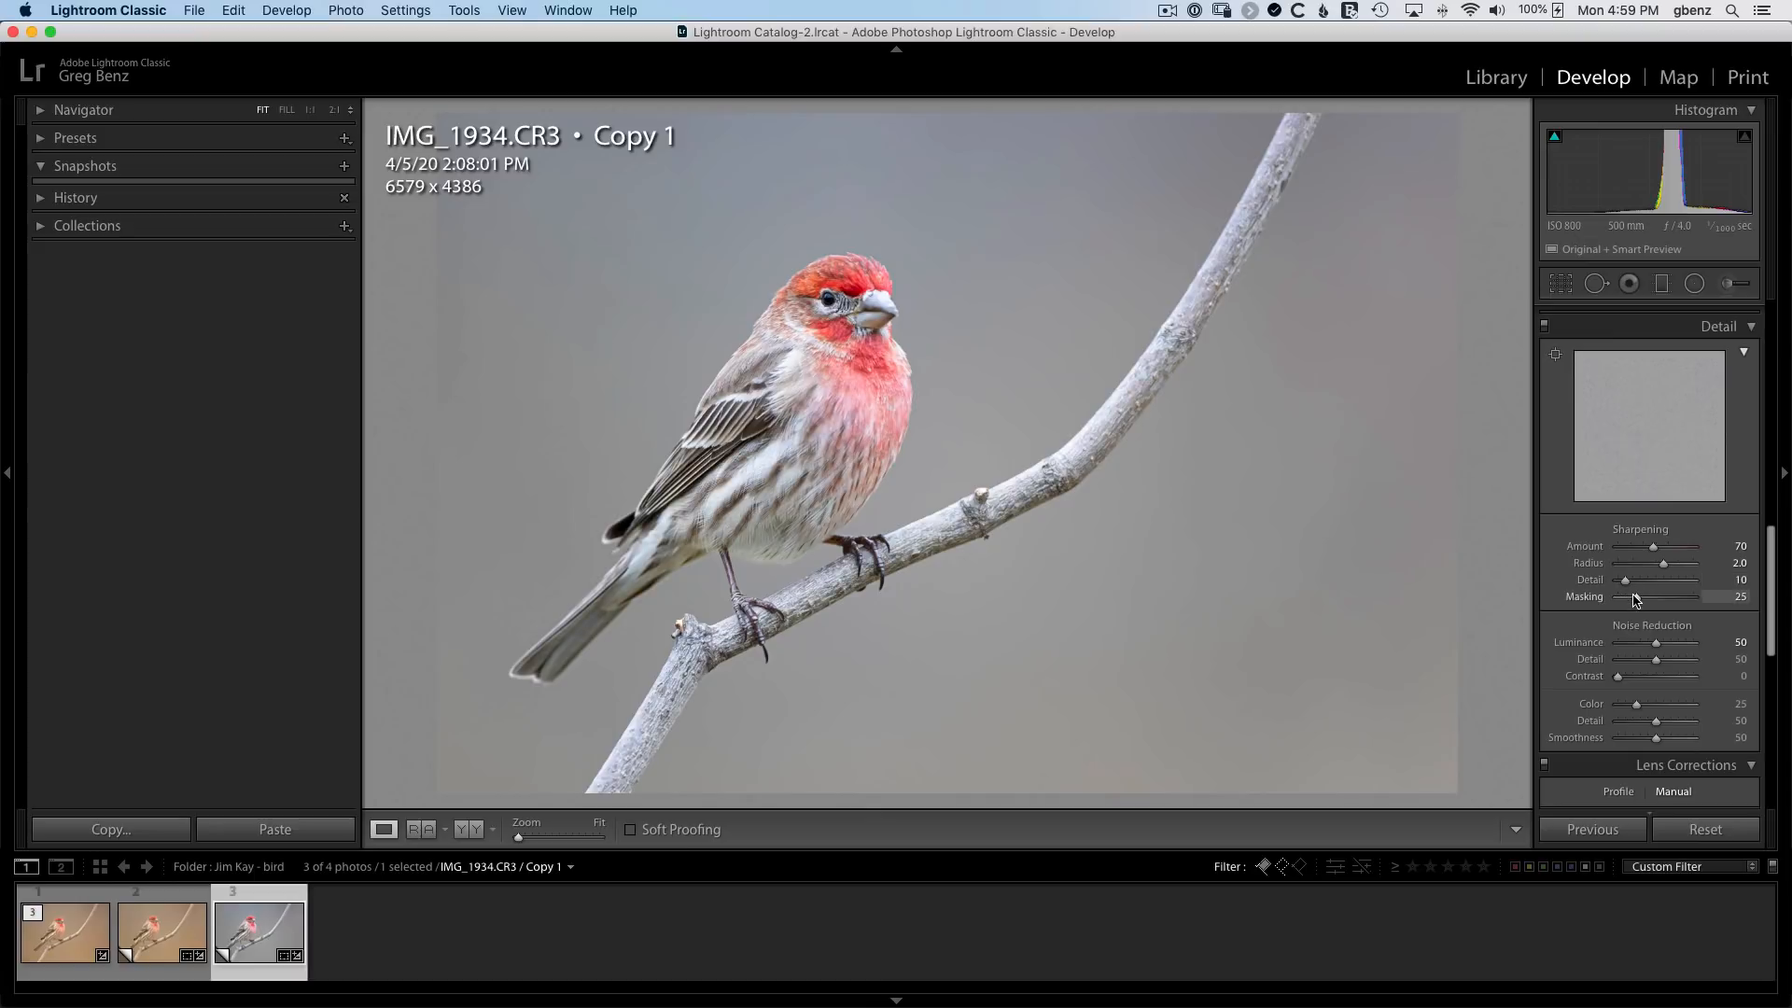
# Inspect the edge of the bird's chest at 1:1 with the Detail adjustments switched off and on.
pyautogui.moveTo(882, 399); pyautogui.dragTo(961, 443)
pyautogui.click(904, 412)
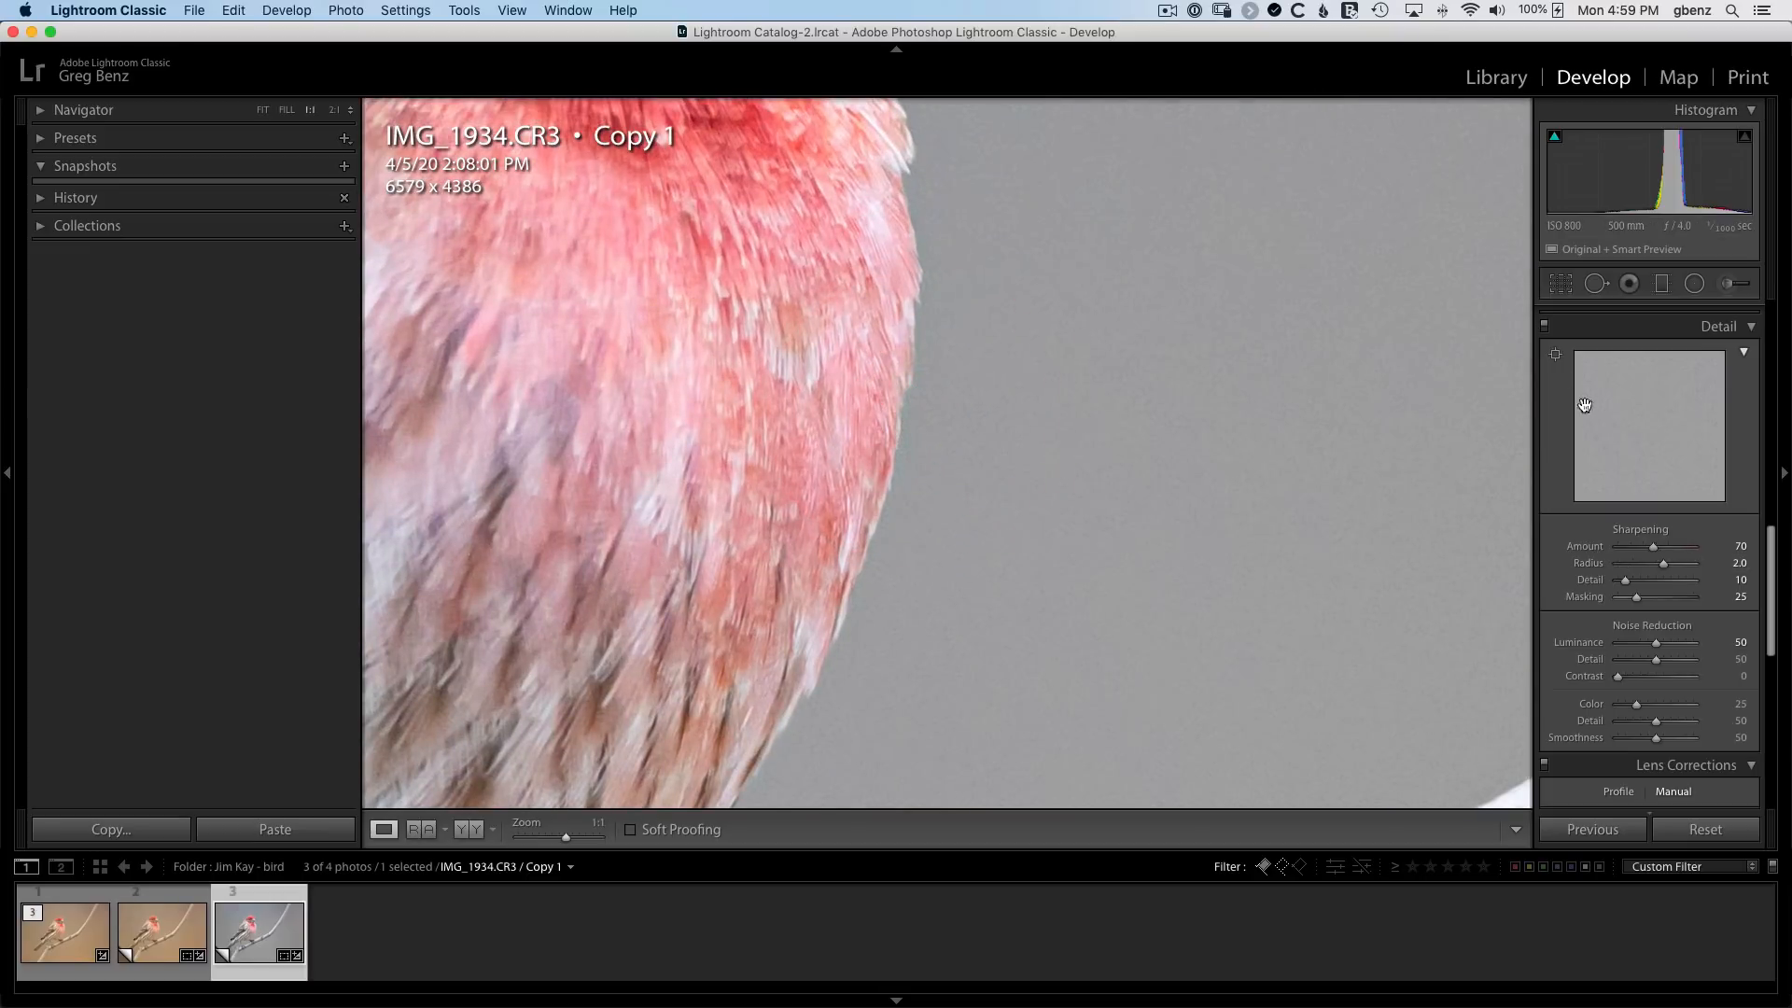
pyautogui.click(1545, 334)
pyautogui.click(1545, 334)
pyautogui.click(999, 485)
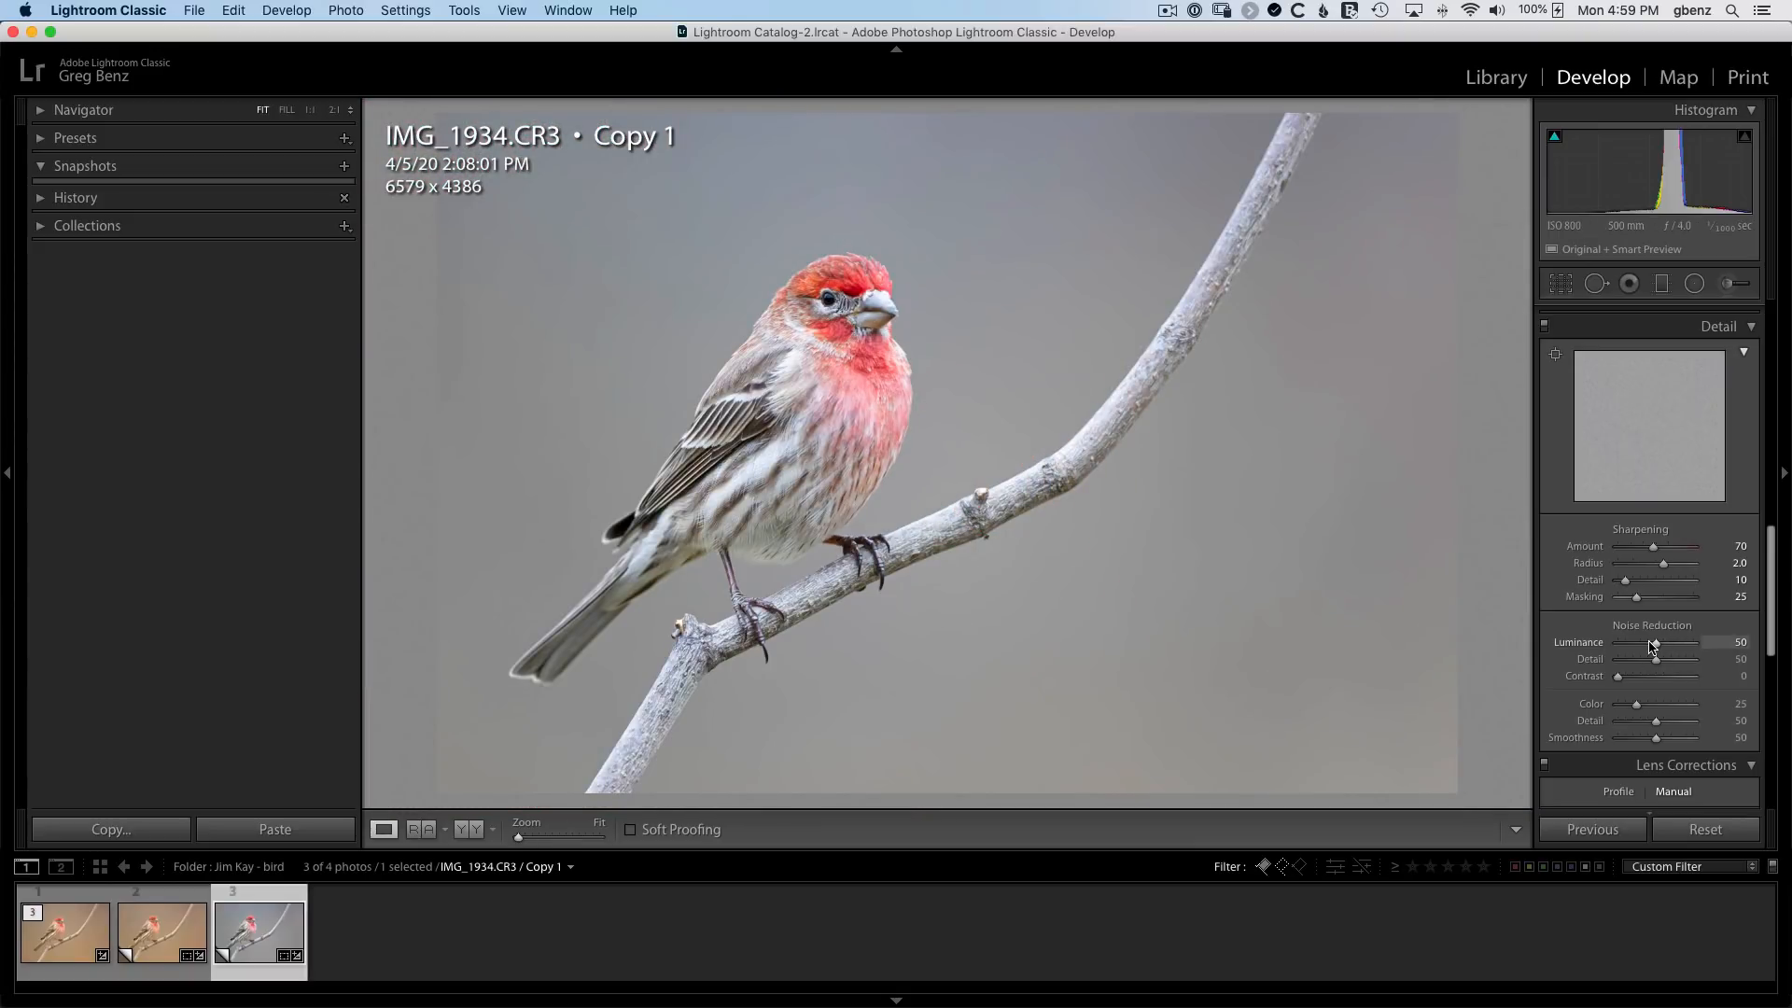
# Review the Calibration settings and compare the photo with them switched off and on.
pyautogui.moveTo(1777, 628); pyautogui.dragTo(1788, 794)
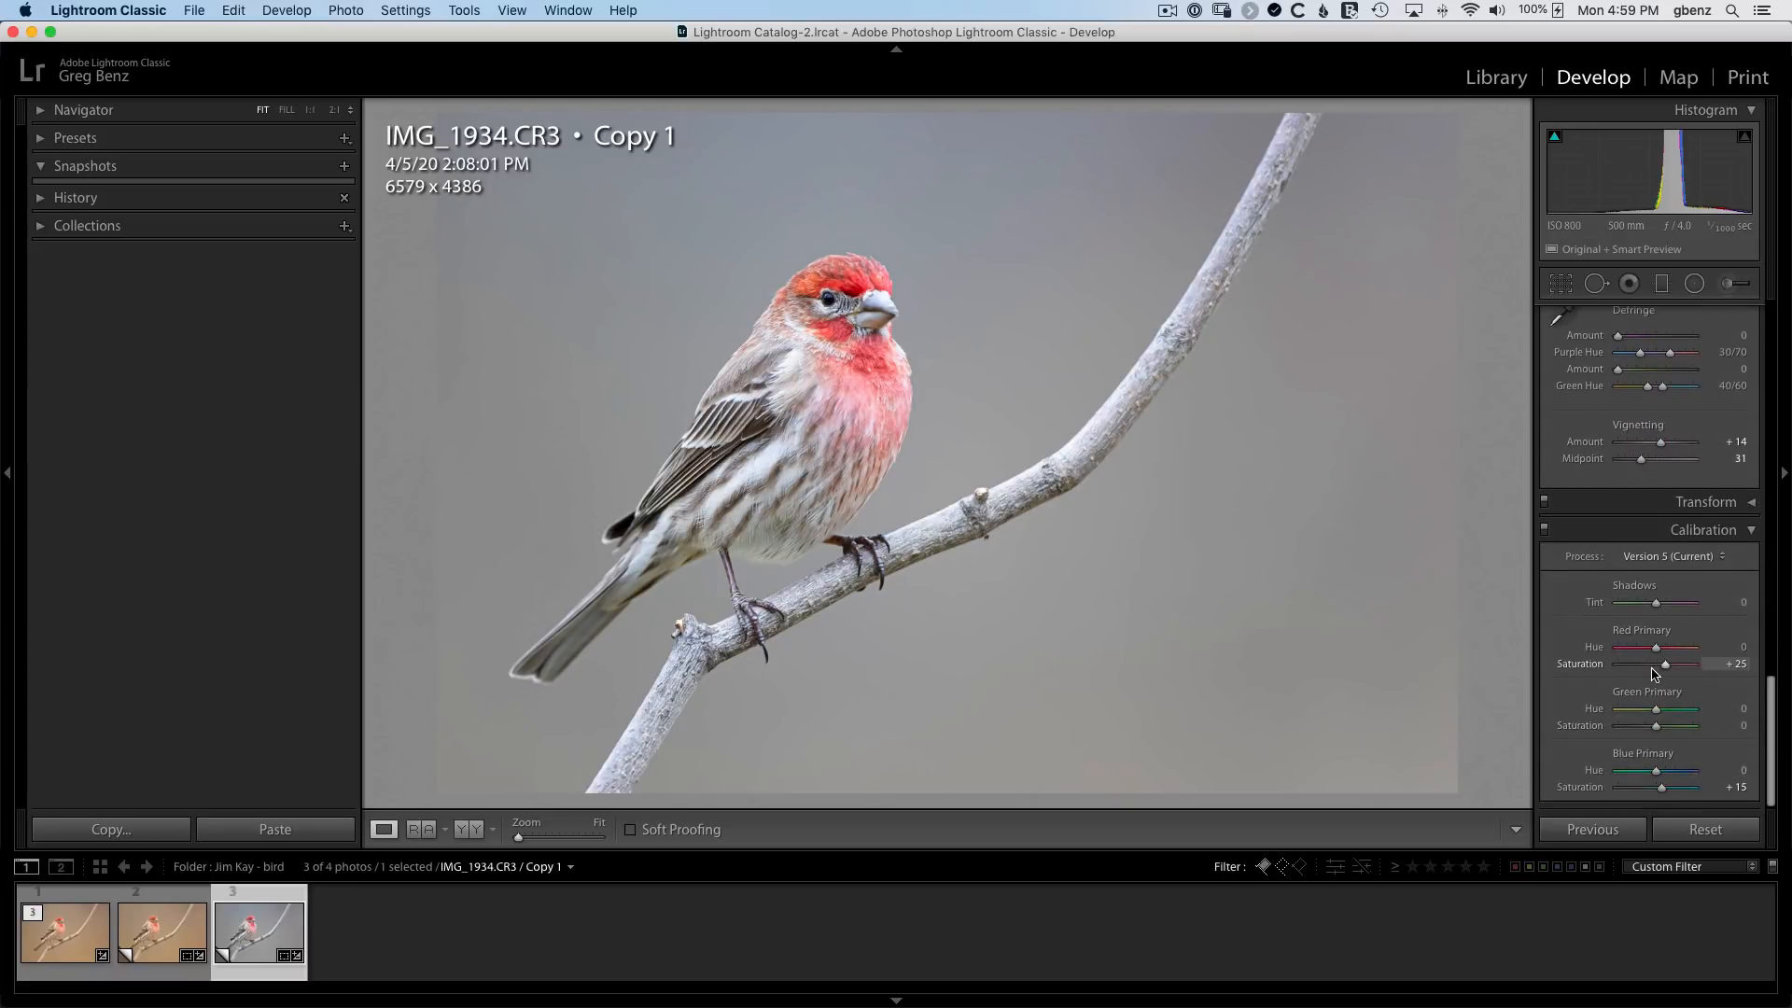
pyautogui.click(1546, 530)
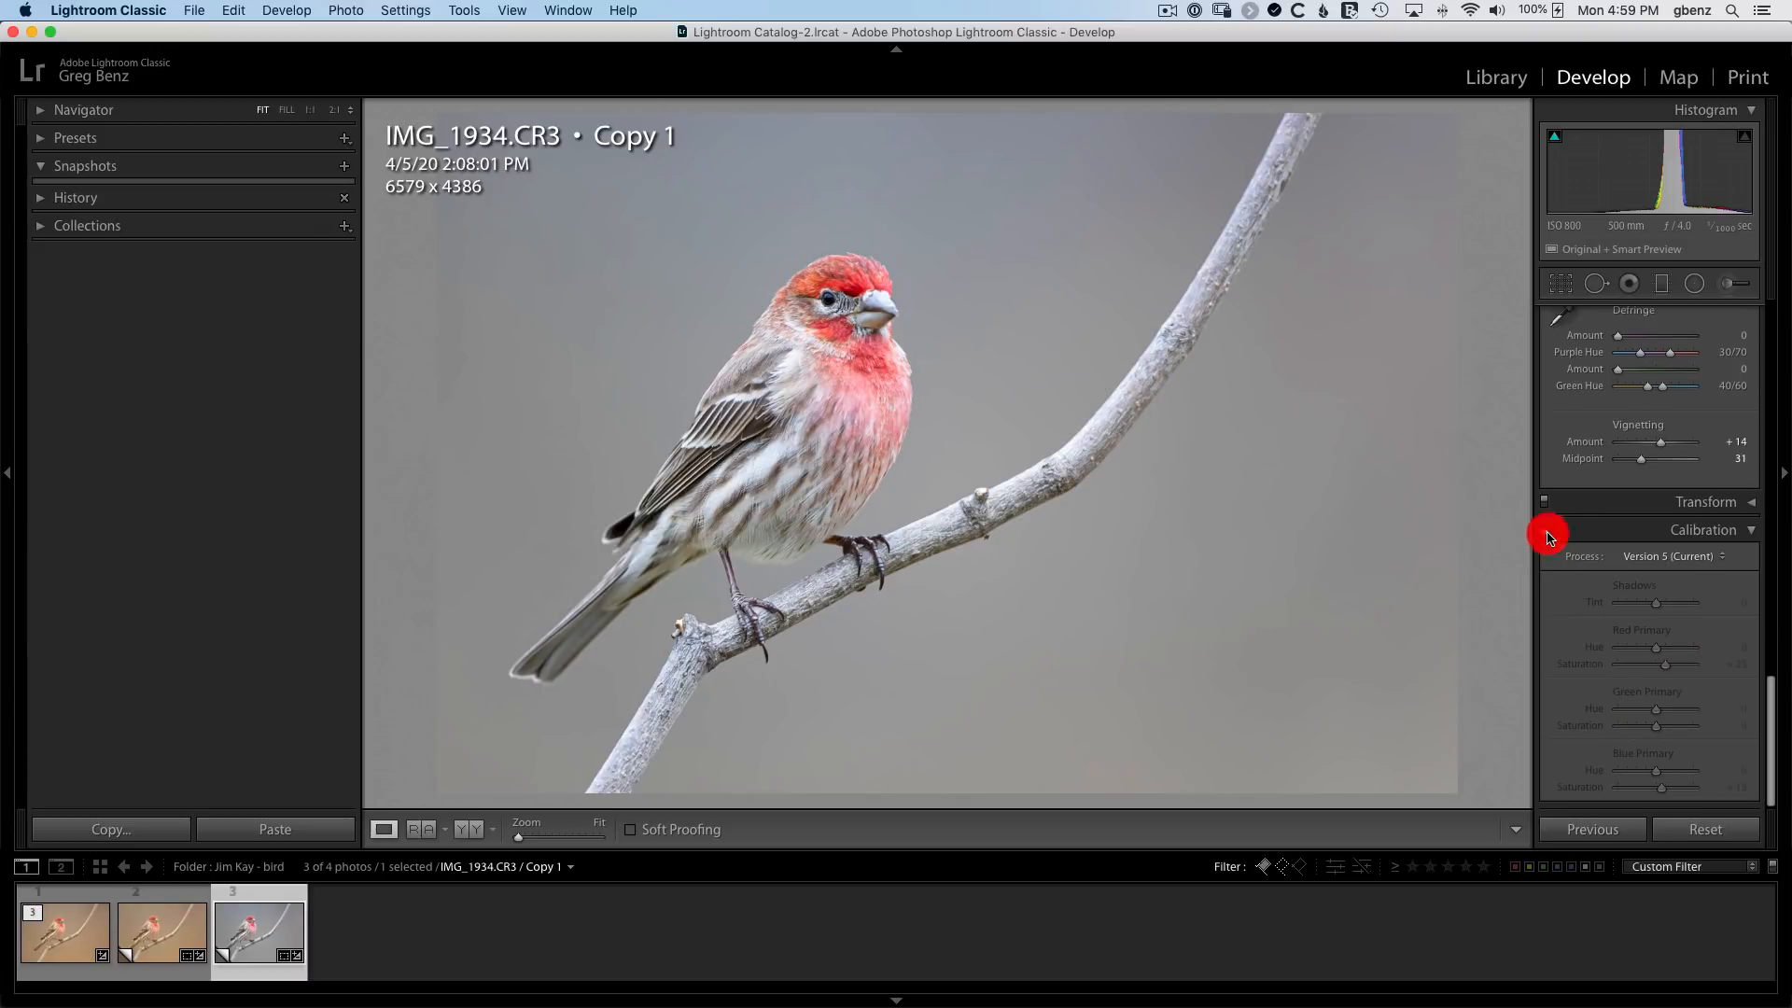
pyautogui.click(1546, 530)
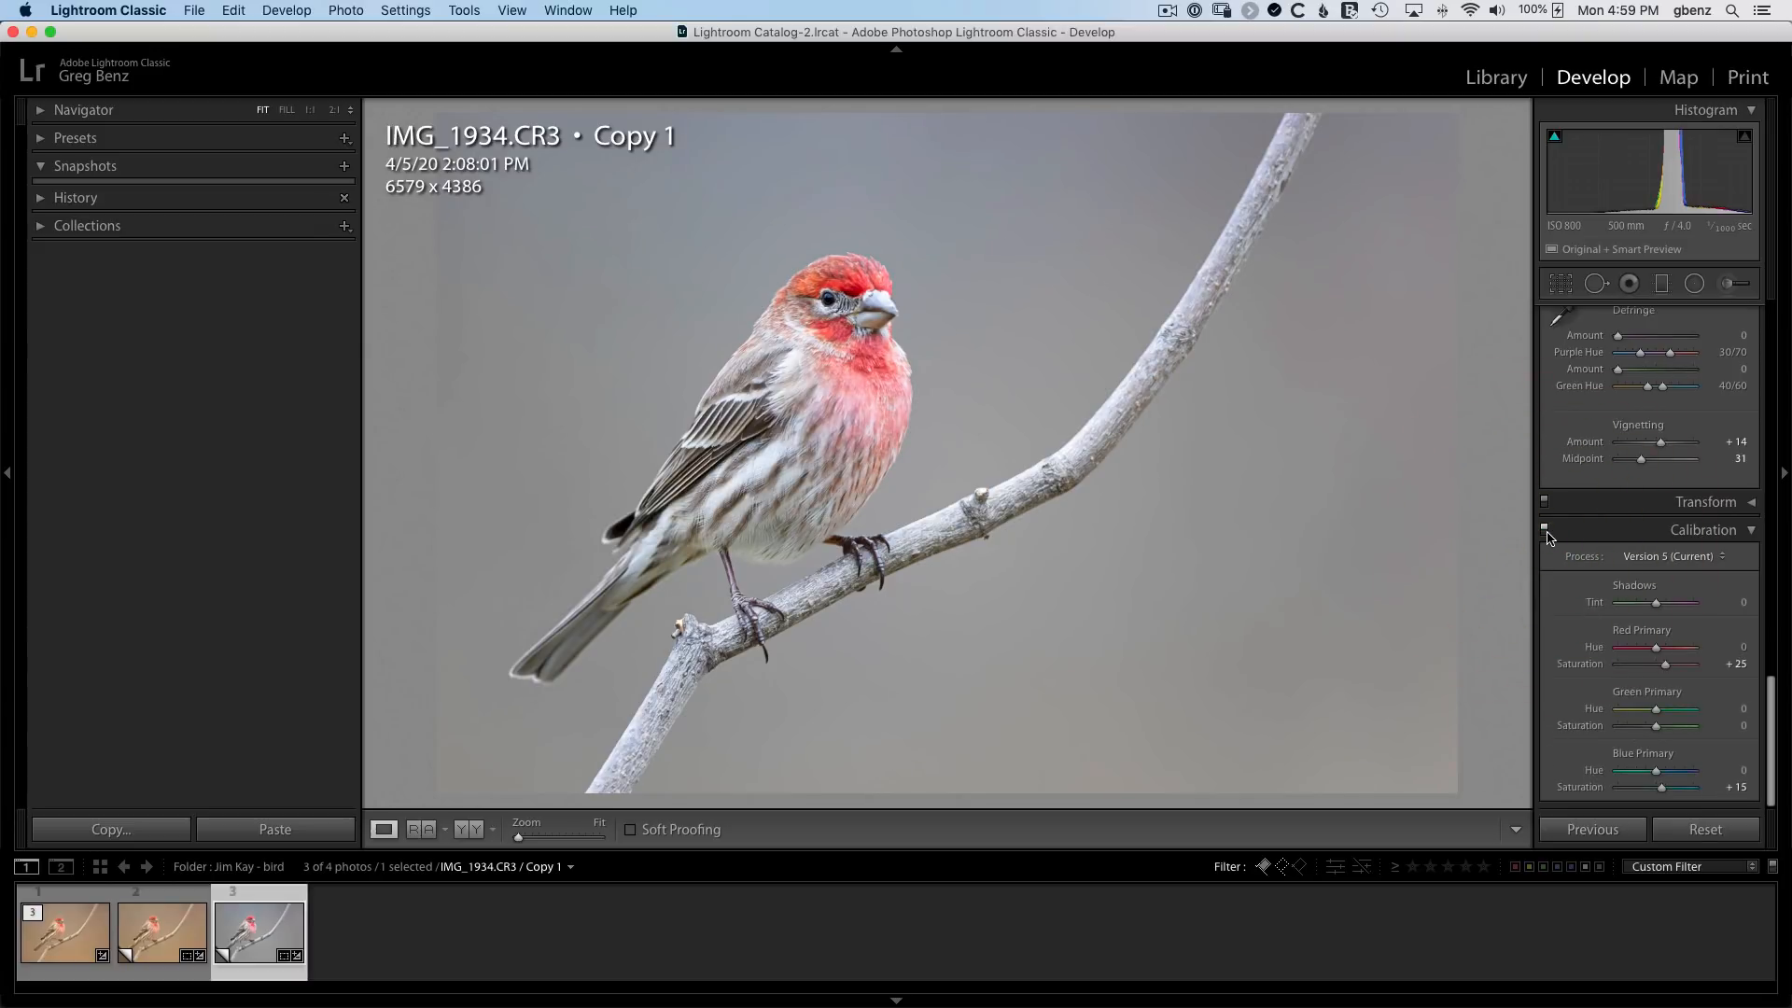
pyautogui.click(1545, 530)
pyautogui.click(1545, 530)
# Select both virtual copies of the bird photo and open them as layers in Photoshop.
pyautogui.keyDown('super'); pyautogui.click(175, 934); pyautogui.keyUp('super')
pyautogui.rightClick(174, 934)
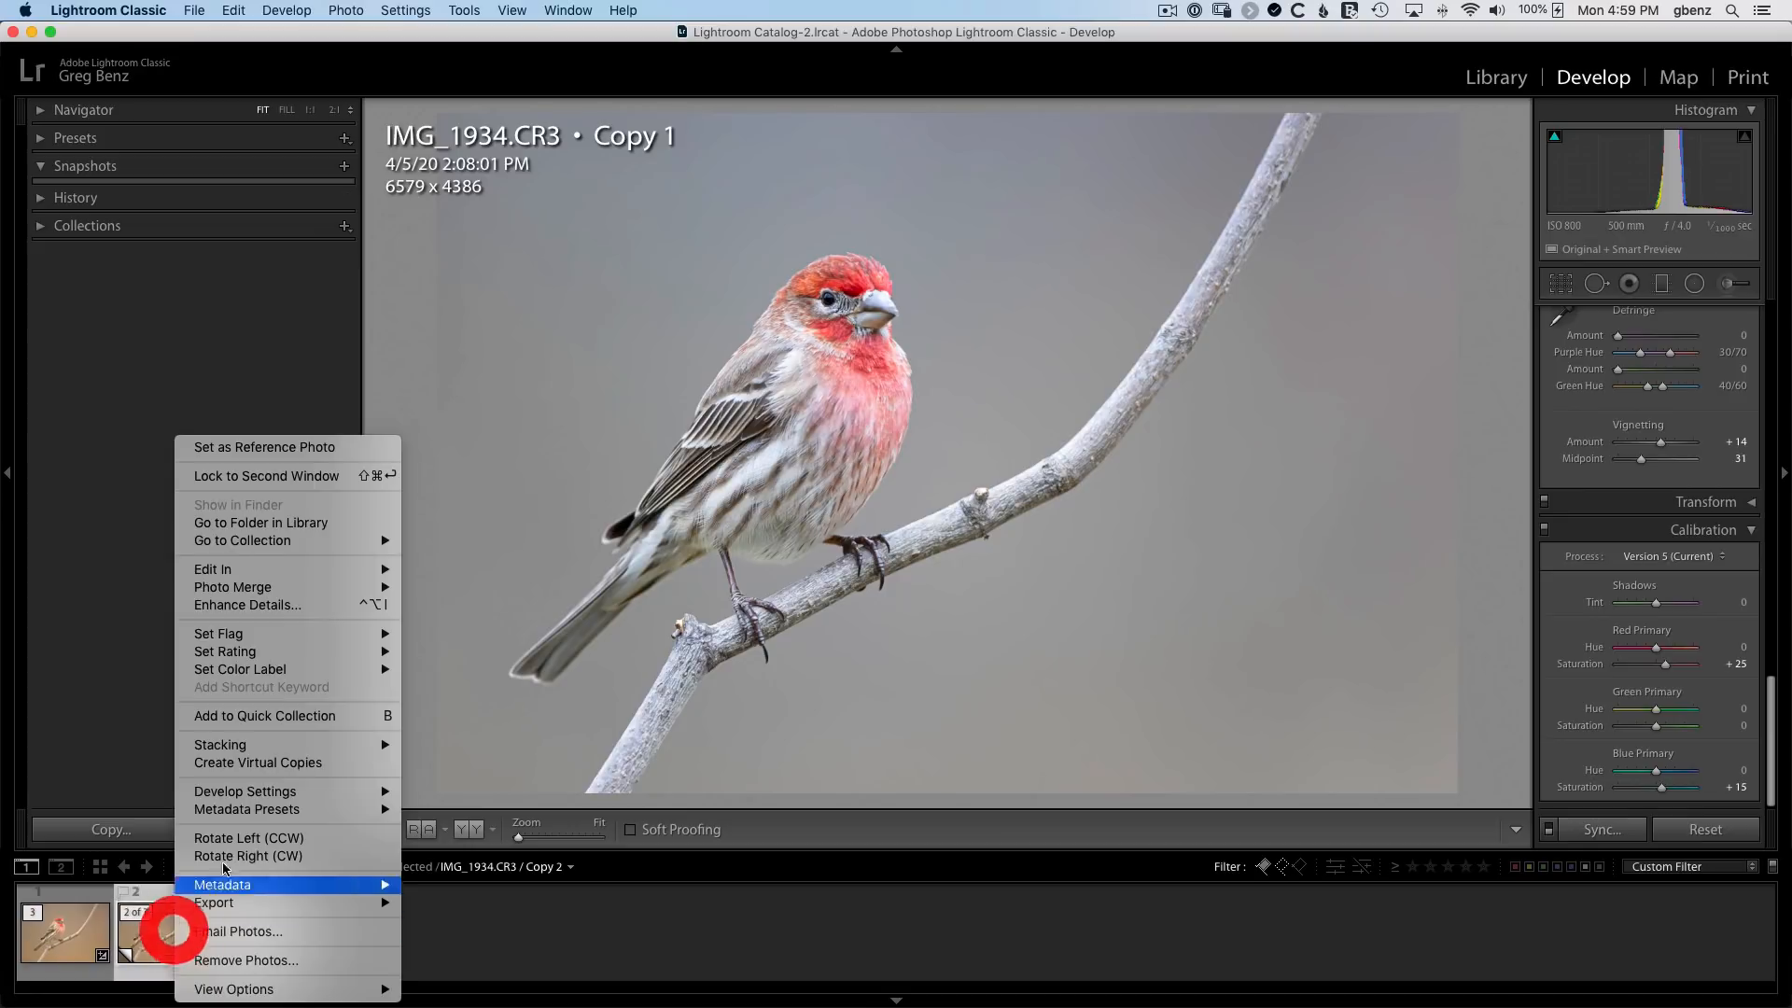
pyautogui.moveTo(241, 571)
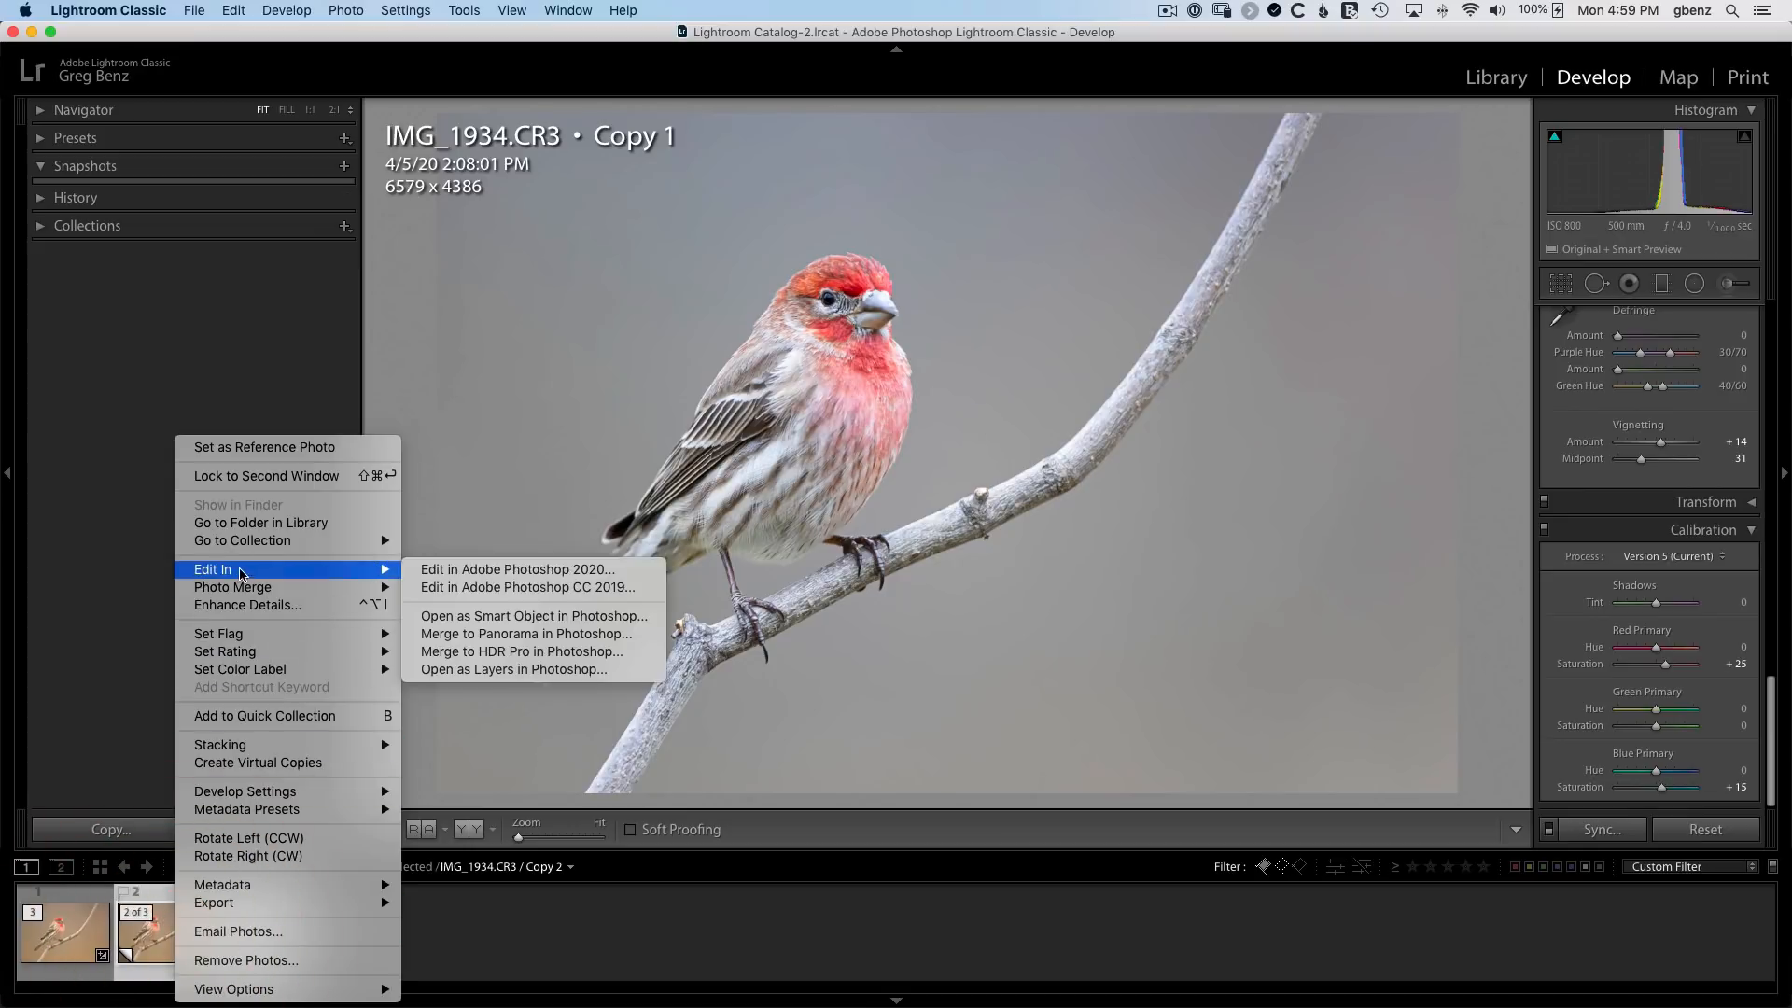
pyautogui.click(440, 669)
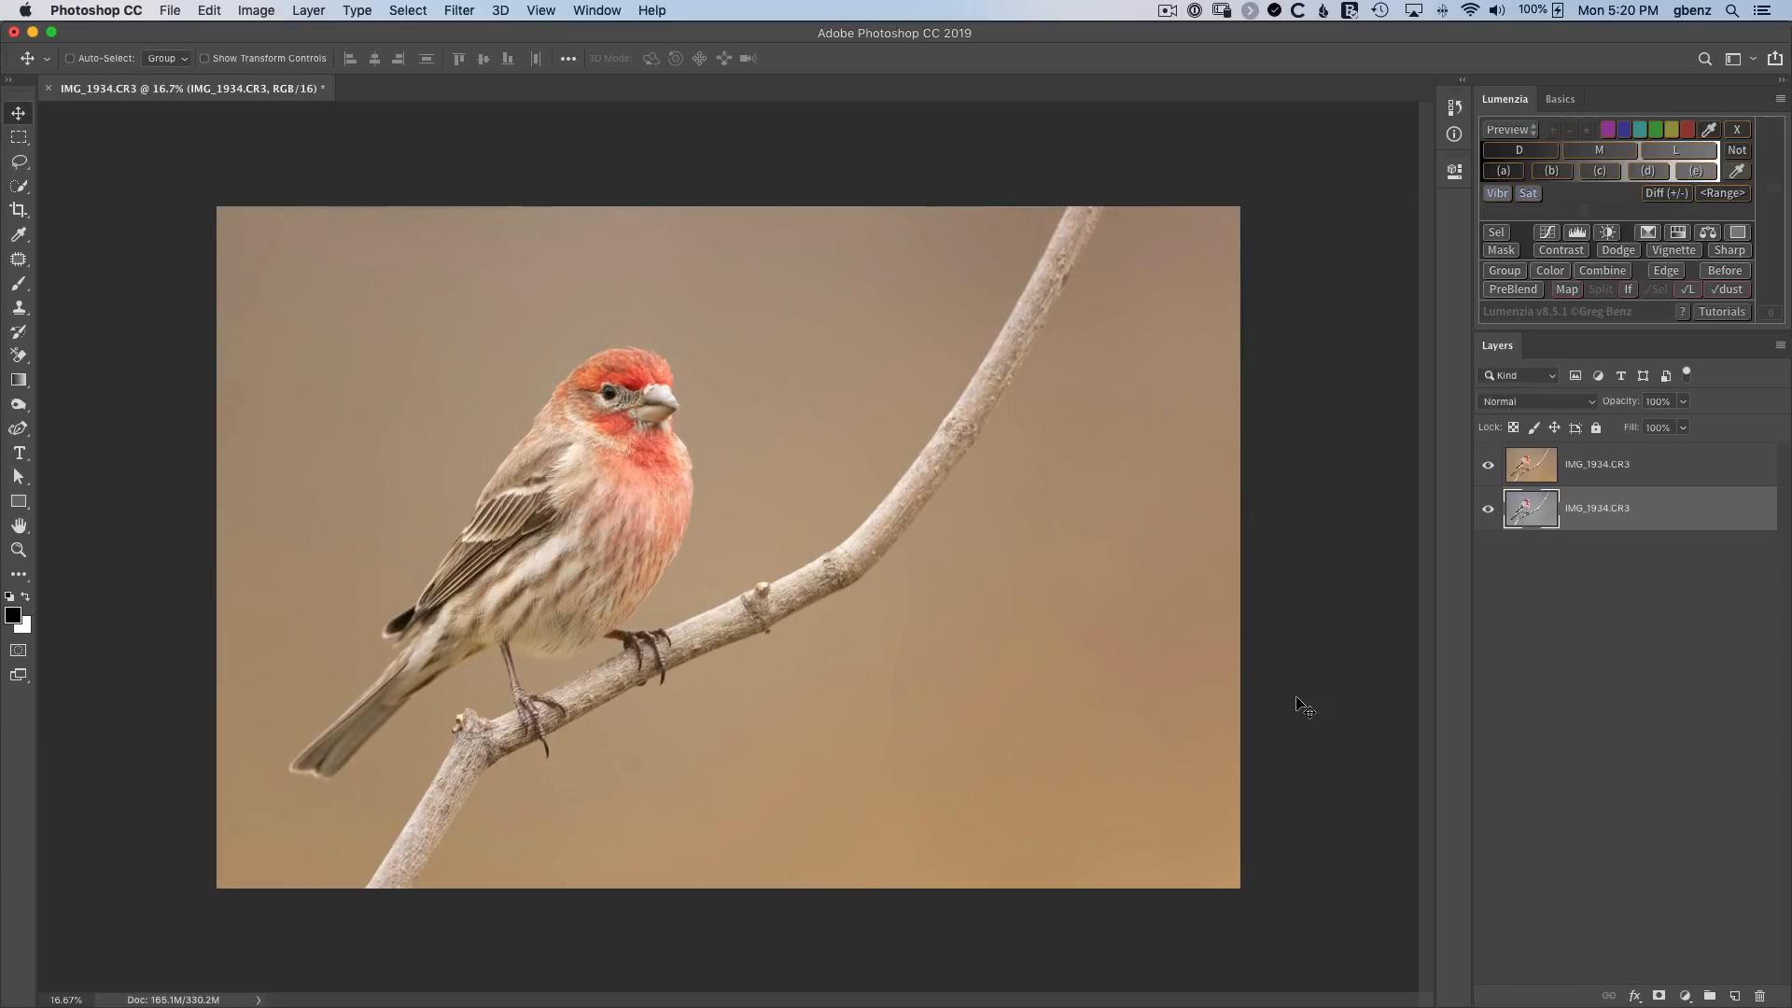
# Place the warm-toned photo at the bottom of the layer stack as a hidden layer named "Original RAW".
pyautogui.moveTo(1641, 473); pyautogui.dragTo(1624, 534)
pyautogui.doubleClick(1599, 509)
pyautogui.write('Original RAW')
pyautogui.press('Return')
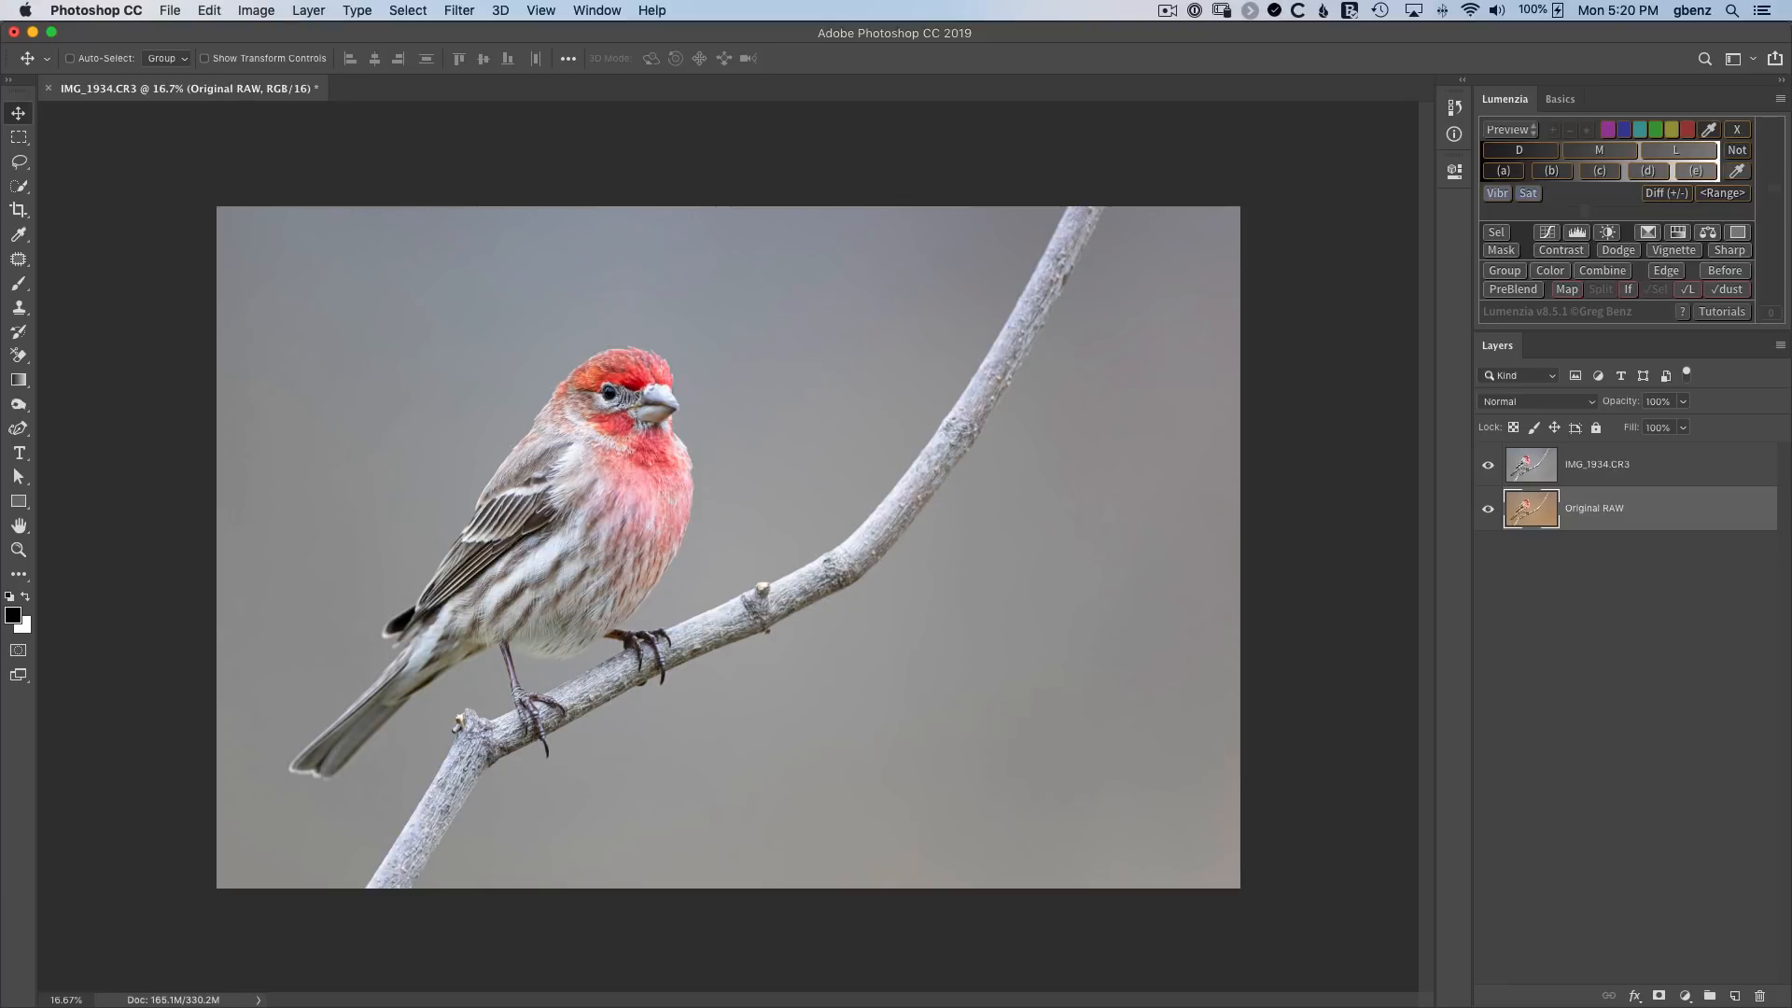
pyautogui.click(1490, 518)
# Duplicate the IMG_1934.CR3 layer and name the copy "Bird and Branch".
pyautogui.click(1654, 477)
pyautogui.press('super+j')
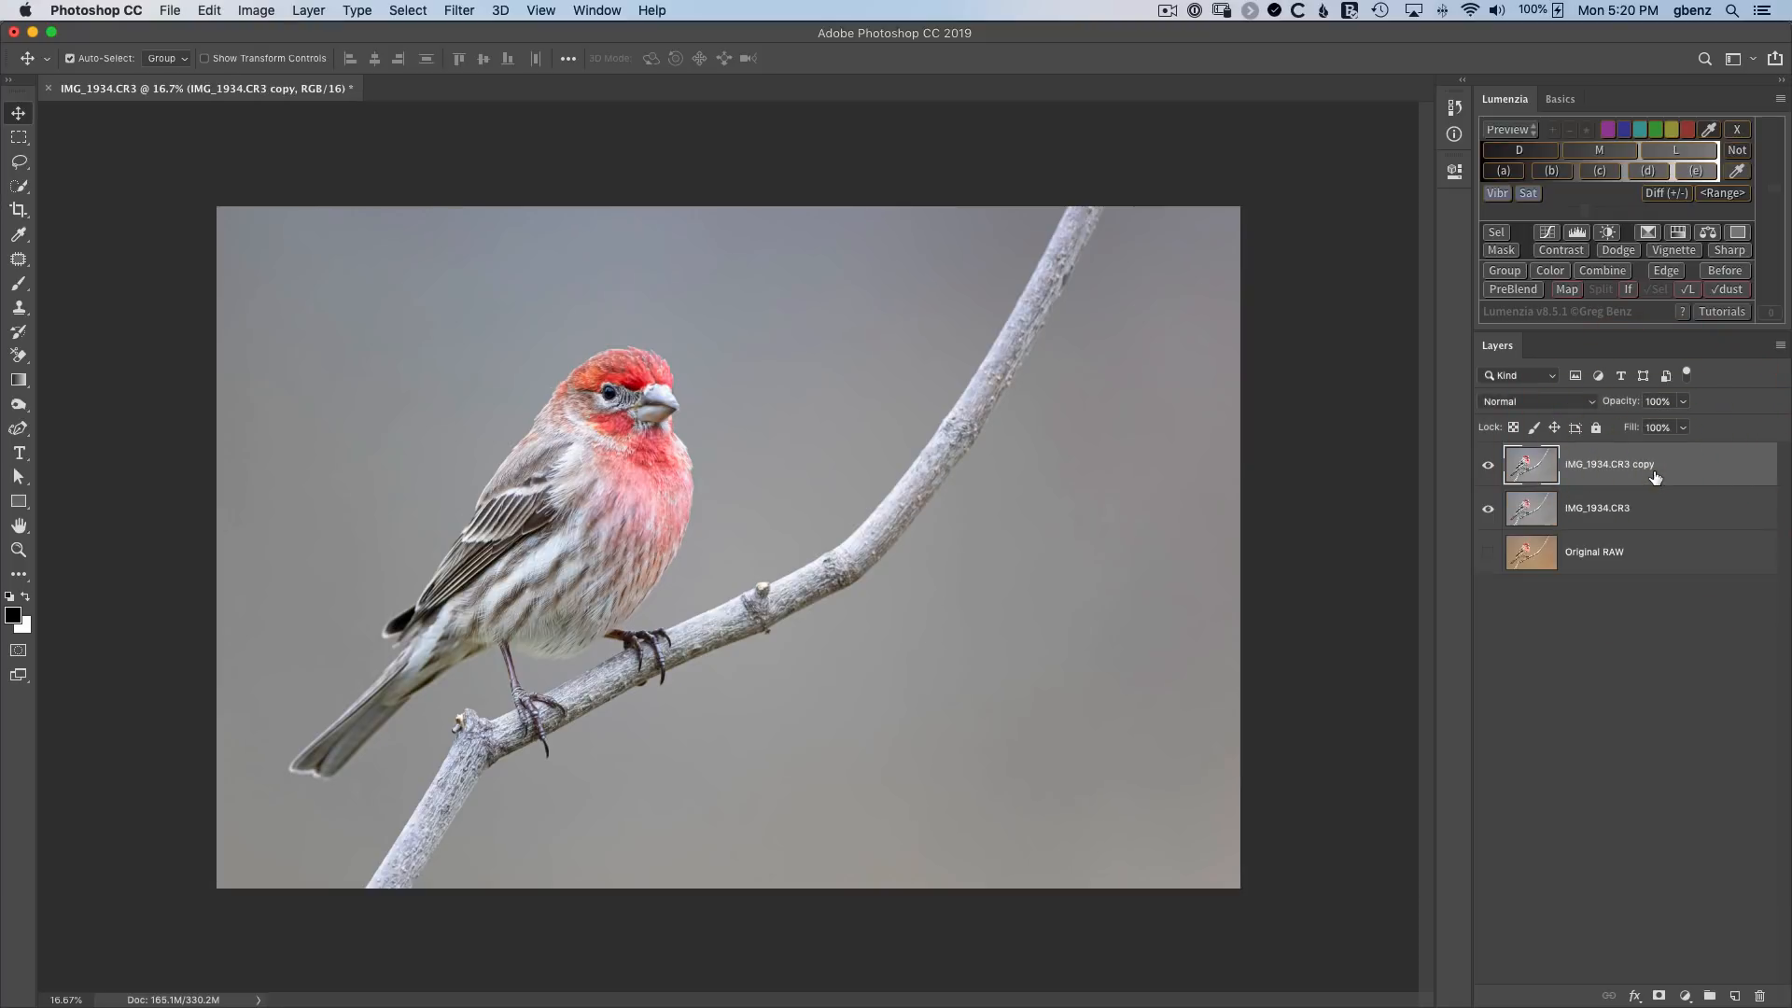
pyautogui.doubleClick(1637, 477)
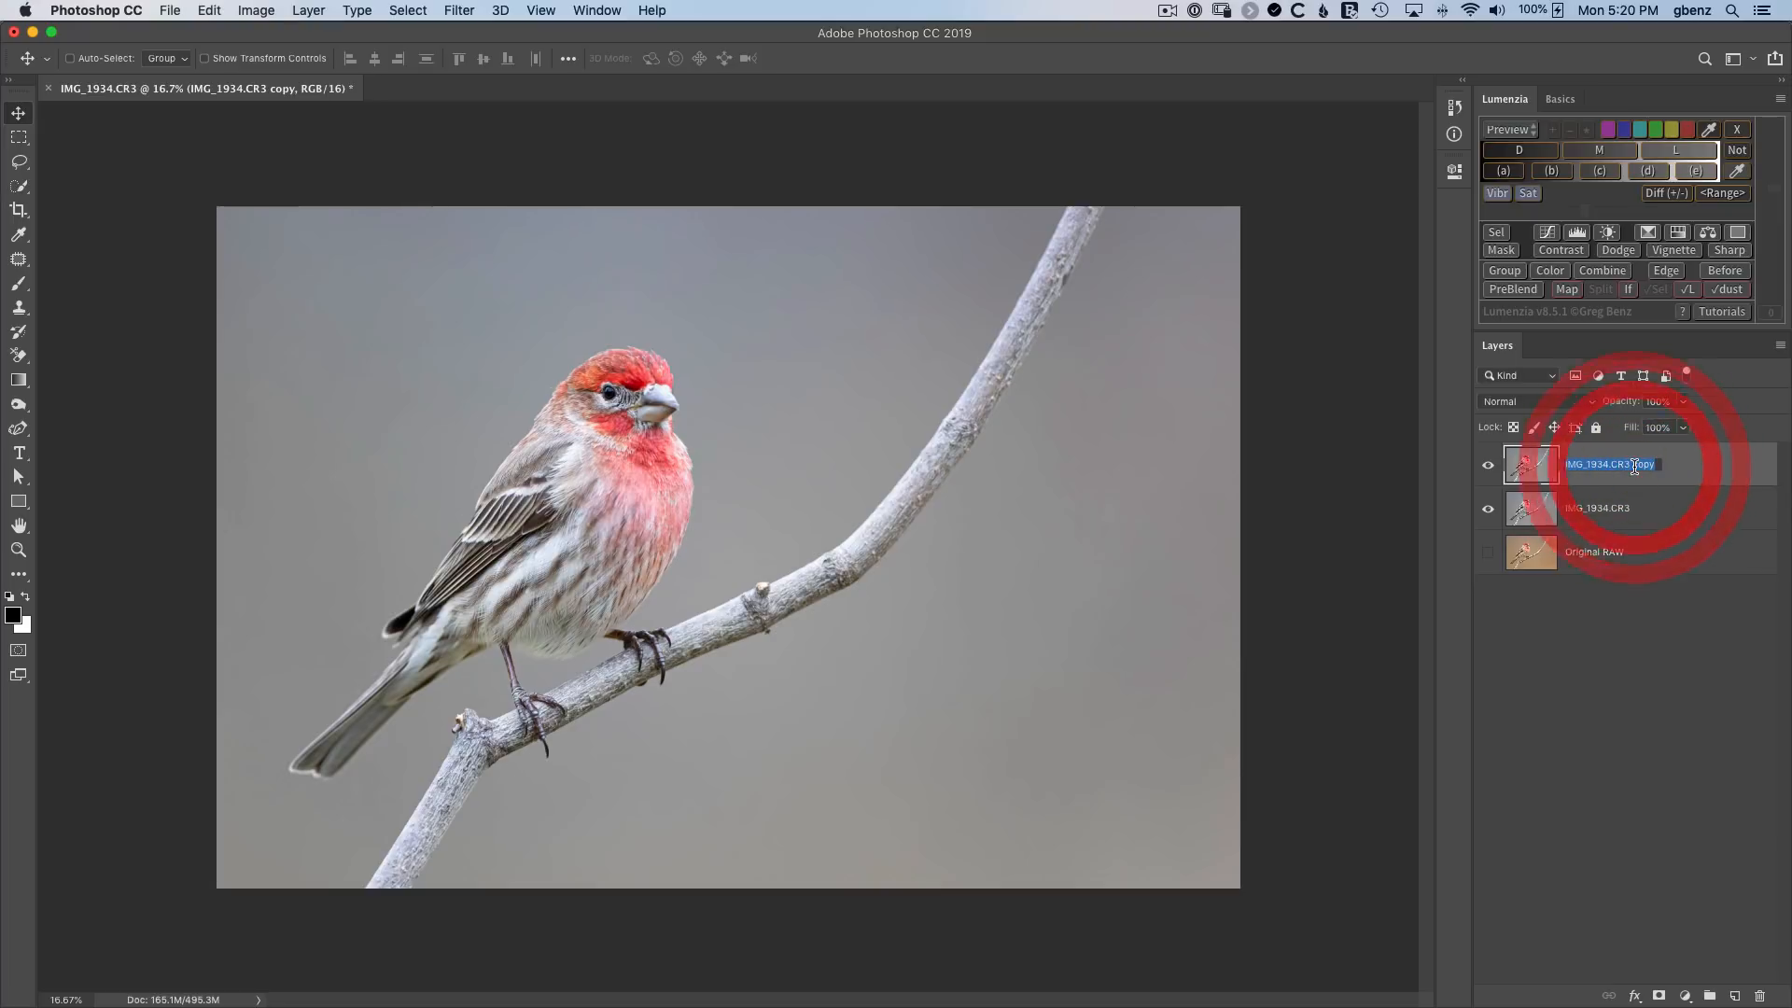
pyautogui.write('Barid')
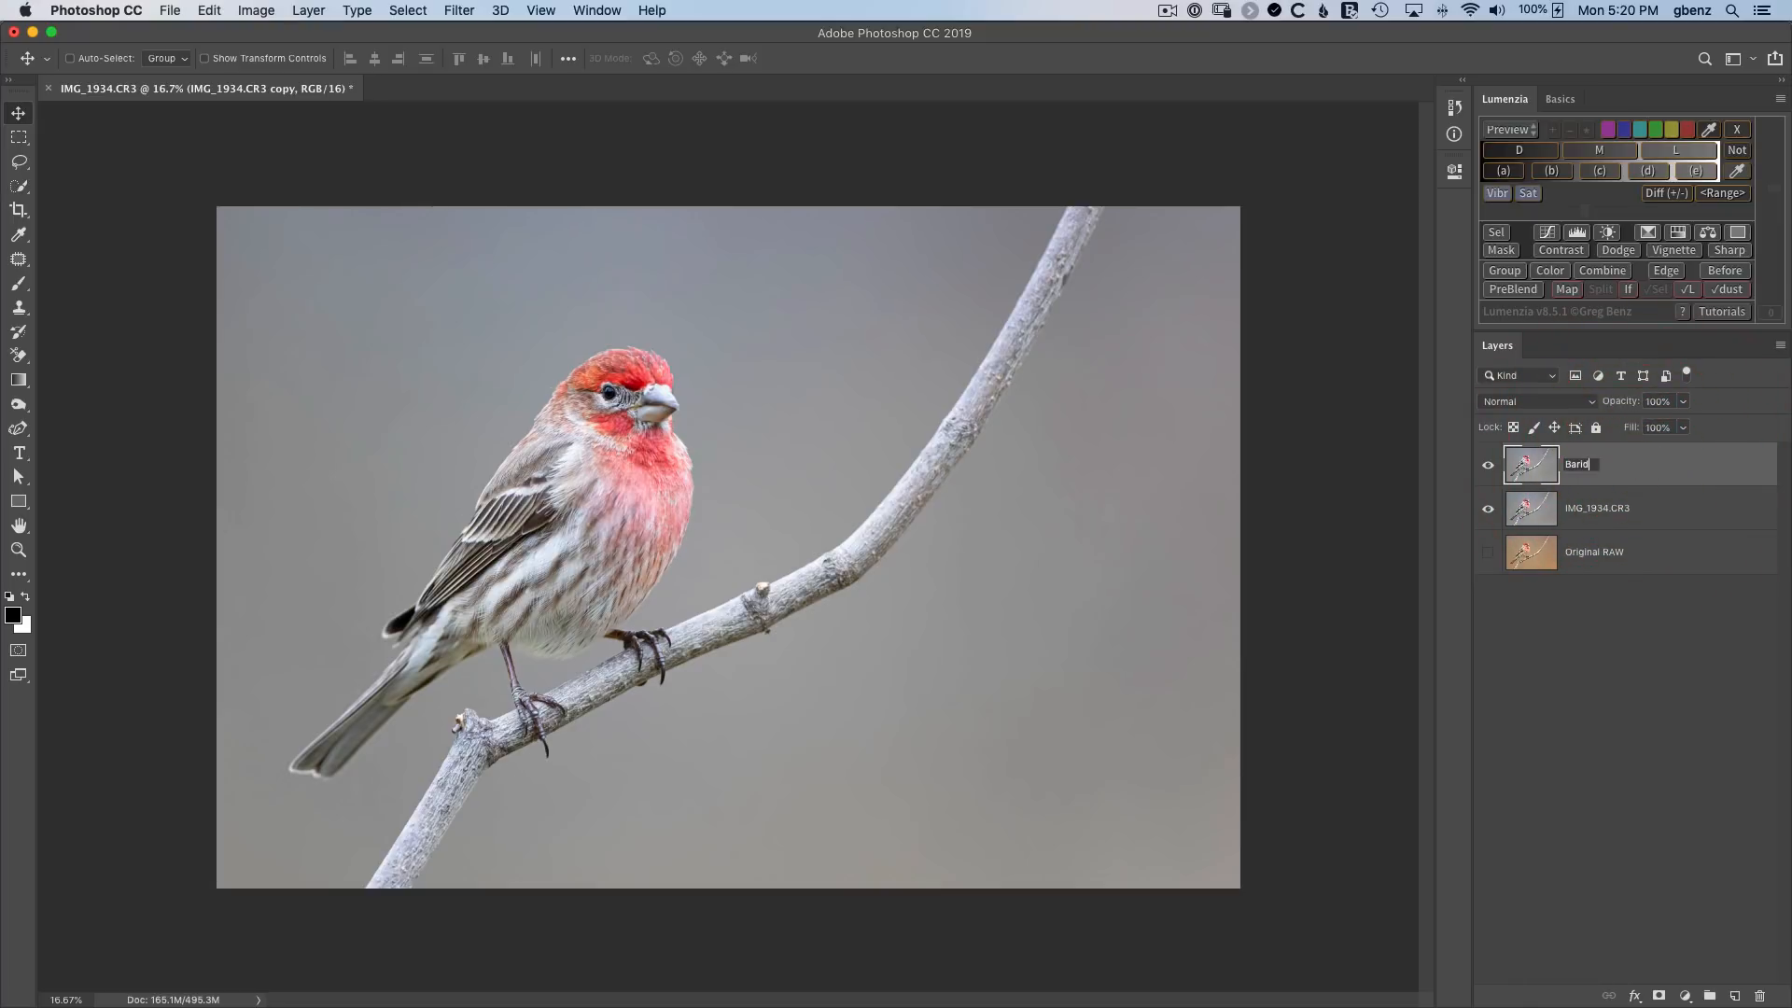
pyautogui.write(' and Branch')
pyautogui.press('Return')
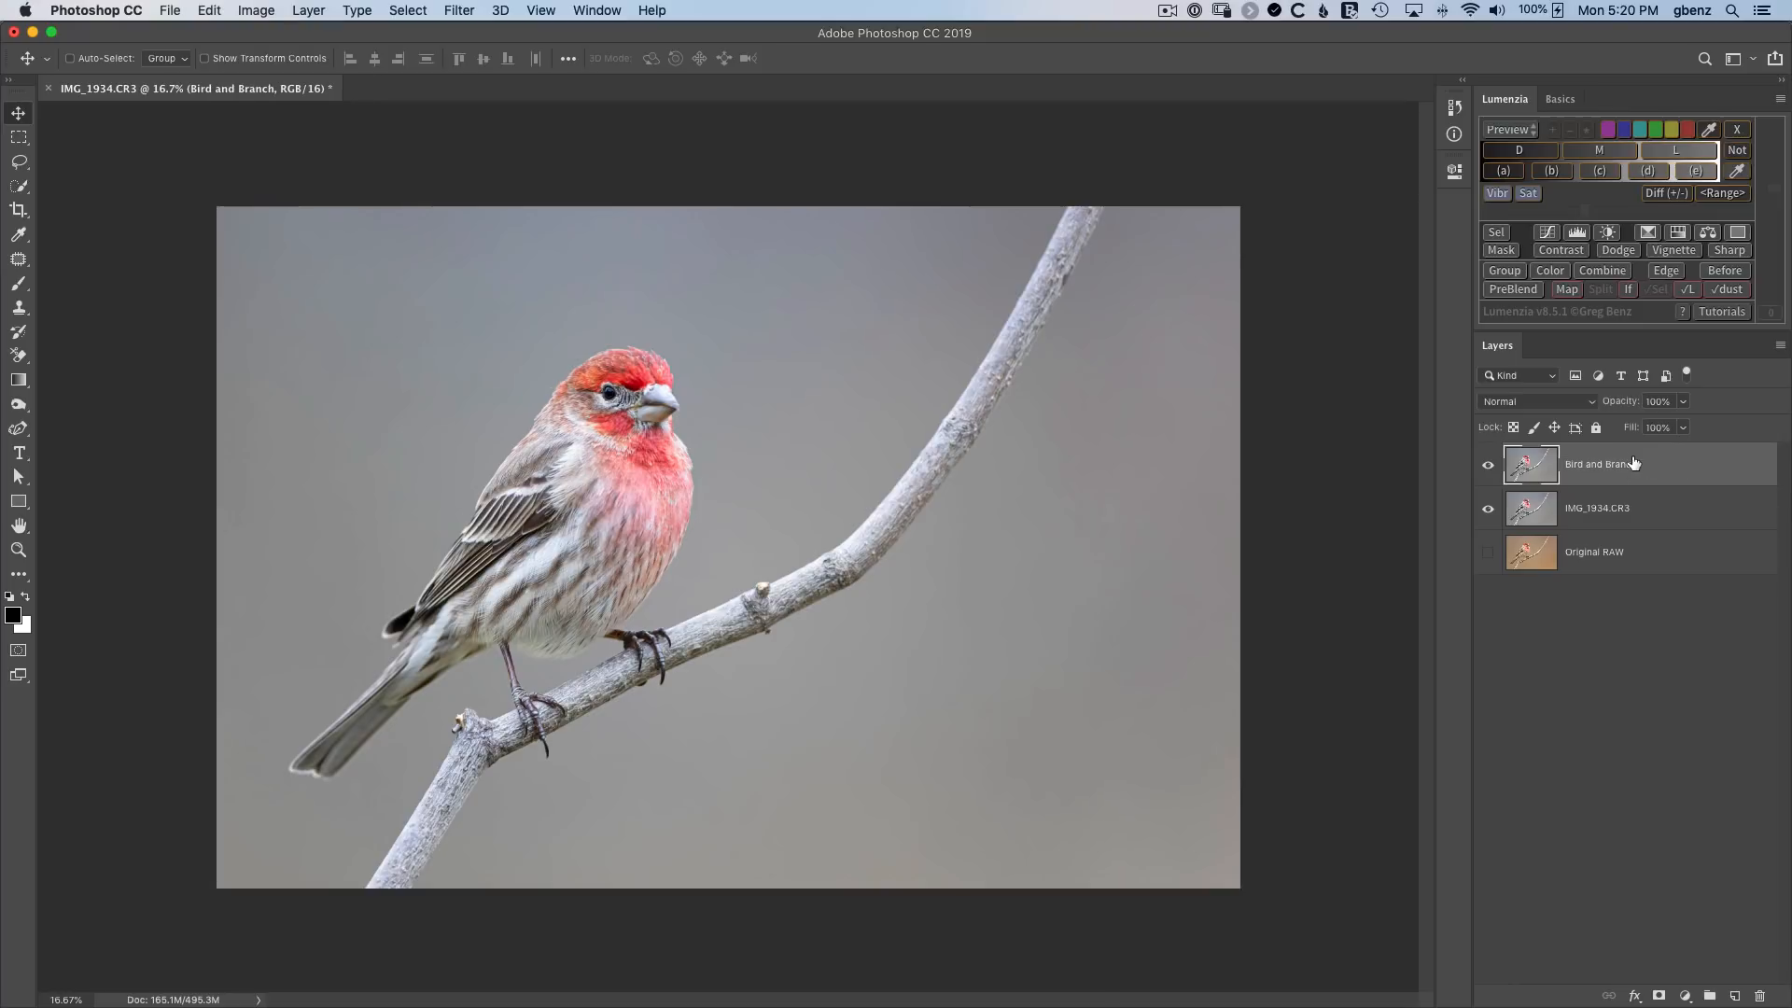
# Rename the IMG_1934.CR3 layer as "darker version".
pyautogui.click(1603, 511)
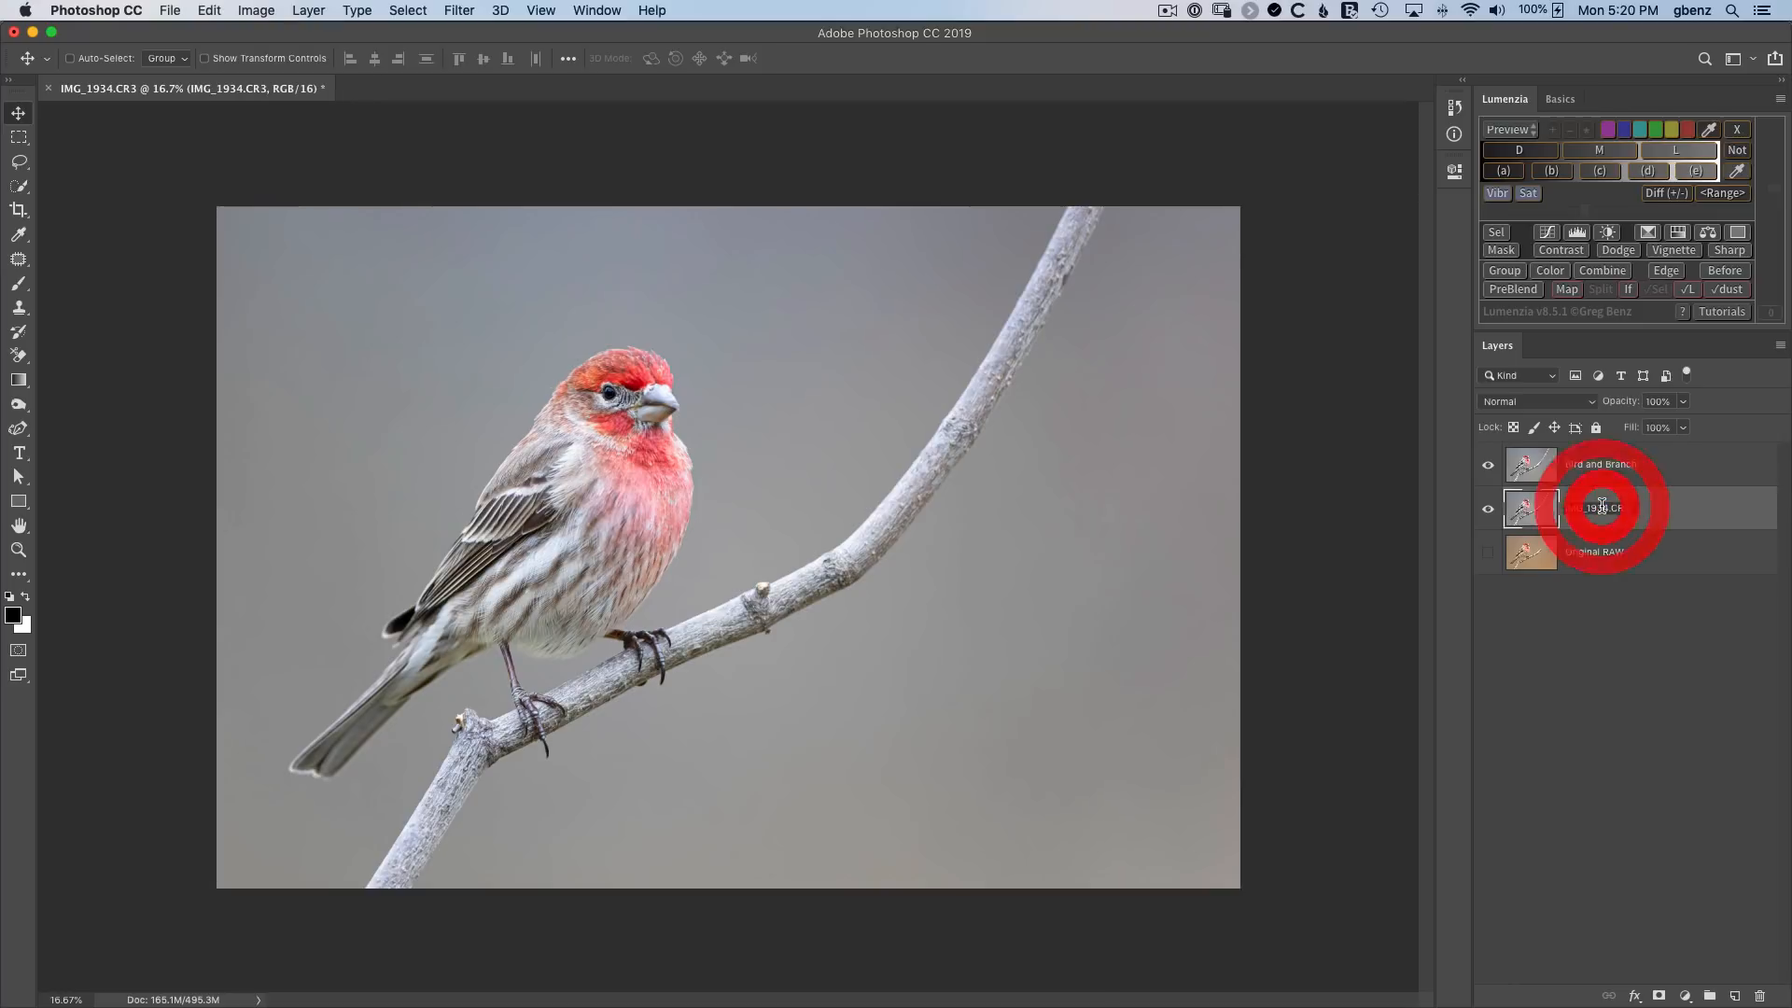
pyautogui.doubleClick(1604, 509)
pyautogui.write('darker version')
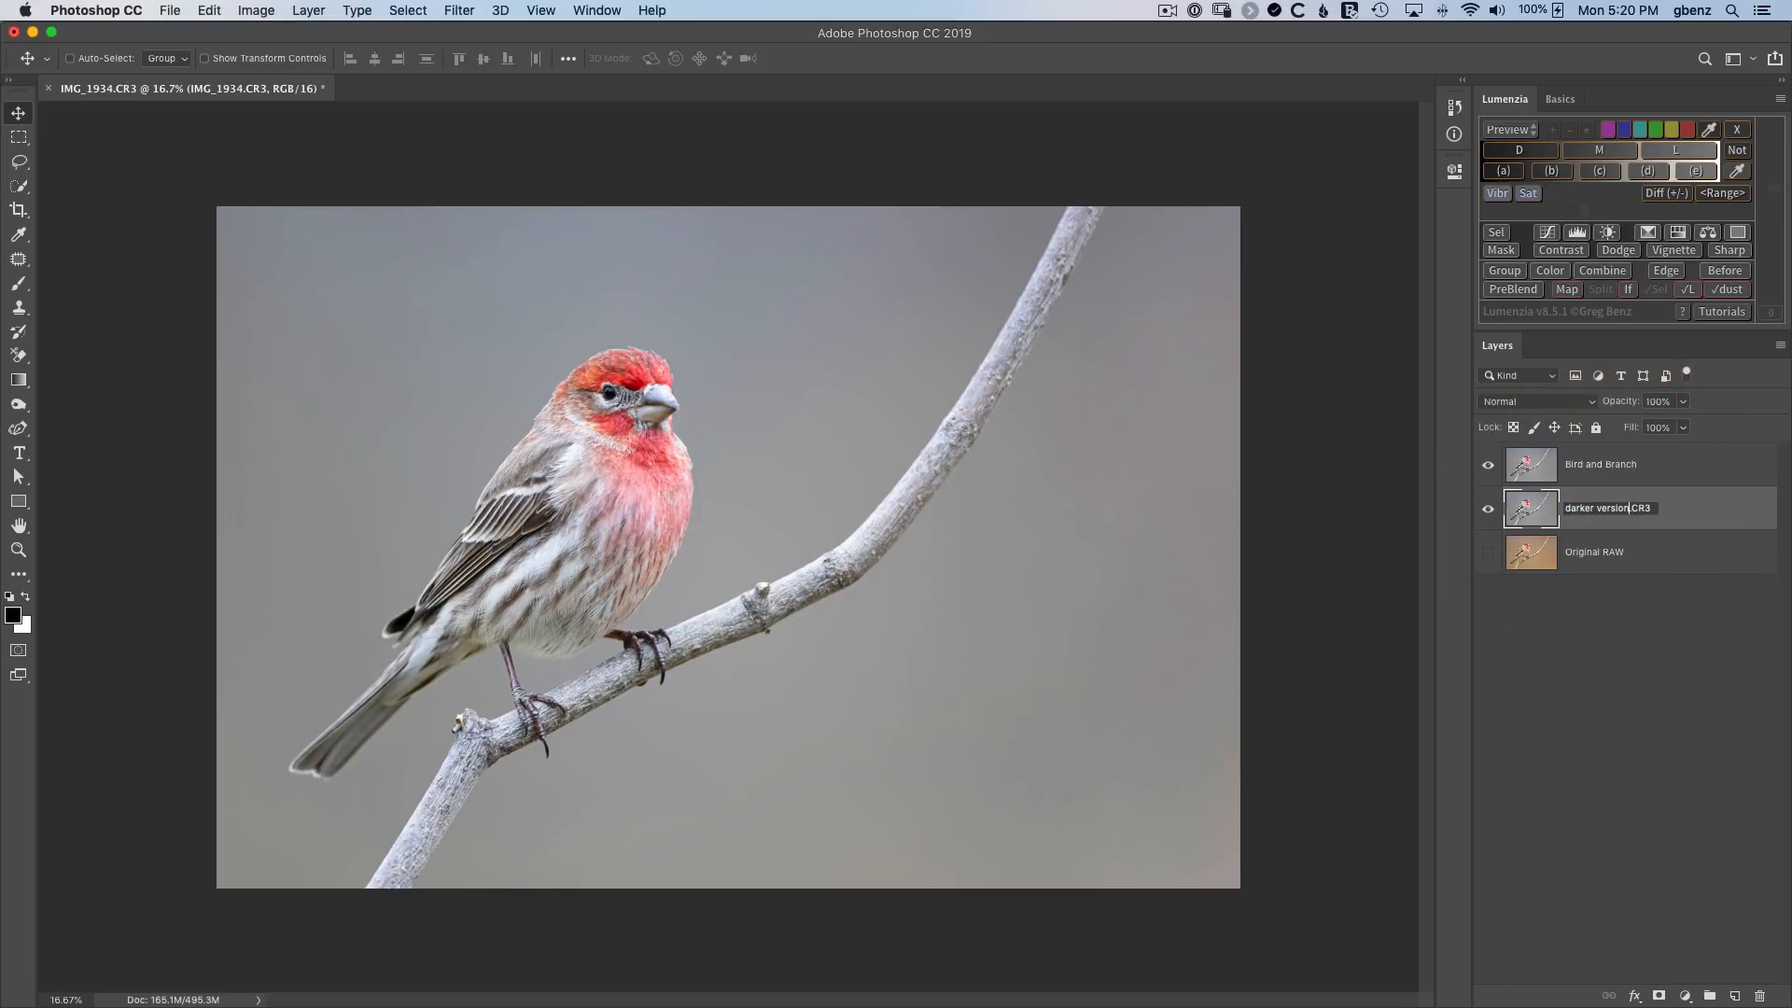
pyautogui.hotkey('shift', 'End')
pyautogui.press('Delete')
pyautogui.press('Return')
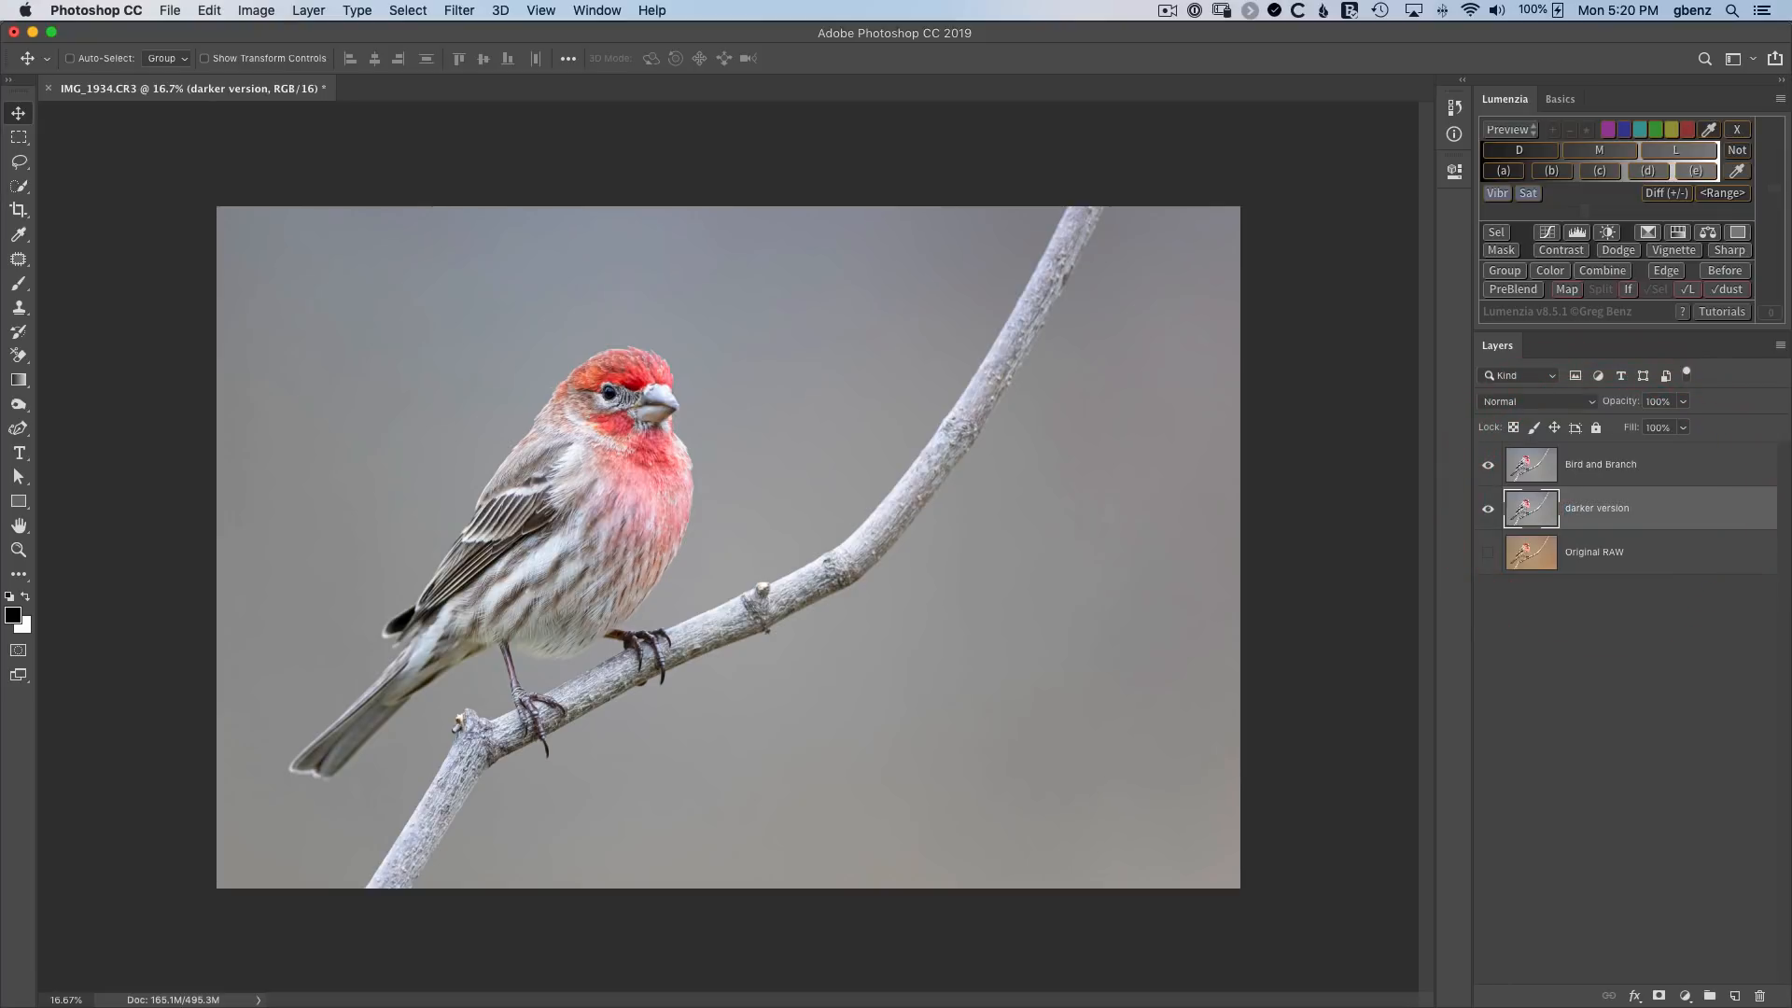
# Hide the Bird and Branch layer and apply the Camera Raw Filter to the darker version layer with Exposure at -0.35.
pyautogui.click(1487, 464)
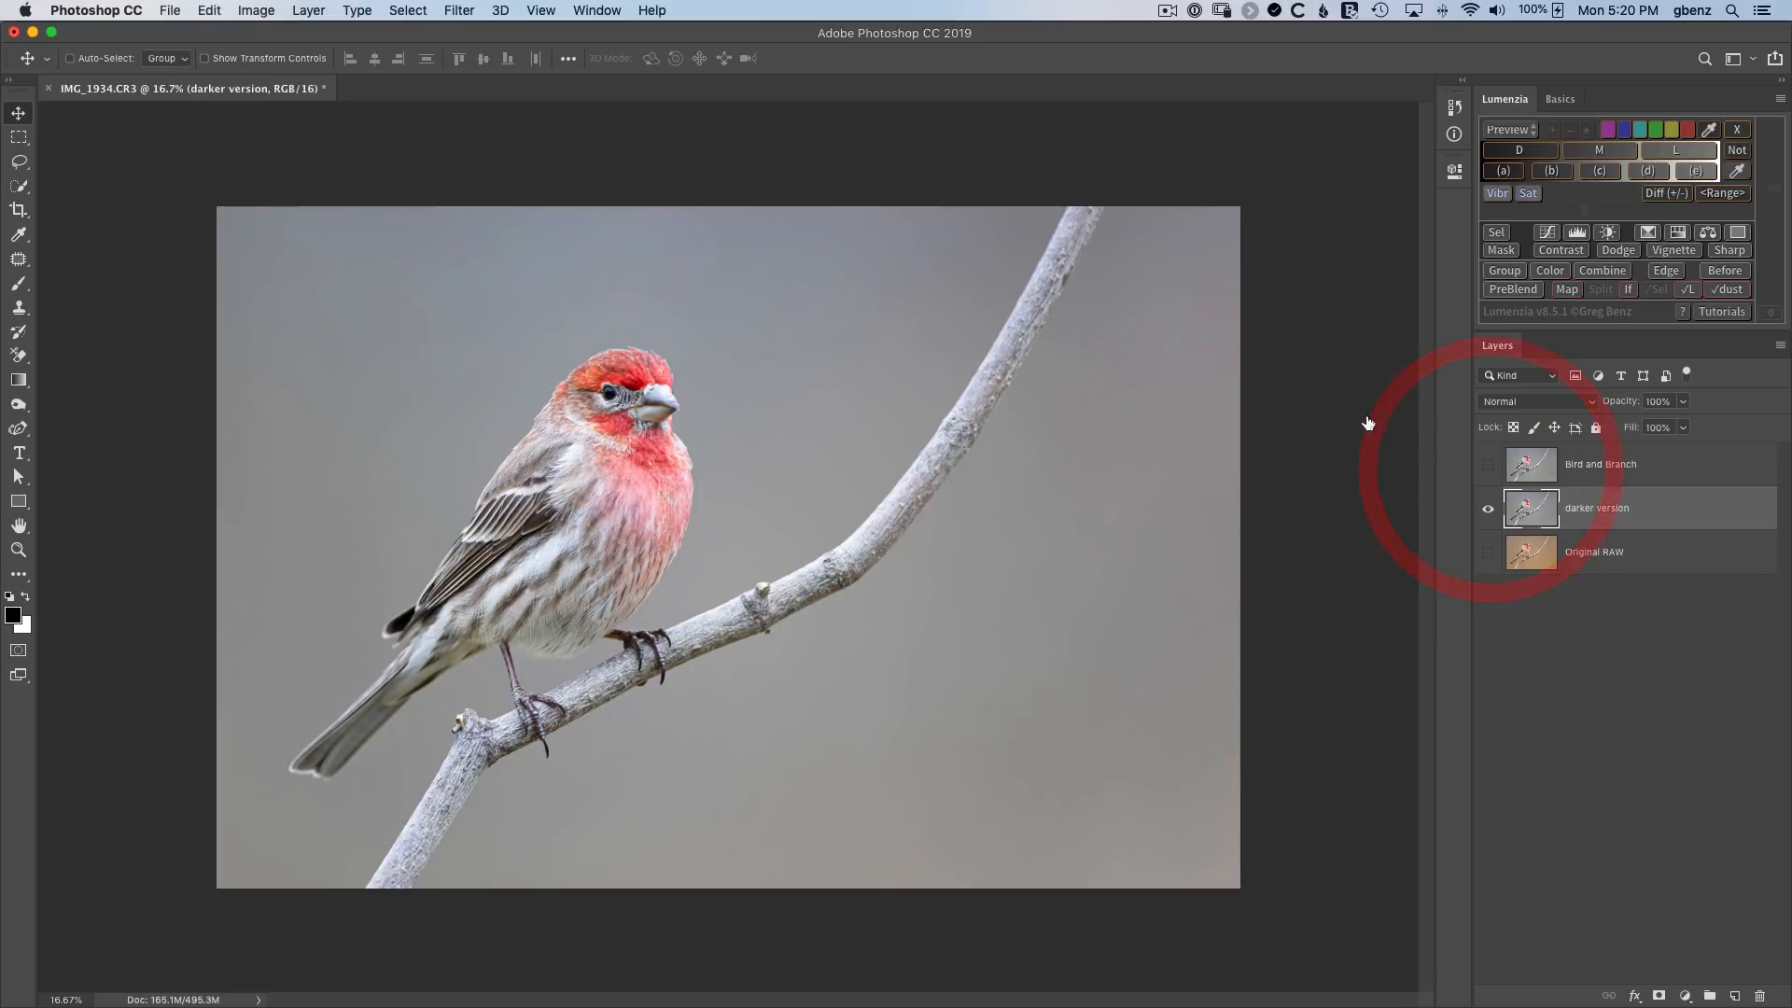
pyautogui.click(458, 10)
pyautogui.click(458, 10)
pyautogui.click(459, 11)
pyautogui.click(468, 108)
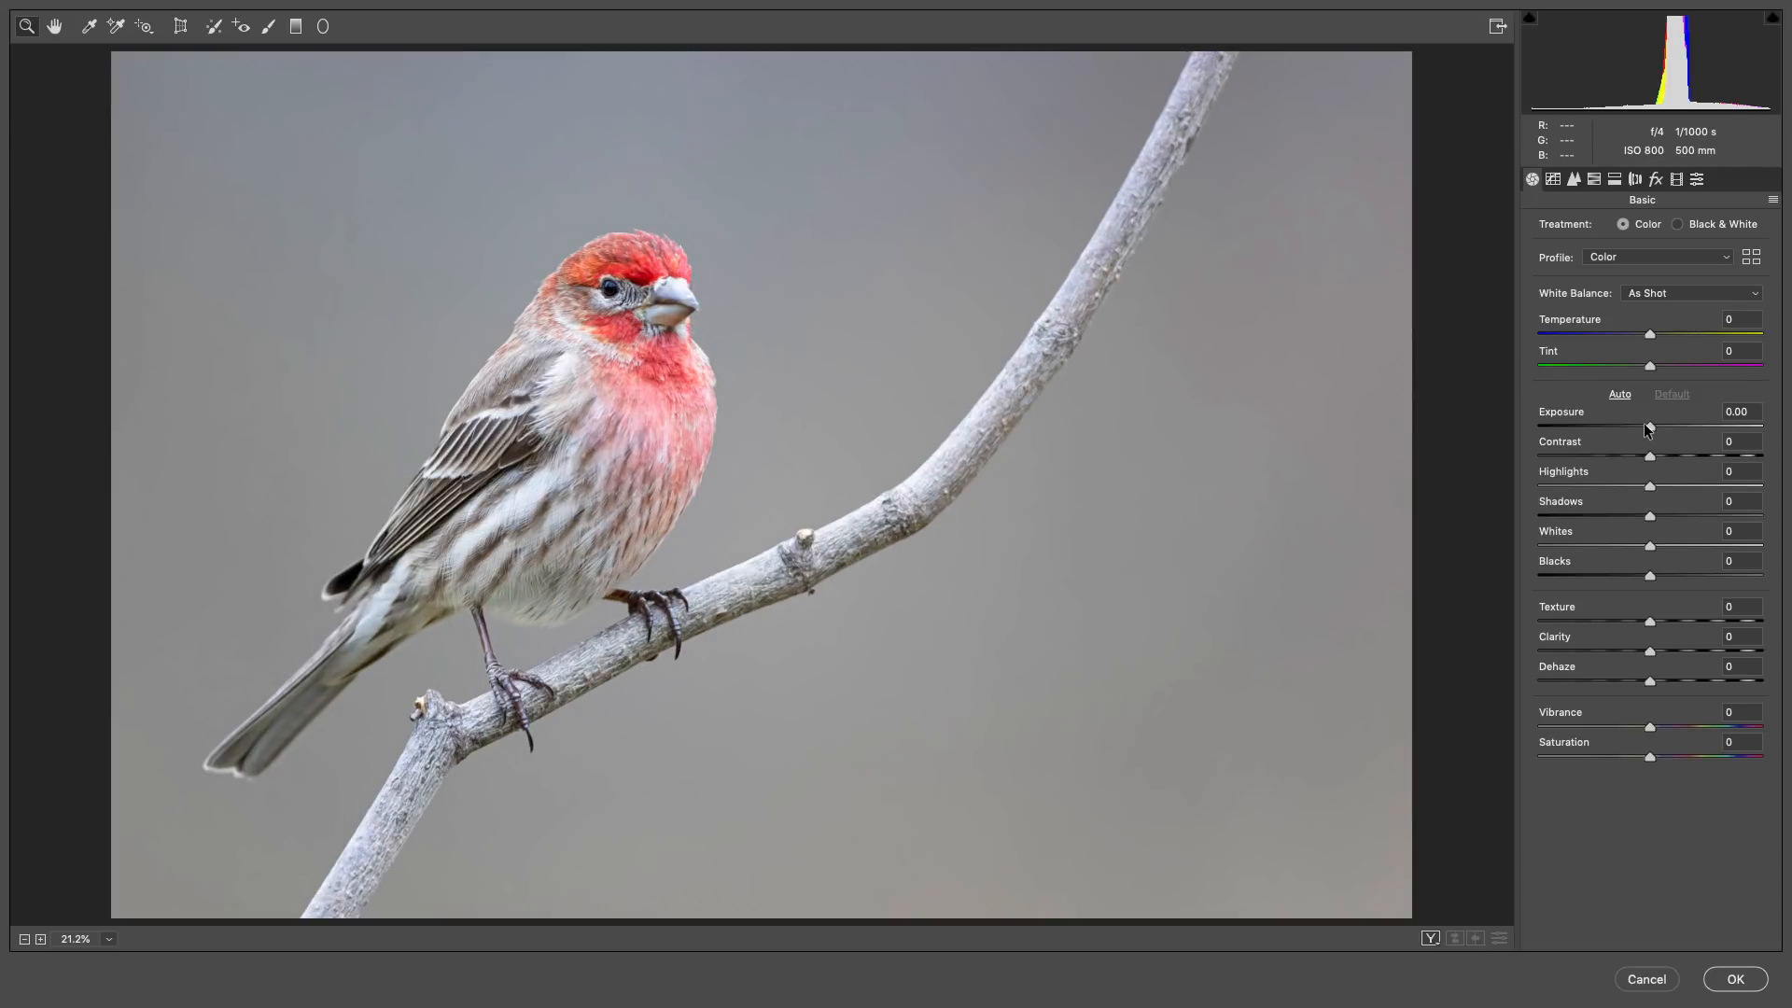
pyautogui.moveTo(1648, 431); pyautogui.dragTo(1643, 431)
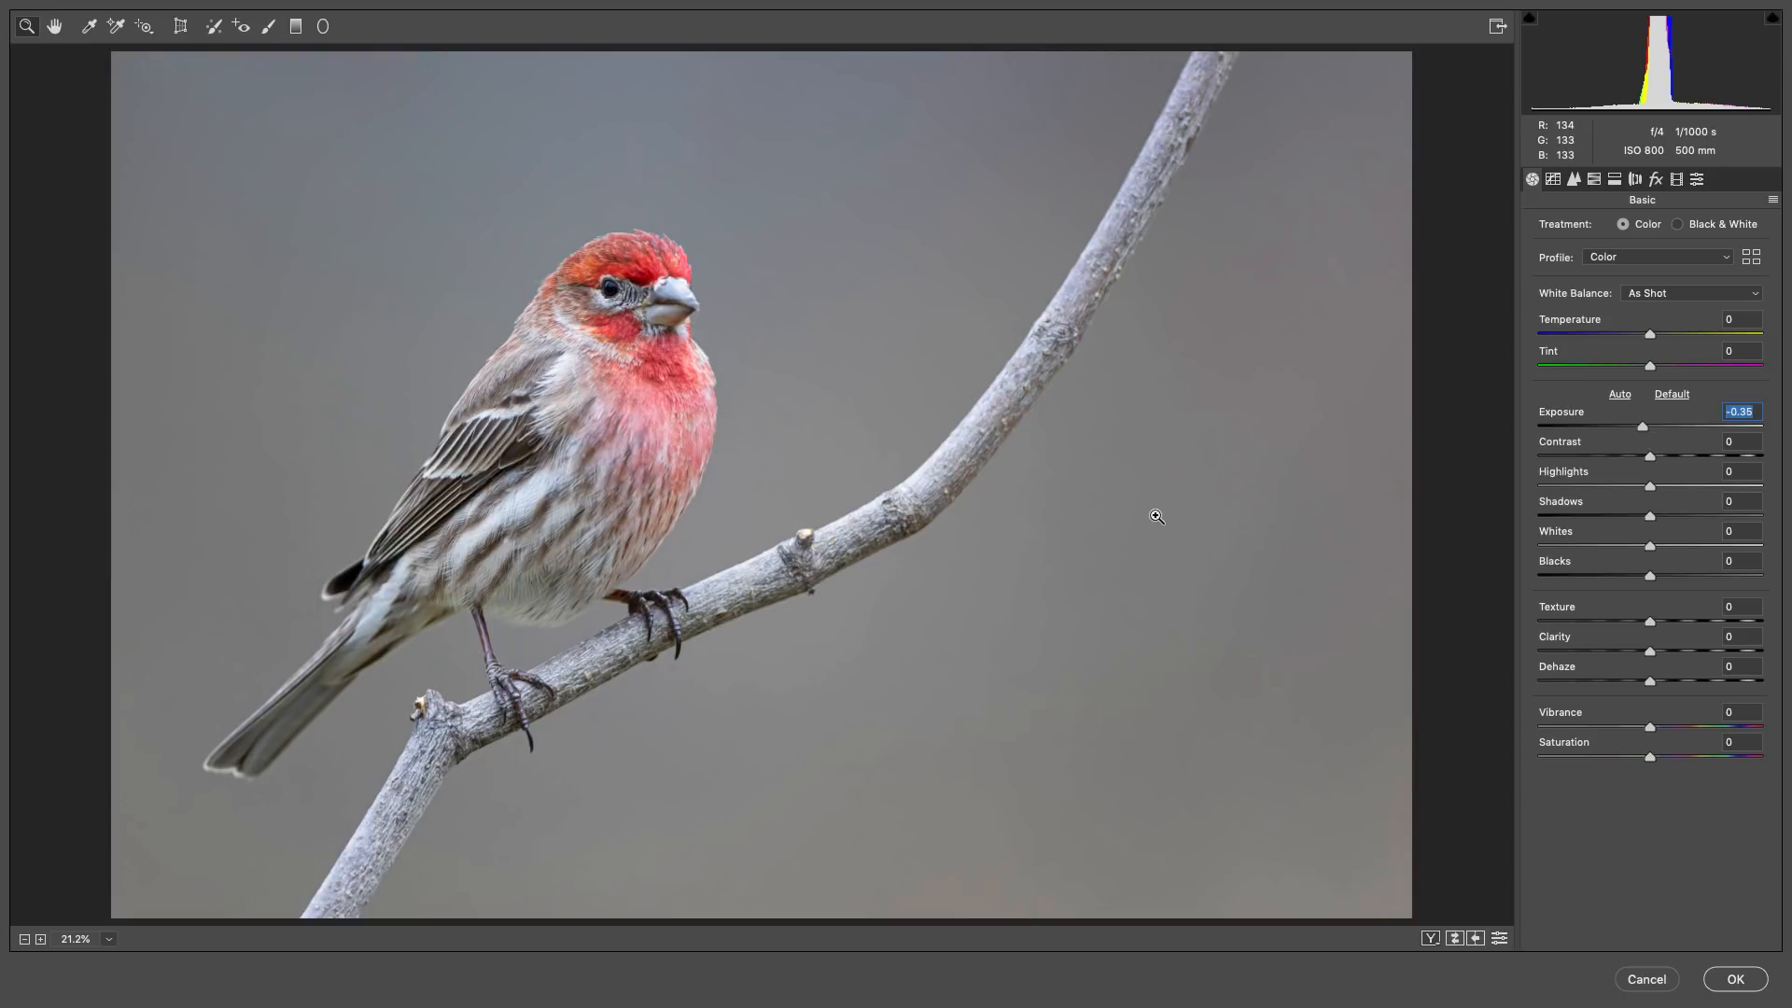
pyautogui.click(1726, 980)
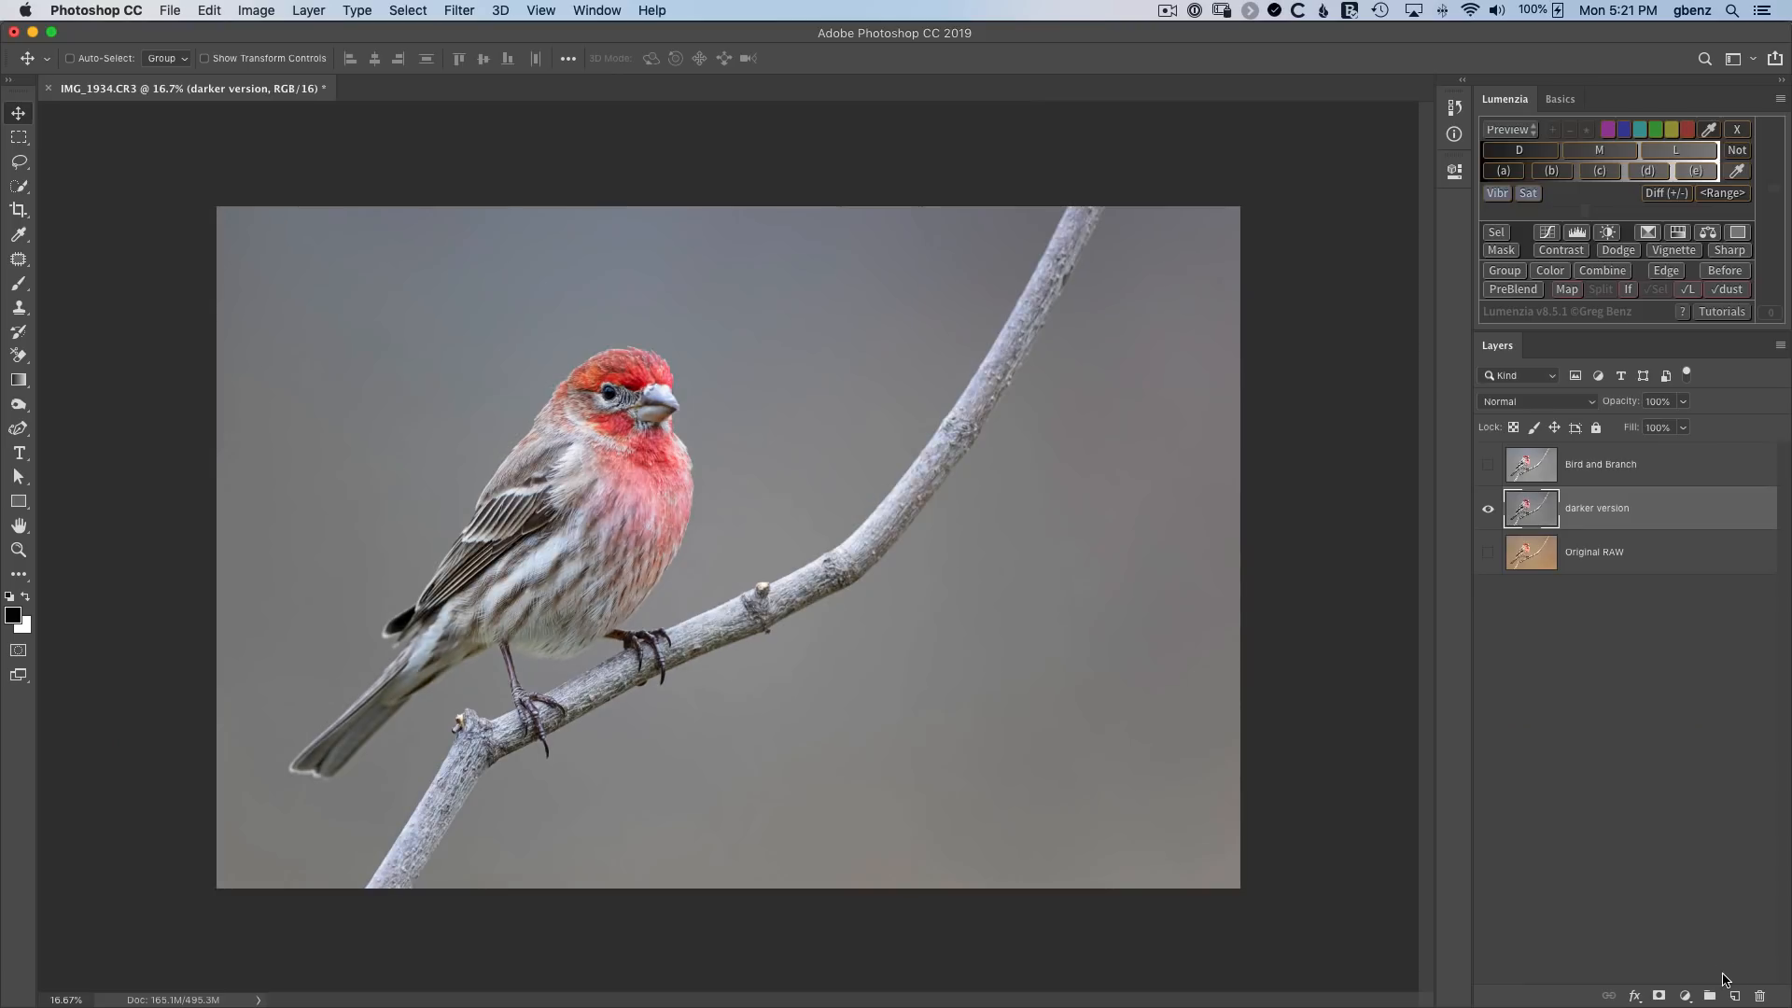
# Show the Bird and Branch layer again and compare it with the darker version beneath.
pyautogui.click(1488, 466)
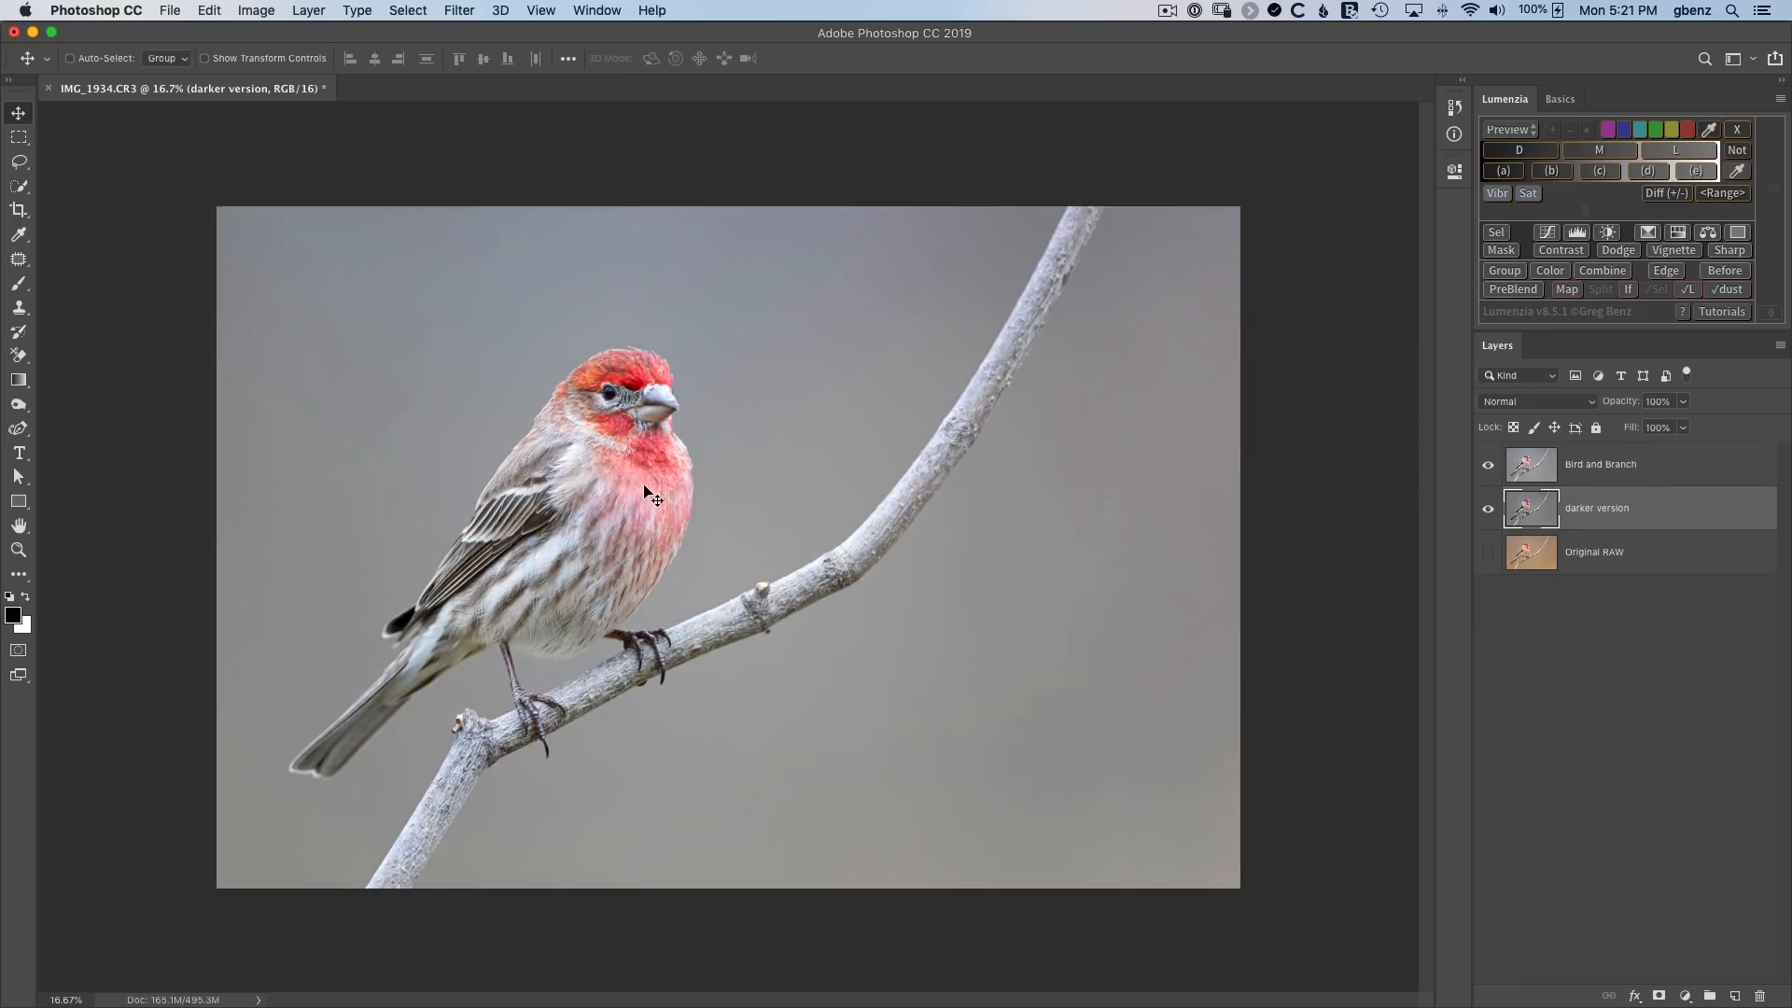
pyautogui.click(1489, 464)
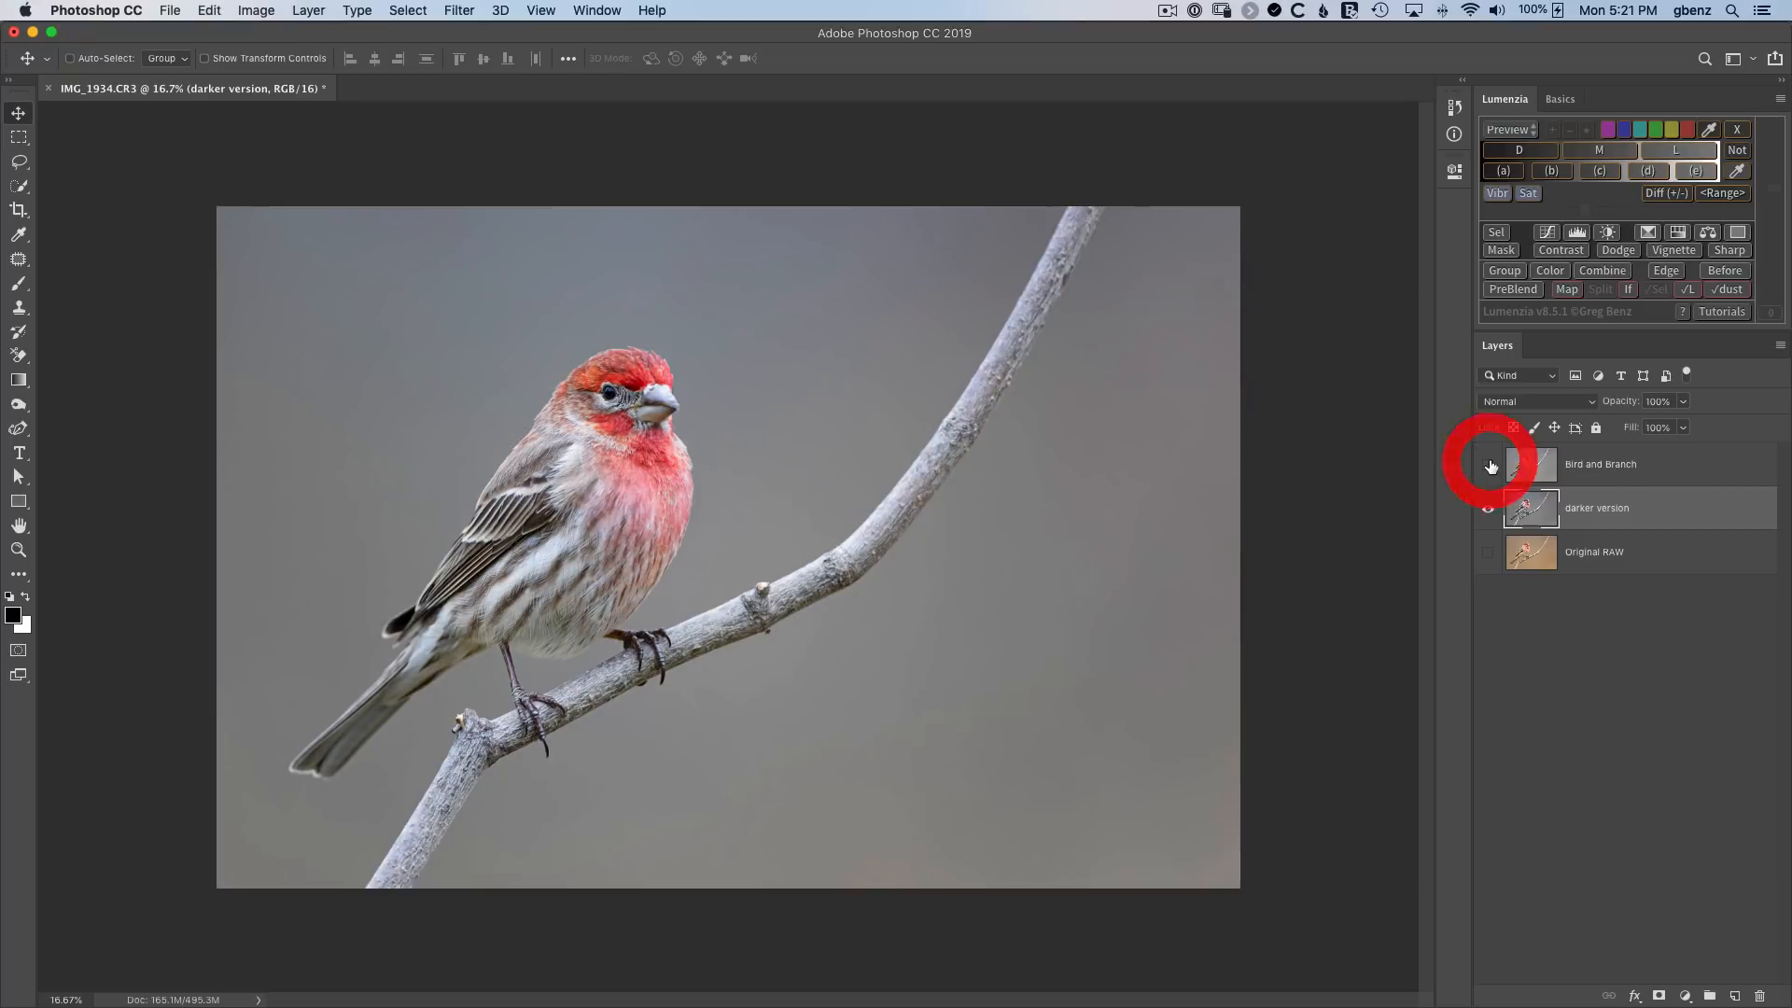
pyautogui.click(1489, 467)
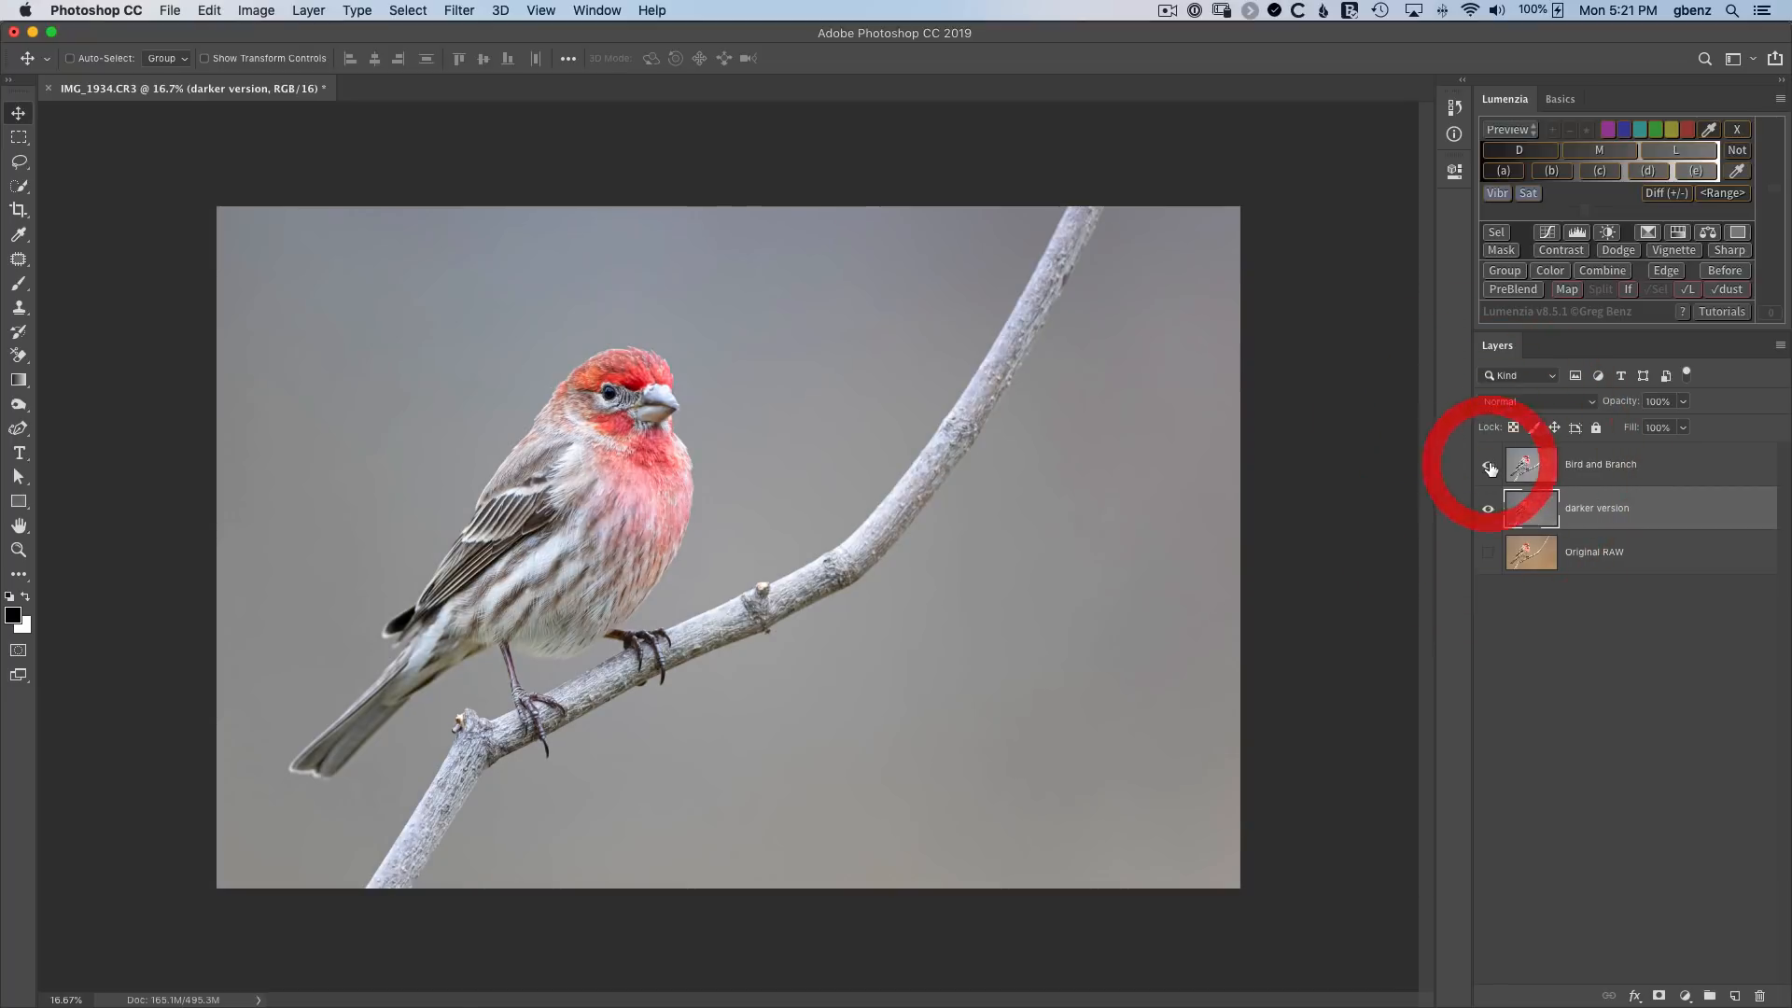
# Preview Lumenzia's L3 lights mask and D3.25 darks mask for the Bird and Branch layer.
pyautogui.click(1532, 467)
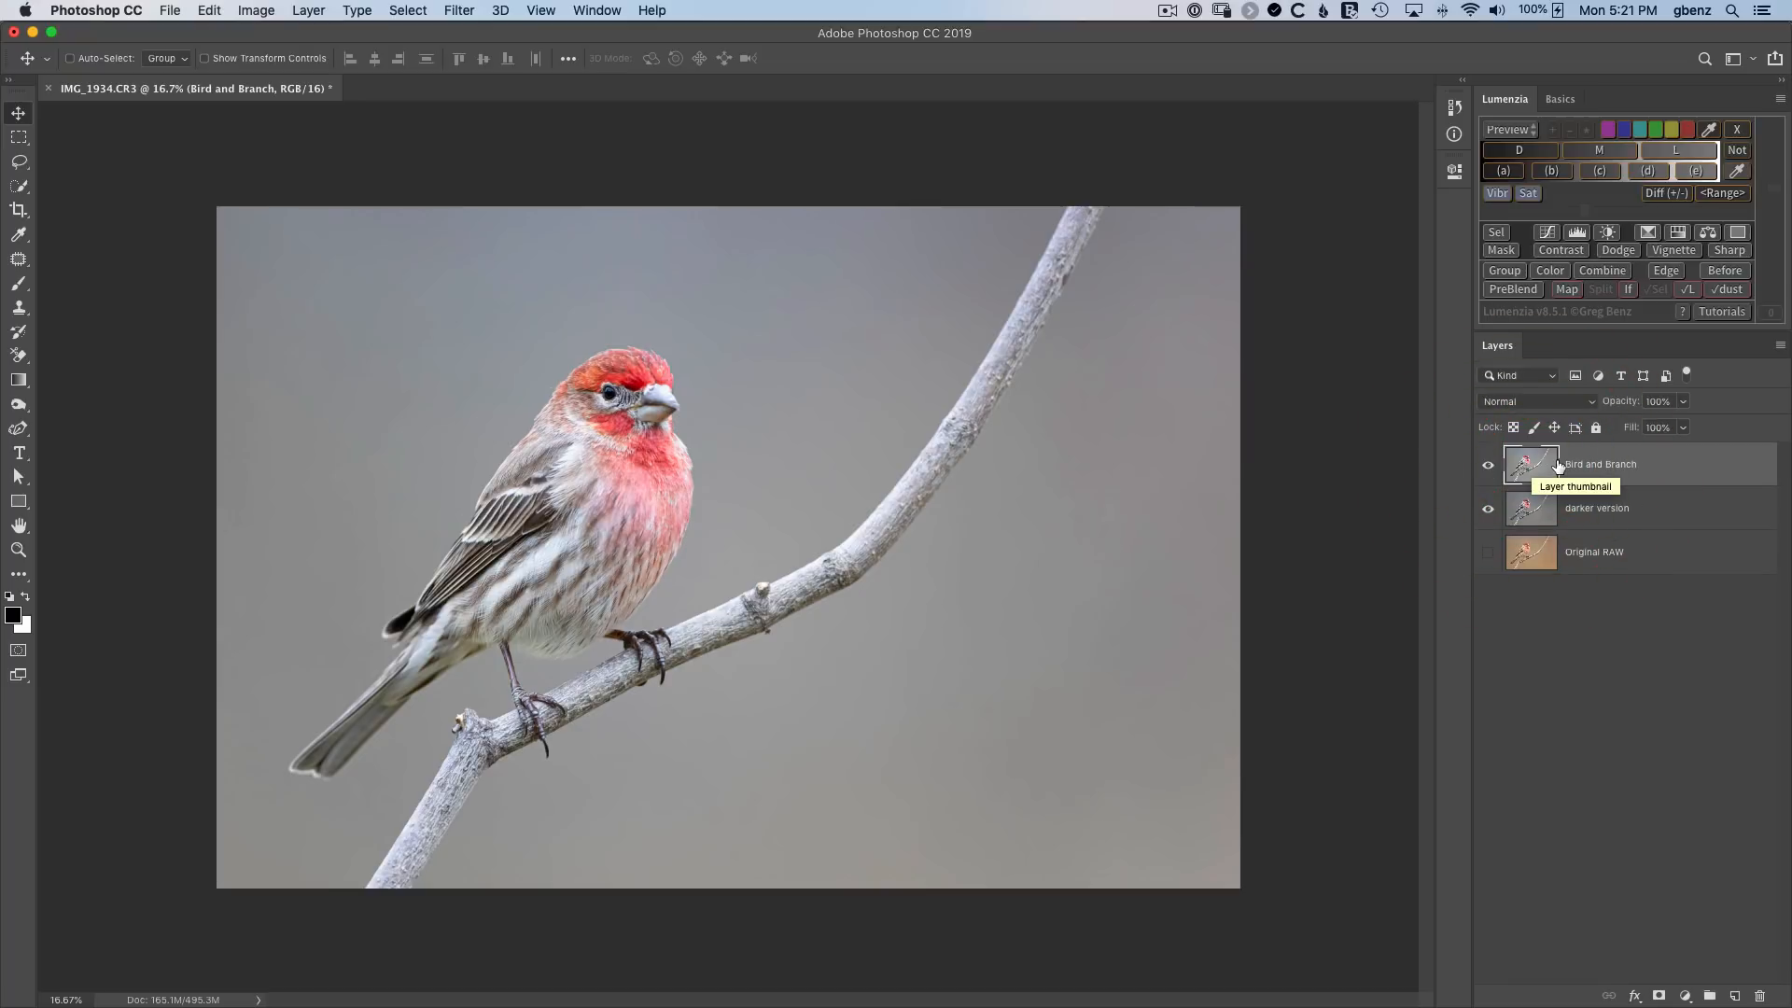
pyautogui.click(1664, 153)
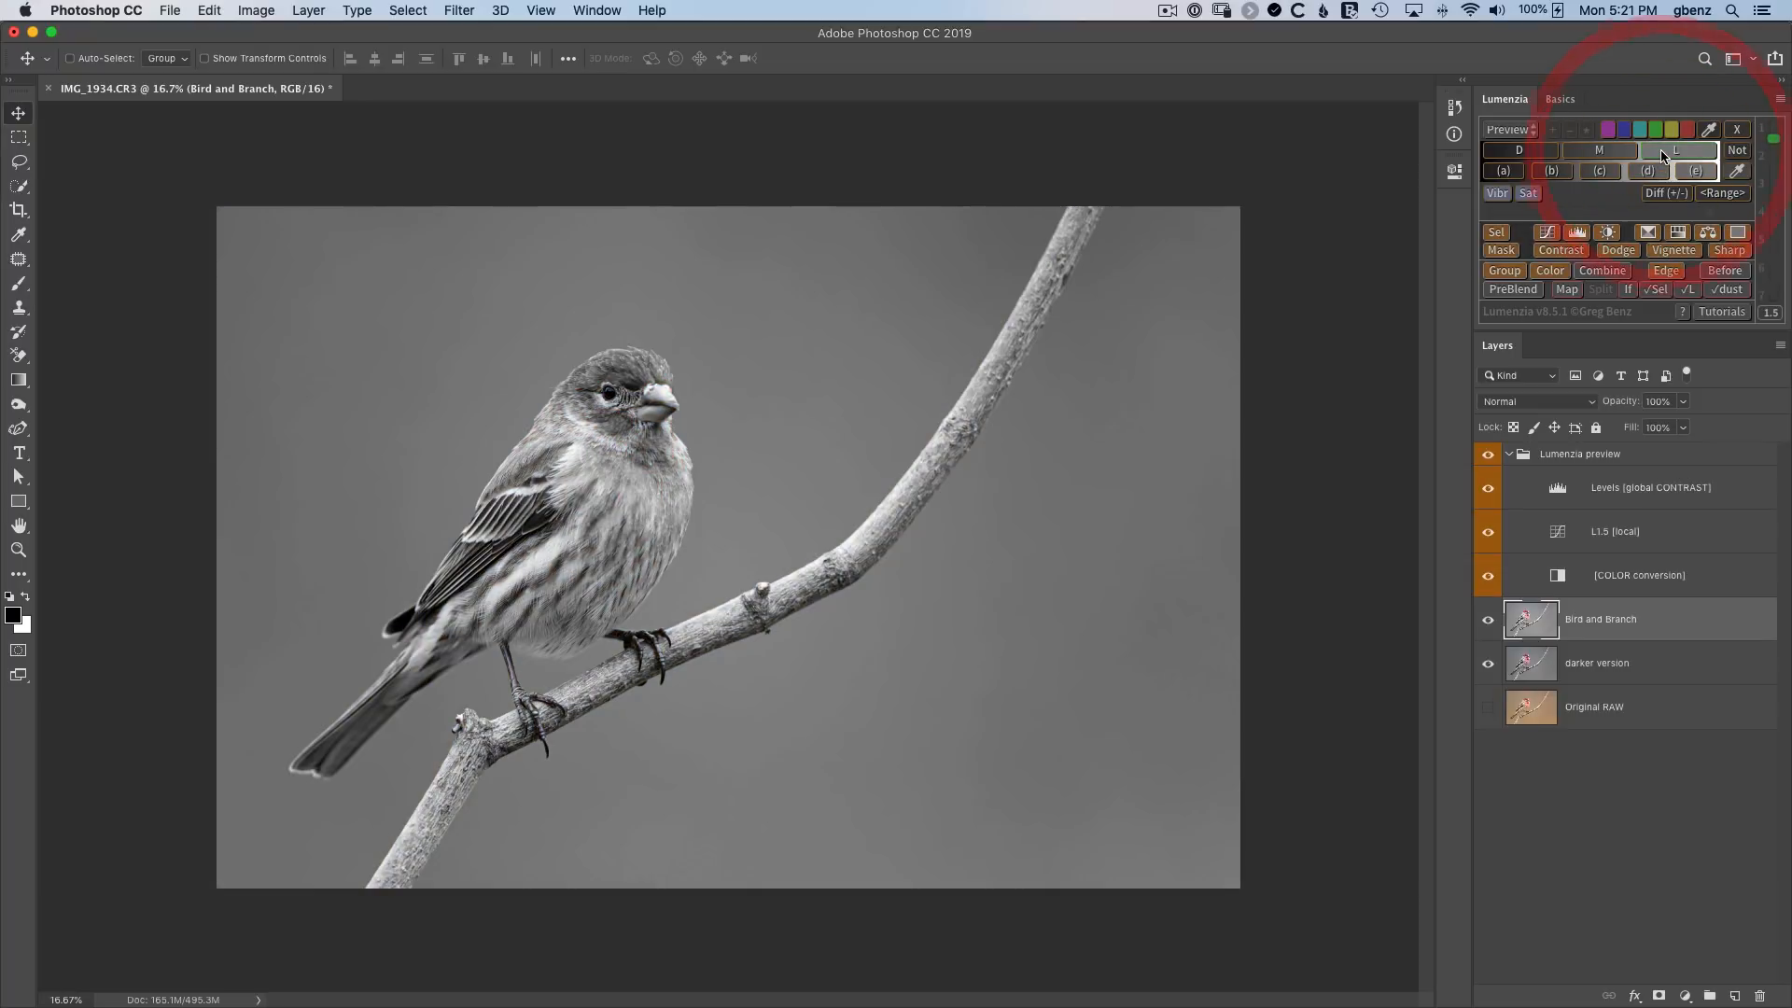
pyautogui.click(1774, 180)
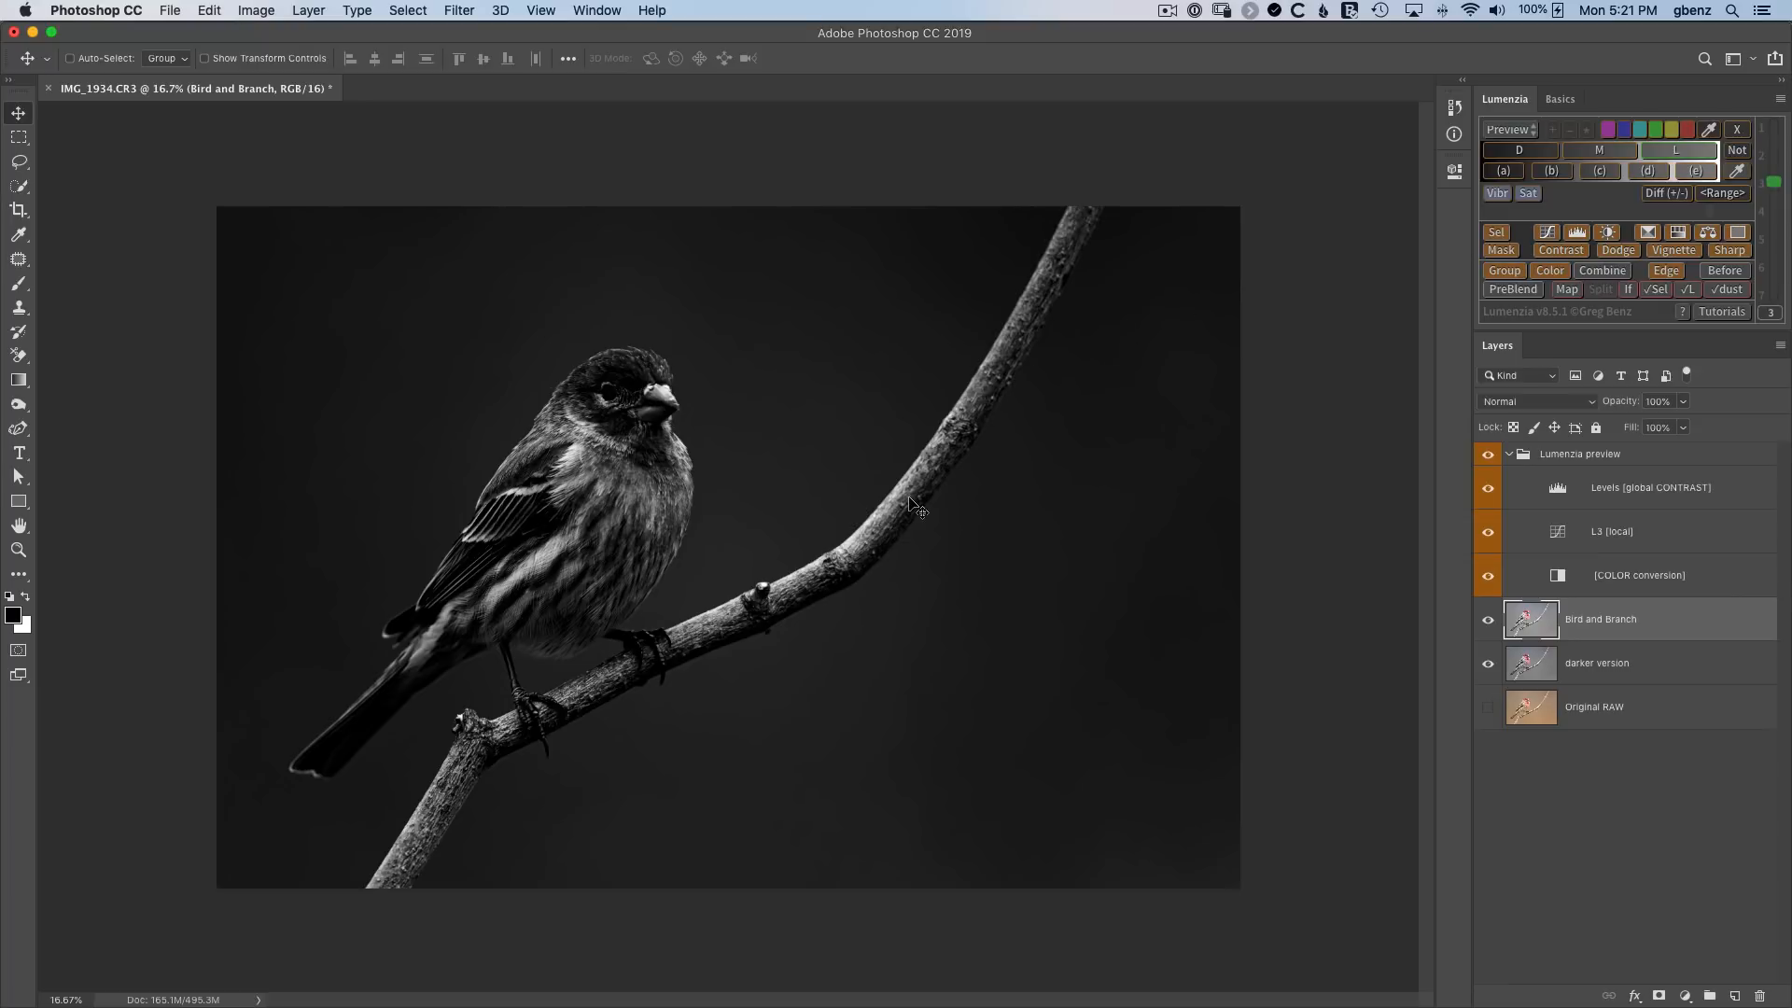
pyautogui.click(1536, 154)
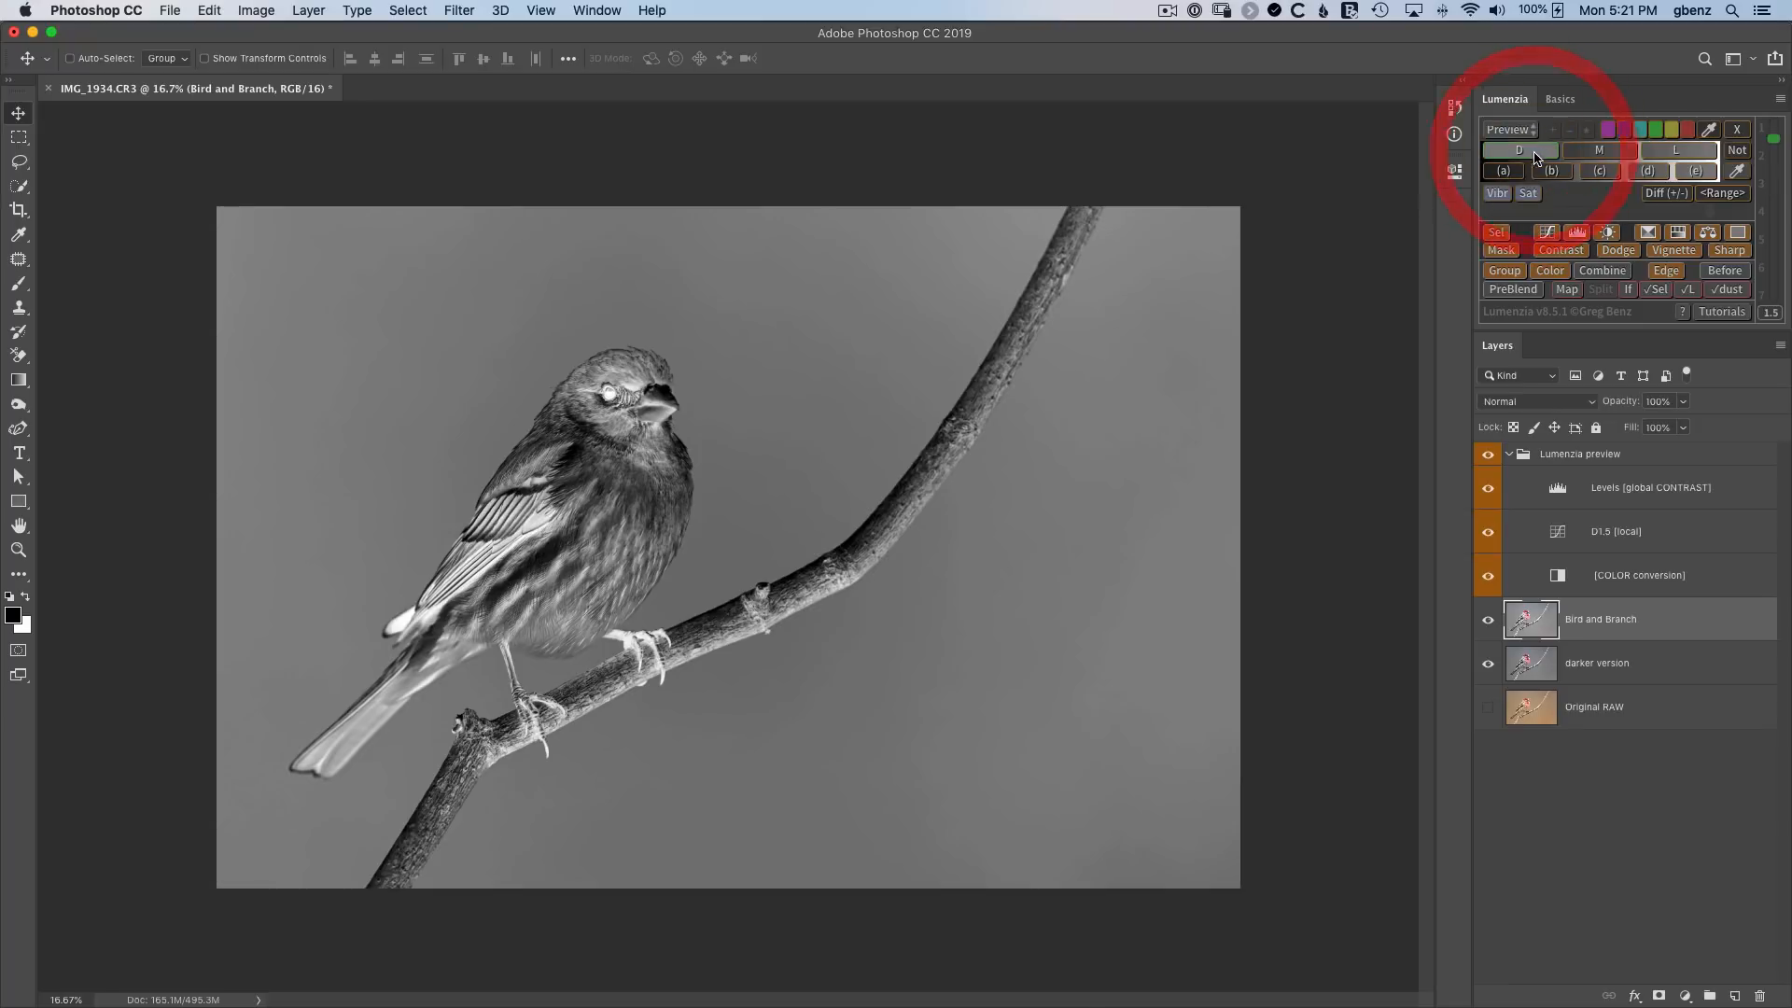
pyautogui.click(1775, 191)
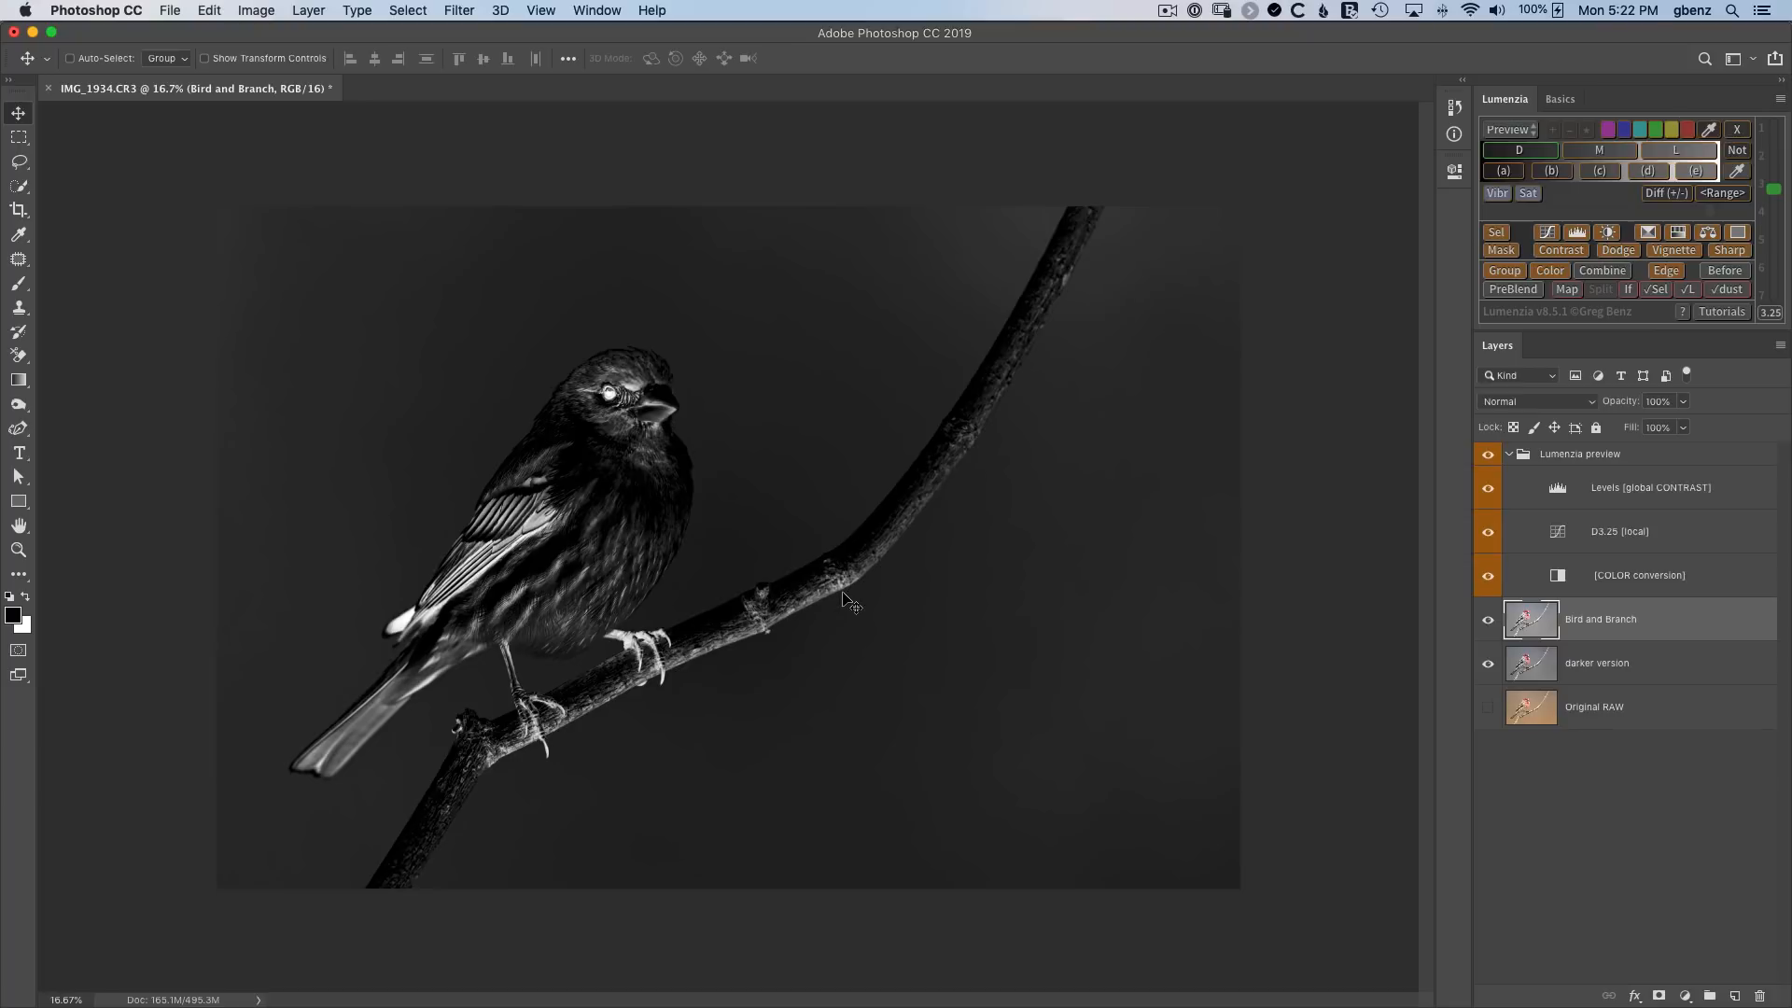
# Discard the luminosity mask preview and mask the subject of the Bird and Branch layer with Lumenzia's Edge tool set to Simple edge.
pyautogui.click(1740, 130)
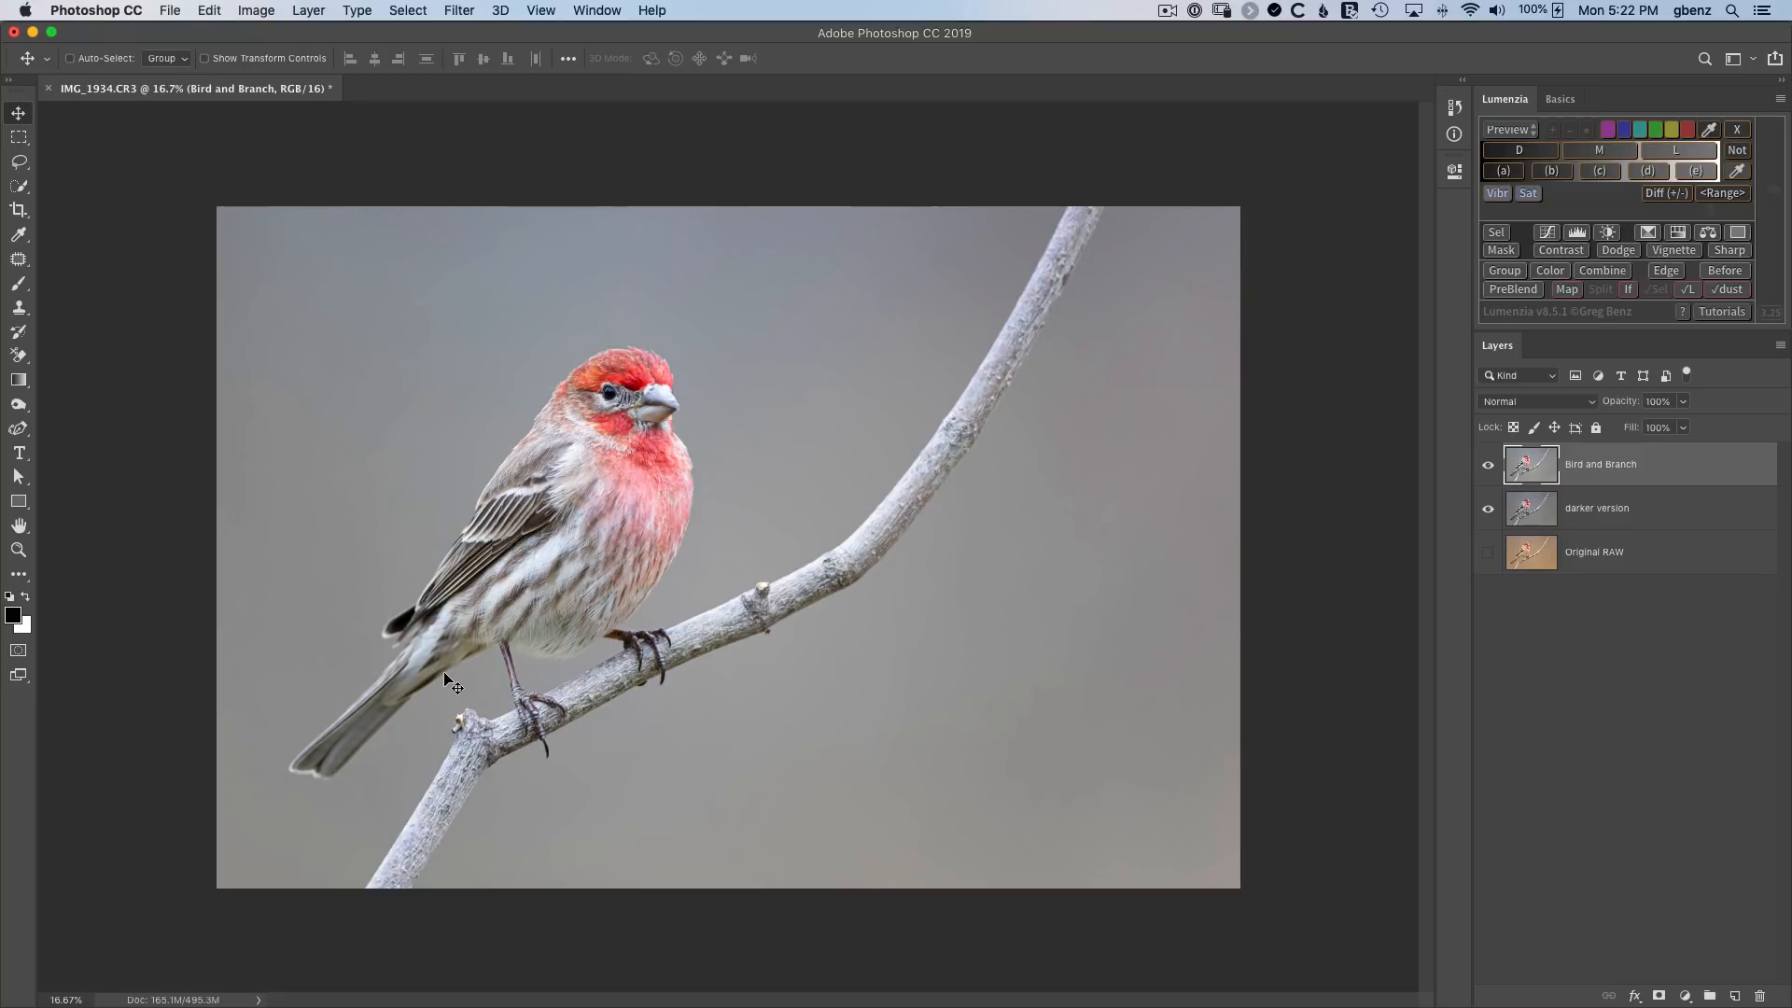
pyautogui.click(1658, 277)
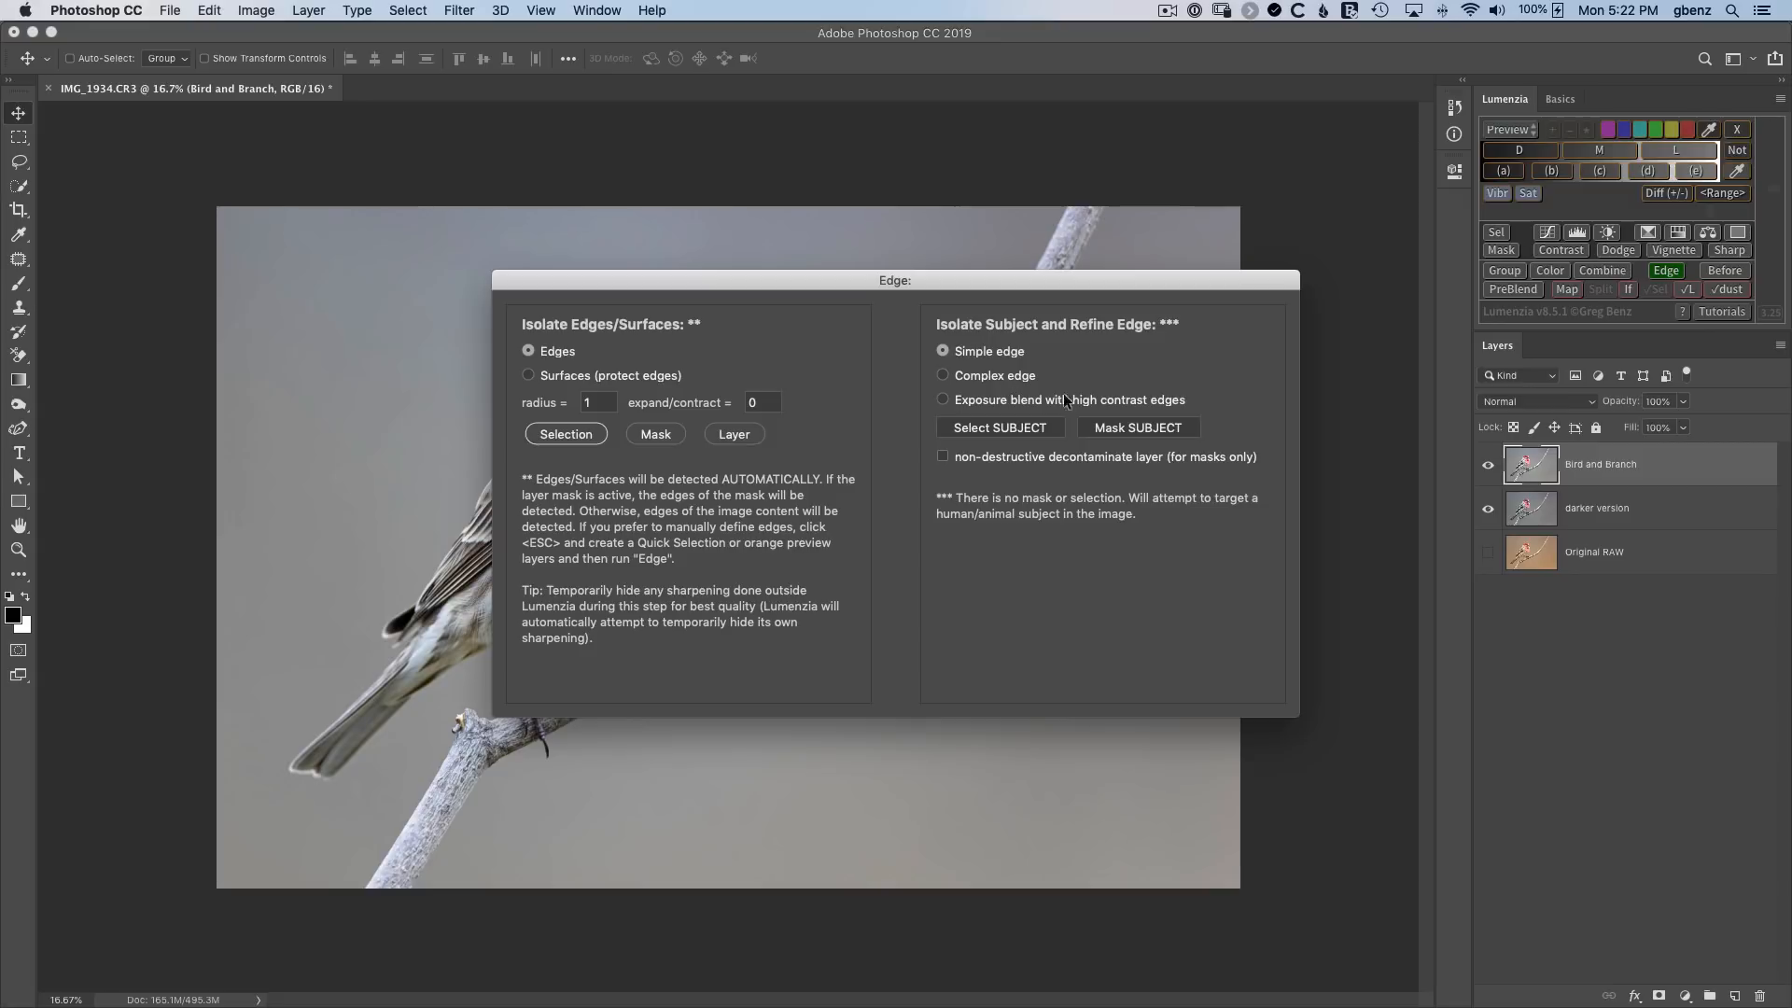
pyautogui.click(1139, 427)
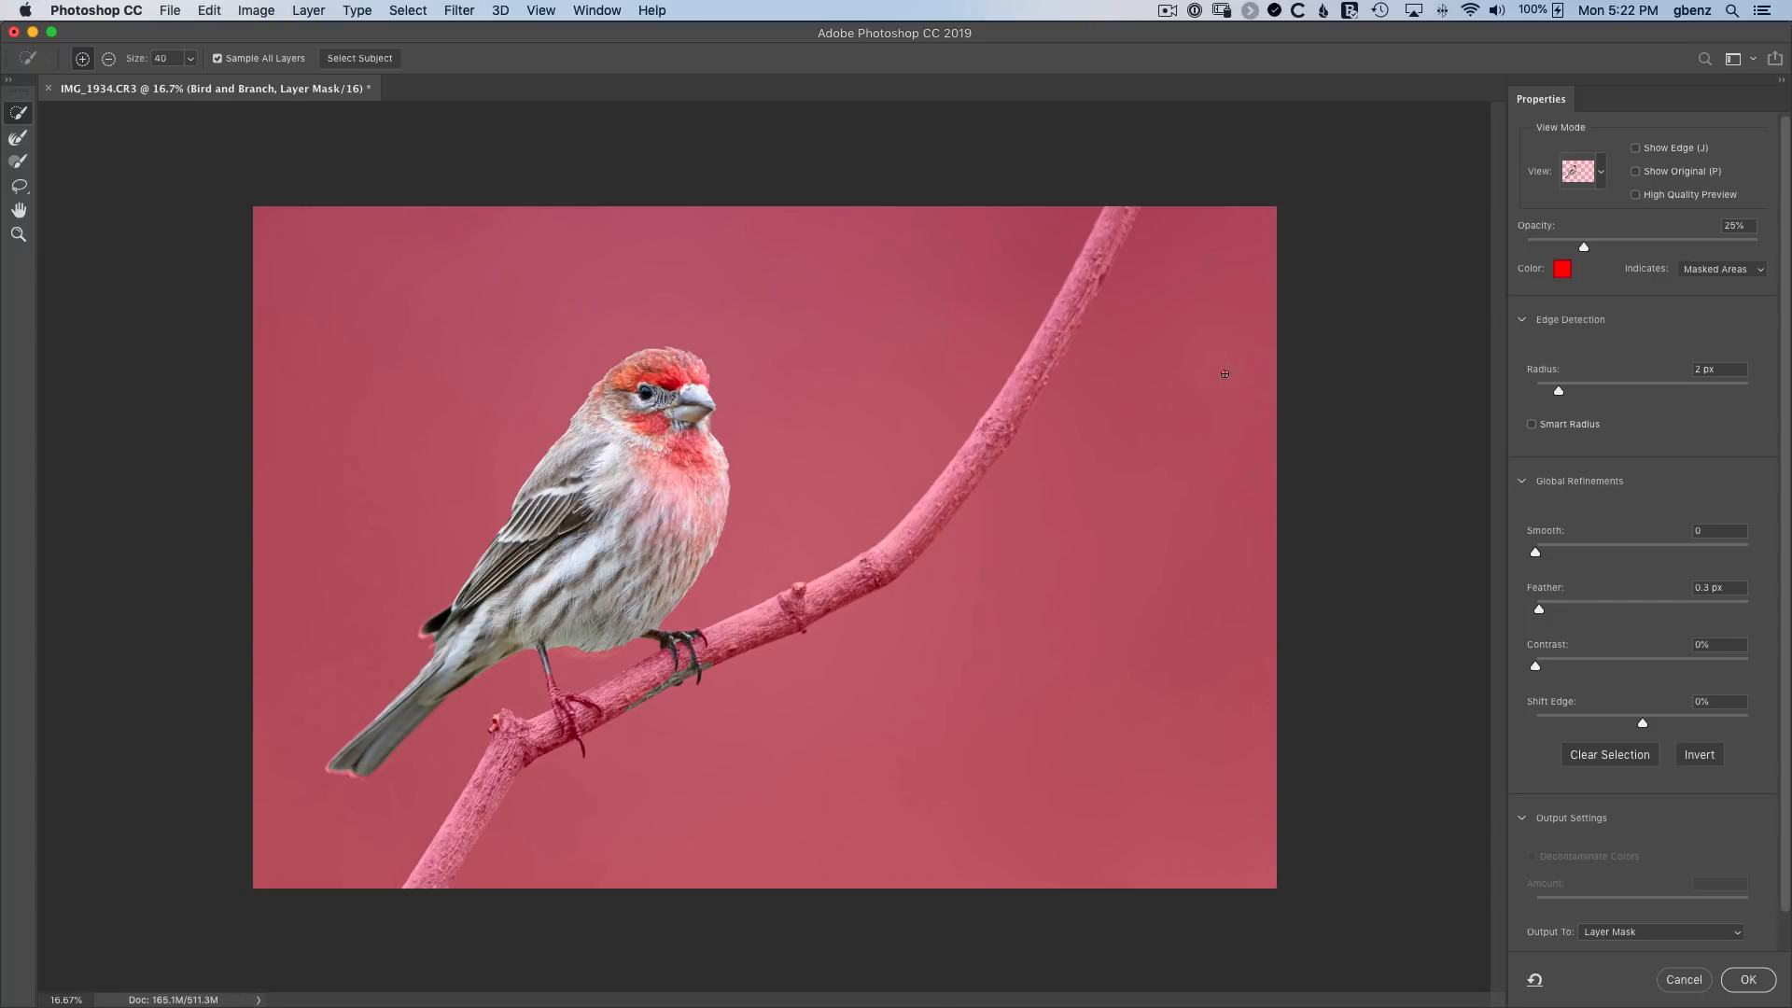
# Preview the subject mask in the On Black view mode and return to the Overlay view.
pyautogui.click(1600, 171)
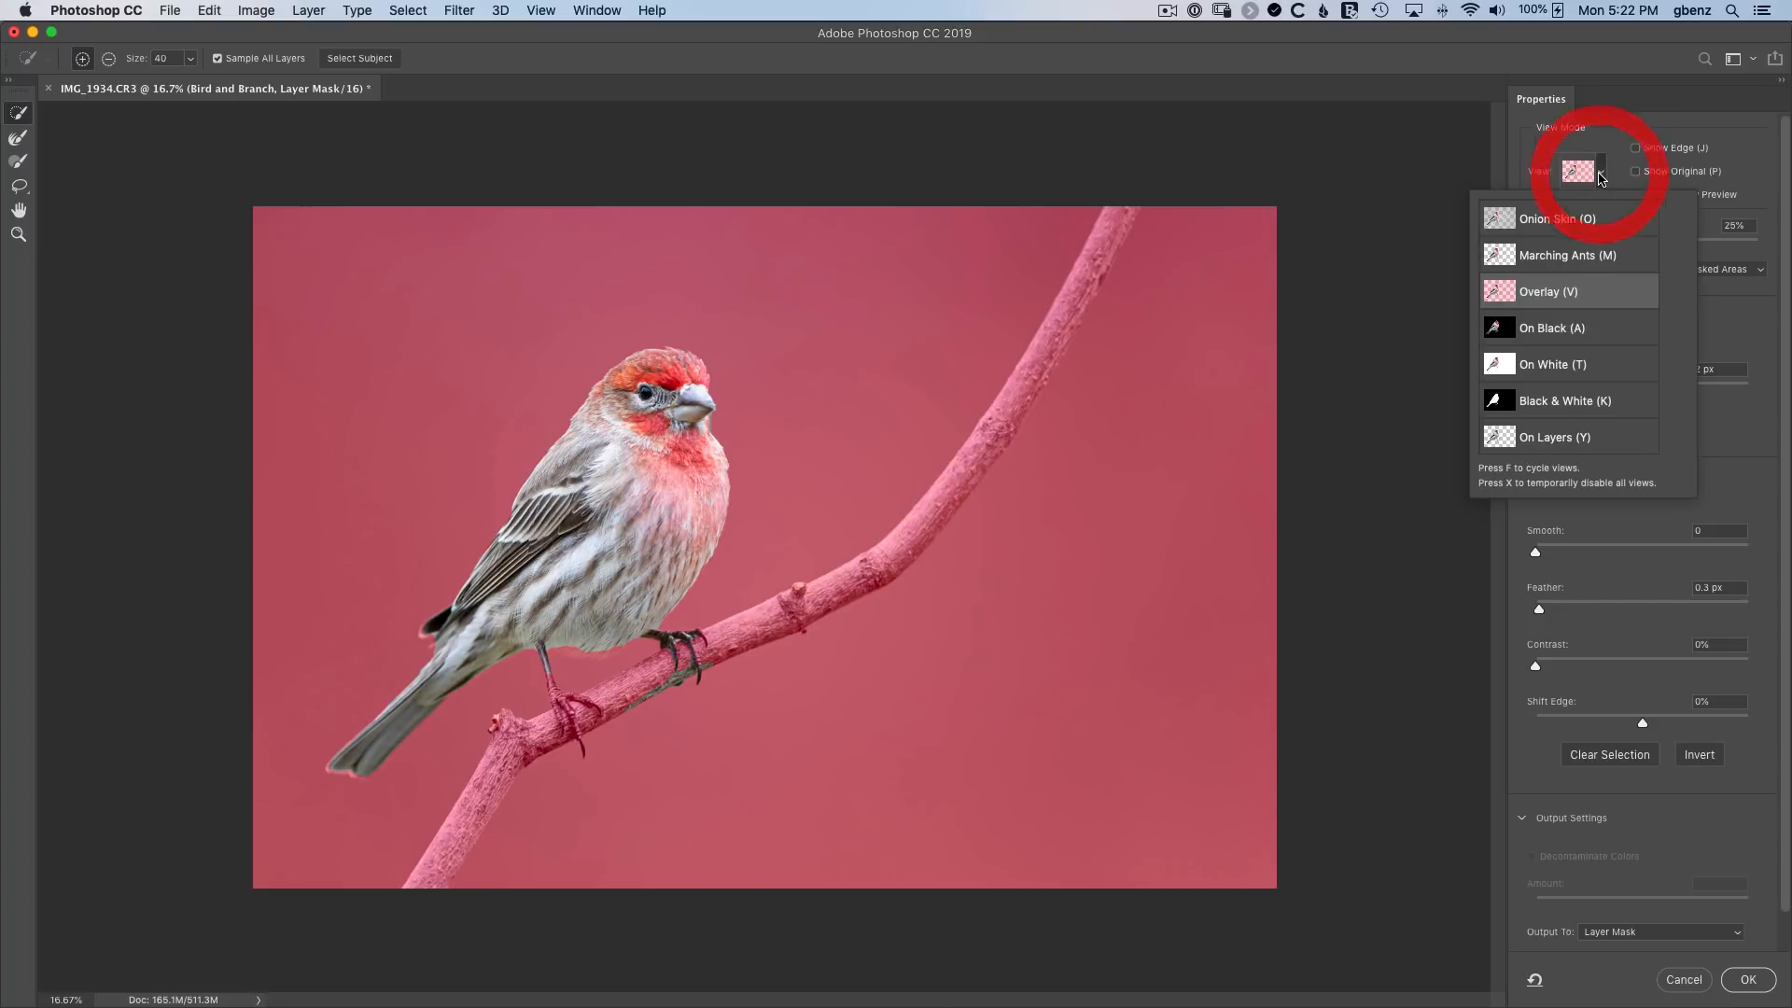
pyautogui.click(1602, 174)
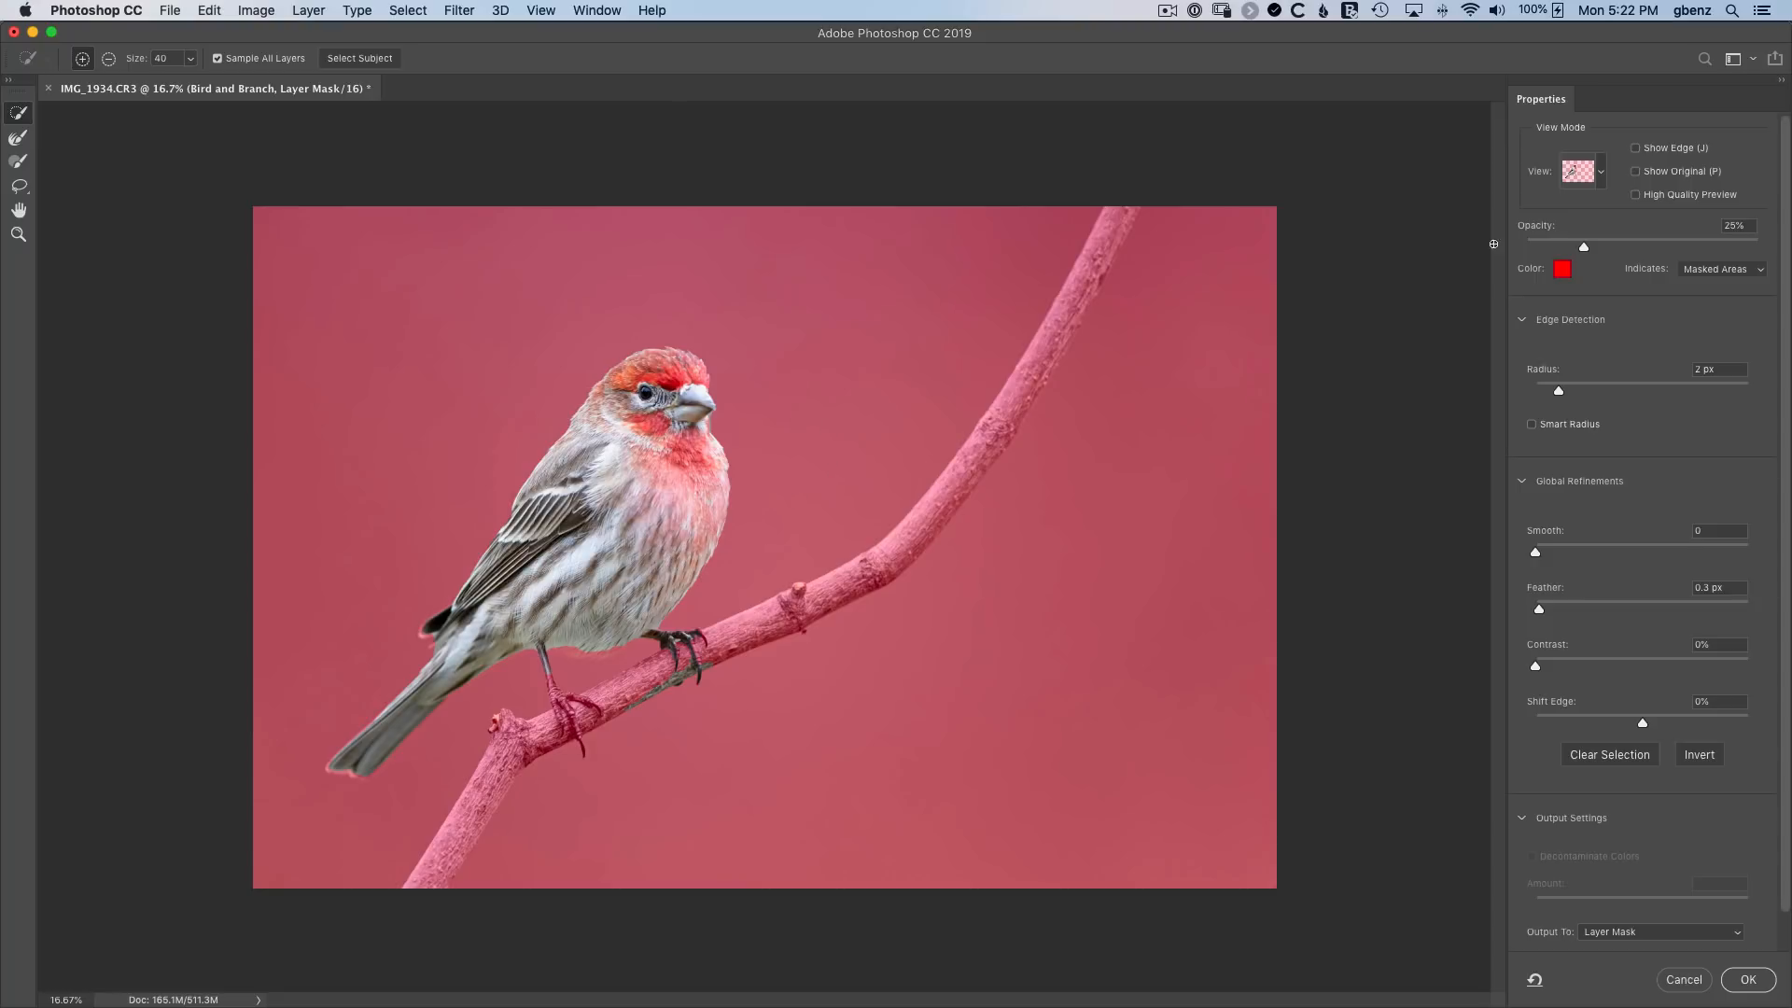
pyautogui.click(1601, 172)
pyautogui.click(1562, 328)
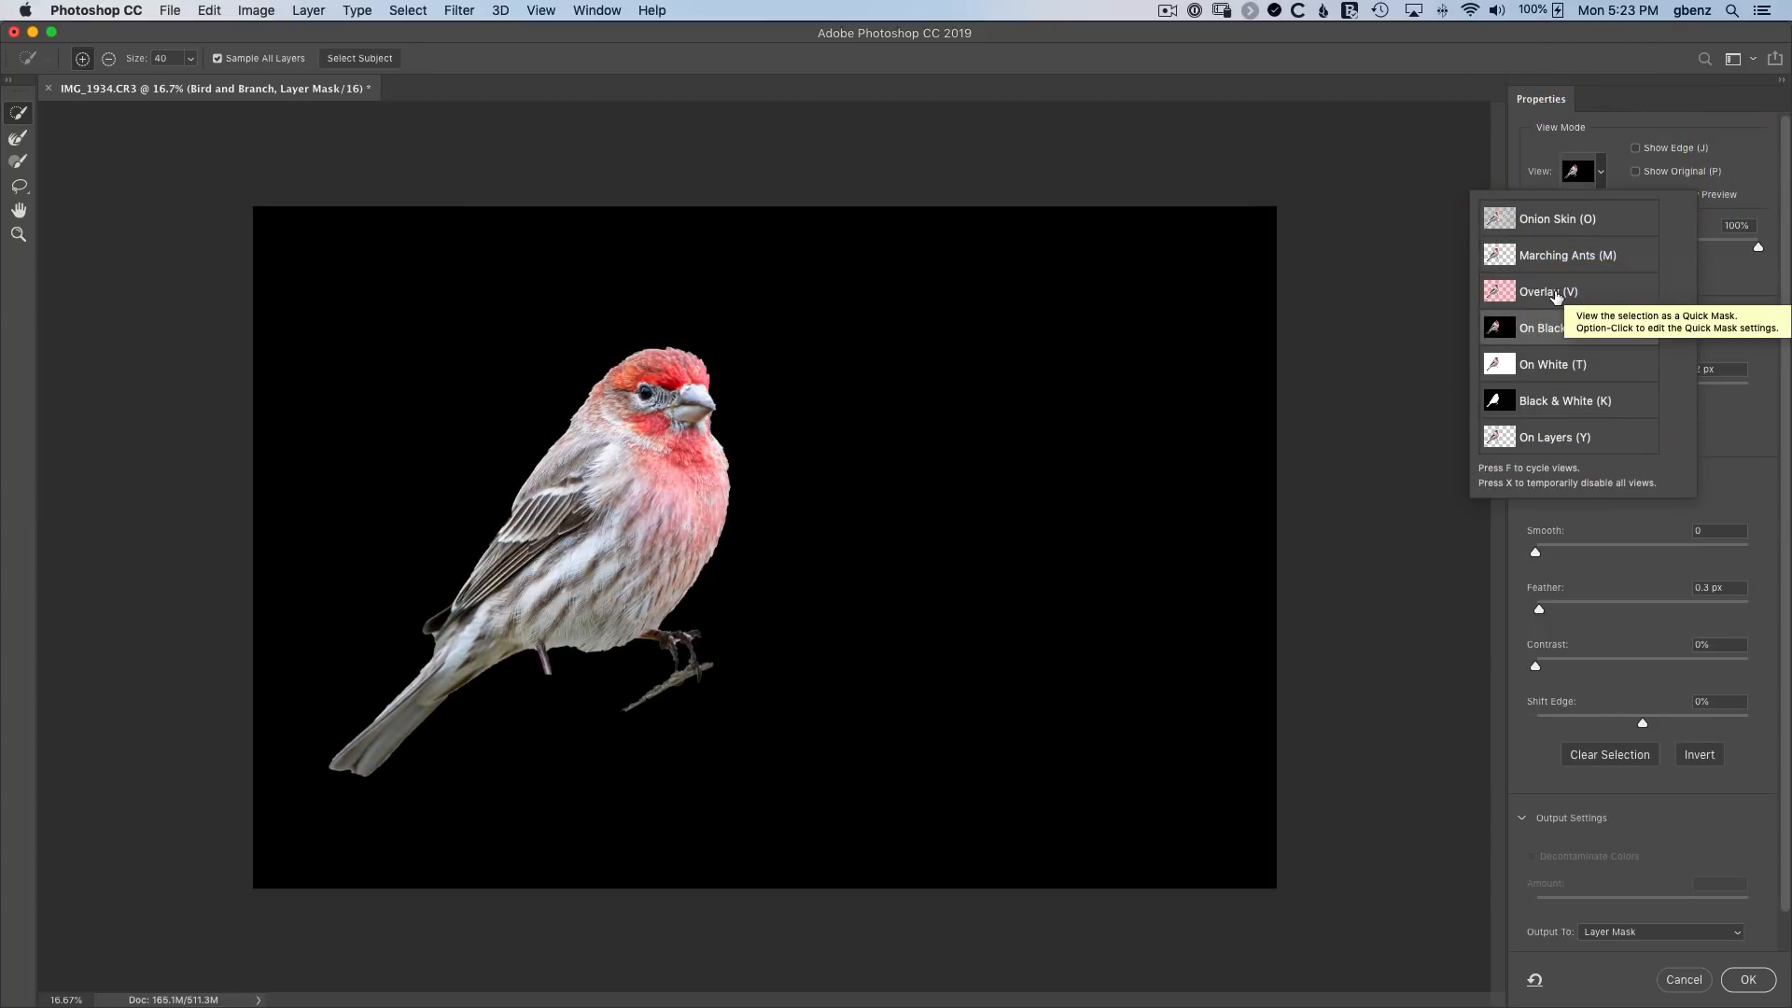
pyautogui.click(1555, 293)
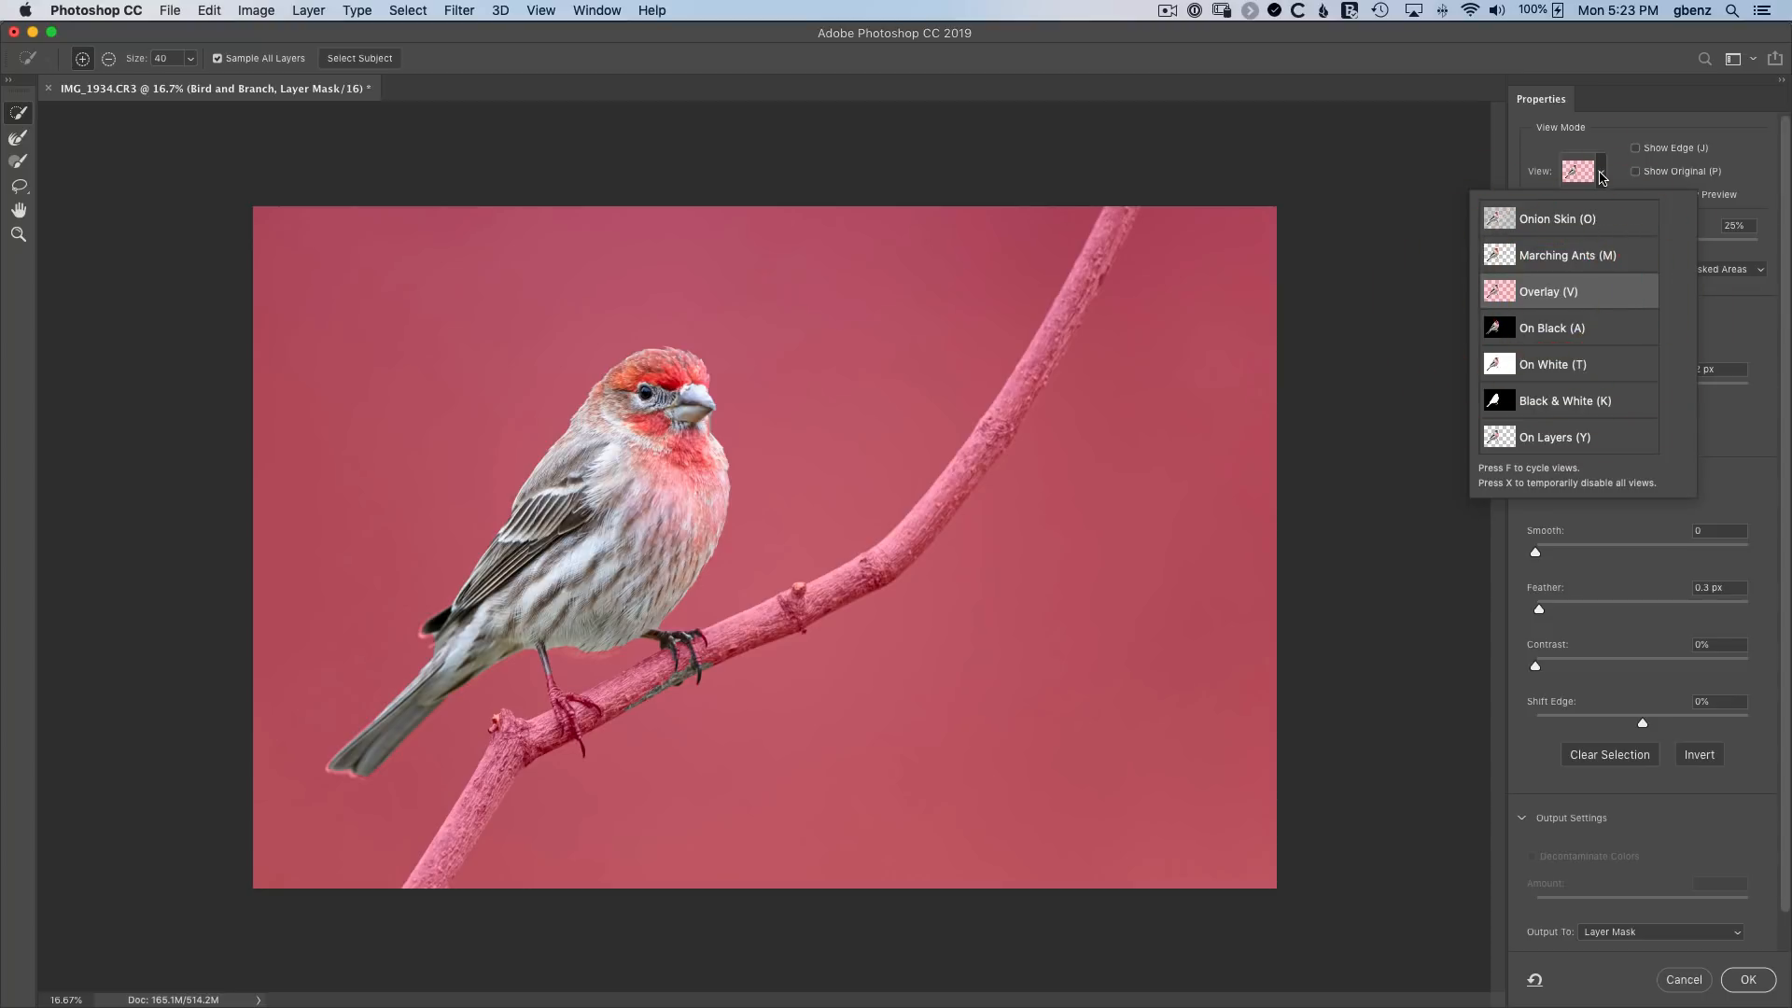
pyautogui.click(1602, 178)
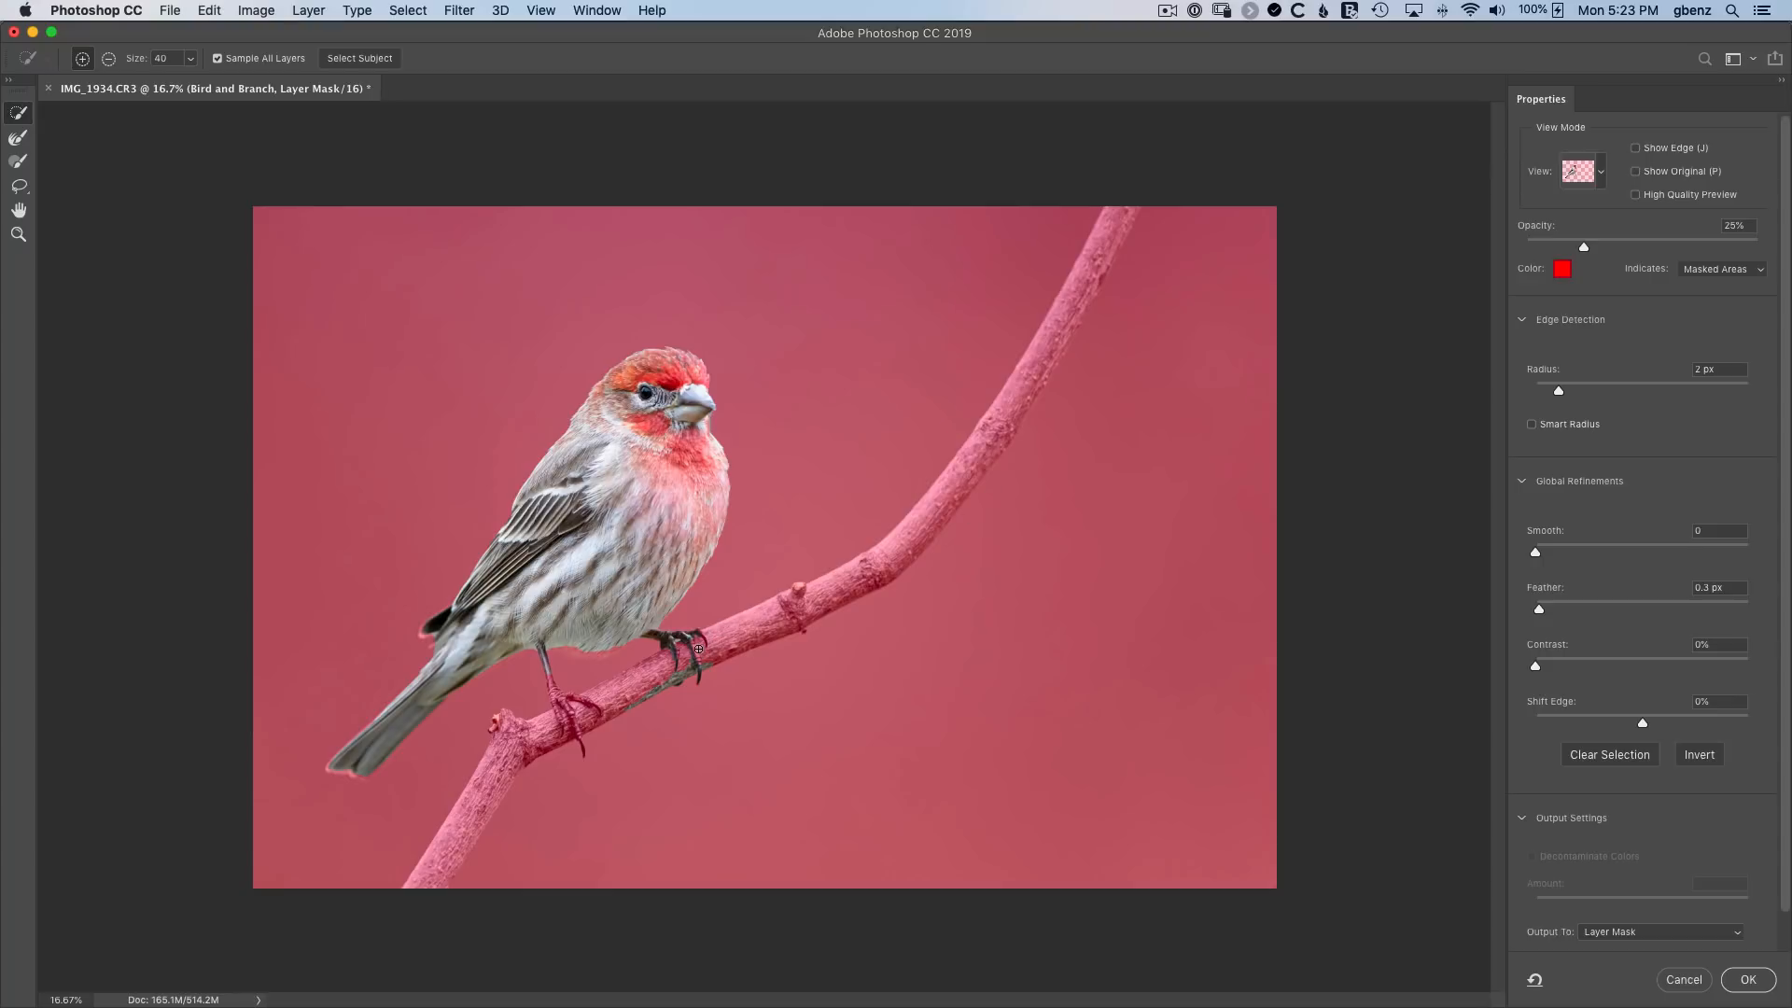
# Add the branch to the selection from below its upward bend through the bird's feet to the lower image edge with Quick Selection.
pyautogui.moveTo(694, 656); pyautogui.dragTo(828, 598)
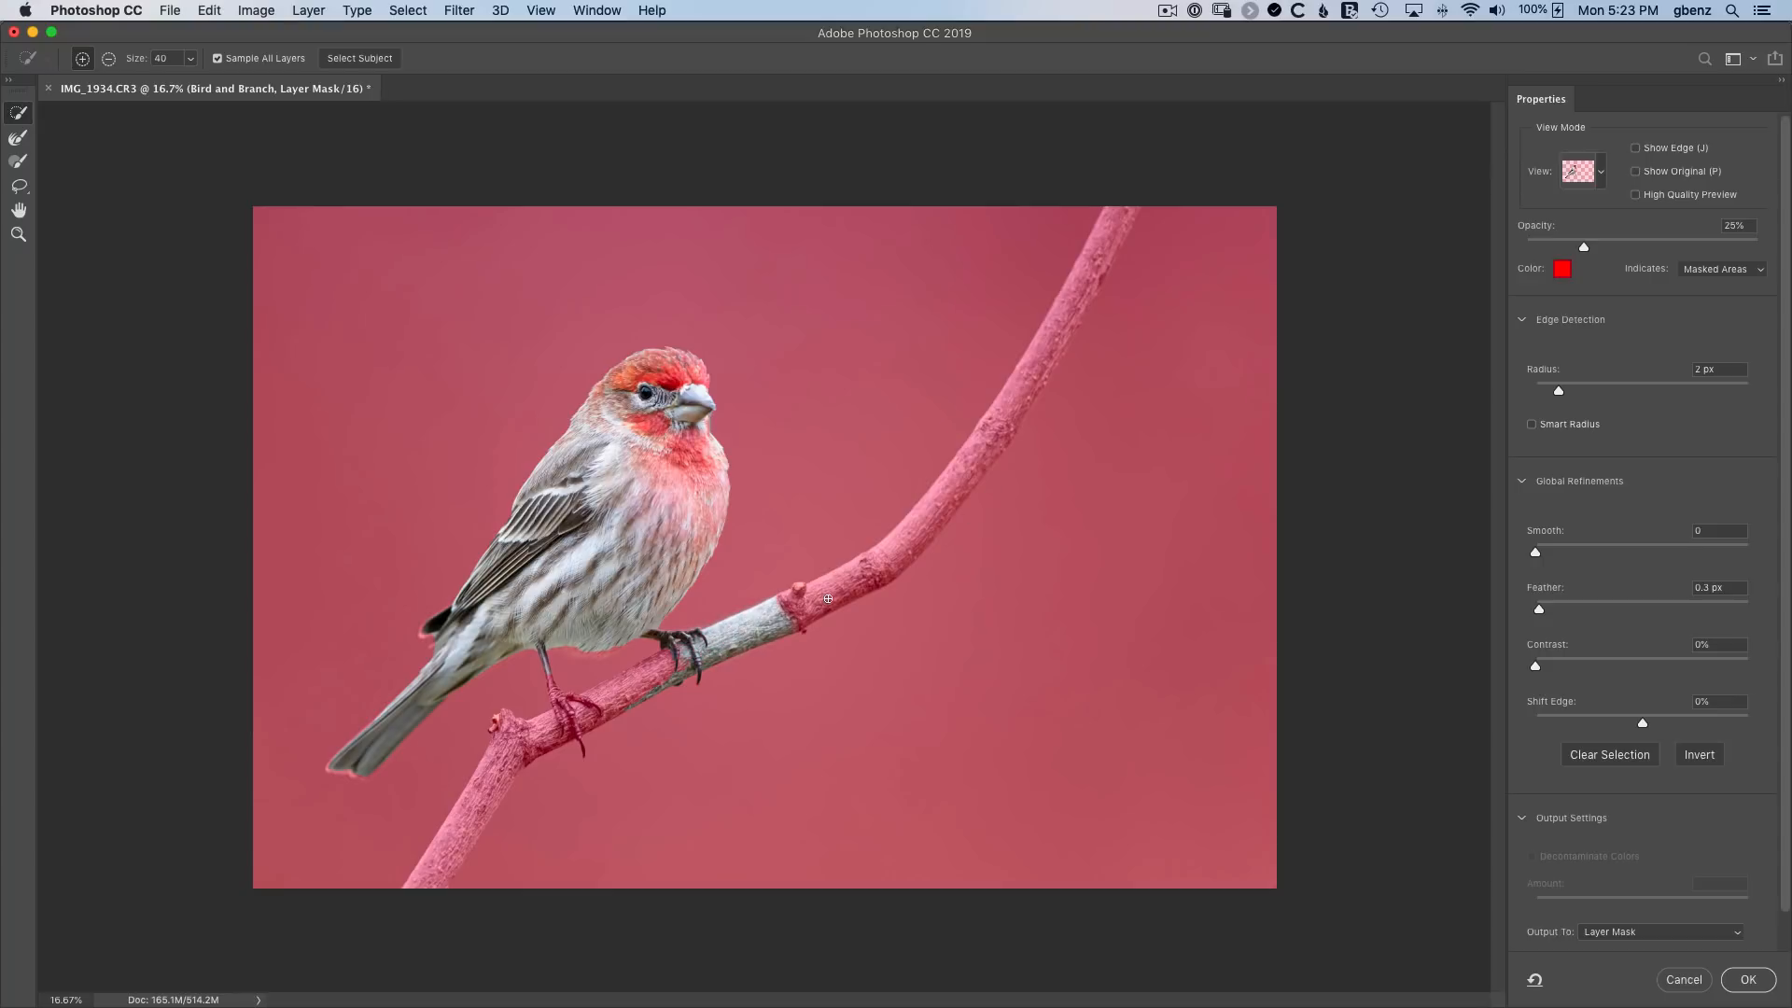
pyautogui.click(876, 570)
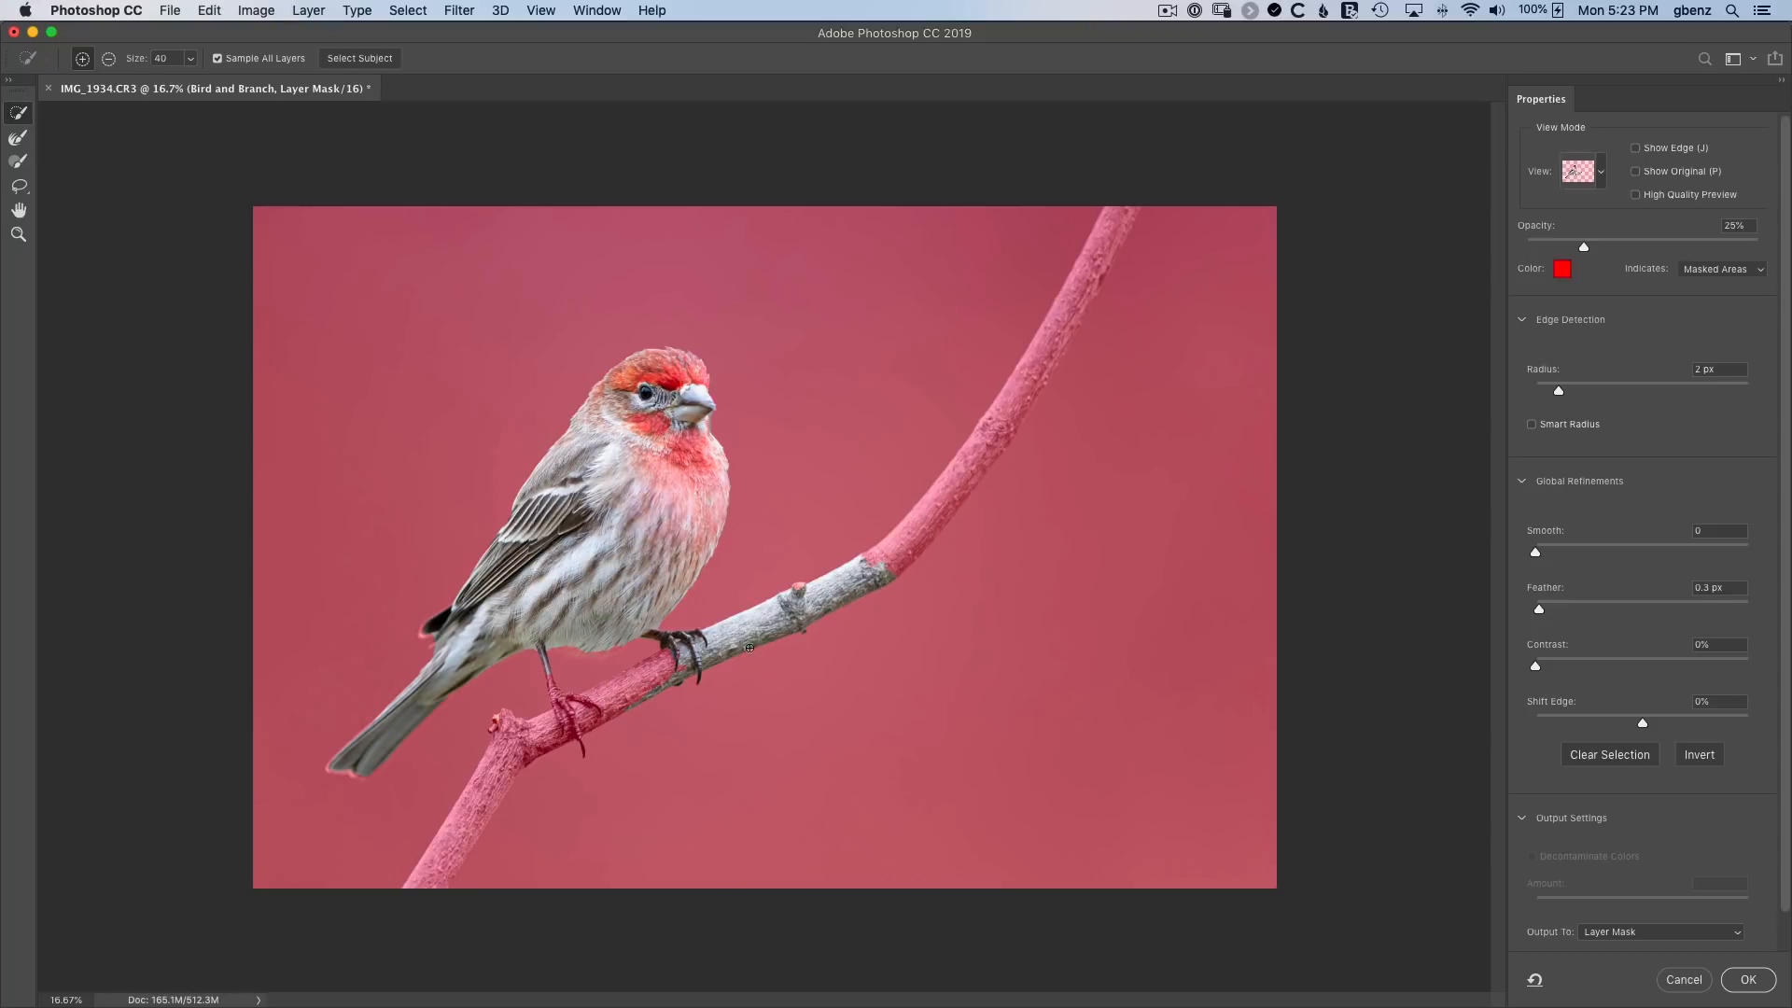
pyautogui.moveTo(736, 648)
pyautogui.mouseDown()
pyautogui.moveTo(700, 644)
pyautogui.moveTo(493, 770)
pyautogui.moveTo(434, 874)
pyautogui.mouseUp()
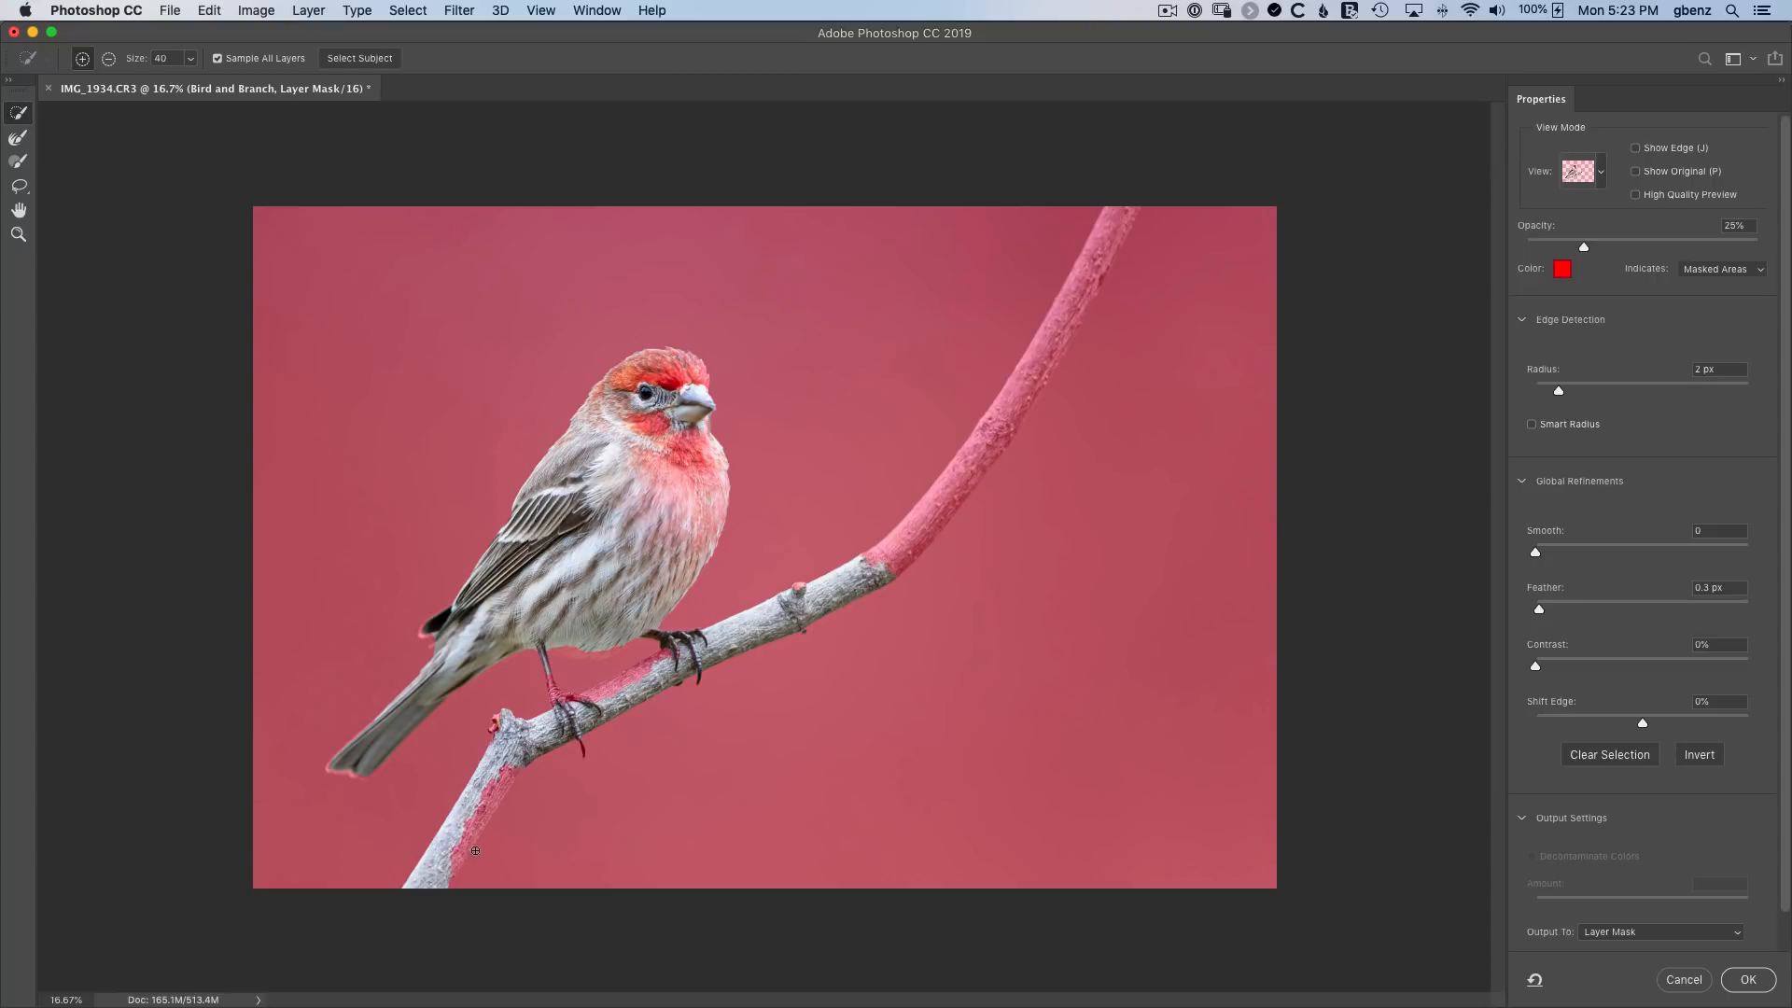
# Show the mask edge, inspect it along the bird's breast up close, and set the edge detection radius to 12 px.
pyautogui.click(1636, 149)
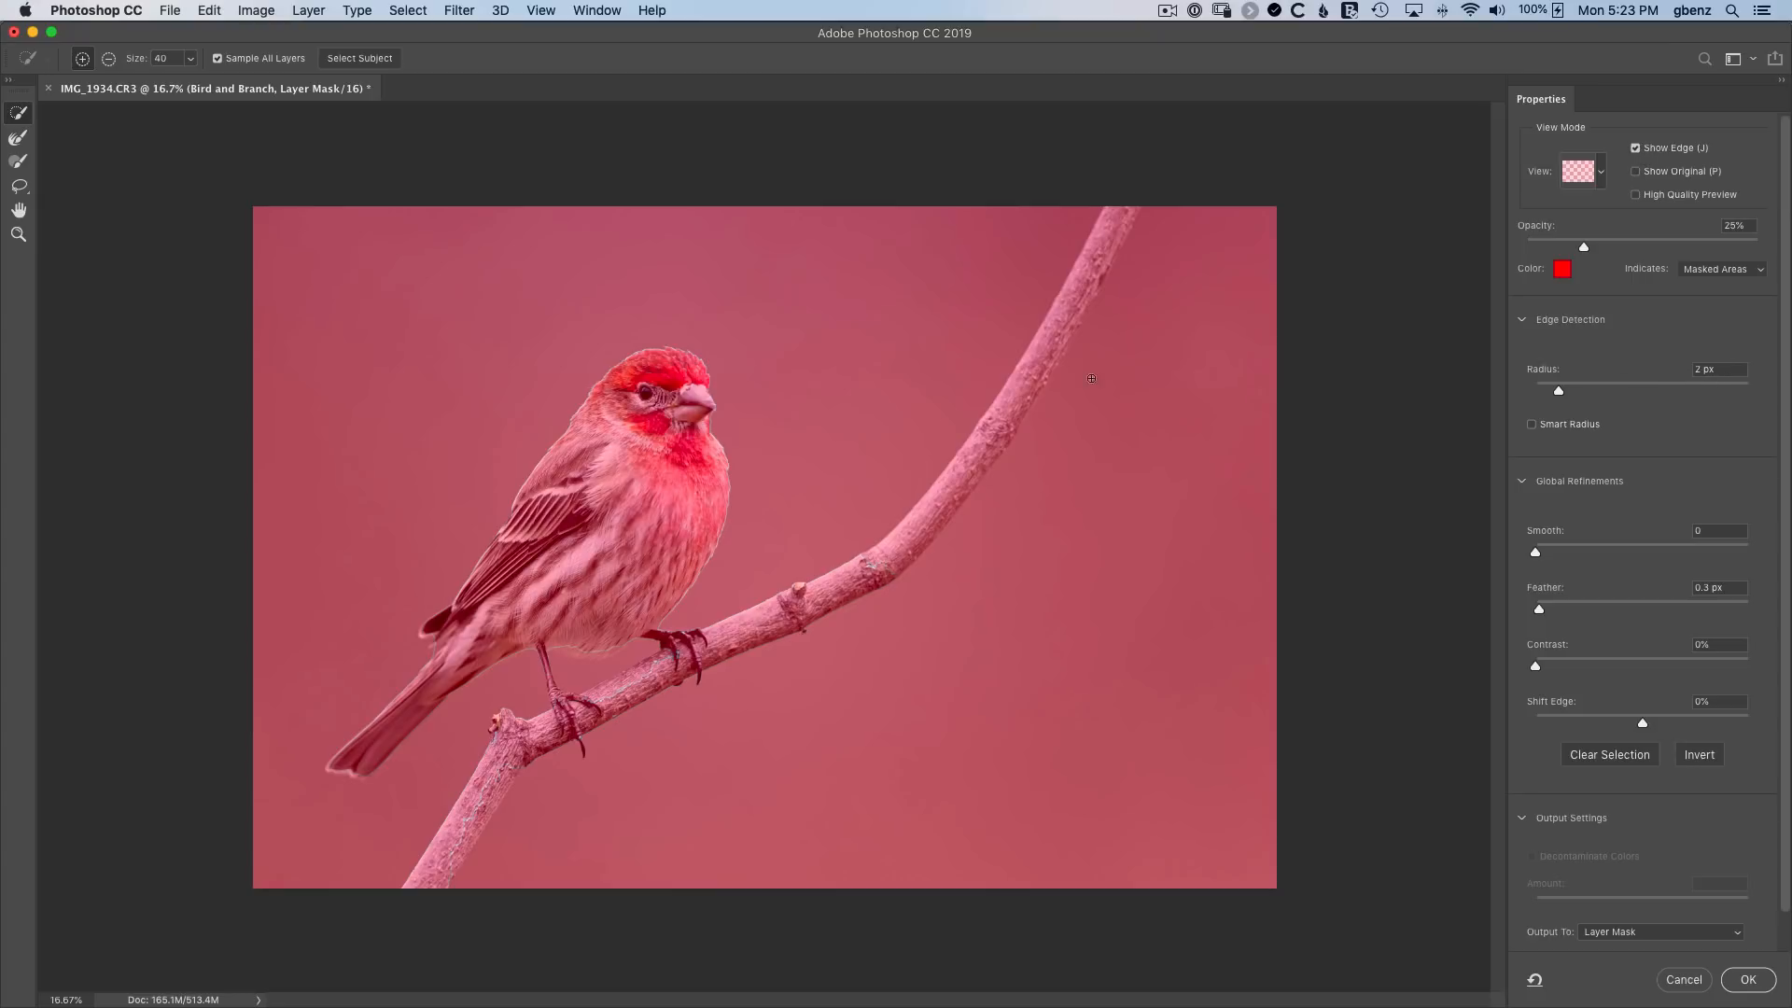
pyautogui.press('z')
pyautogui.moveTo(728, 551); pyautogui.dragTo(872, 625)
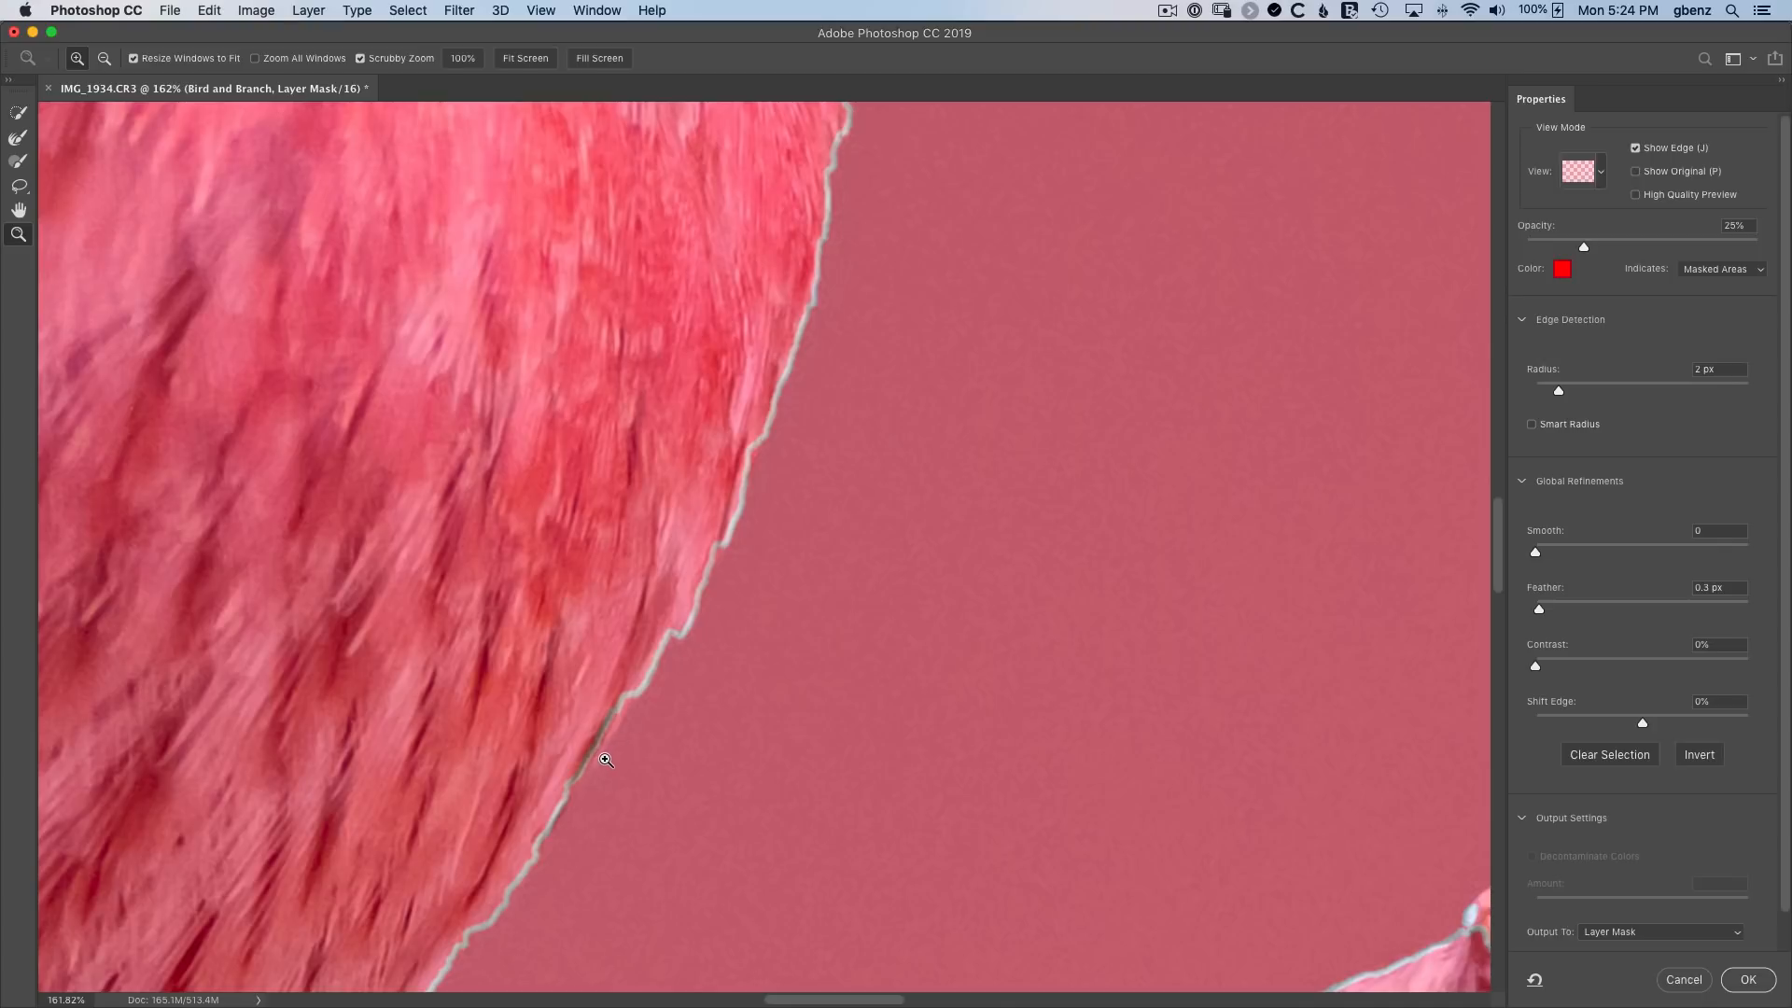
pyautogui.click(1713, 367)
pyautogui.click(1714, 367)
pyautogui.write('12')
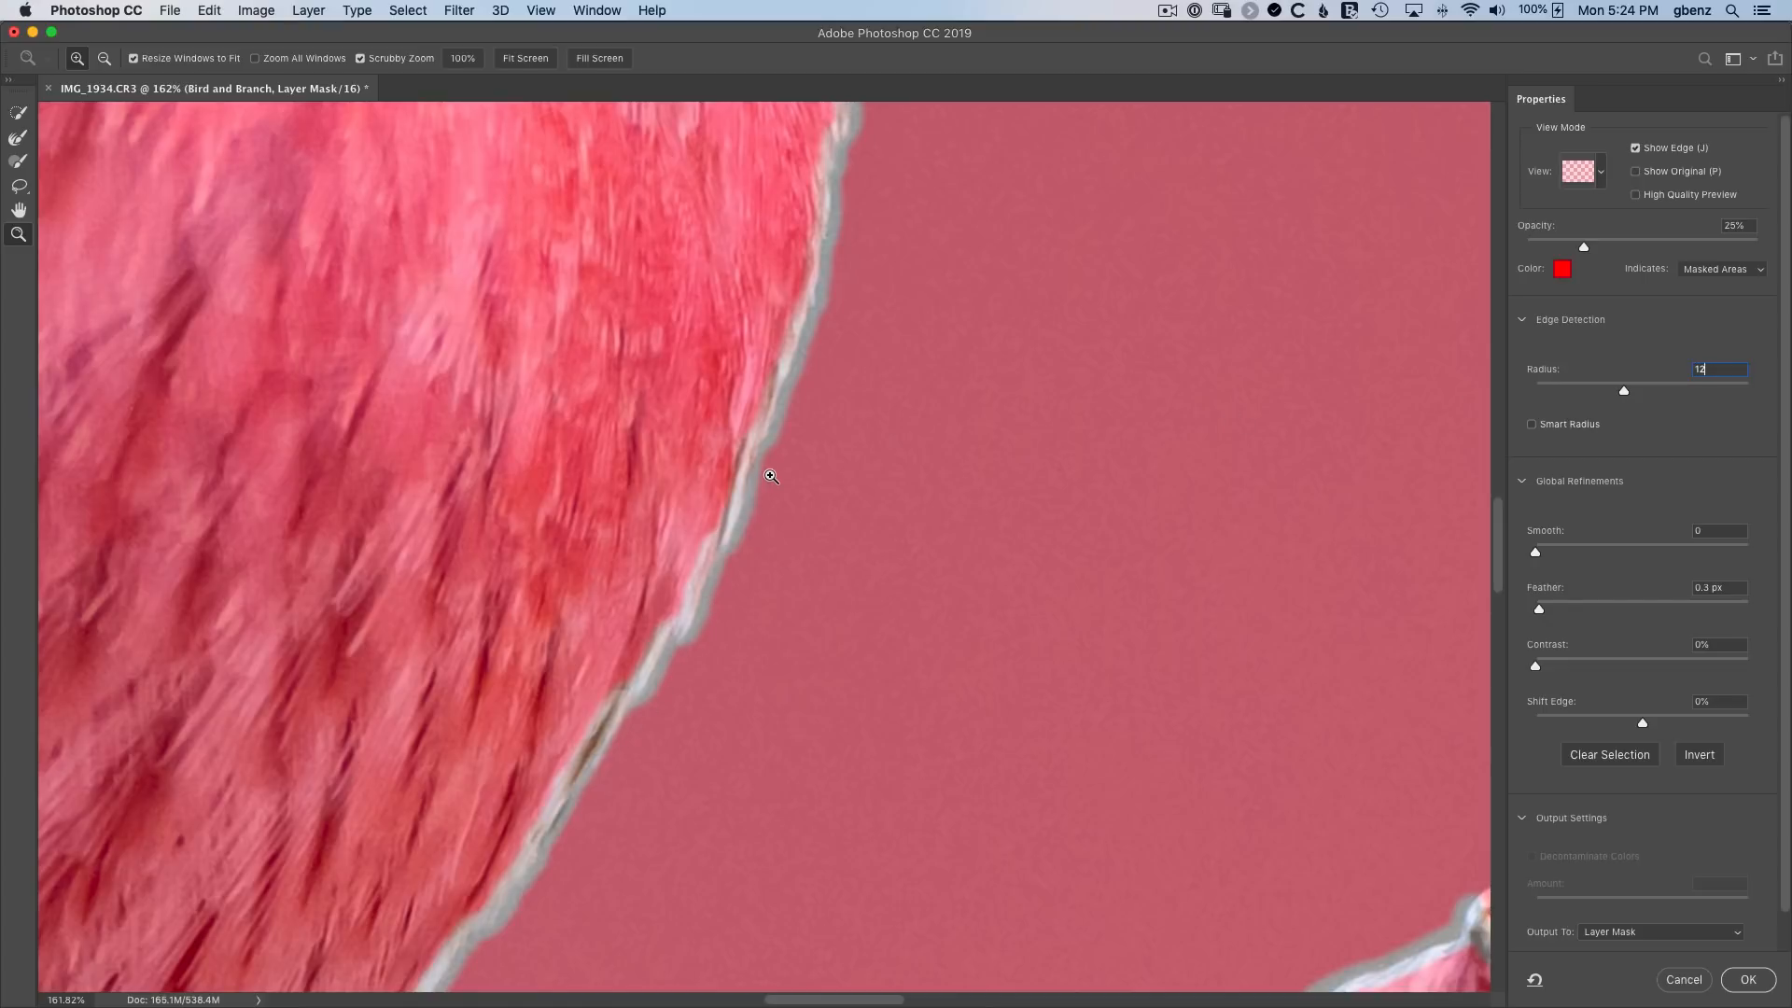
# Add the missed strip along the lower section of the branch to the selection with Quick Selection.
pyautogui.press('super+1')
pyautogui.press('super+minus')
pyautogui.press('super+minus')
pyautogui.press('super+minus')
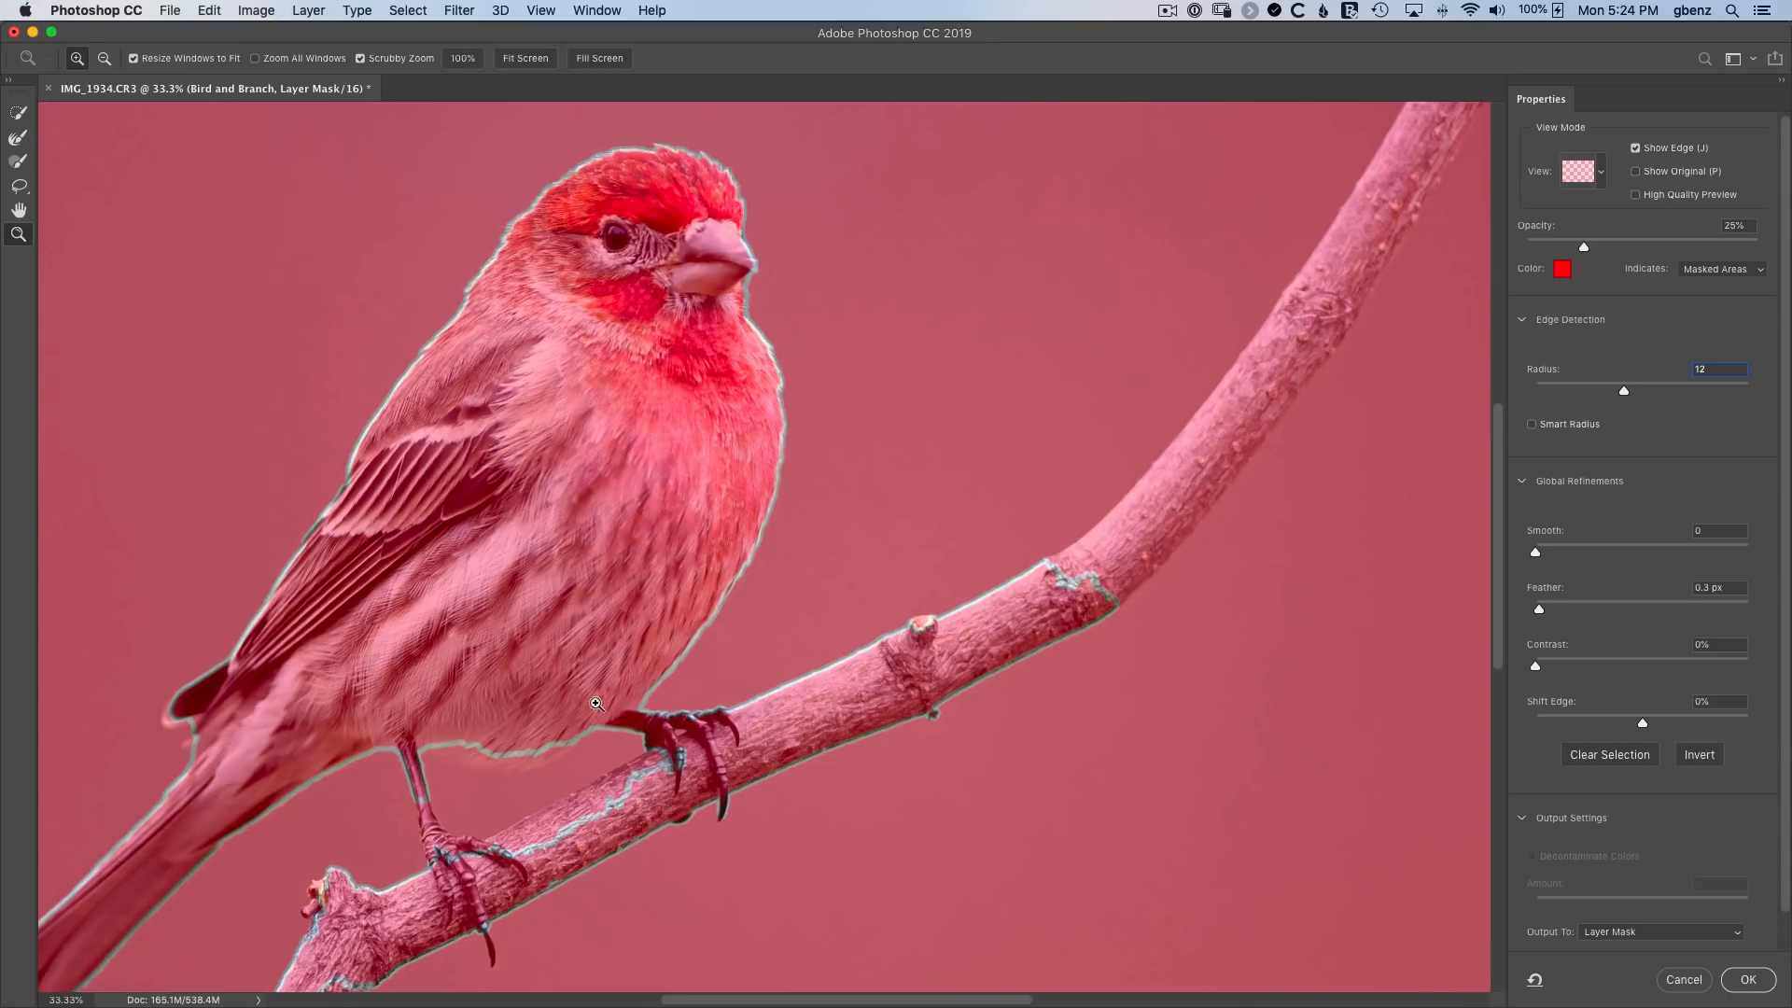
pyautogui.moveTo(594, 673); pyautogui.dragTo(939, 459)
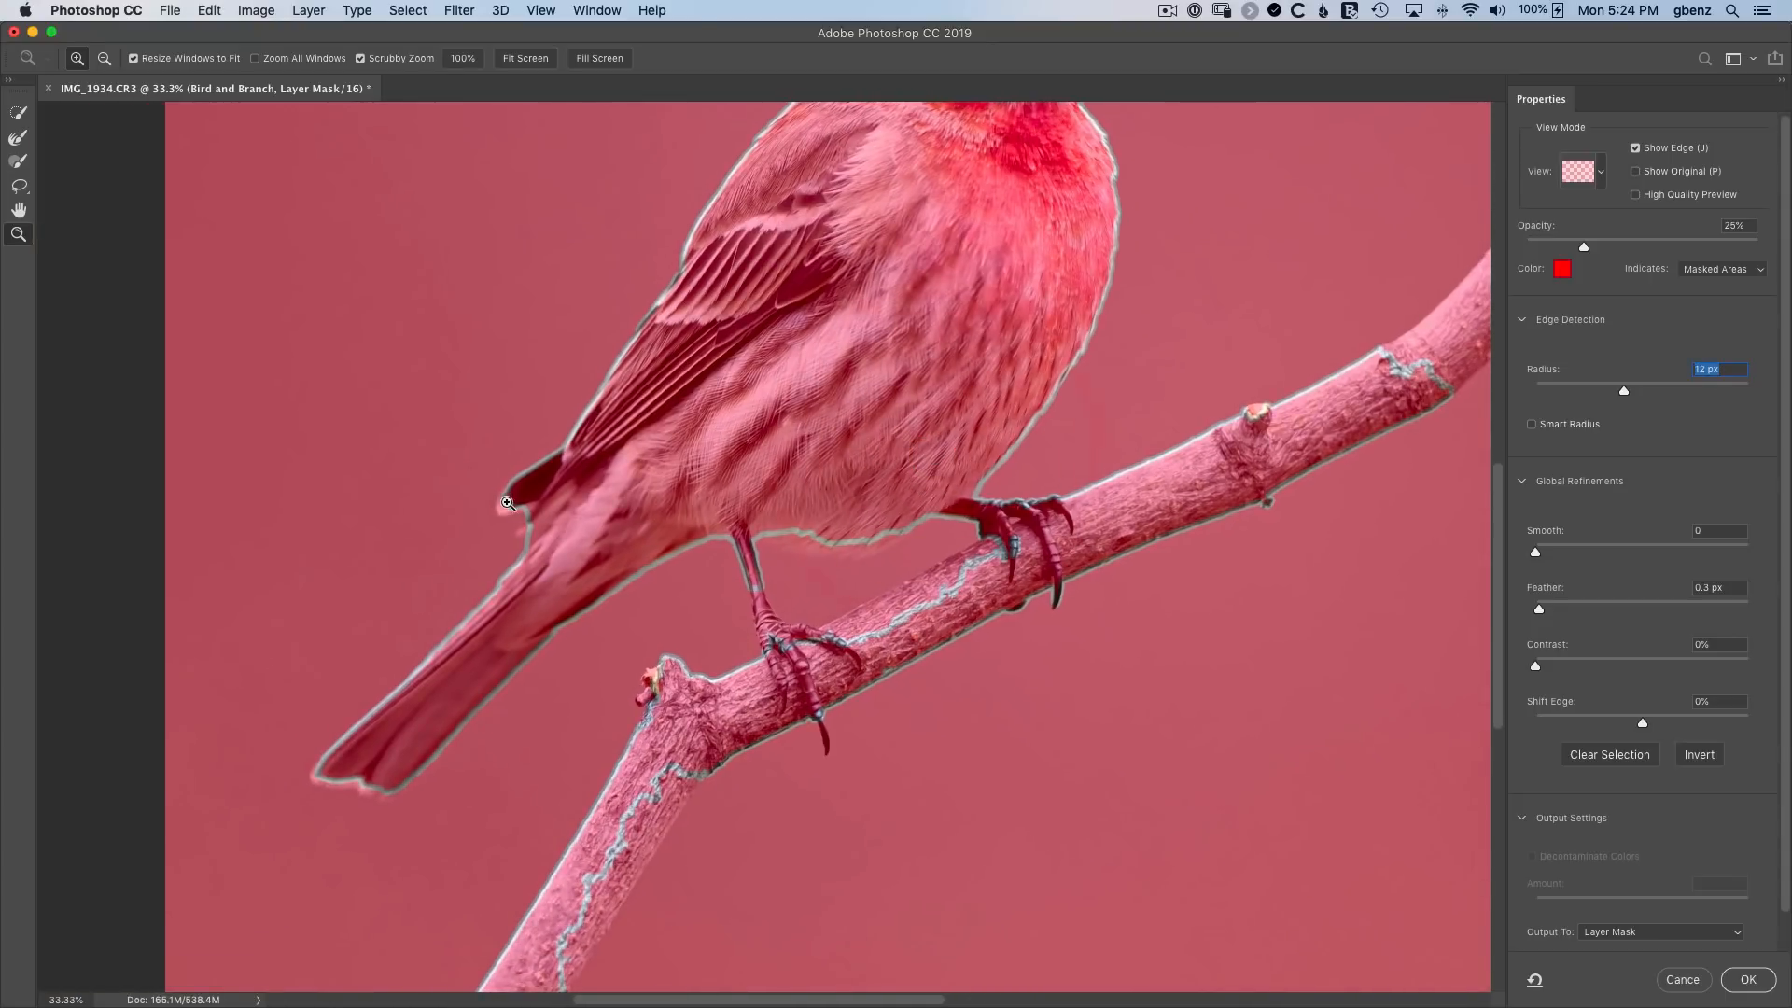
pyautogui.moveTo(572, 625); pyautogui.dragTo(540, 471)
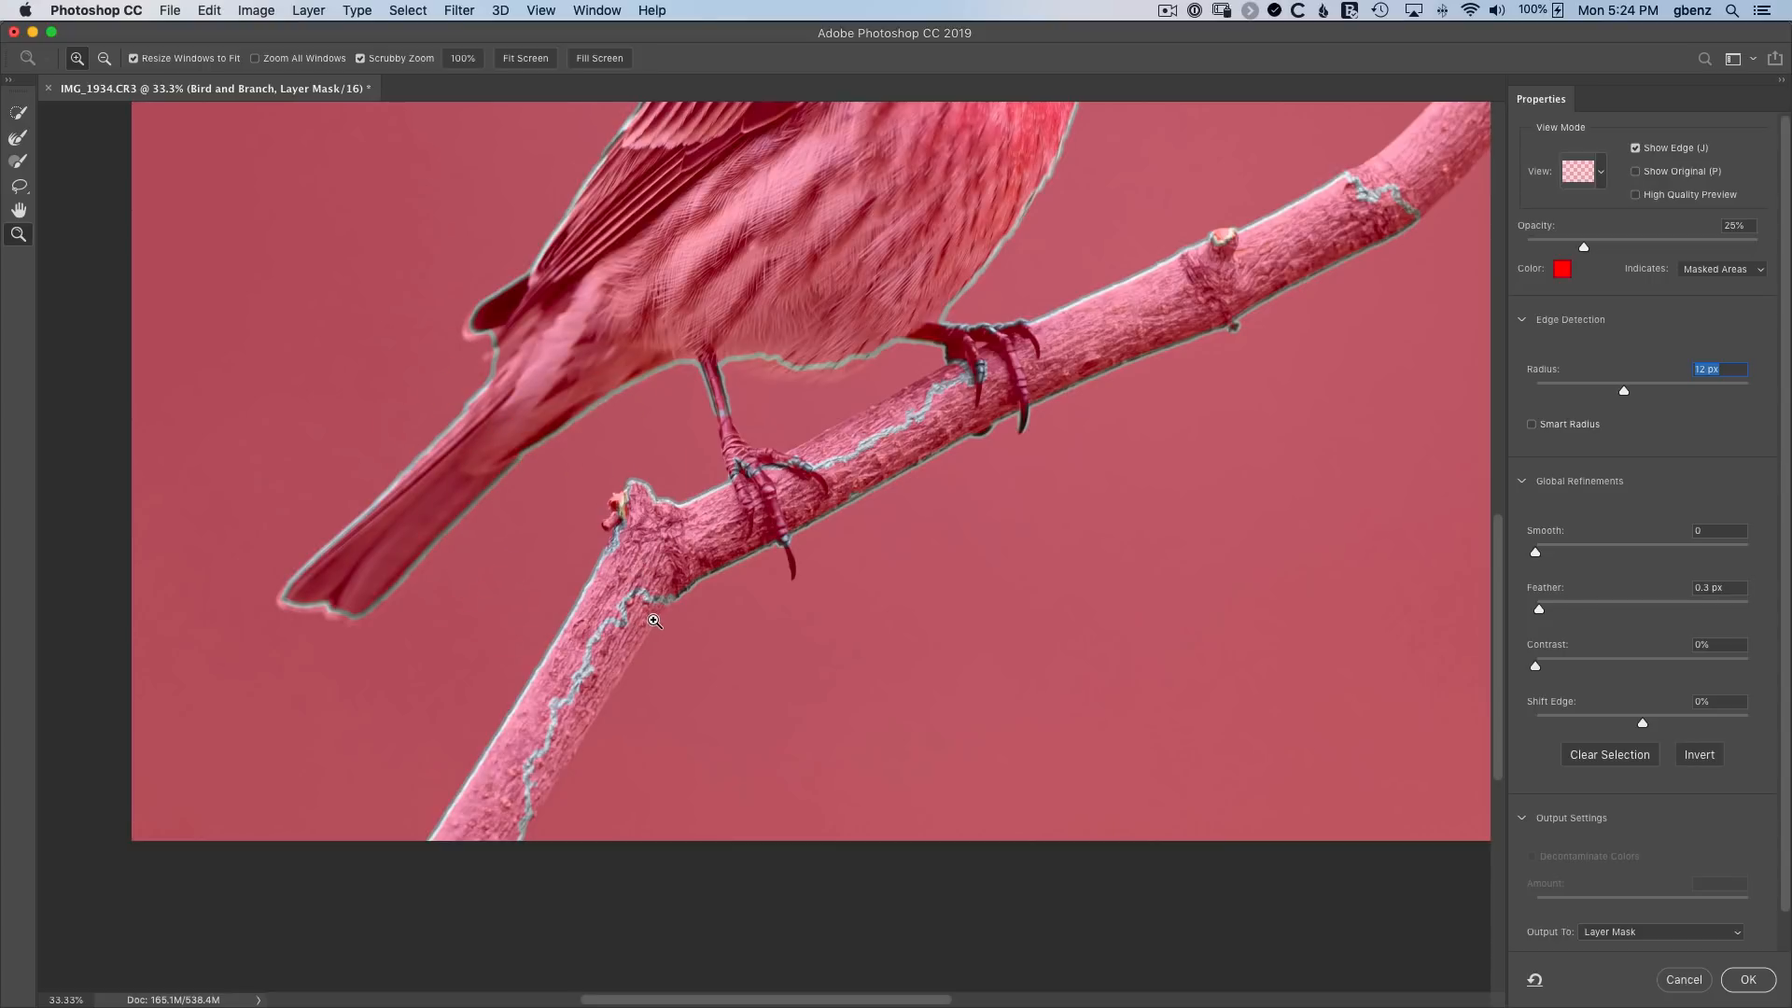
pyautogui.click(16, 113)
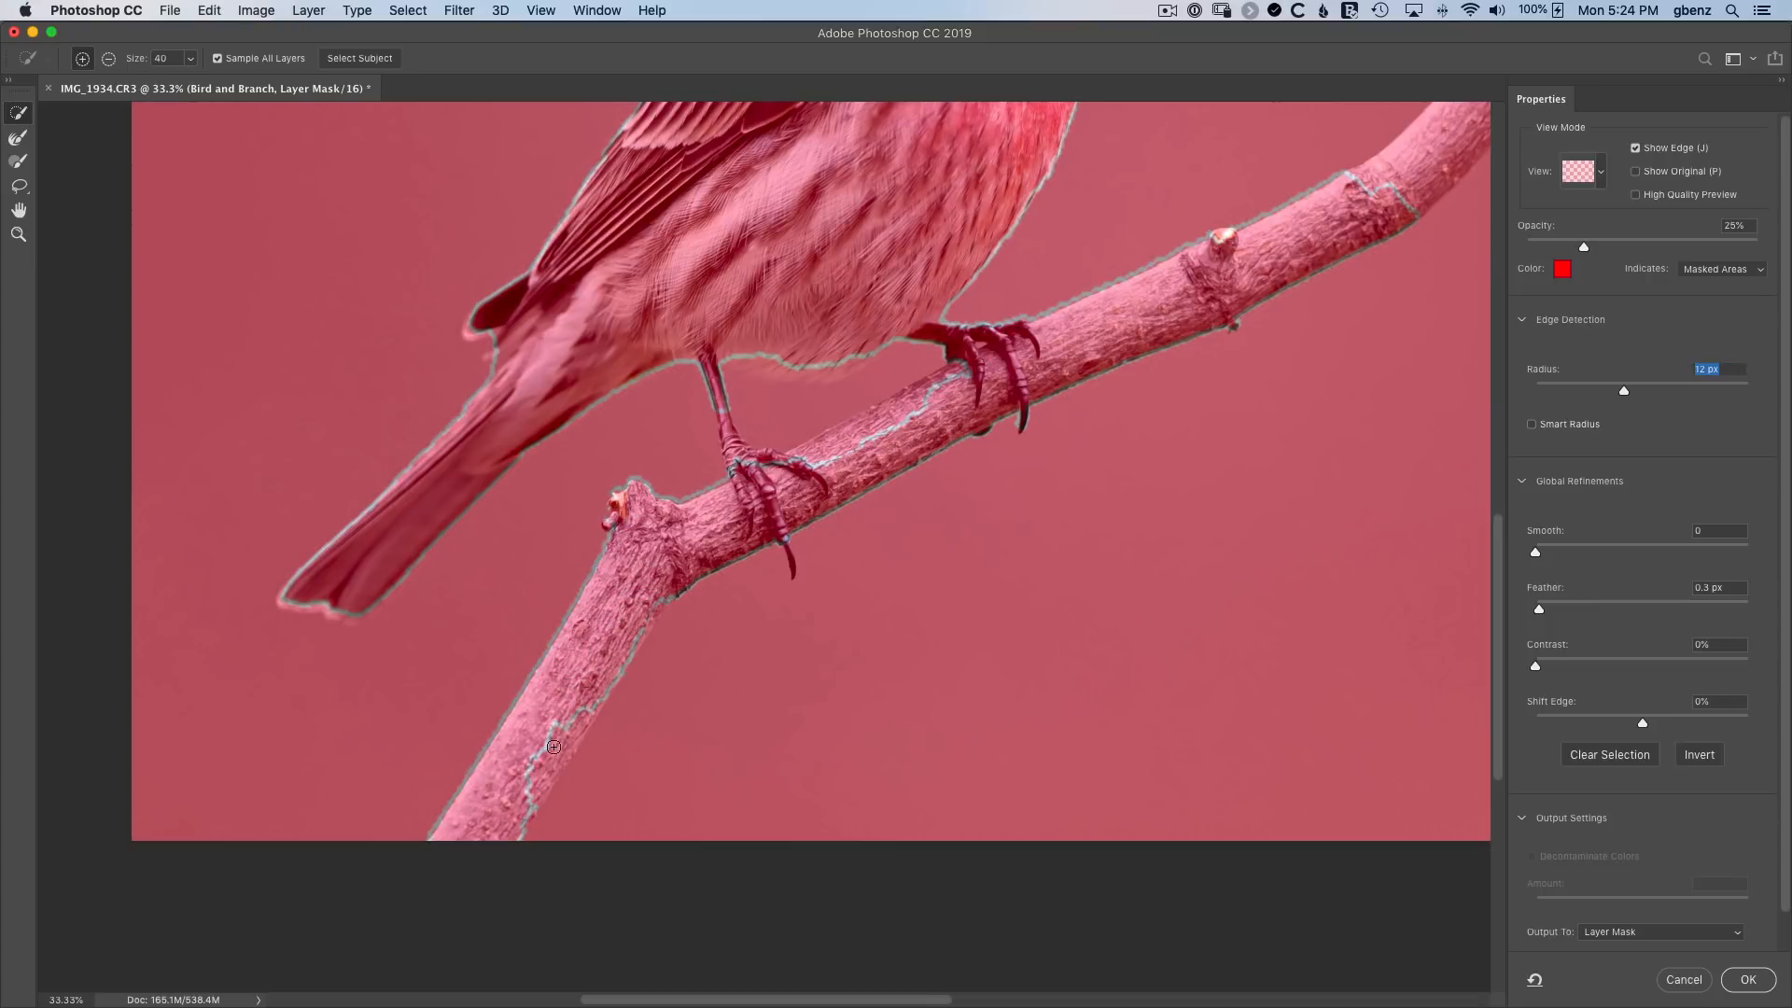
pyautogui.click(600, 676)
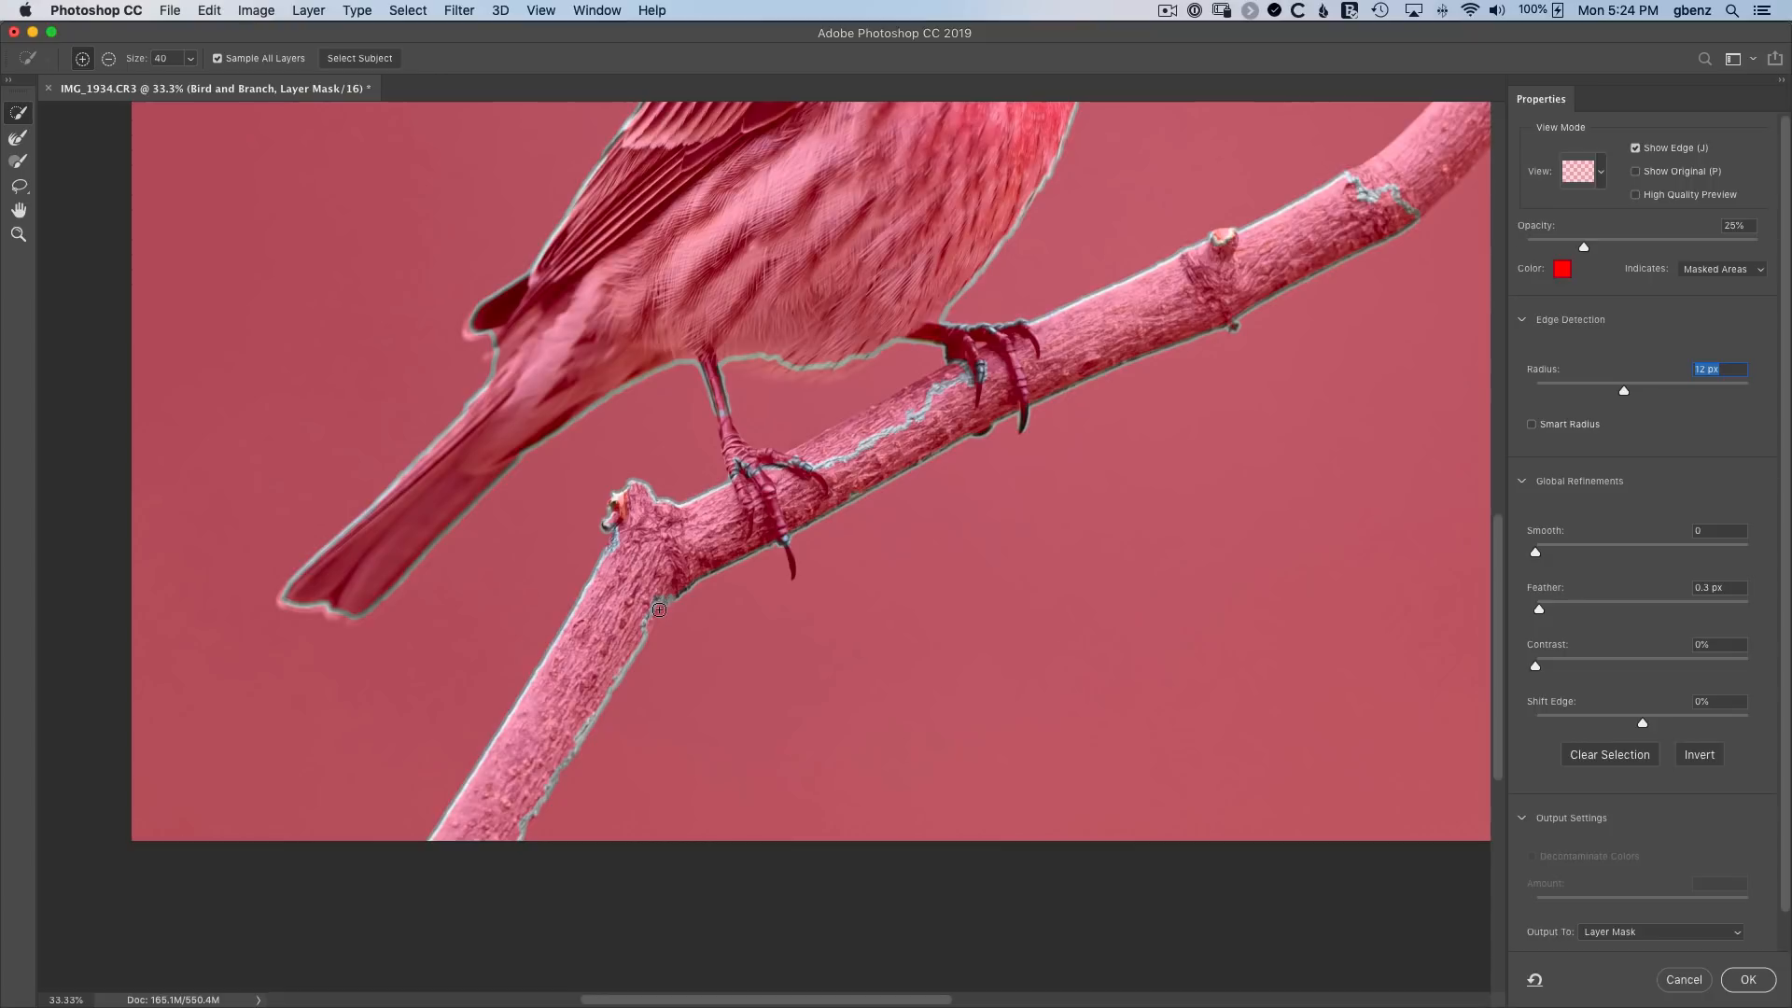
# Extend the selection along the underside of the branch's lower bend and subtract the background that spills in there.
pyautogui.press('super+plus')
pyautogui.press('super+plus')
pyautogui.moveTo(654, 676)
pyautogui.mouseDown()
pyautogui.moveTo(740, 656)
pyautogui.moveTo(812, 608)
pyautogui.mouseUp()
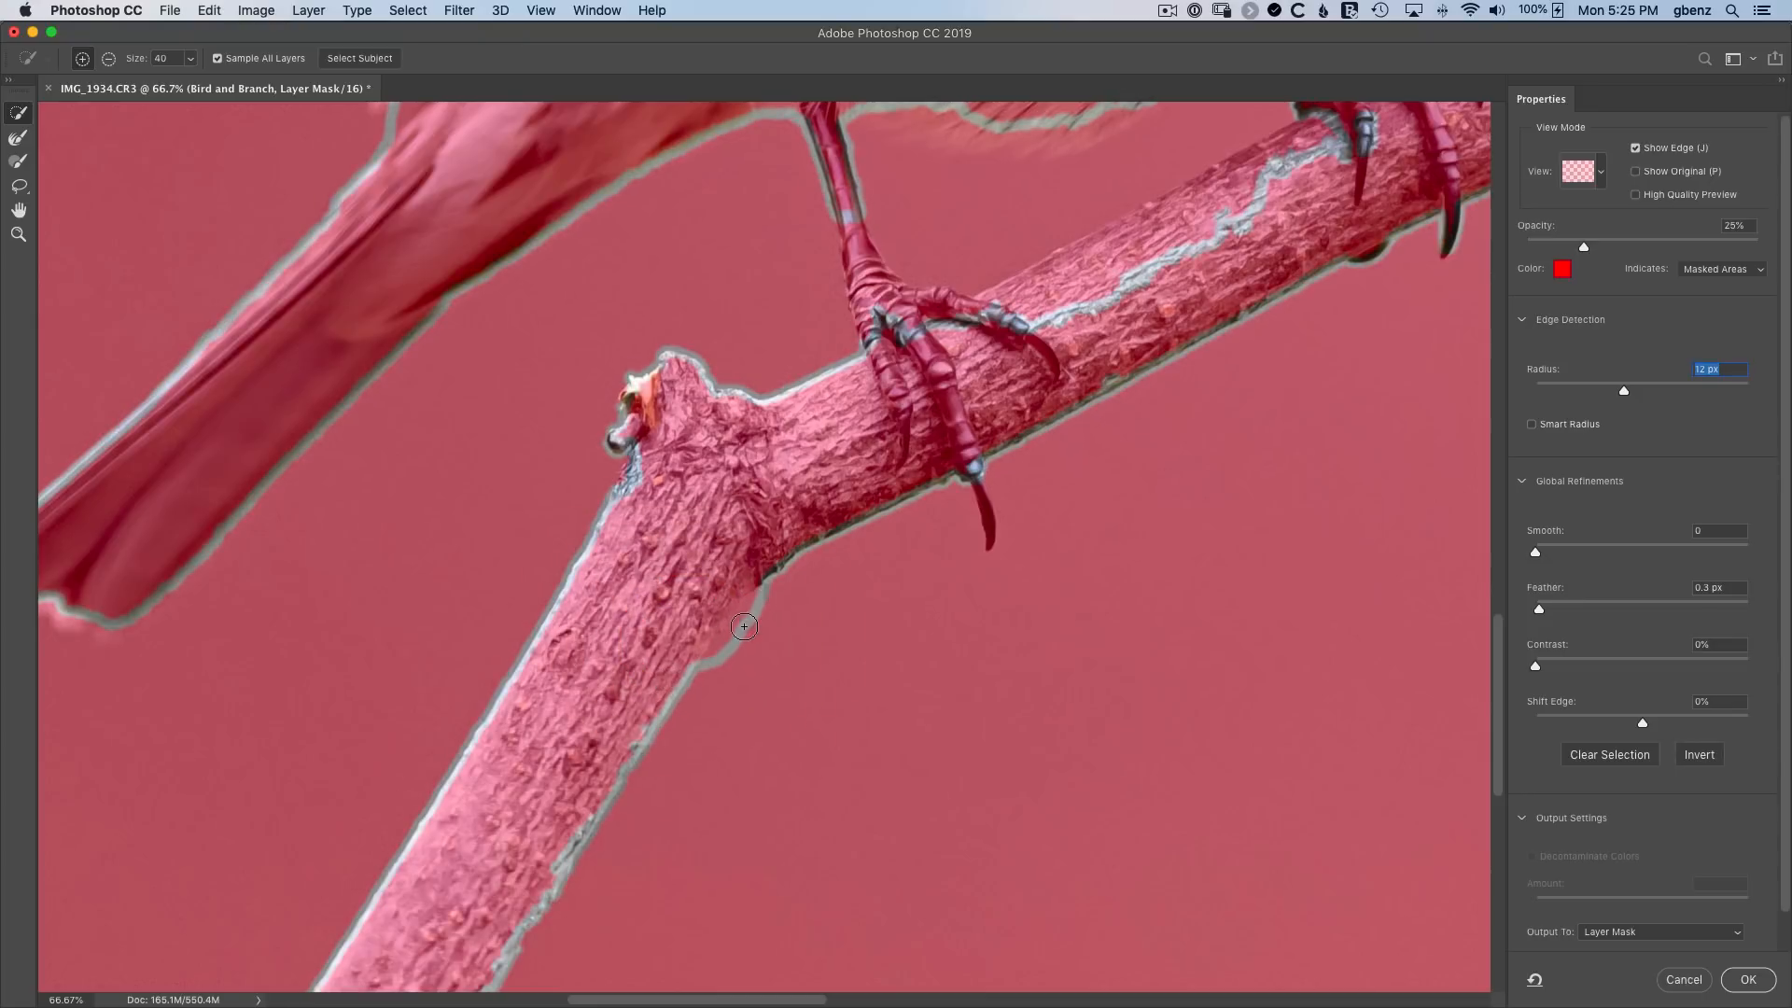
pyautogui.press('alt')
pyautogui.click(720, 661)
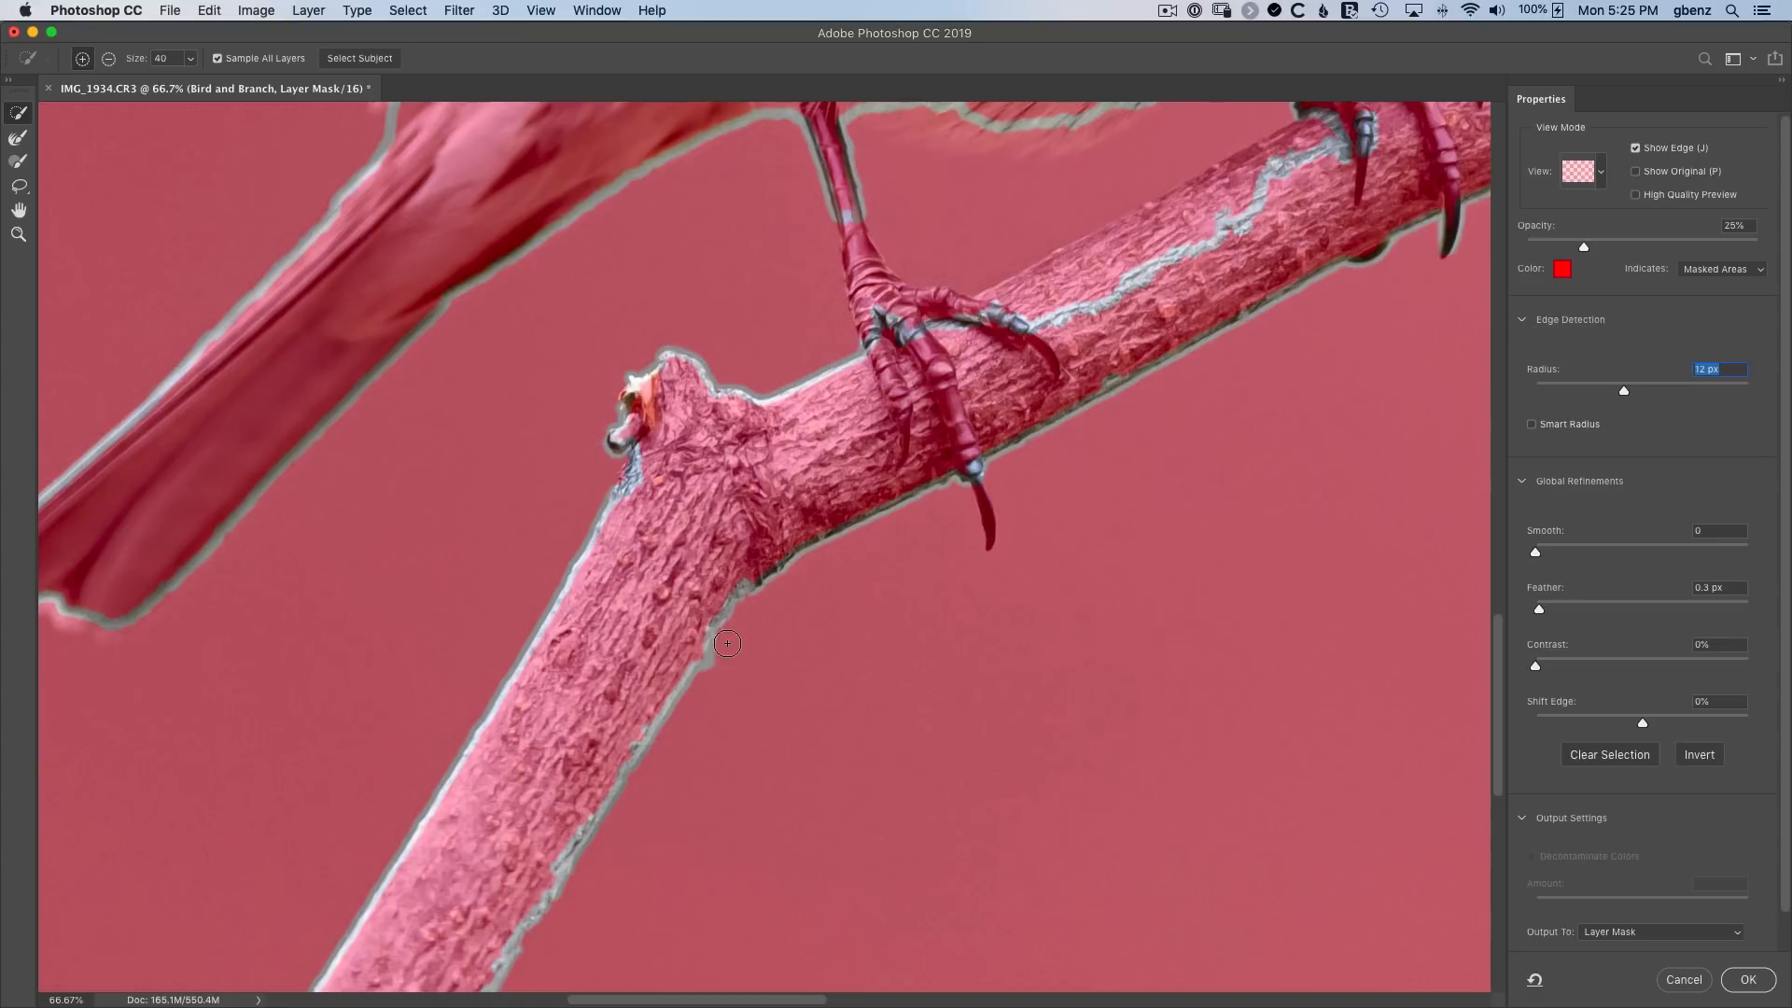
pyautogui.keyDown('alt'); pyautogui.click(713, 675); pyautogui.keyUp('alt')
# Add the bird's rear leg, foot and overhanging claw to the selection, using a brush size of 4 for fine areas.
pyautogui.moveTo(903, 439); pyautogui.dragTo(704, 560)
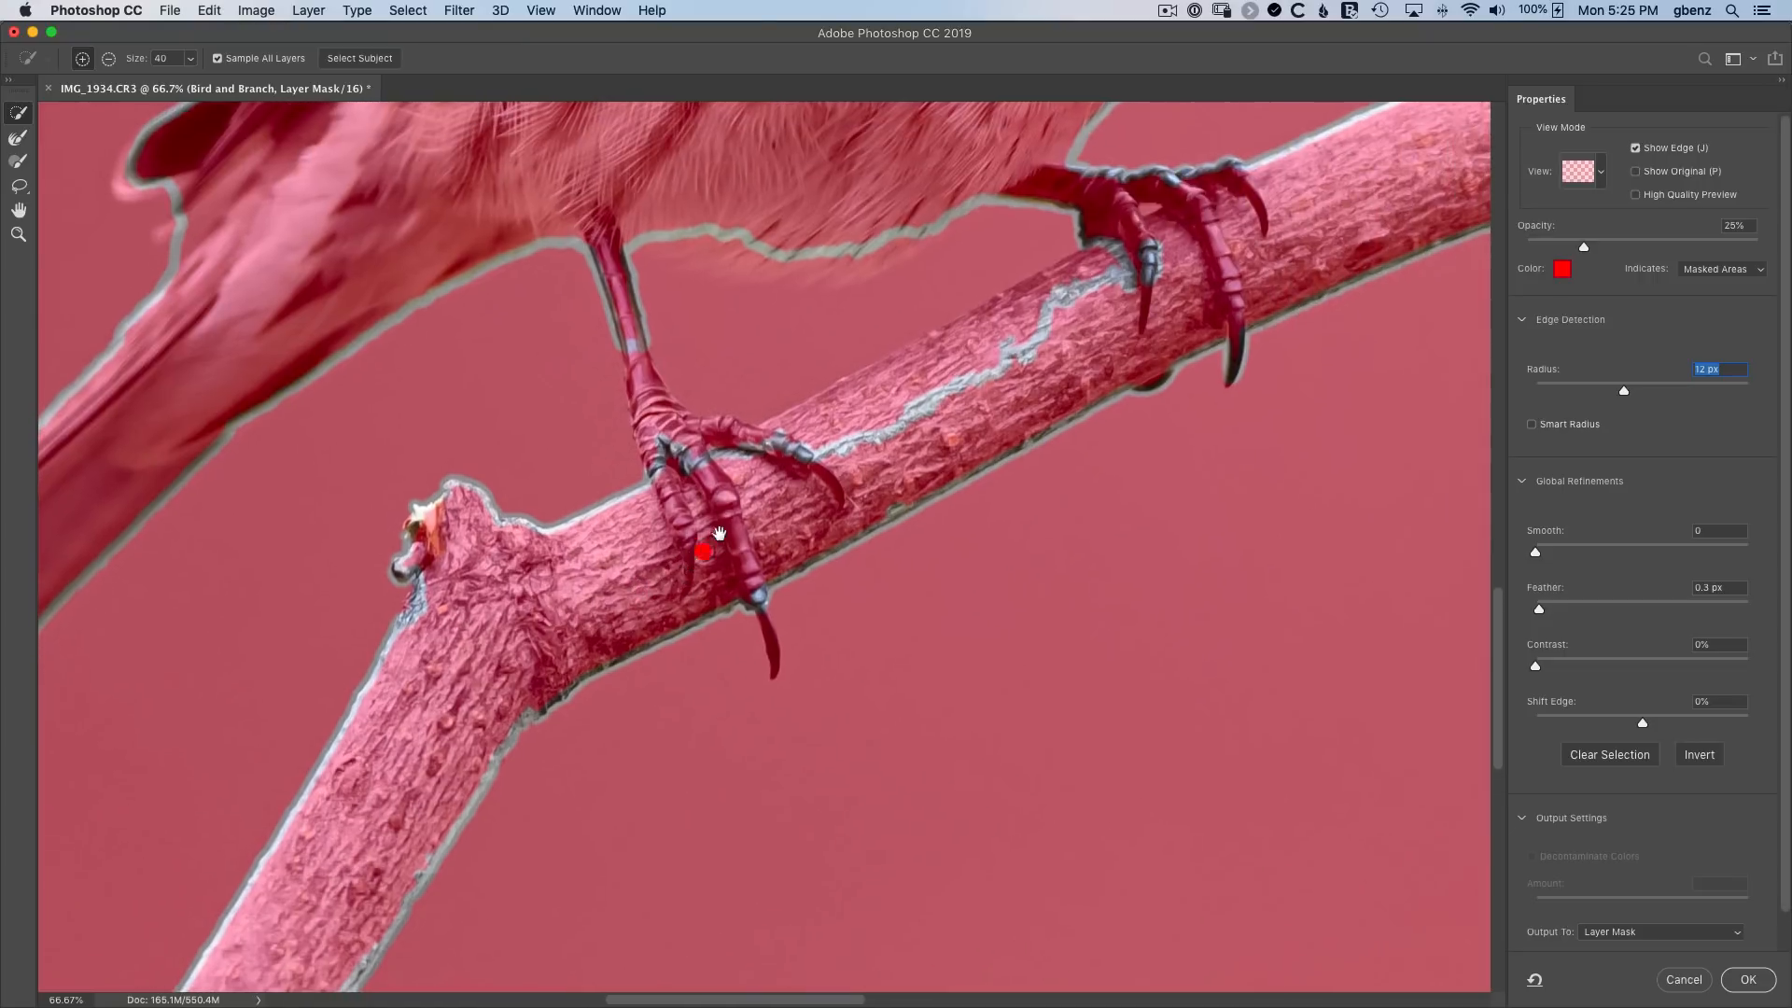
pyautogui.moveTo(660, 409)
pyautogui.mouseDown()
pyautogui.moveTo(735, 444)
pyautogui.moveTo(684, 435)
pyautogui.mouseUp()
pyautogui.click(670, 437)
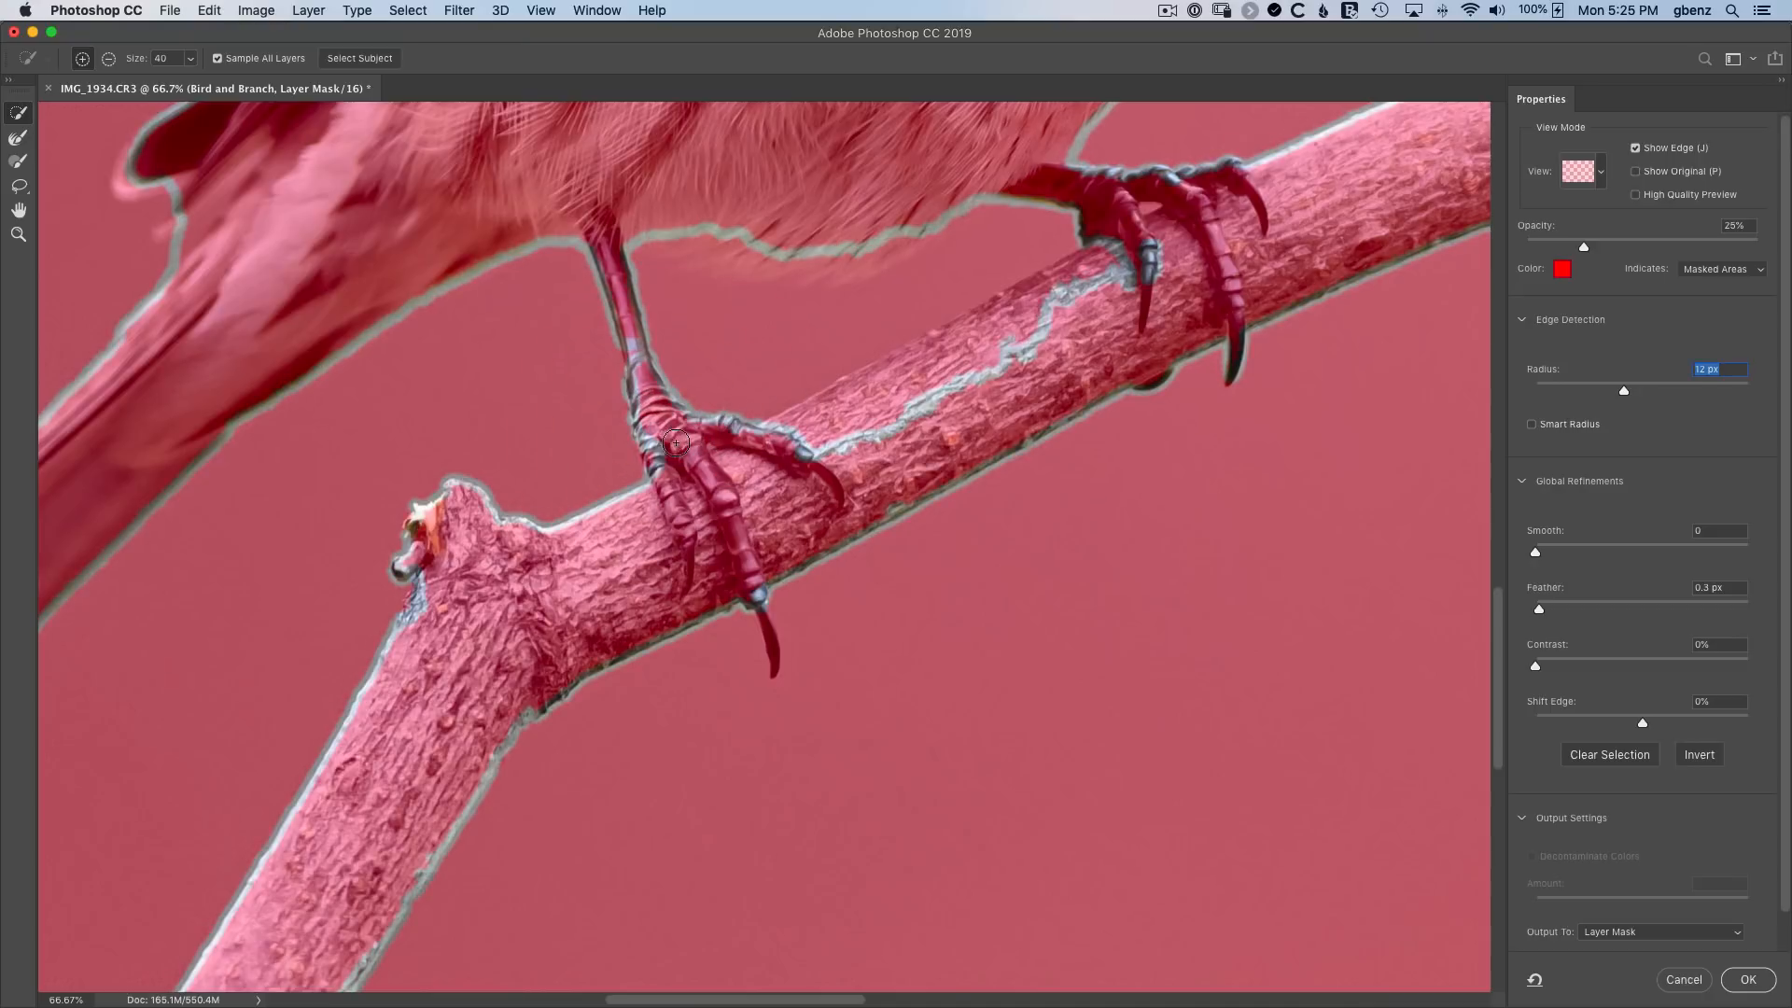
pyautogui.moveTo(640, 369); pyautogui.dragTo(627, 338)
pyautogui.click(652, 388)
pyautogui.click(650, 457)
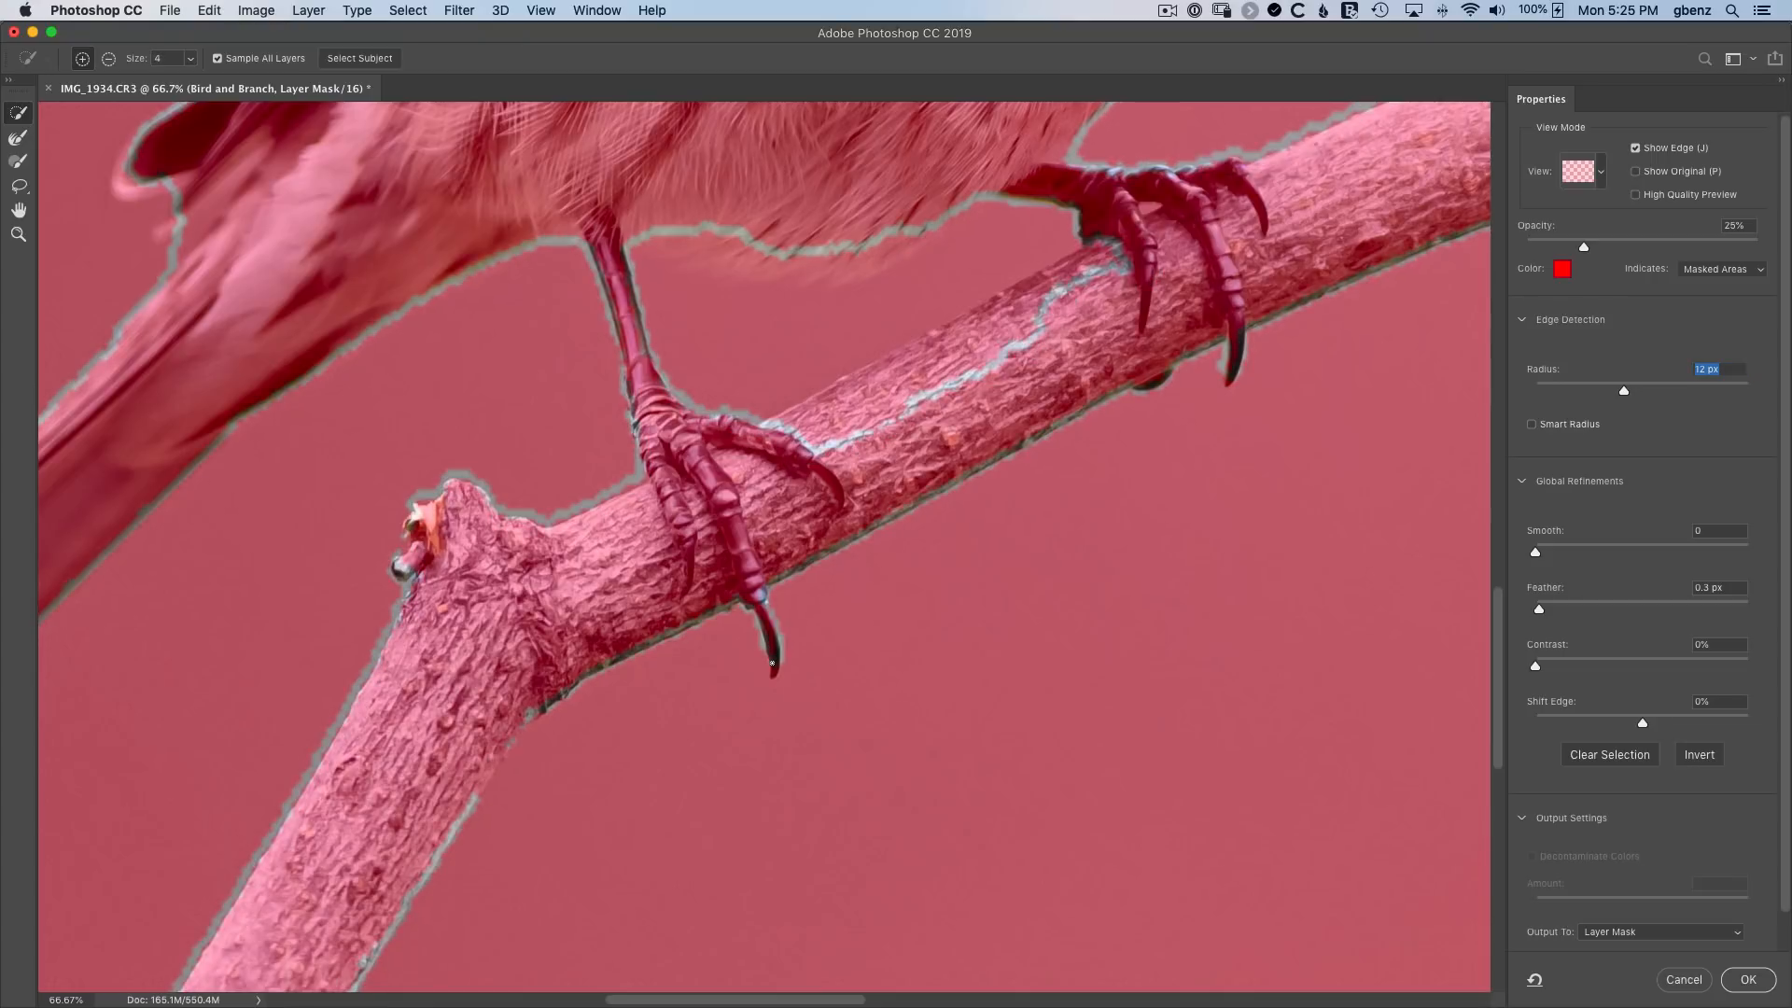
pyautogui.click(754, 623)
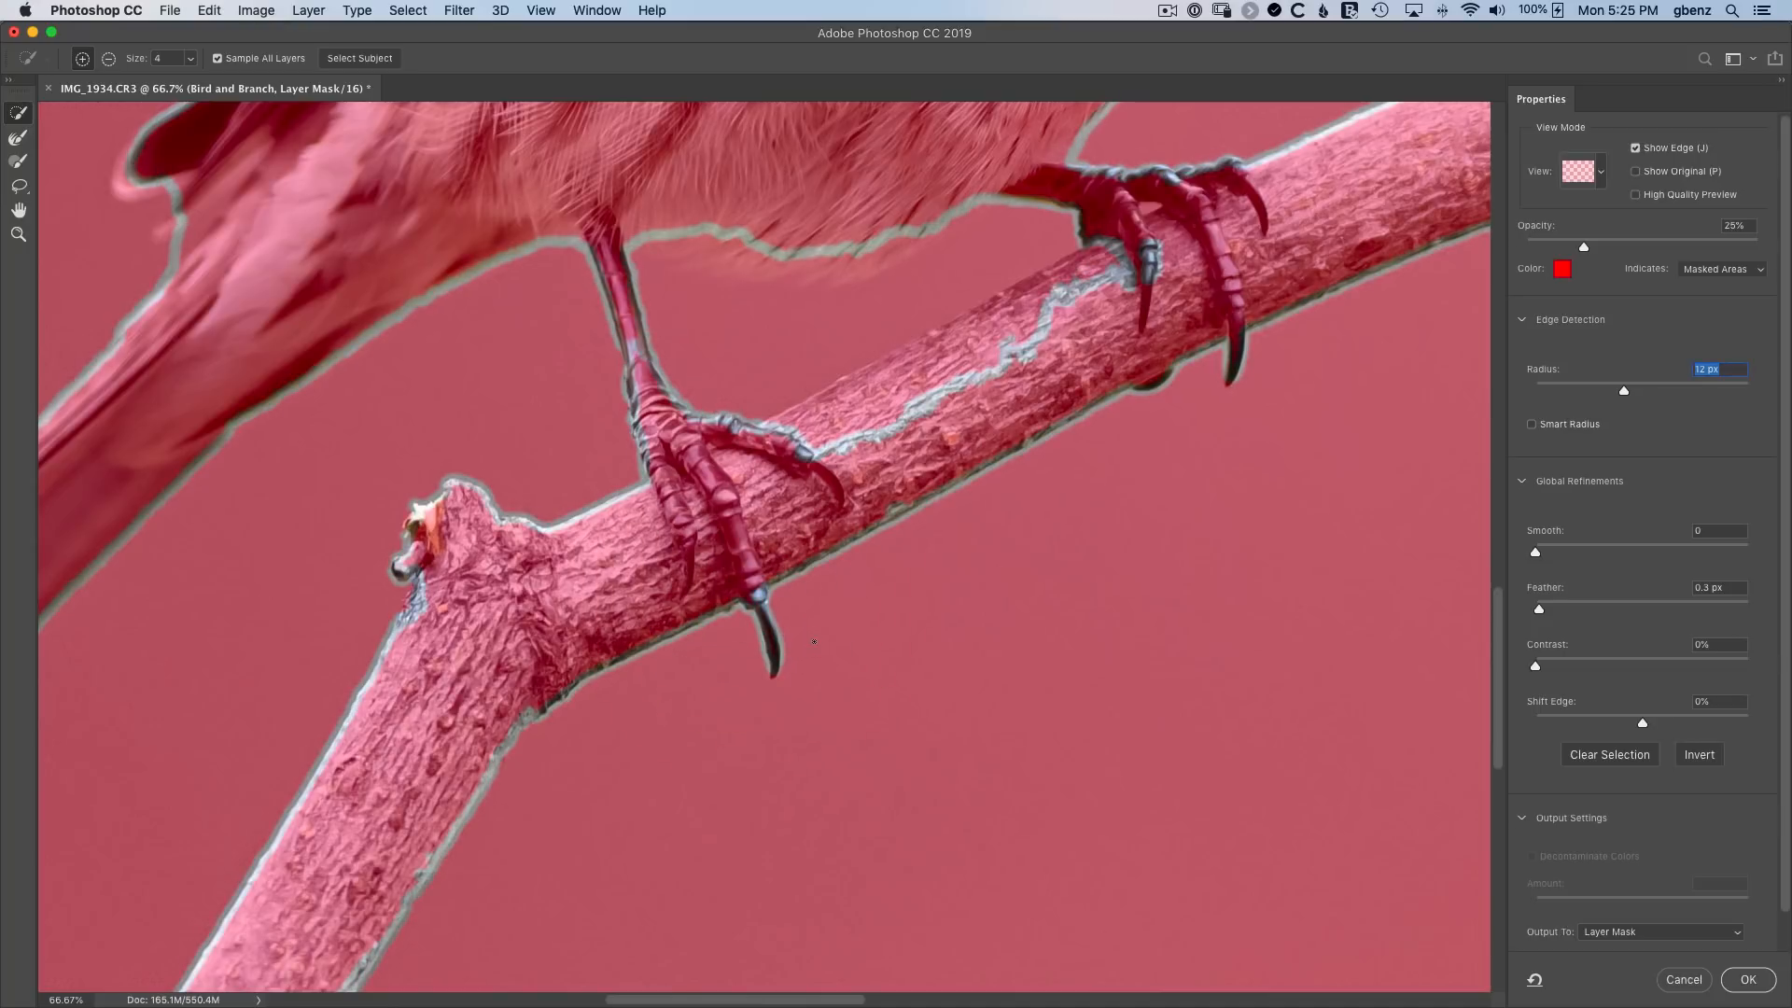
# Enlarge the Quick Selection brush to 50 and add the upper strip of the branch between the bird's feet.
pyautogui.moveTo(909, 454); pyautogui.dragTo(436, 628)
pyautogui.moveTo(733, 490); pyautogui.dragTo(500, 560)
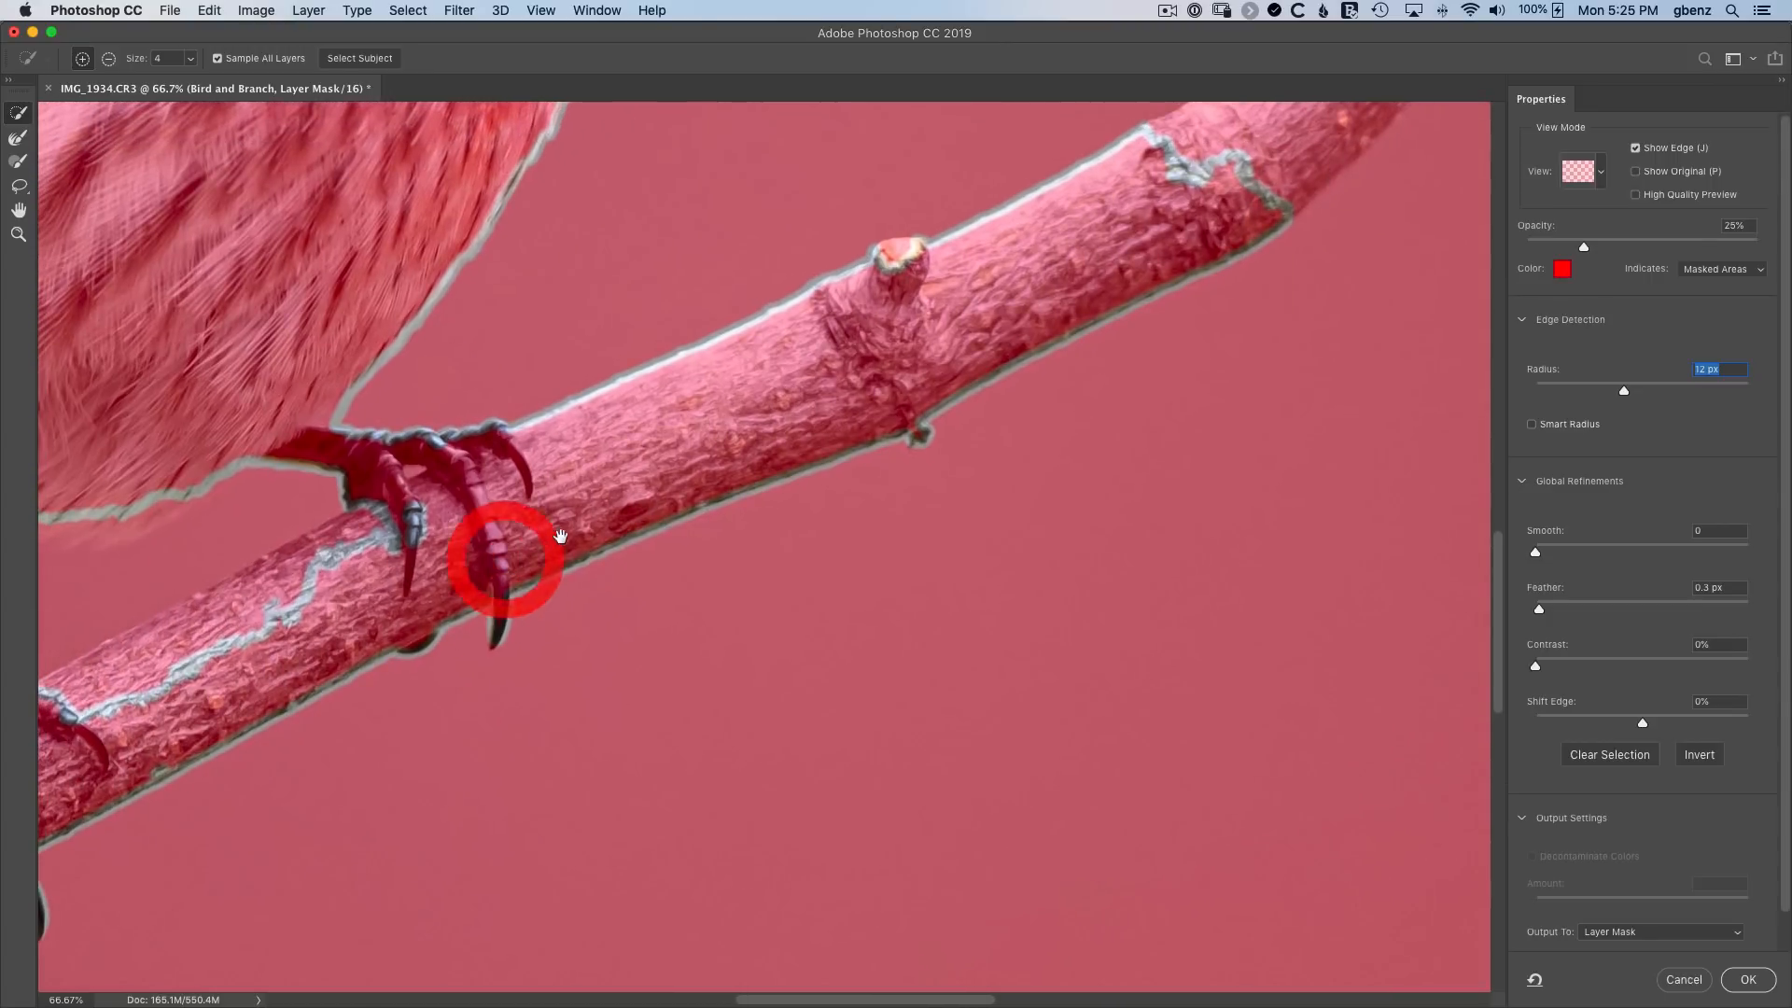
pyautogui.moveTo(588, 516); pyautogui.dragTo(847, 436)
pyautogui.press(']')
pyautogui.moveTo(641, 436)
pyautogui.mouseDown()
pyautogui.moveTo(517, 528)
pyautogui.moveTo(316, 619)
pyautogui.mouseUp()
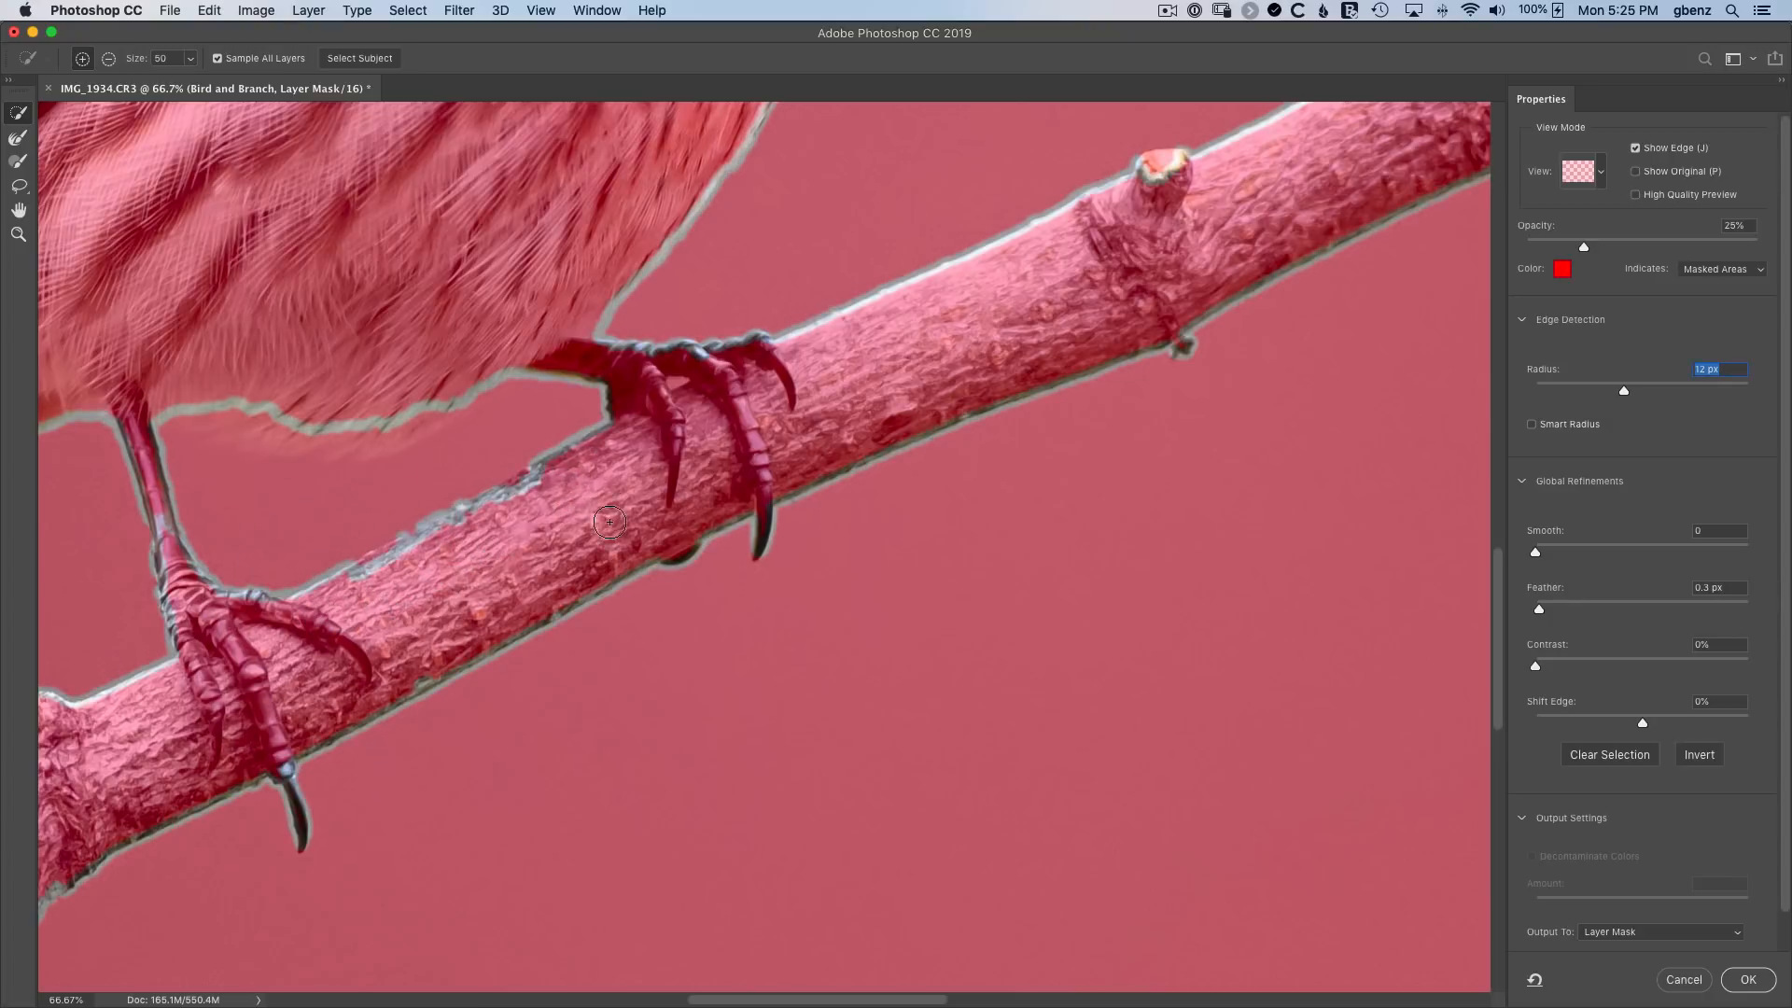
# Try to add the remaining upper edge of the branch between the bird's feet with Quick Selection.
pyautogui.moveTo(540, 484); pyautogui.dragTo(379, 573)
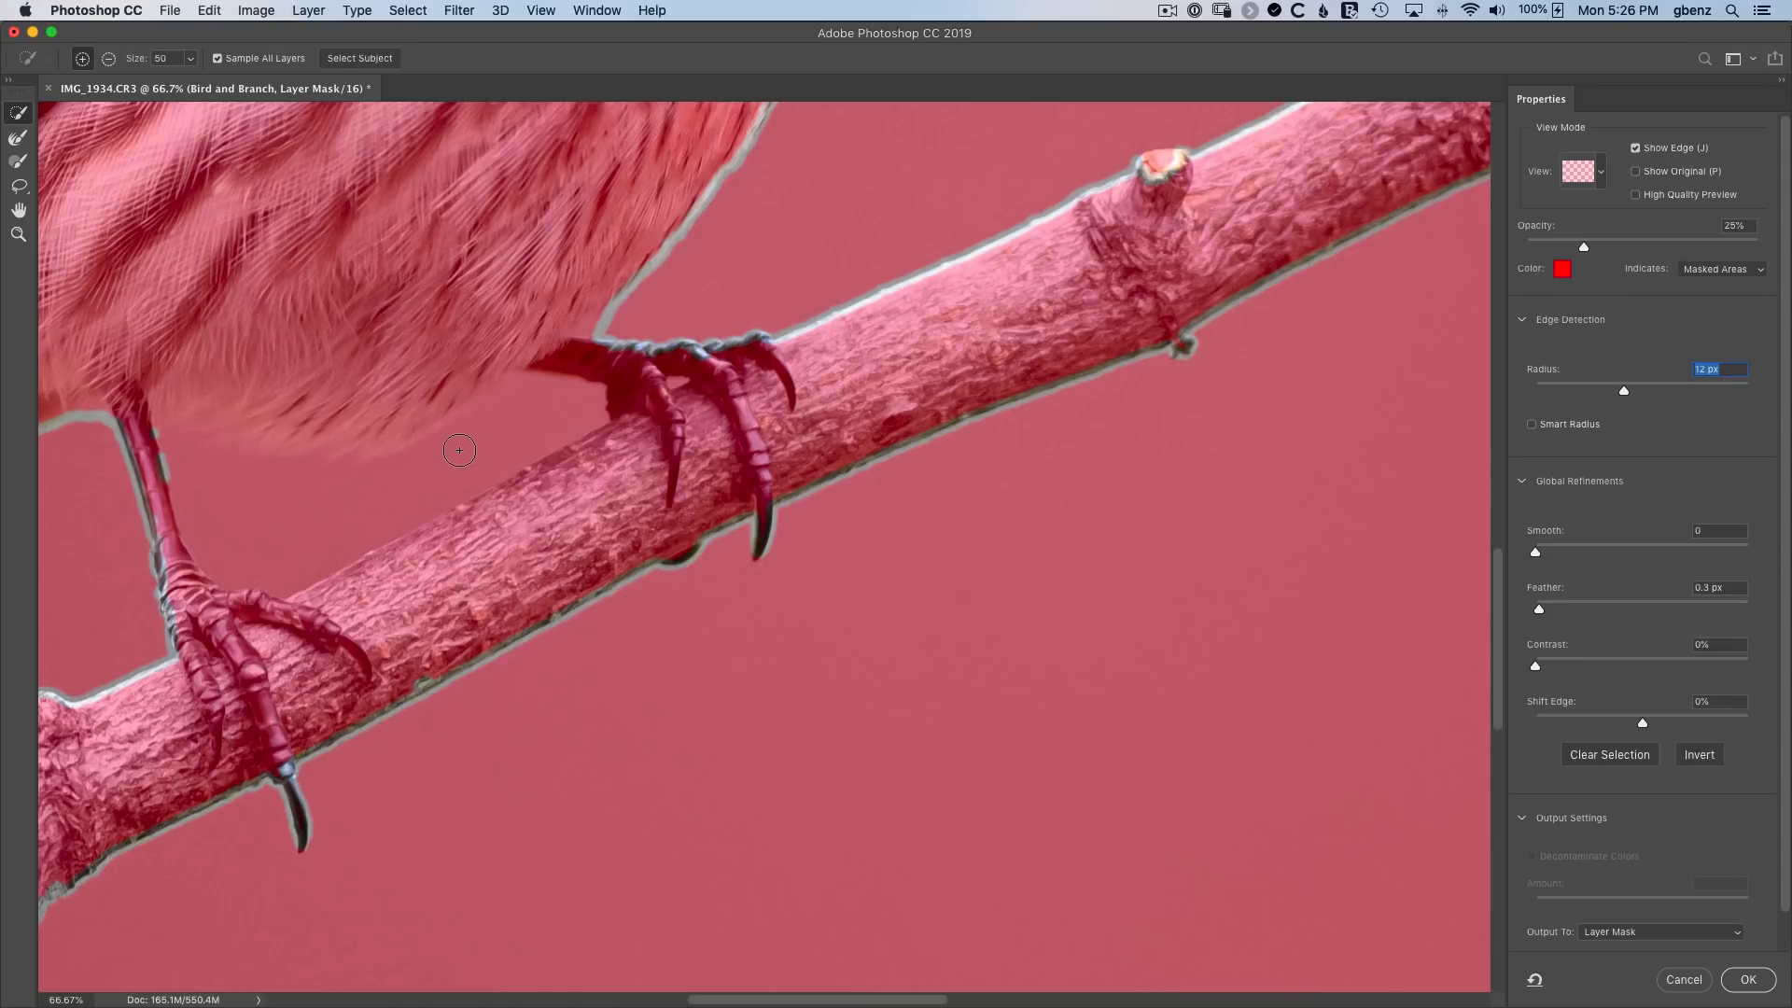
pyautogui.click(459, 452)
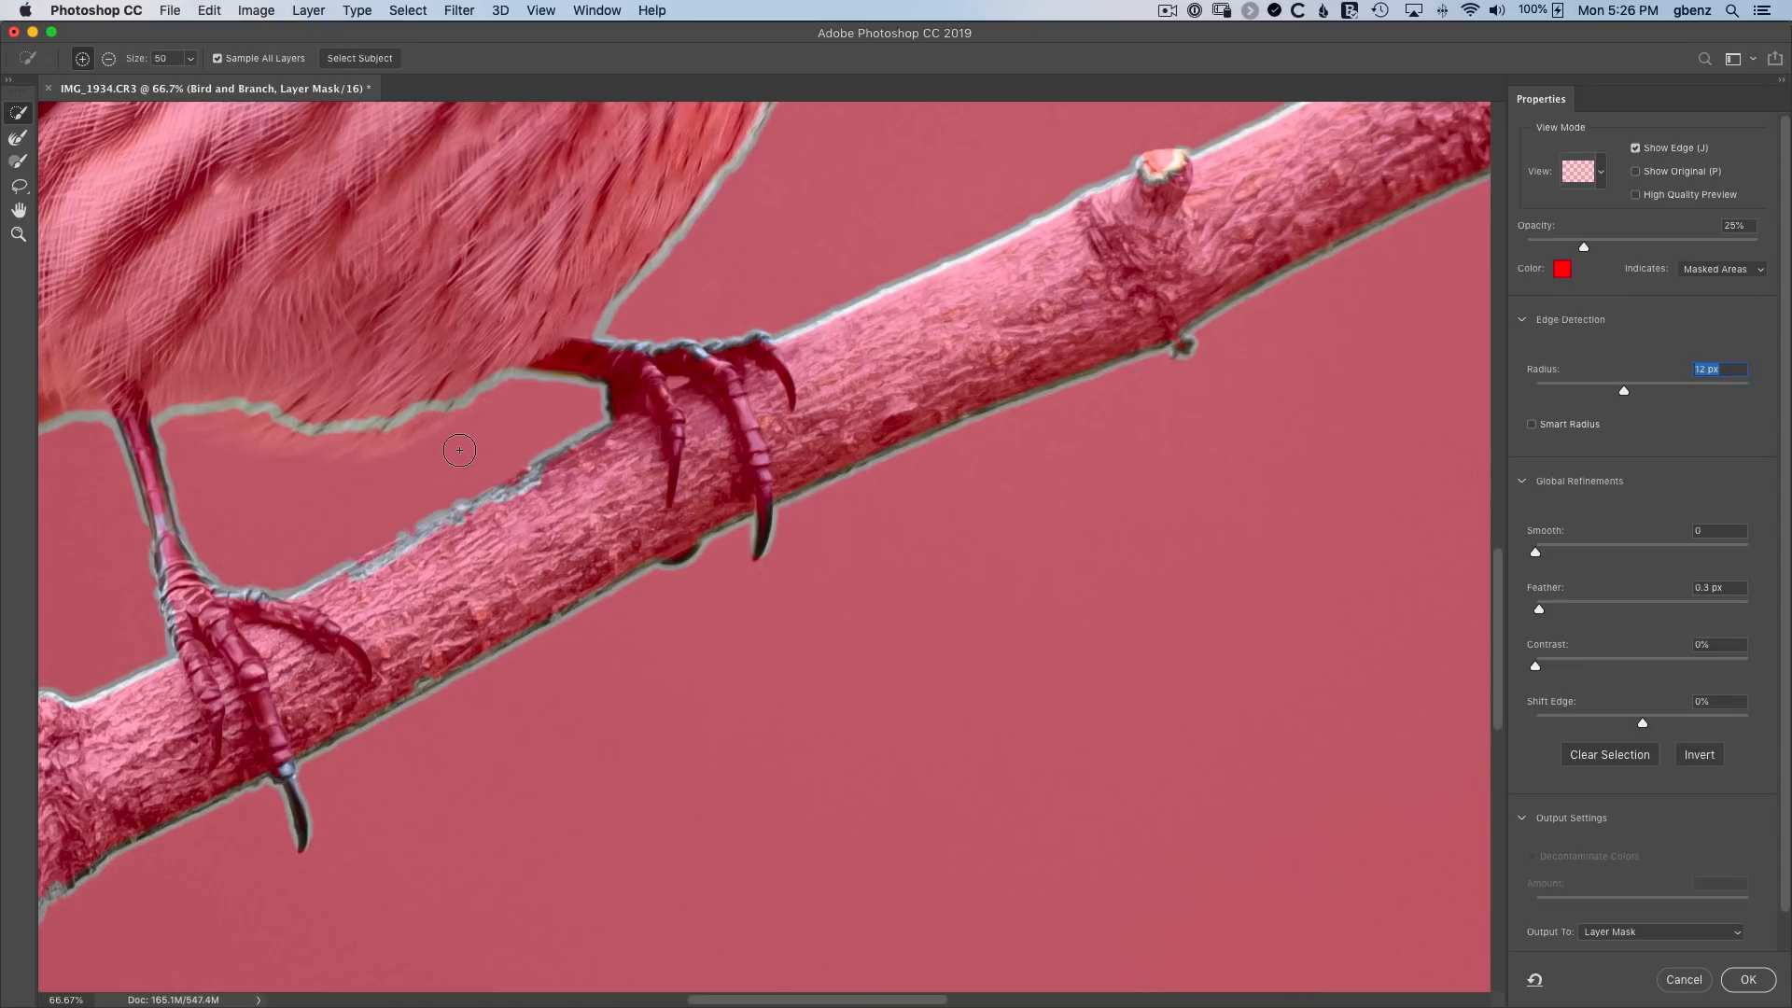
pyautogui.moveTo(419, 557)
pyautogui.mouseDown()
pyautogui.moveTo(386, 568)
pyautogui.moveTo(517, 495)
pyautogui.mouseUp()
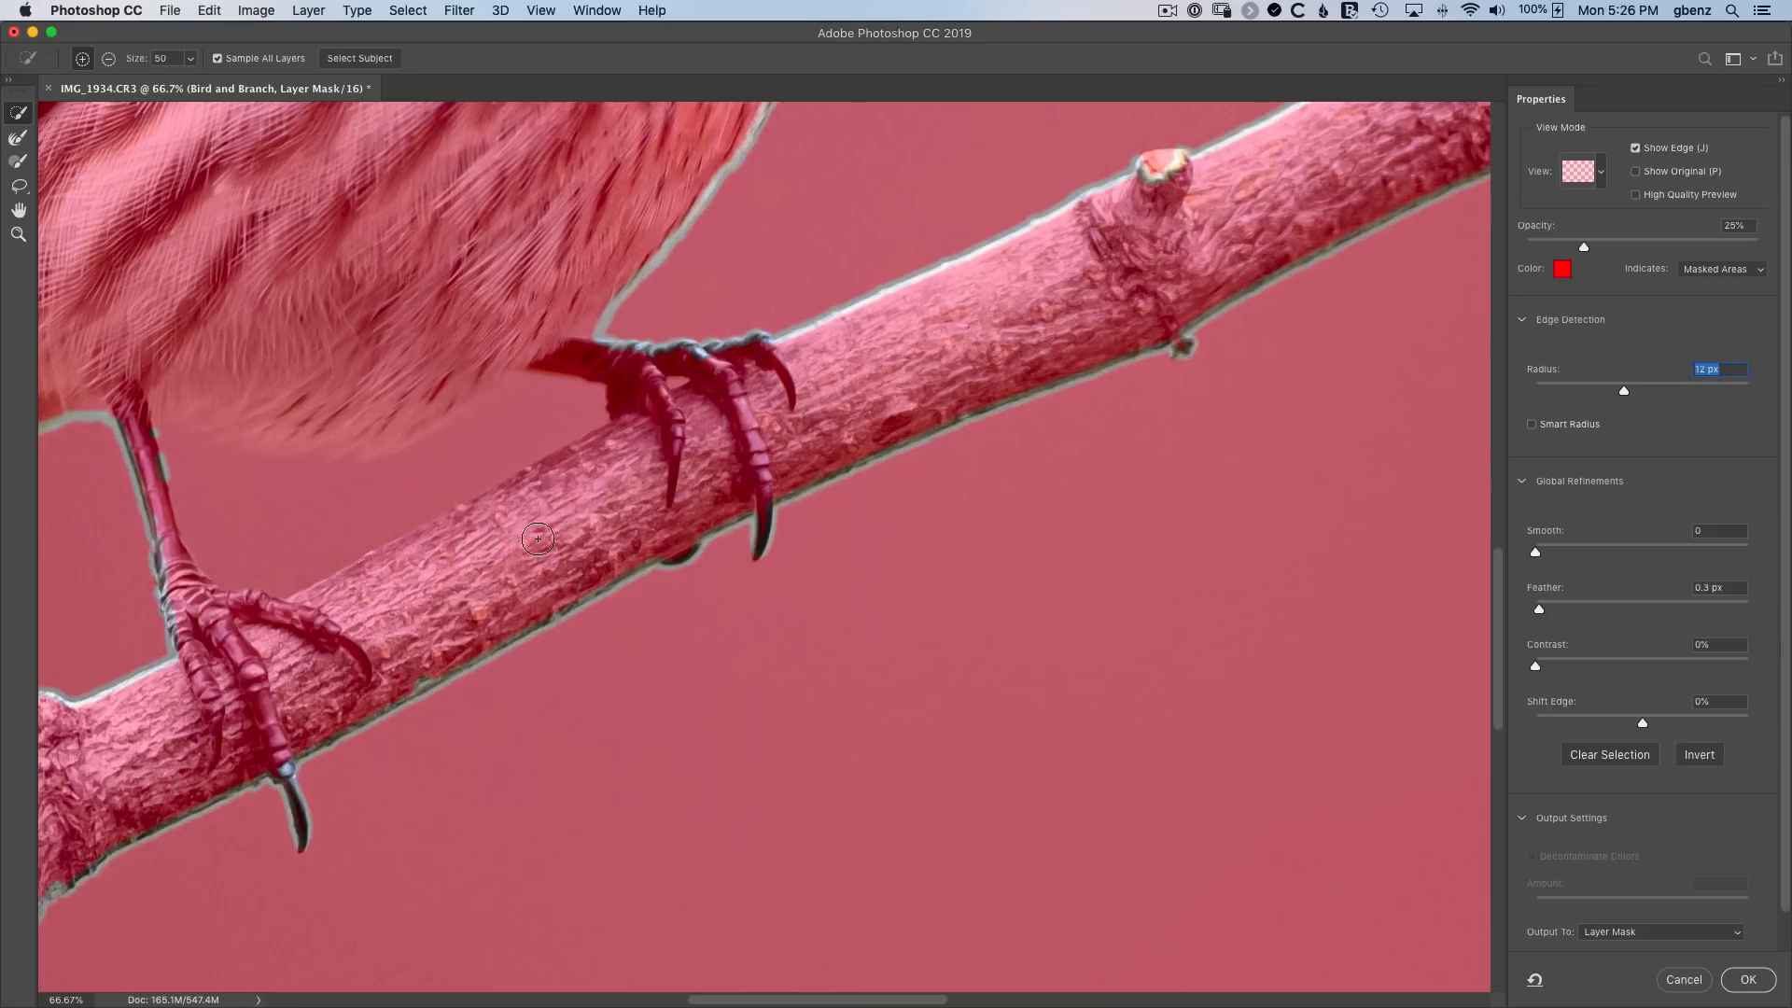
pyautogui.click(514, 539)
pyautogui.click(383, 565)
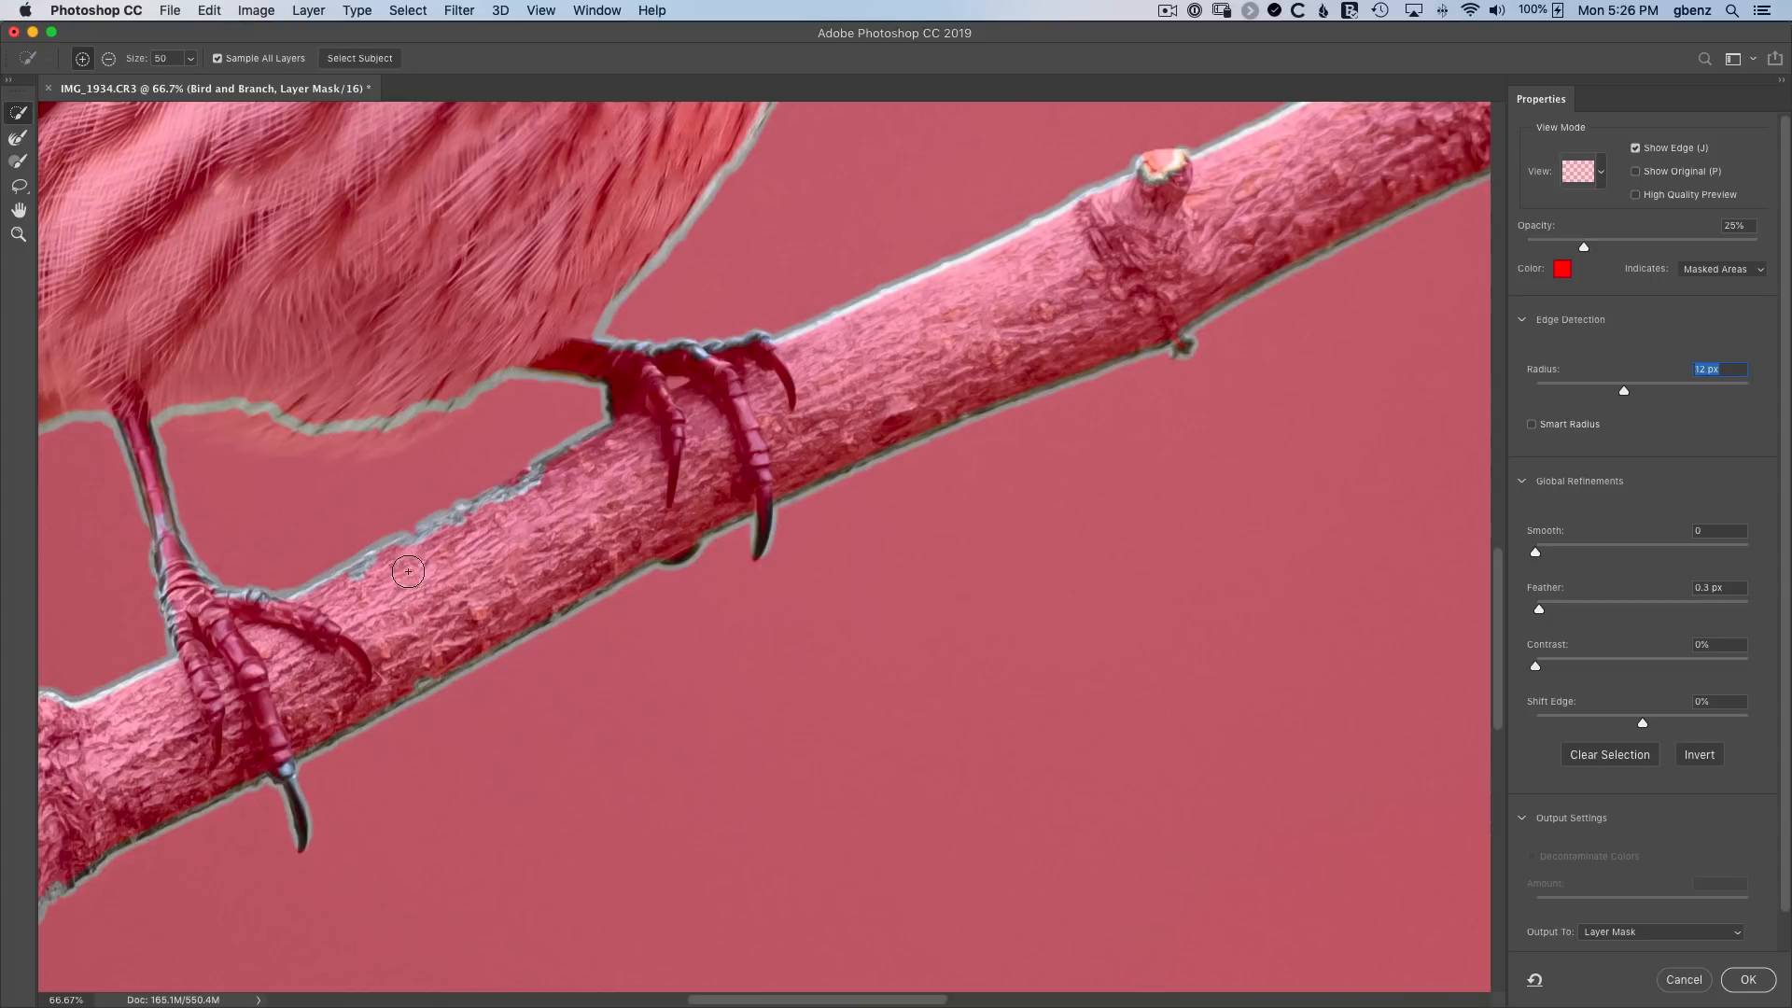
# Refine the mask along the branch's upper edge and the belly feathers between the legs with the Refine Edge brush at size 40.
pyautogui.click(17, 138)
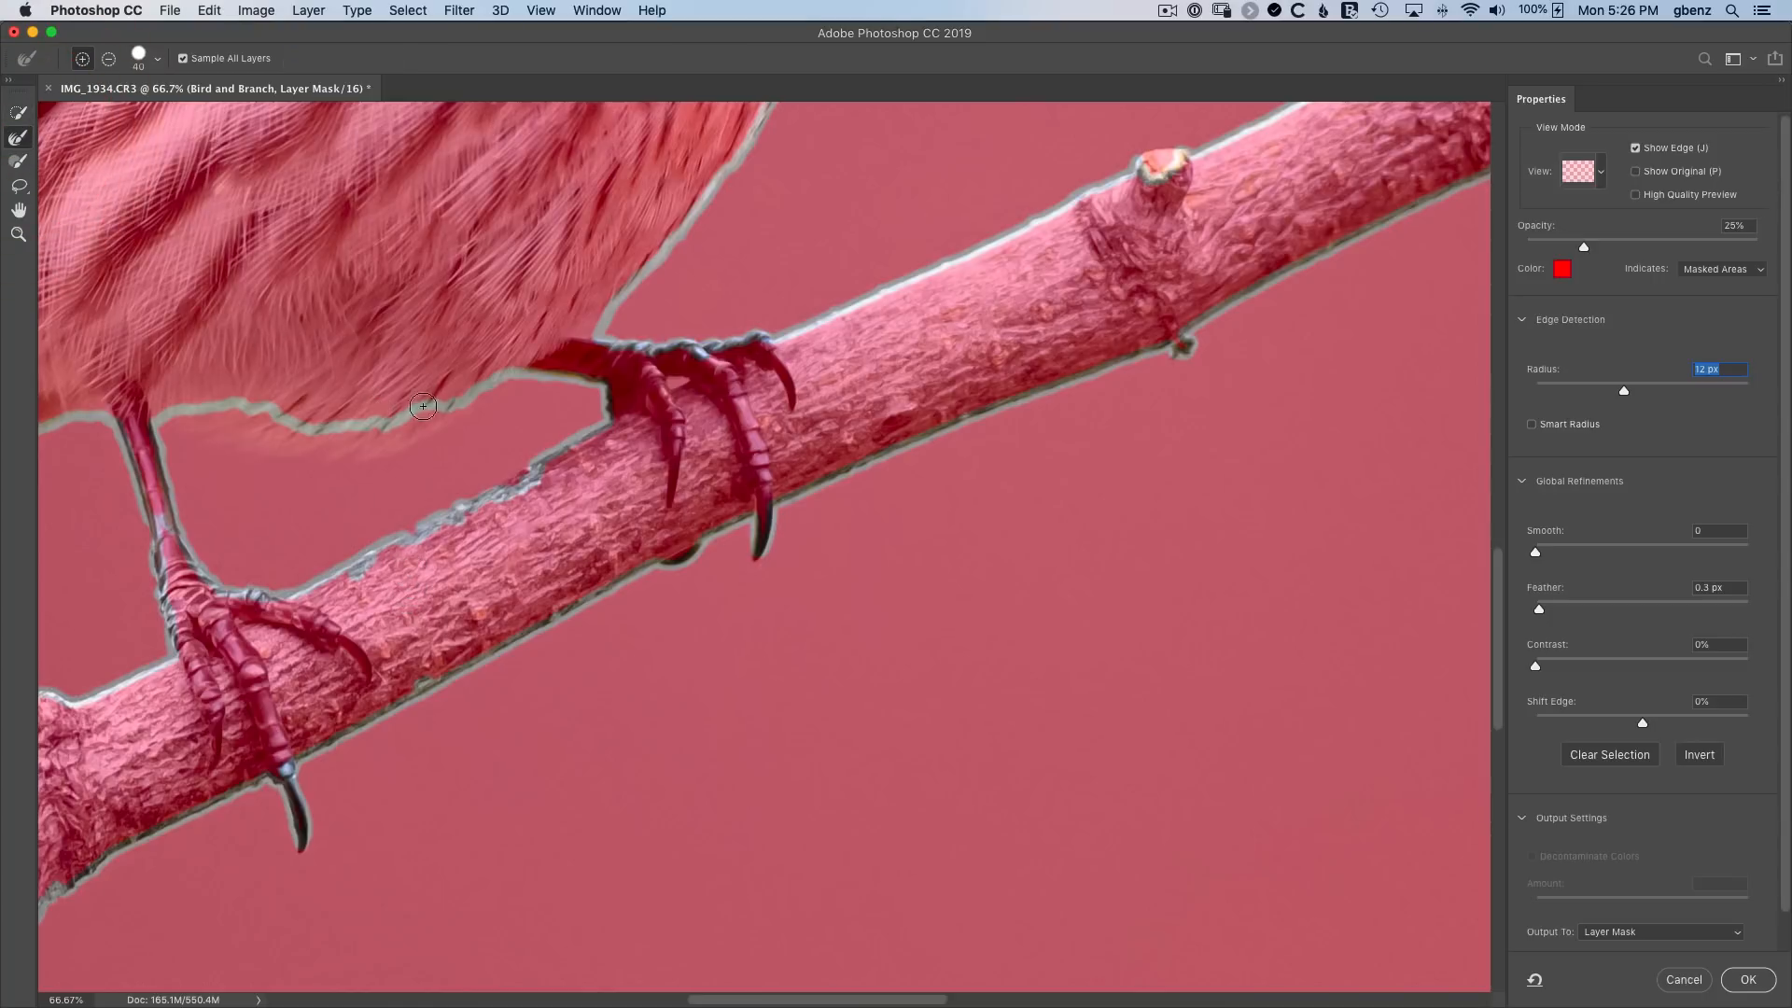
pyautogui.moveTo(531, 471); pyautogui.dragTo(508, 484)
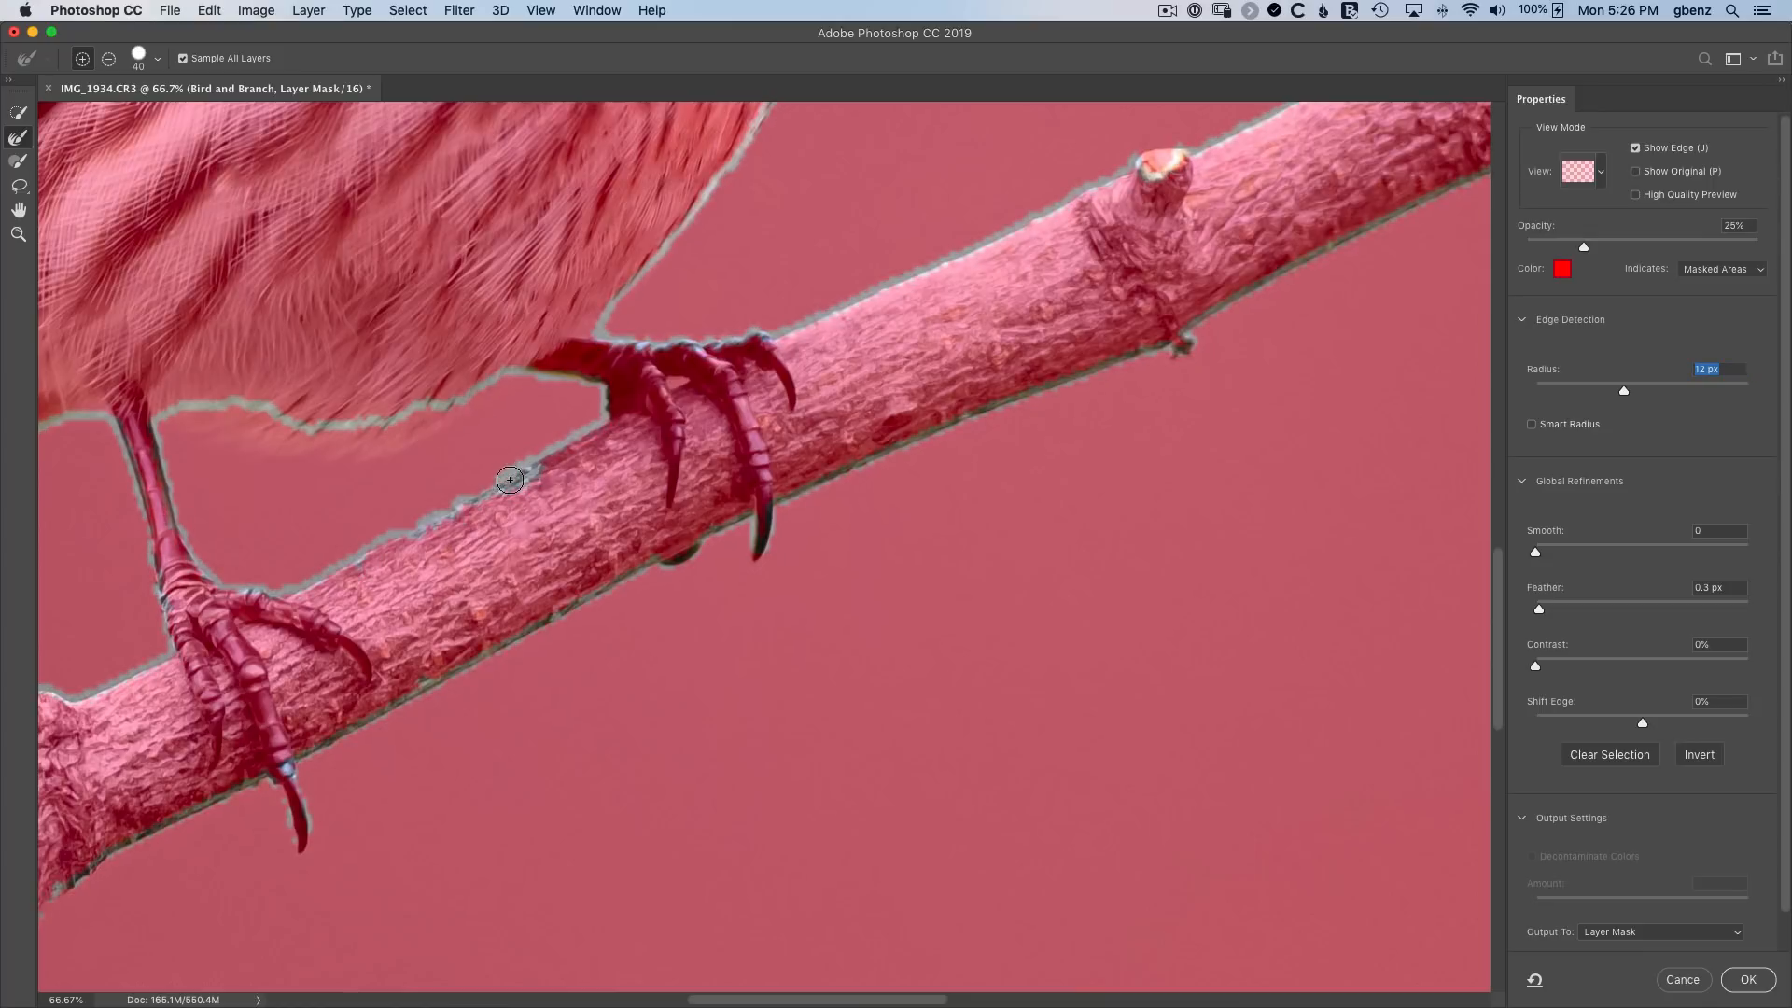
pyautogui.click(520, 478)
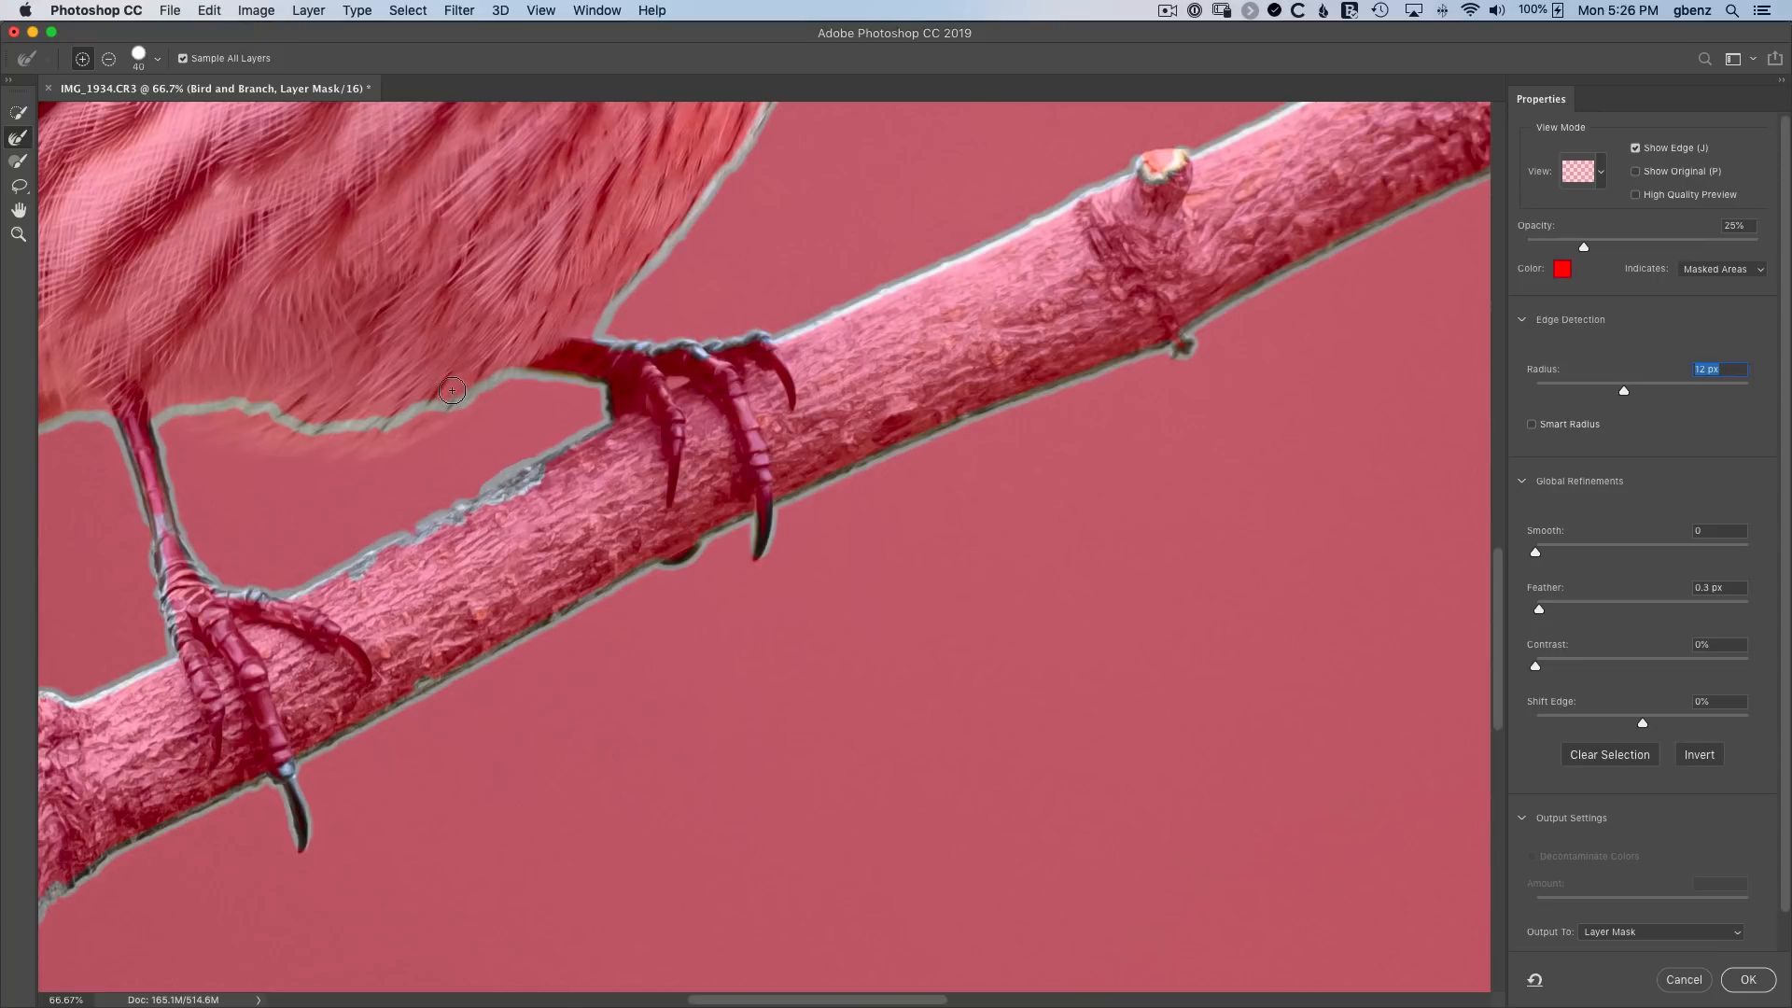
pyautogui.moveTo(464, 398)
pyautogui.mouseDown()
pyautogui.moveTo(370, 456)
pyautogui.moveTo(169, 421)
pyautogui.moveTo(347, 437)
pyautogui.moveTo(423, 411)
pyautogui.mouseUp()
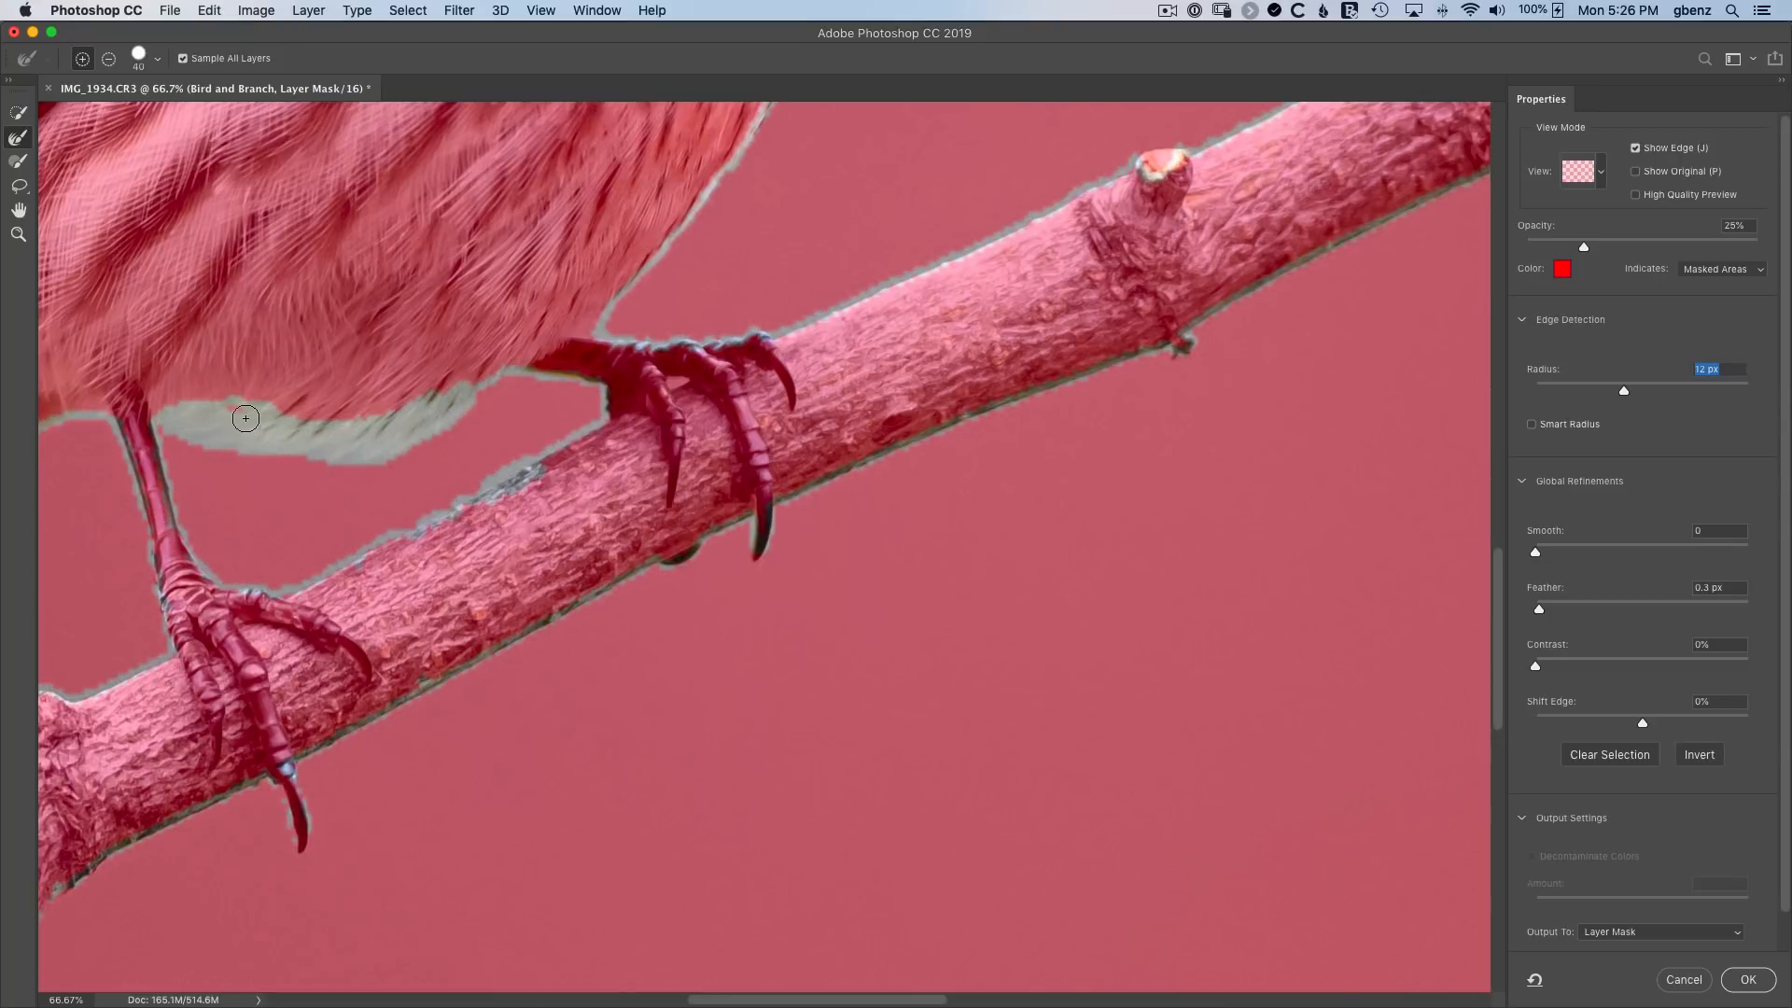
# Refine the belly feathers, the branch's upper edge between the feet and the two overhanging claw tips with the Refine Edge brush.
pyautogui.moveTo(232, 425); pyautogui.dragTo(278, 457)
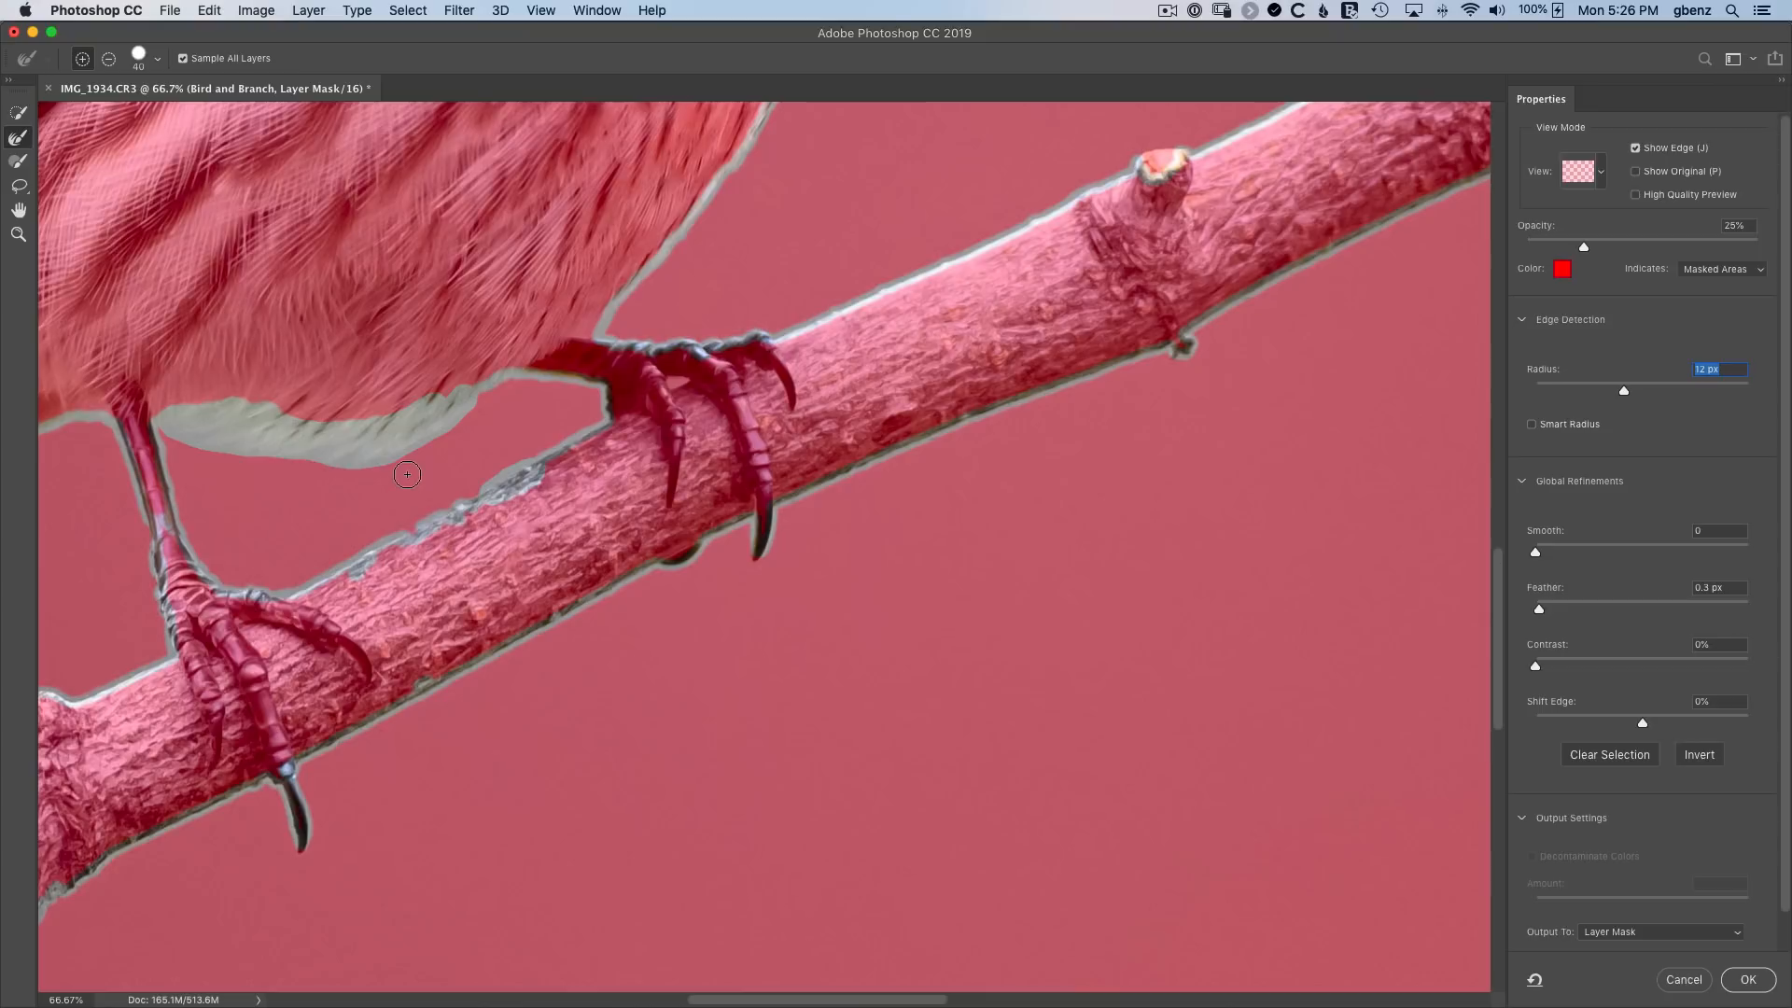
pyautogui.moveTo(412, 536); pyautogui.dragTo(442, 526)
pyautogui.click(301, 843)
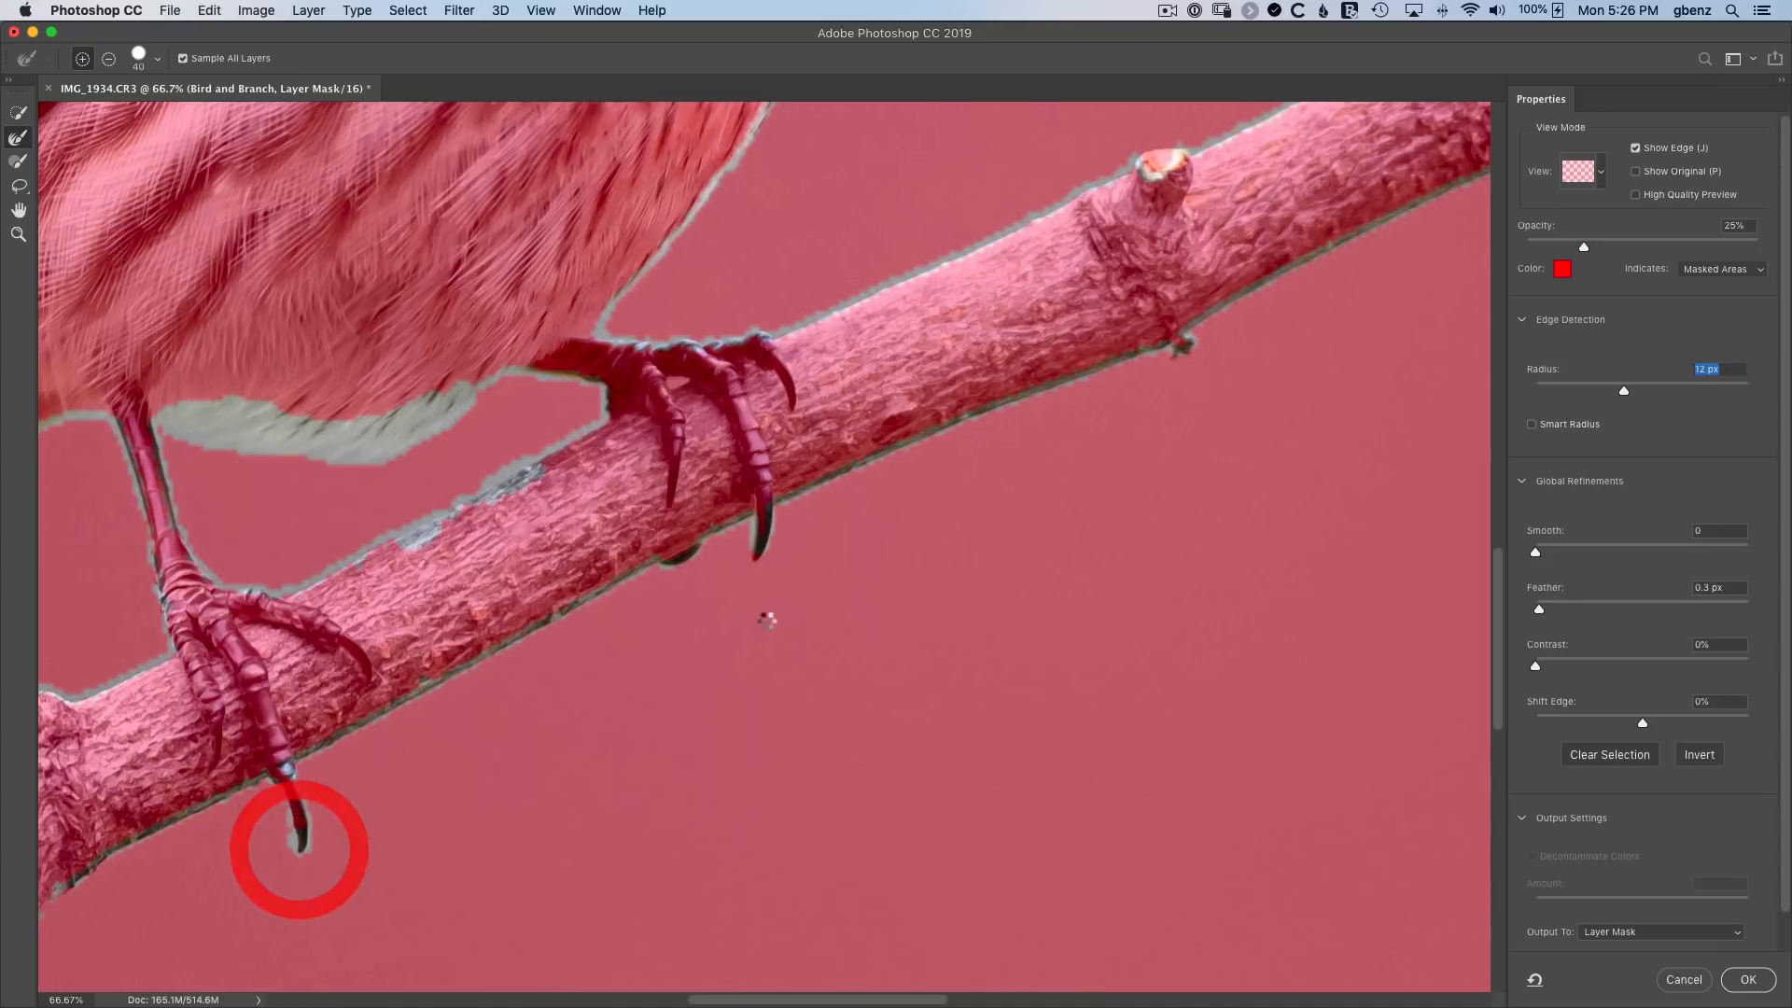
pyautogui.click(756, 555)
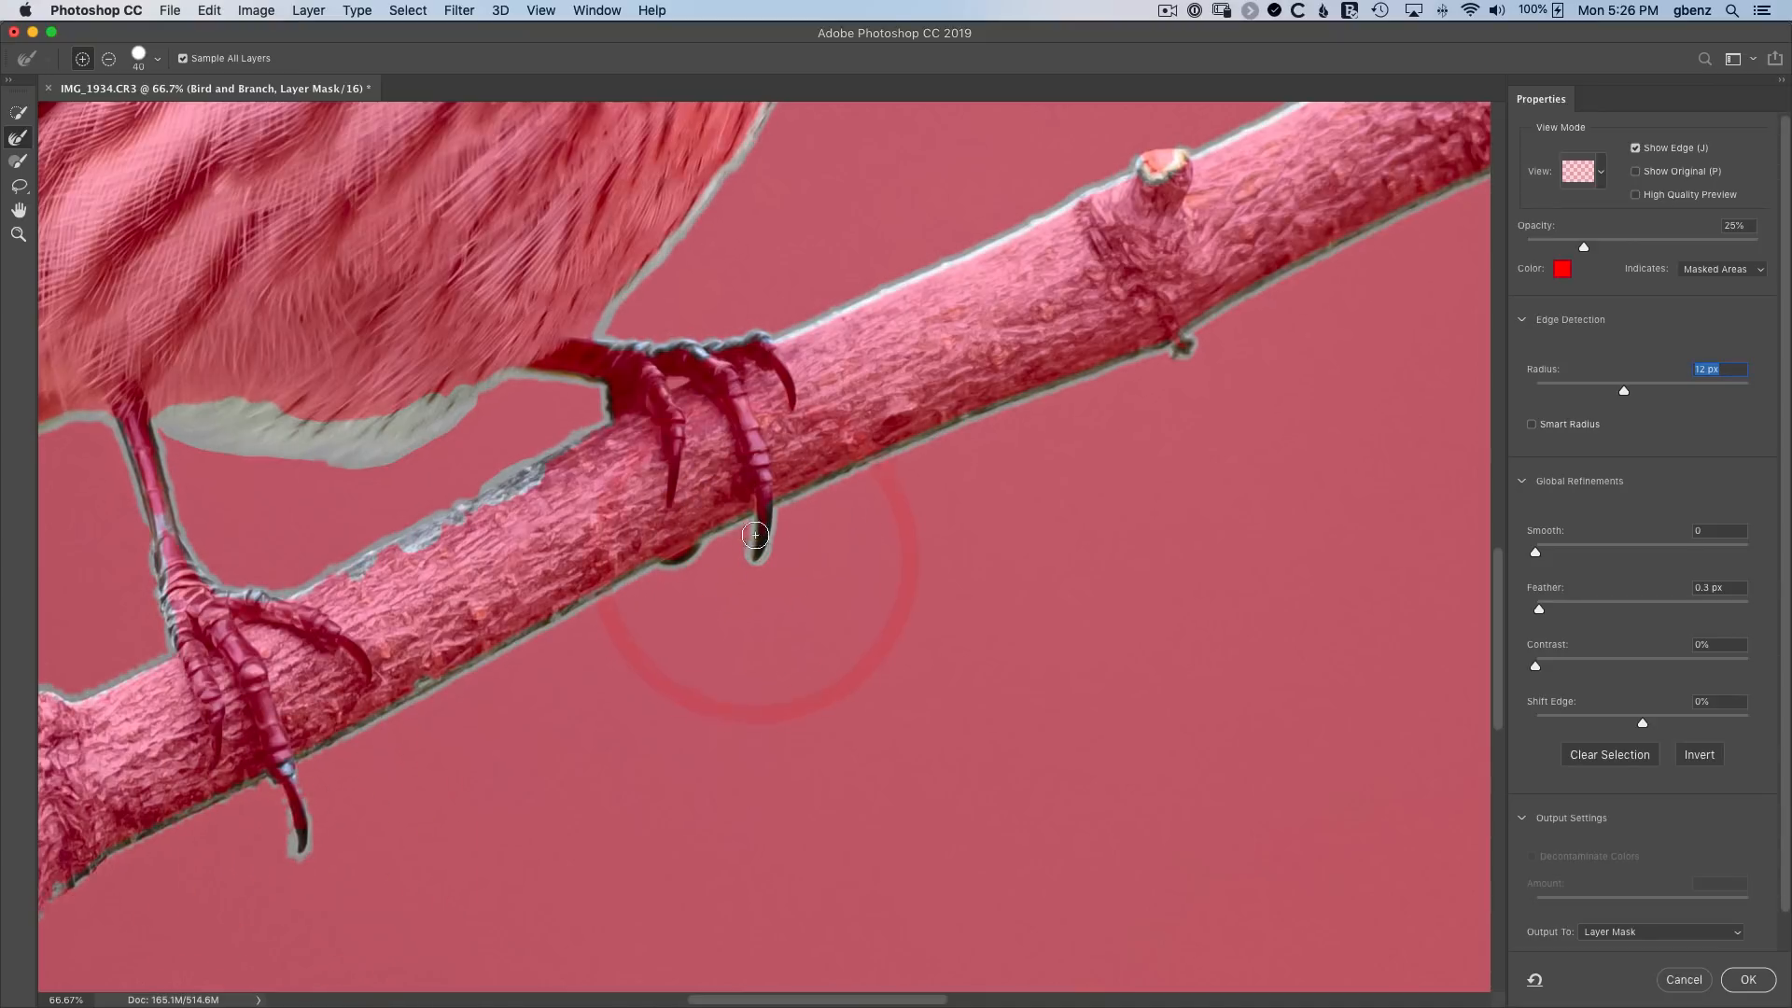
# Add the branch's cut stub, its bend and its upper length up to the image edge to the selection with Quick Selection.
pyautogui.moveTo(793, 399); pyautogui.dragTo(168, 640)
pyautogui.click(622, 519)
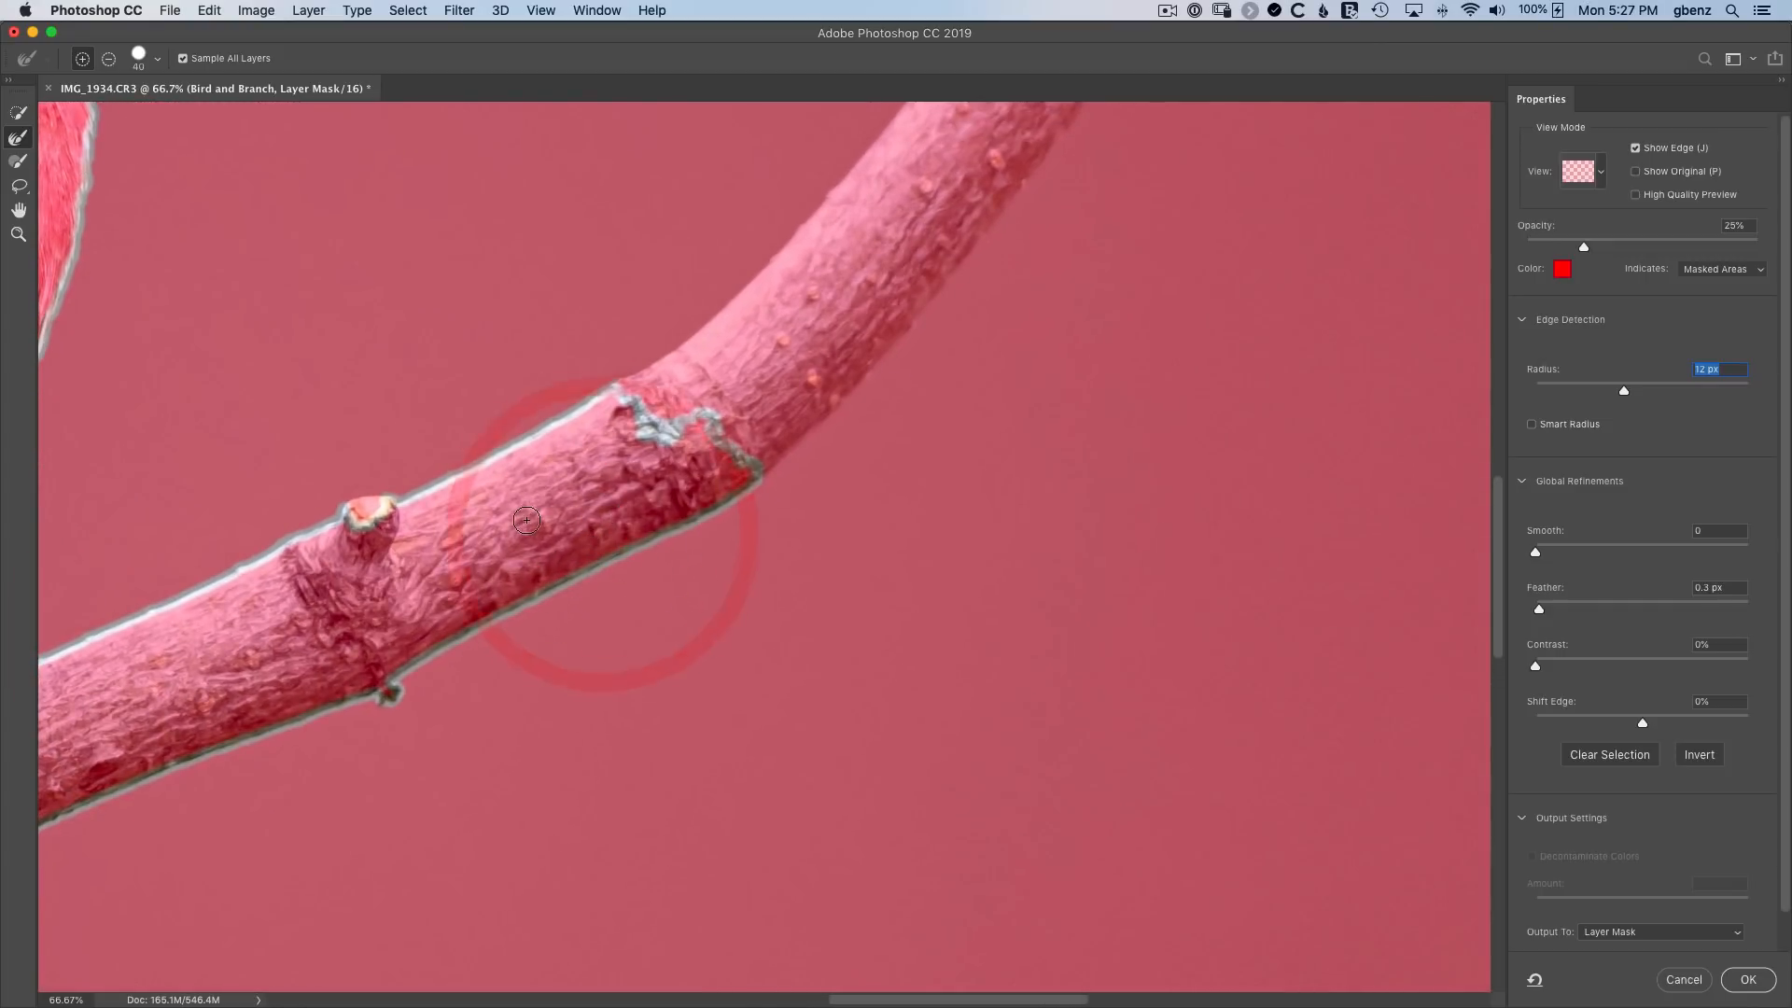
pyautogui.click(18, 113)
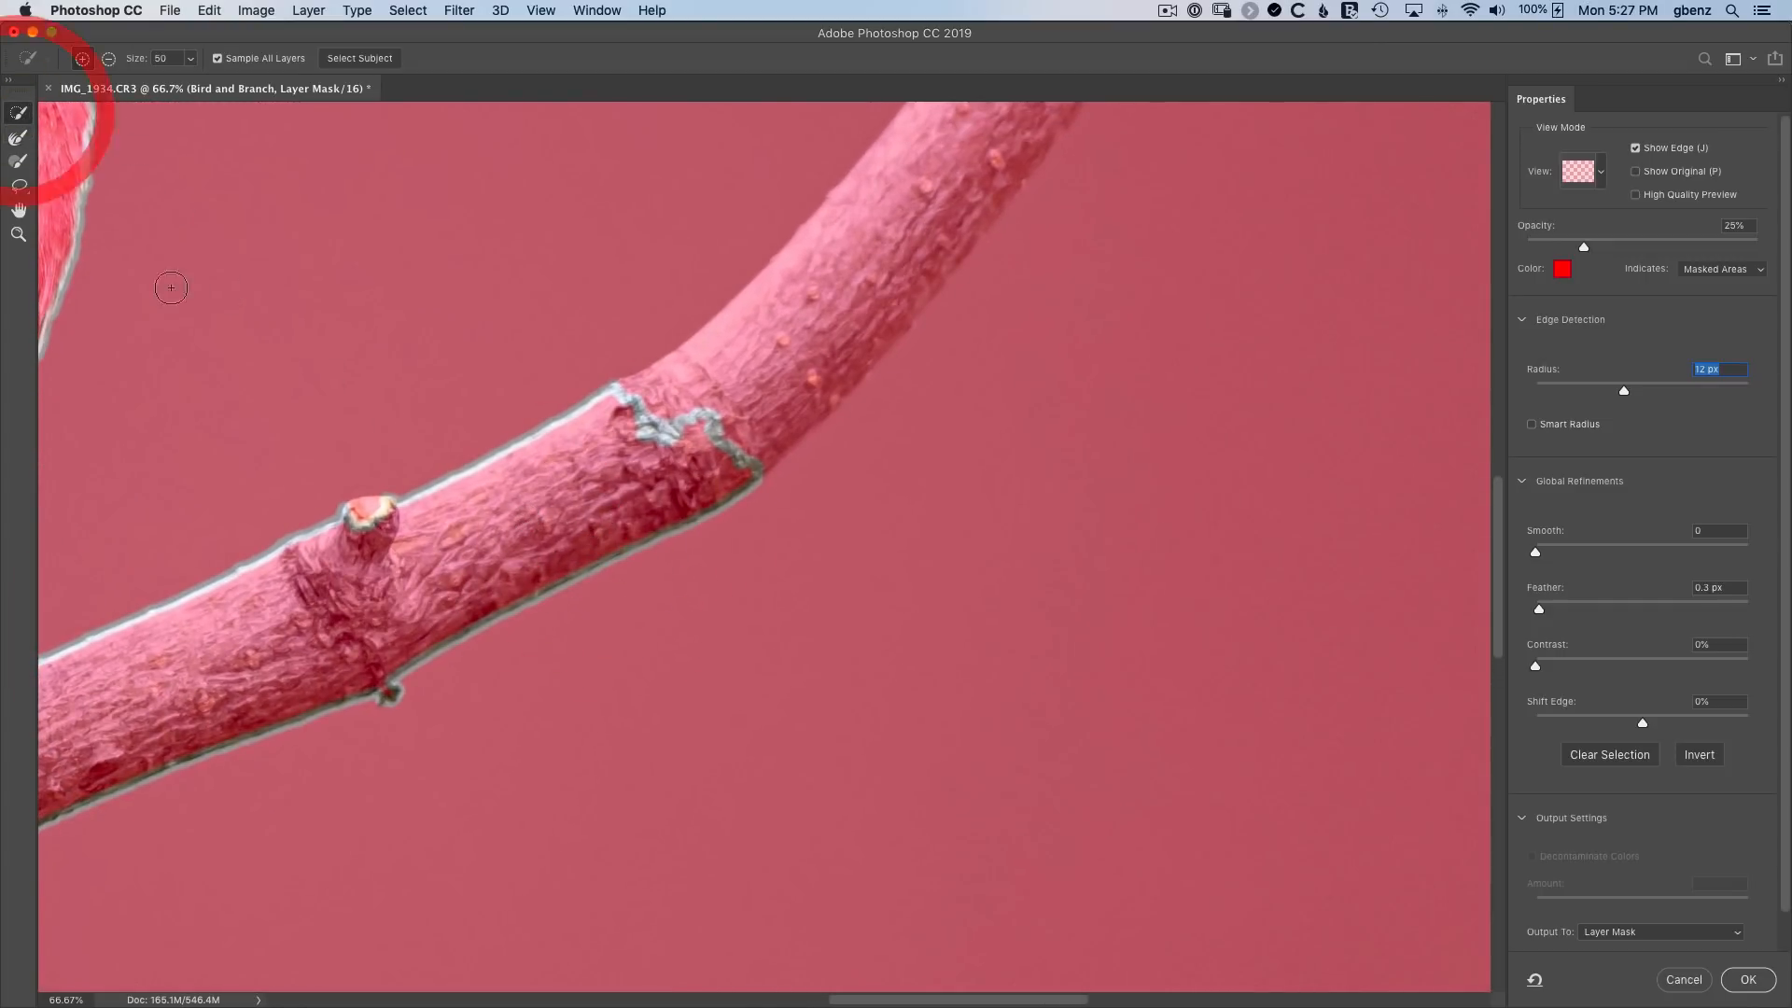
pyautogui.click(372, 518)
pyautogui.moveTo(626, 519); pyautogui.dragTo(457, 695)
pyautogui.press('super+minus')
pyautogui.press('super+minus')
pyautogui.moveTo(769, 500); pyautogui.dragTo(647, 634)
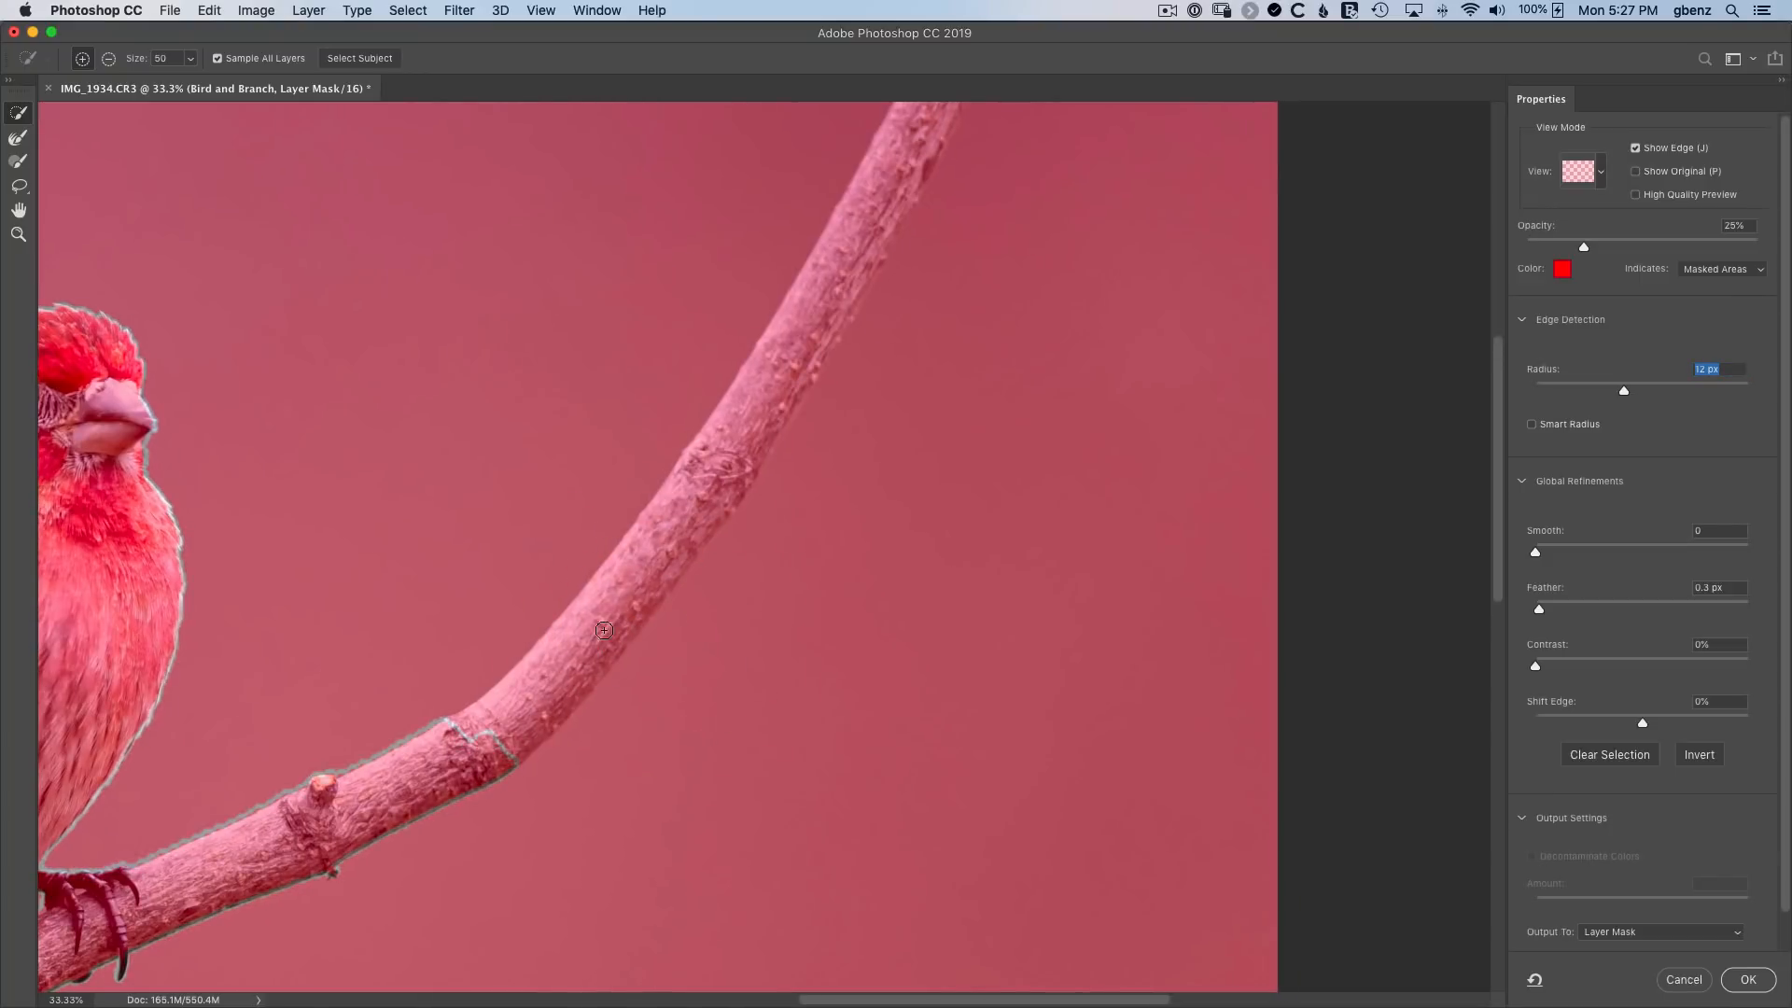
pyautogui.moveTo(766, 410)
pyautogui.mouseDown()
pyautogui.moveTo(916, 130)
pyautogui.moveTo(877, 225)
pyautogui.mouseUp()
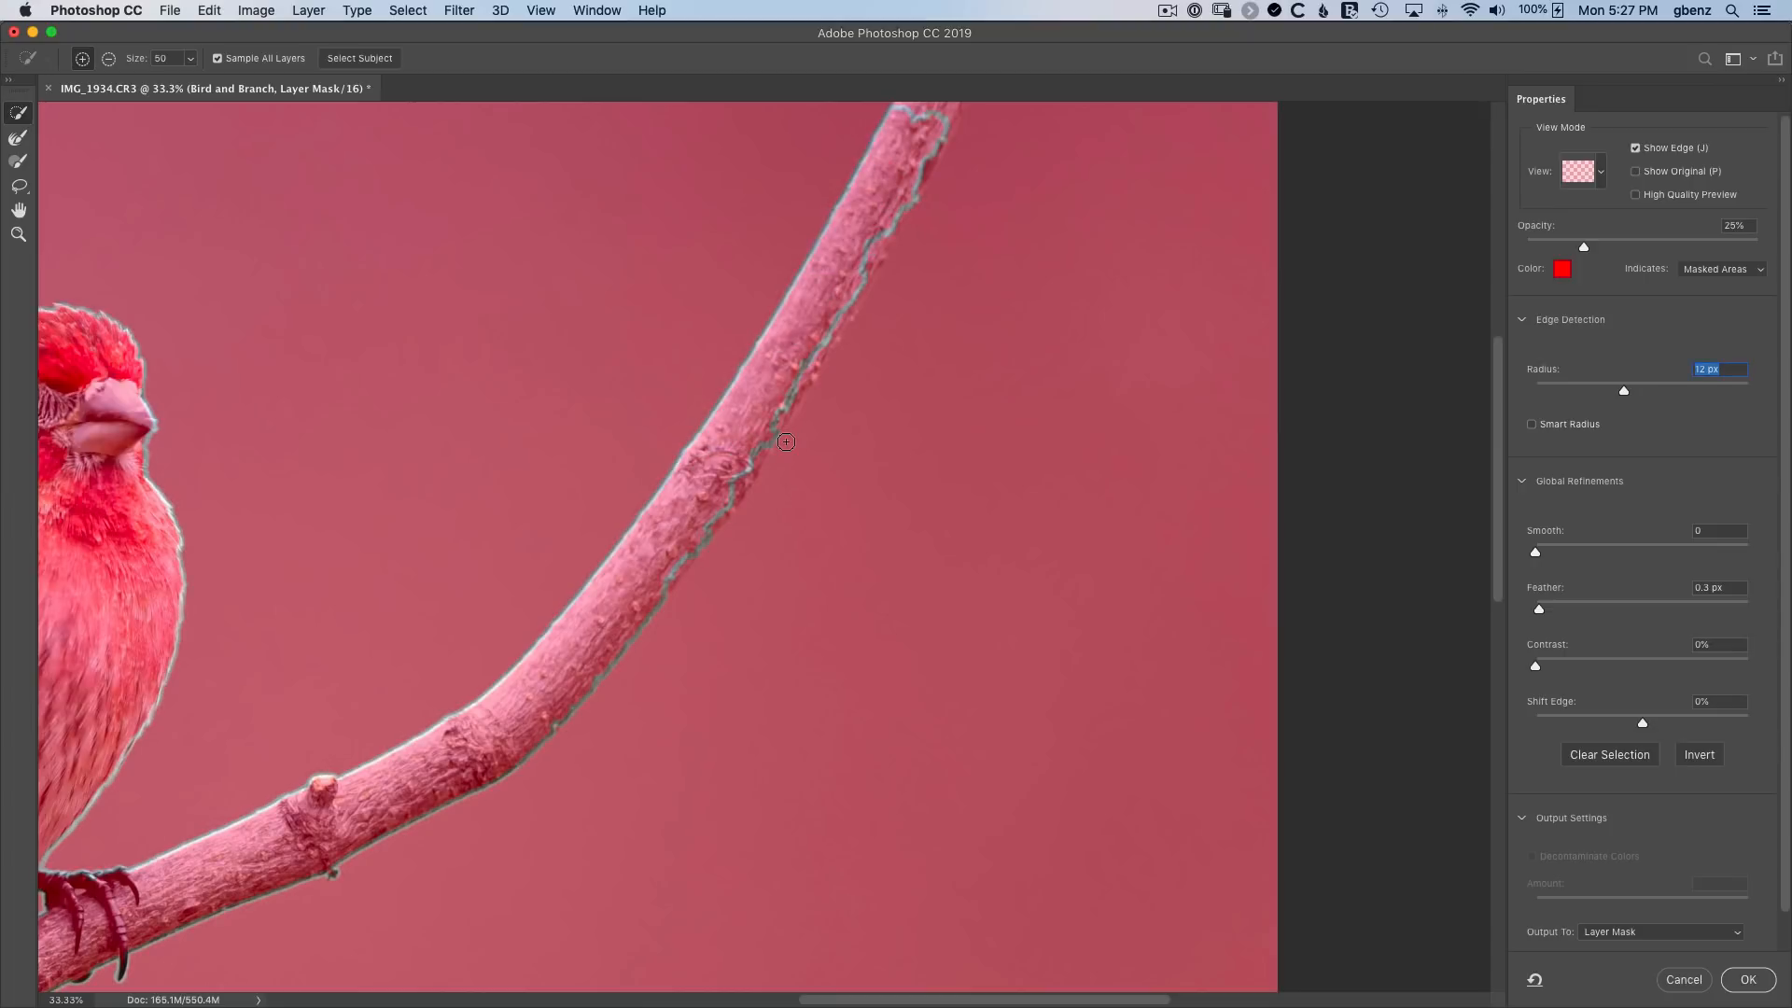
pyautogui.moveTo(832, 317); pyautogui.dragTo(698, 528)
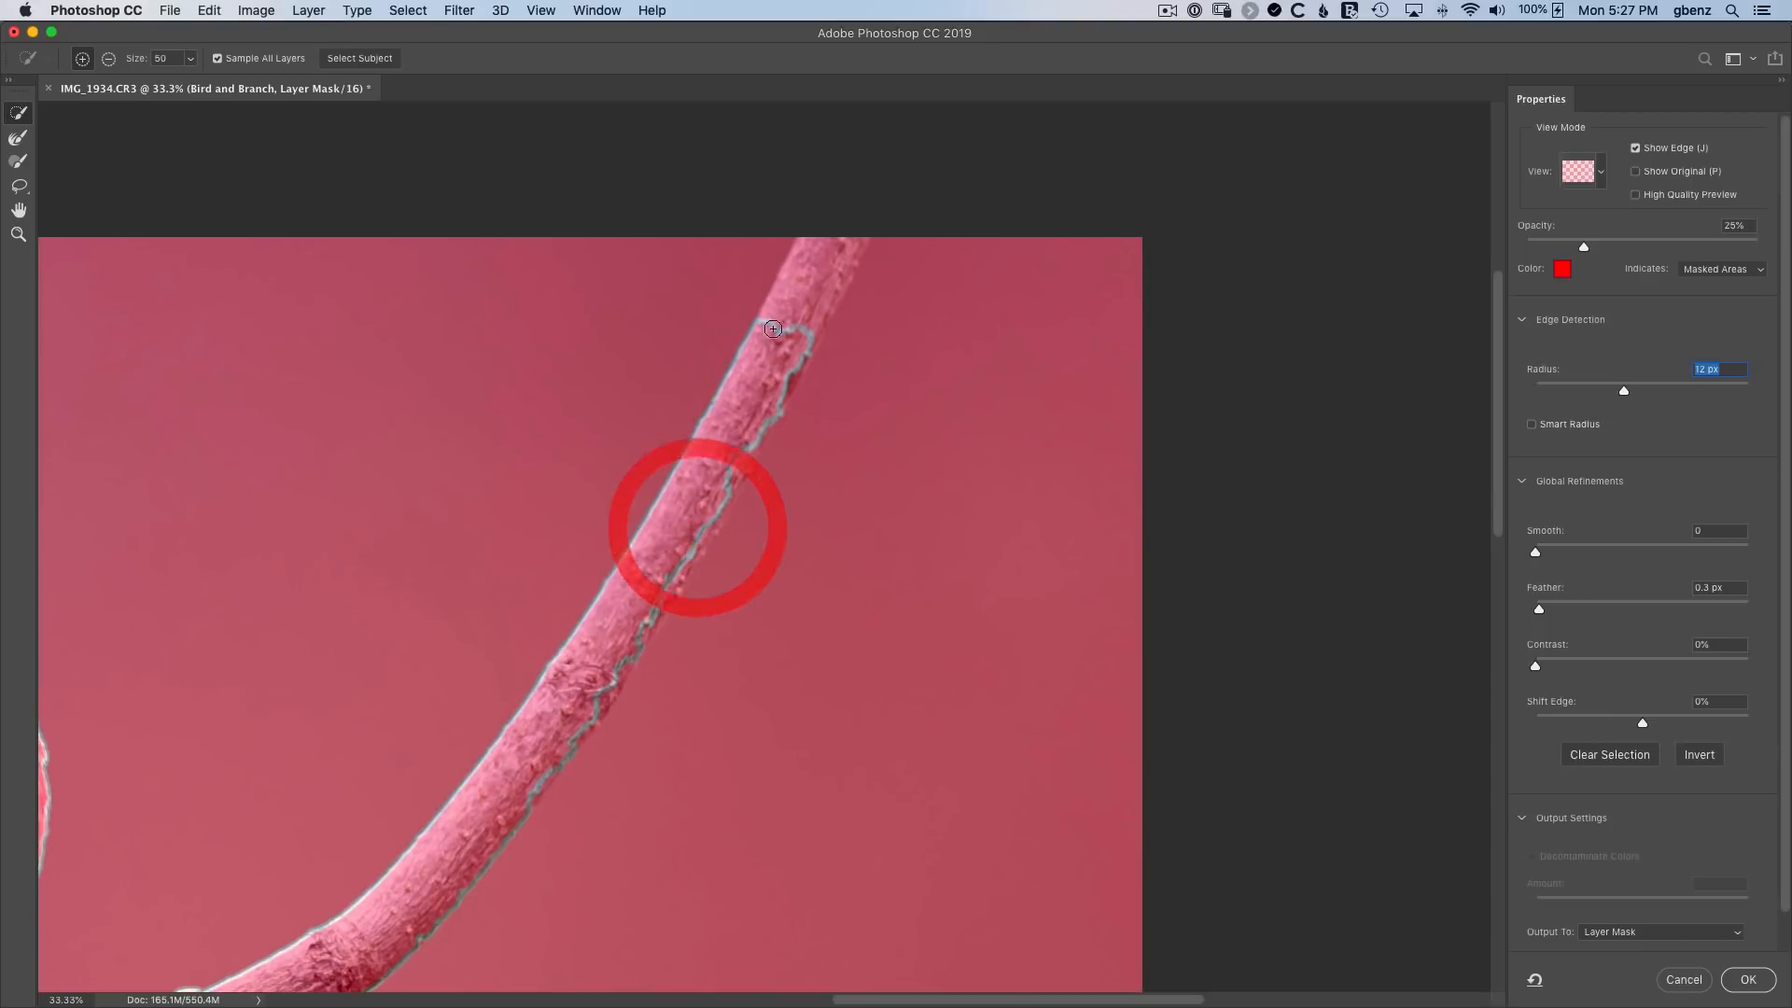
pyautogui.click(840, 245)
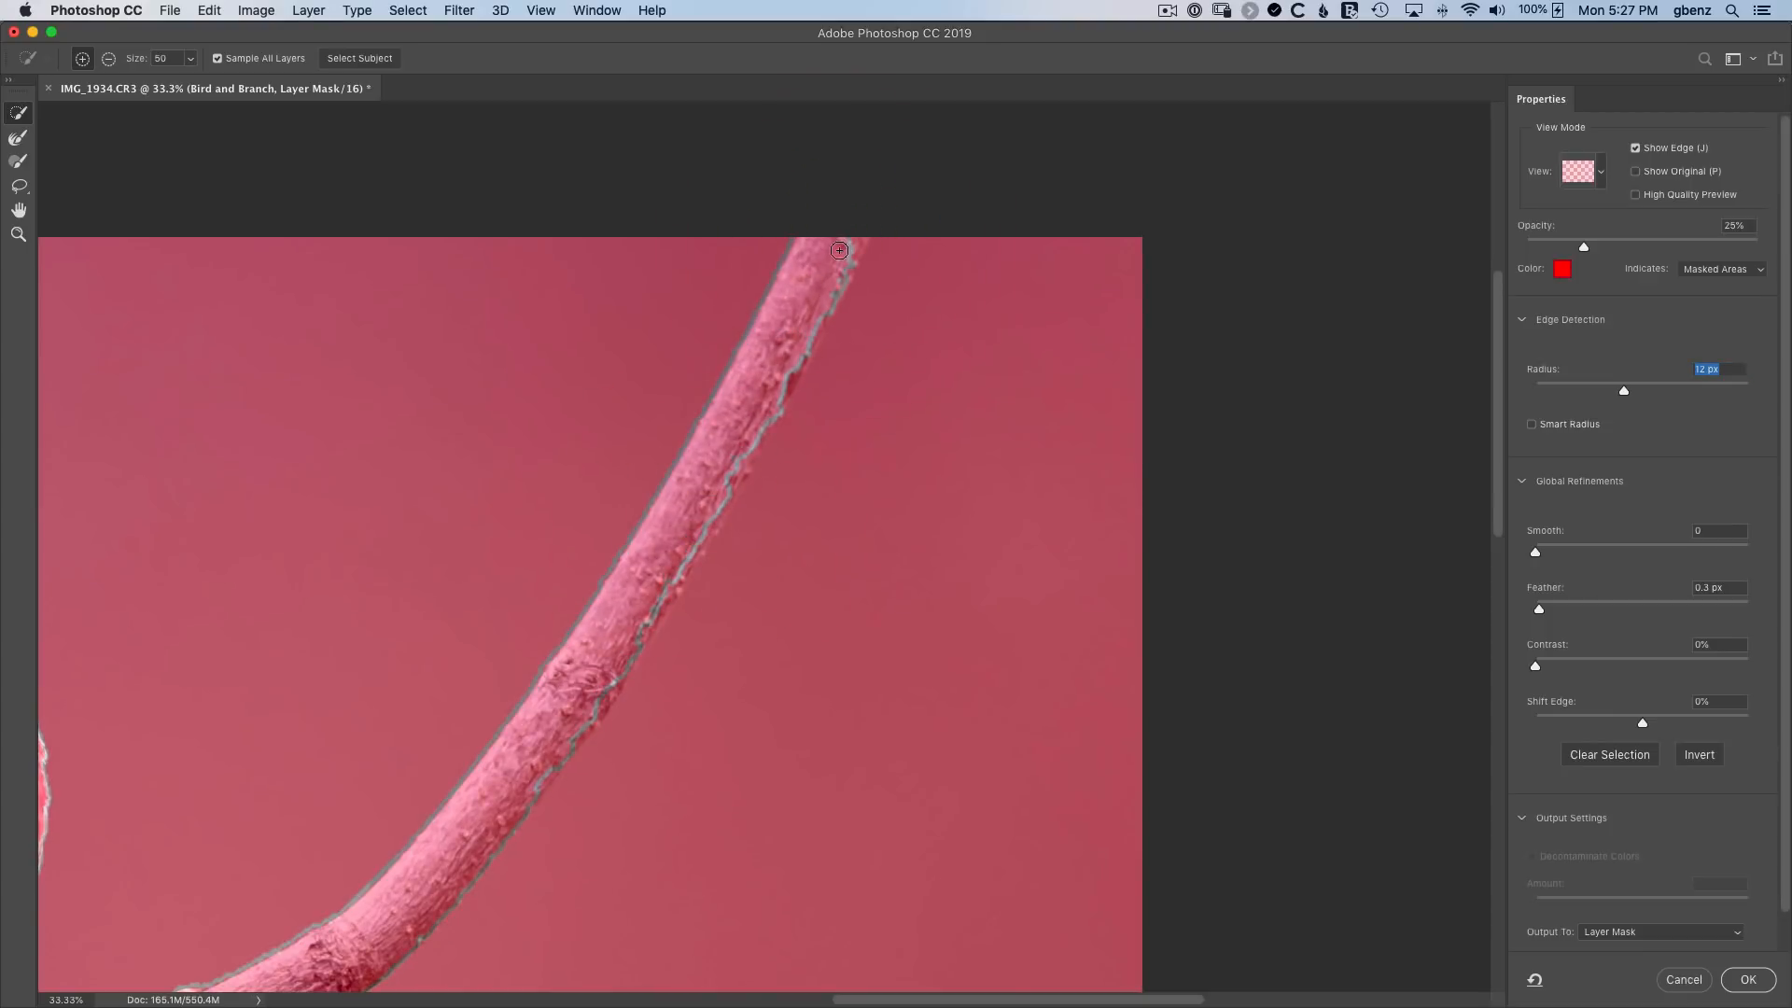
# Add the missing rough outer edge of the upper branch with Quick Selection and subtract the background spill beside it.
pyautogui.press('super+plus')
pyautogui.press('super+plus')
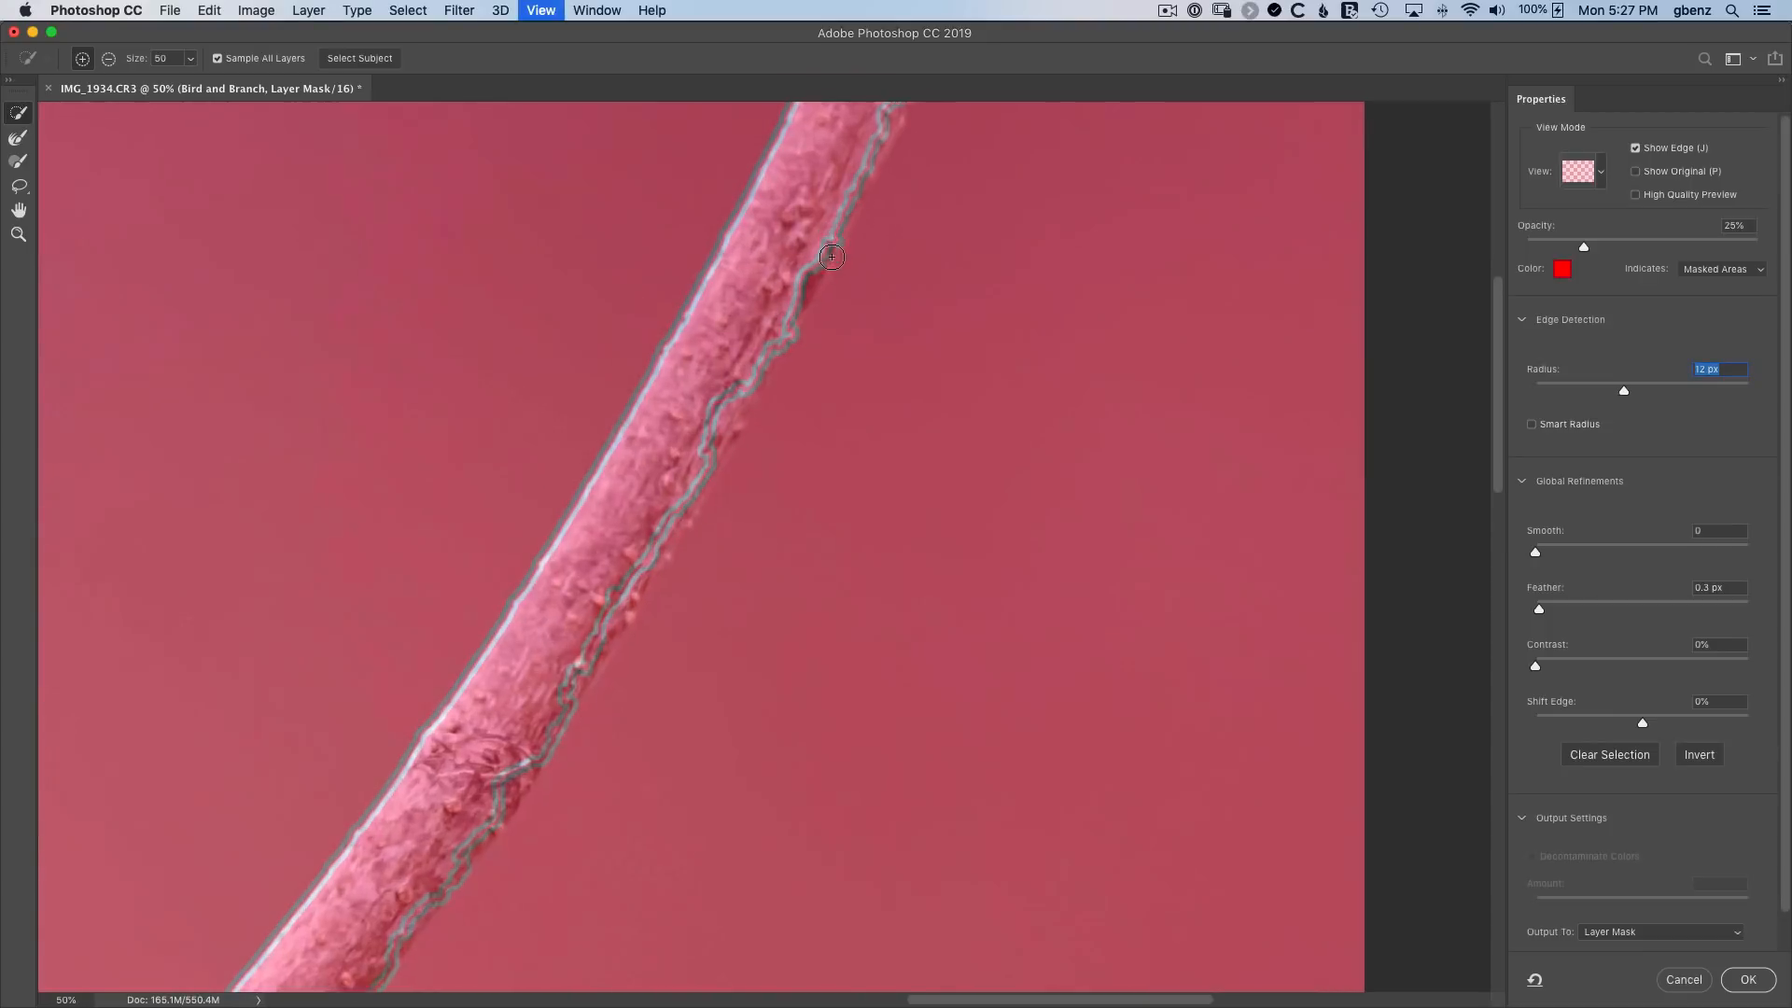
pyautogui.moveTo(889, 237); pyautogui.dragTo(772, 441)
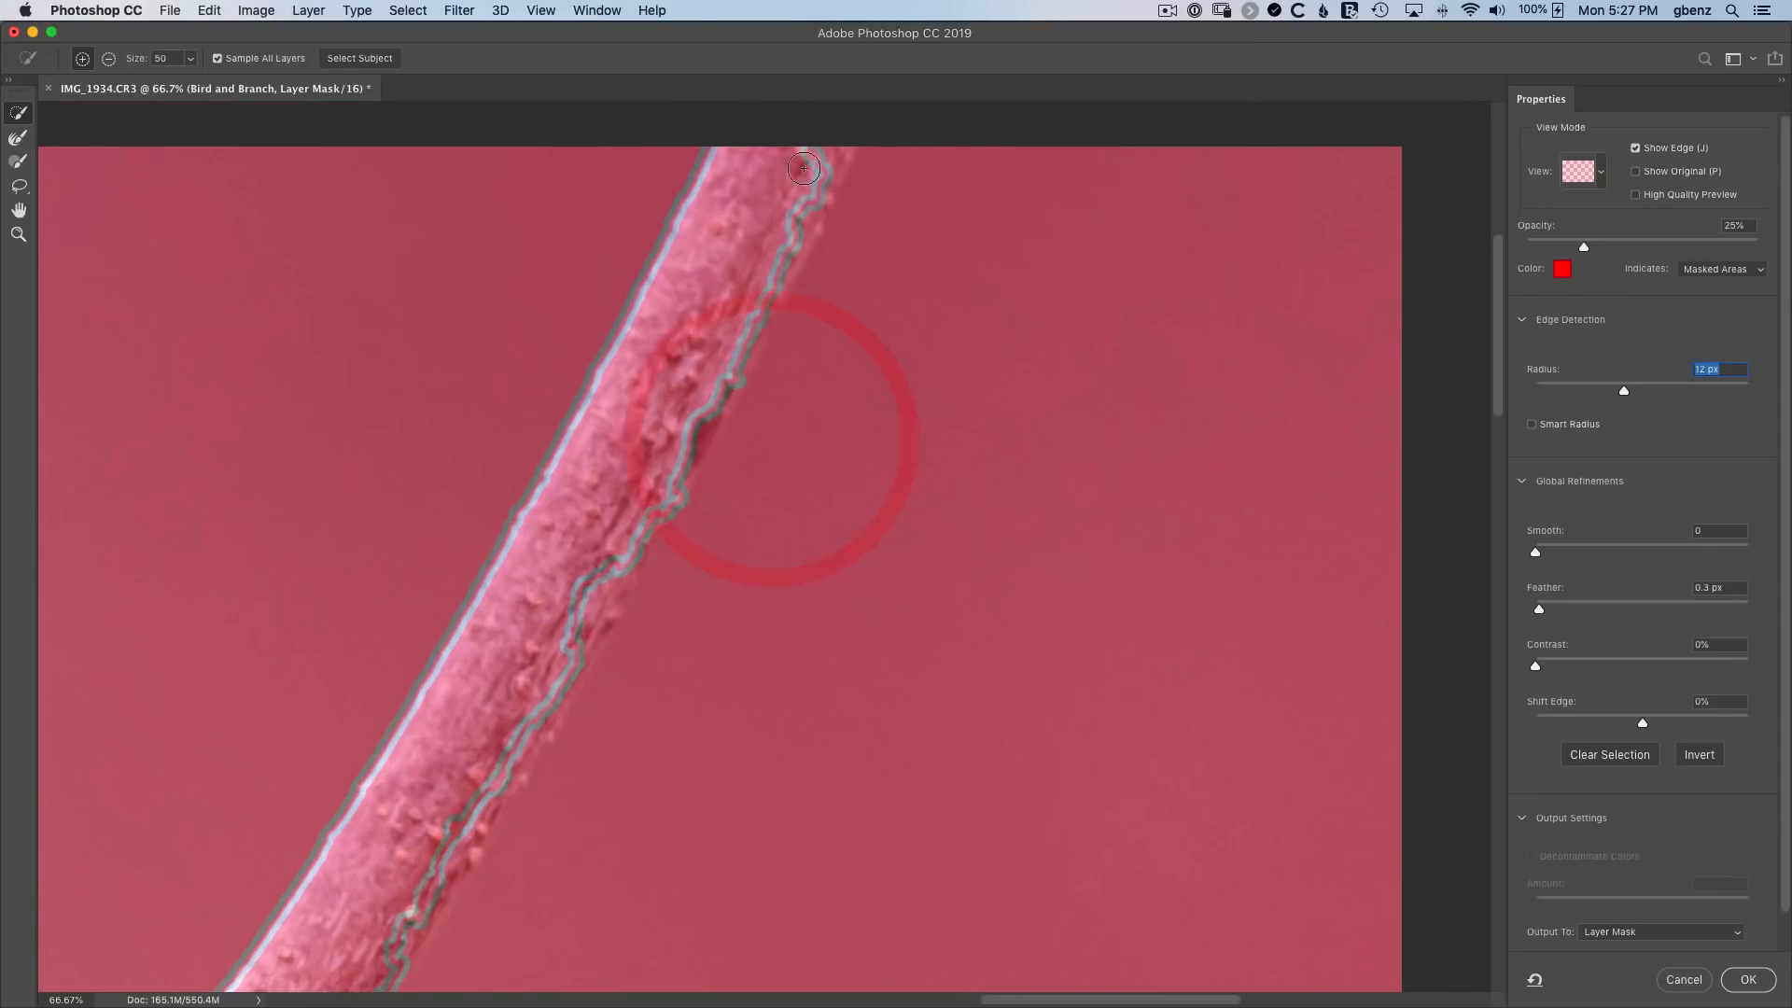
pyautogui.moveTo(796, 219); pyautogui.dragTo(528, 719)
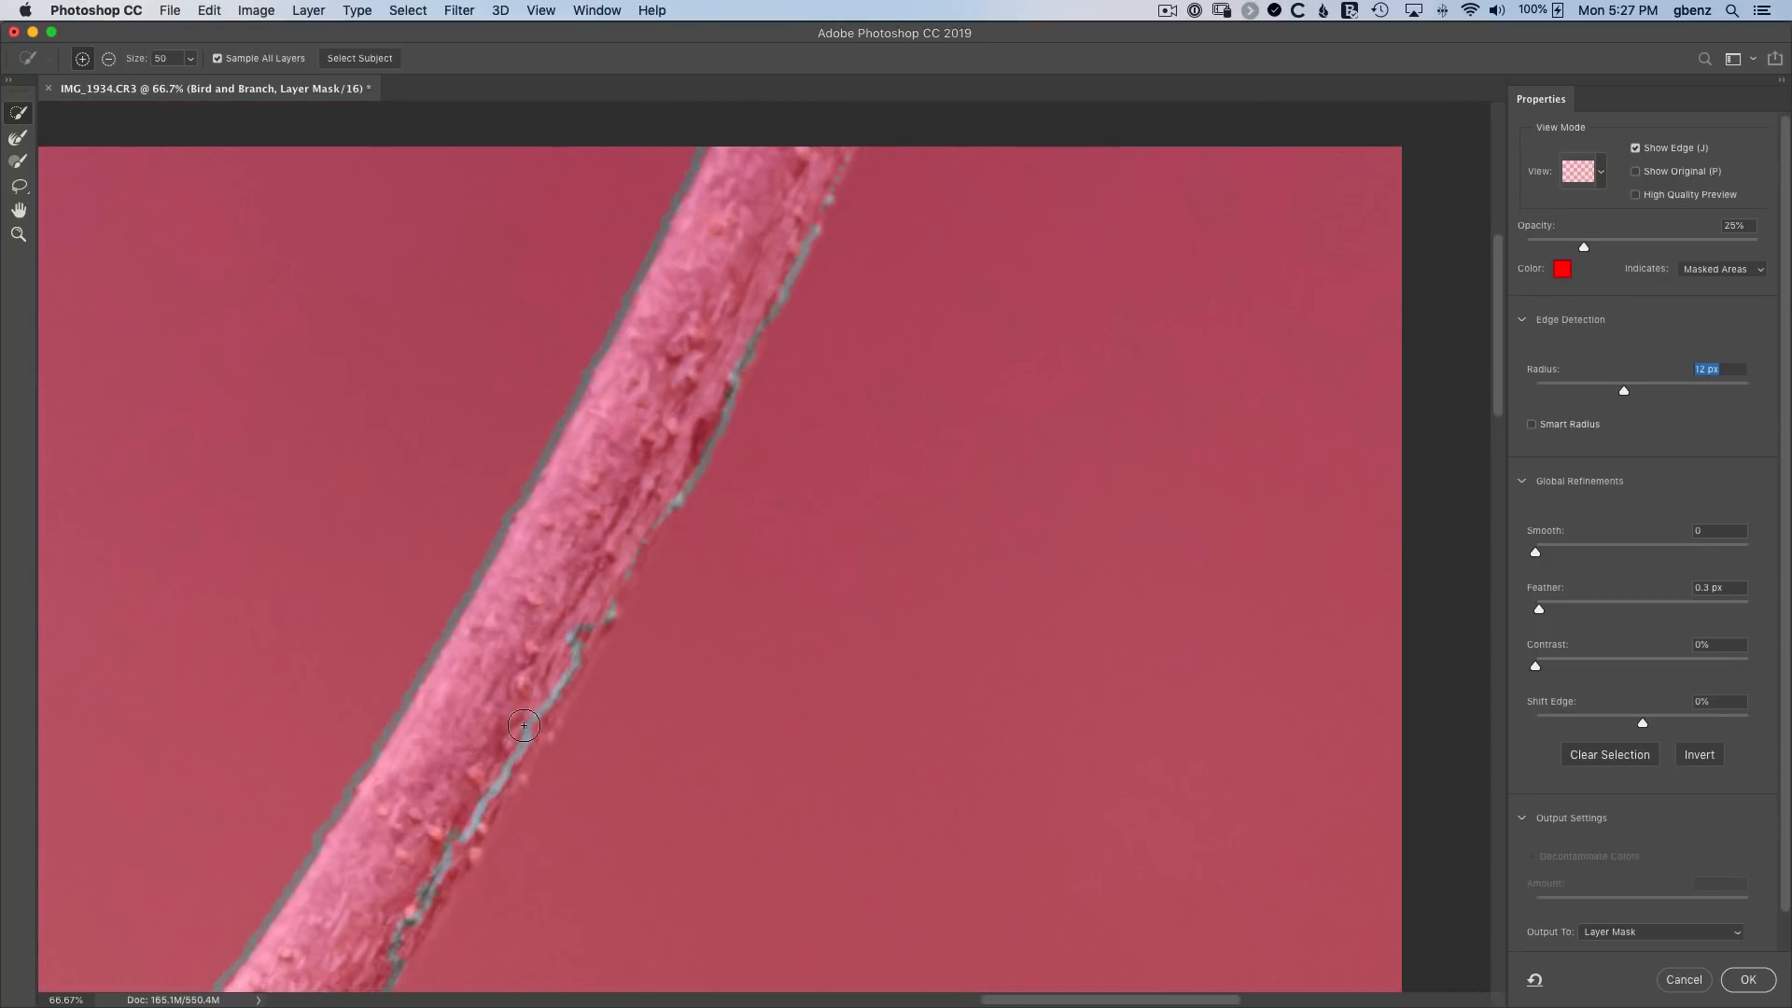
pyautogui.moveTo(464, 820); pyautogui.dragTo(520, 597)
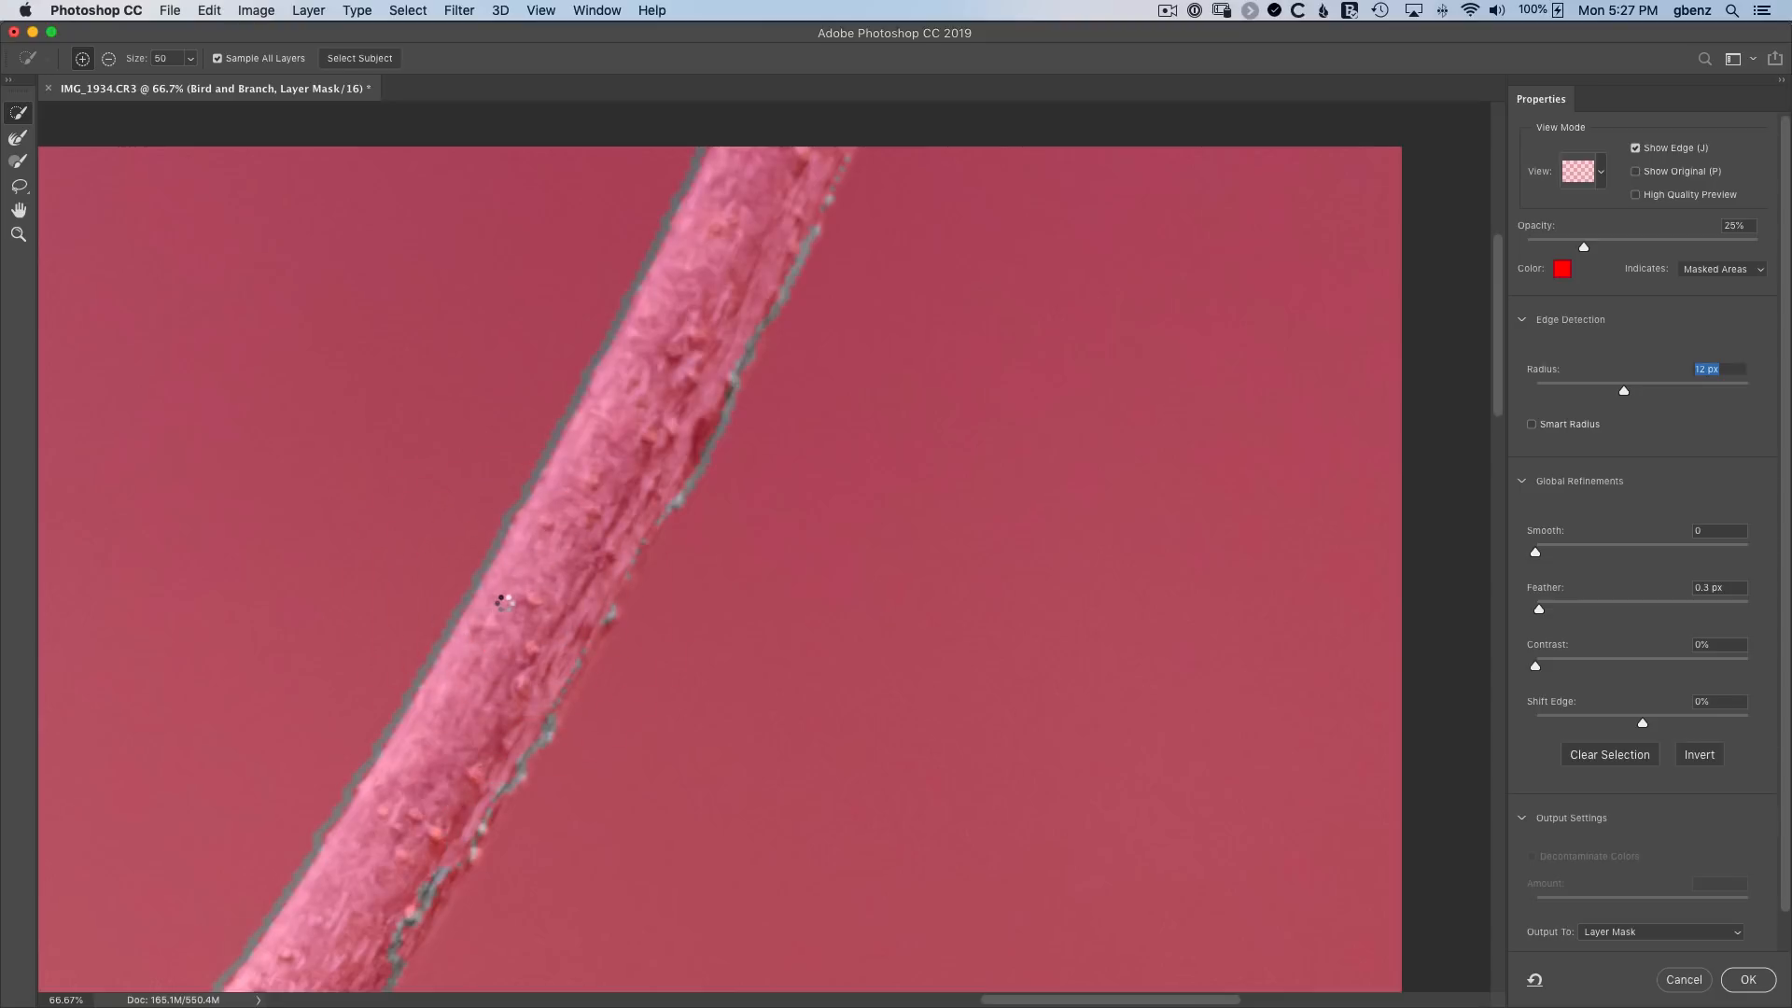
pyautogui.moveTo(573, 580)
pyautogui.mouseDown()
pyautogui.moveTo(678, 282)
pyautogui.moveTo(653, 402)
pyautogui.moveTo(524, 609)
pyautogui.mouseUp()
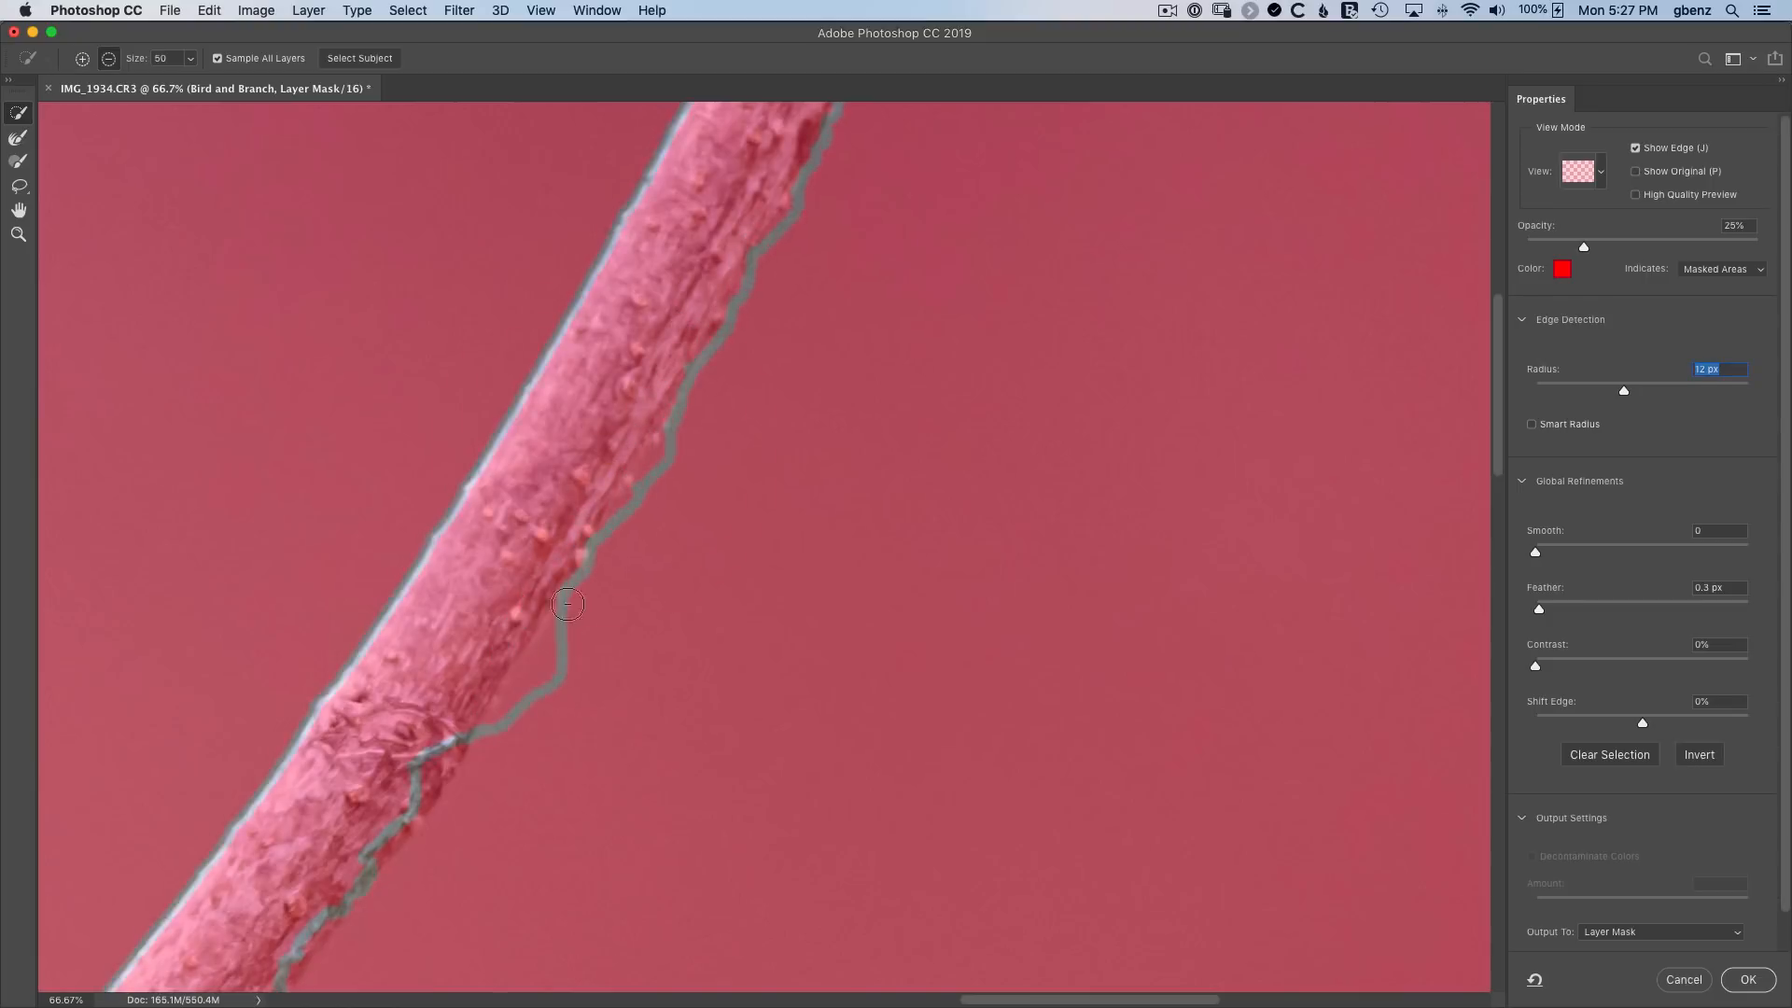
pyautogui.moveTo(466, 670); pyautogui.dragTo(667, 371)
pyautogui.moveTo(602, 467); pyautogui.dragTo(499, 686)
# Refine the mask around the bird's tail tip and wing tip with the Refine Edge brush.
pyautogui.moveTo(500, 691); pyautogui.dragTo(740, 412)
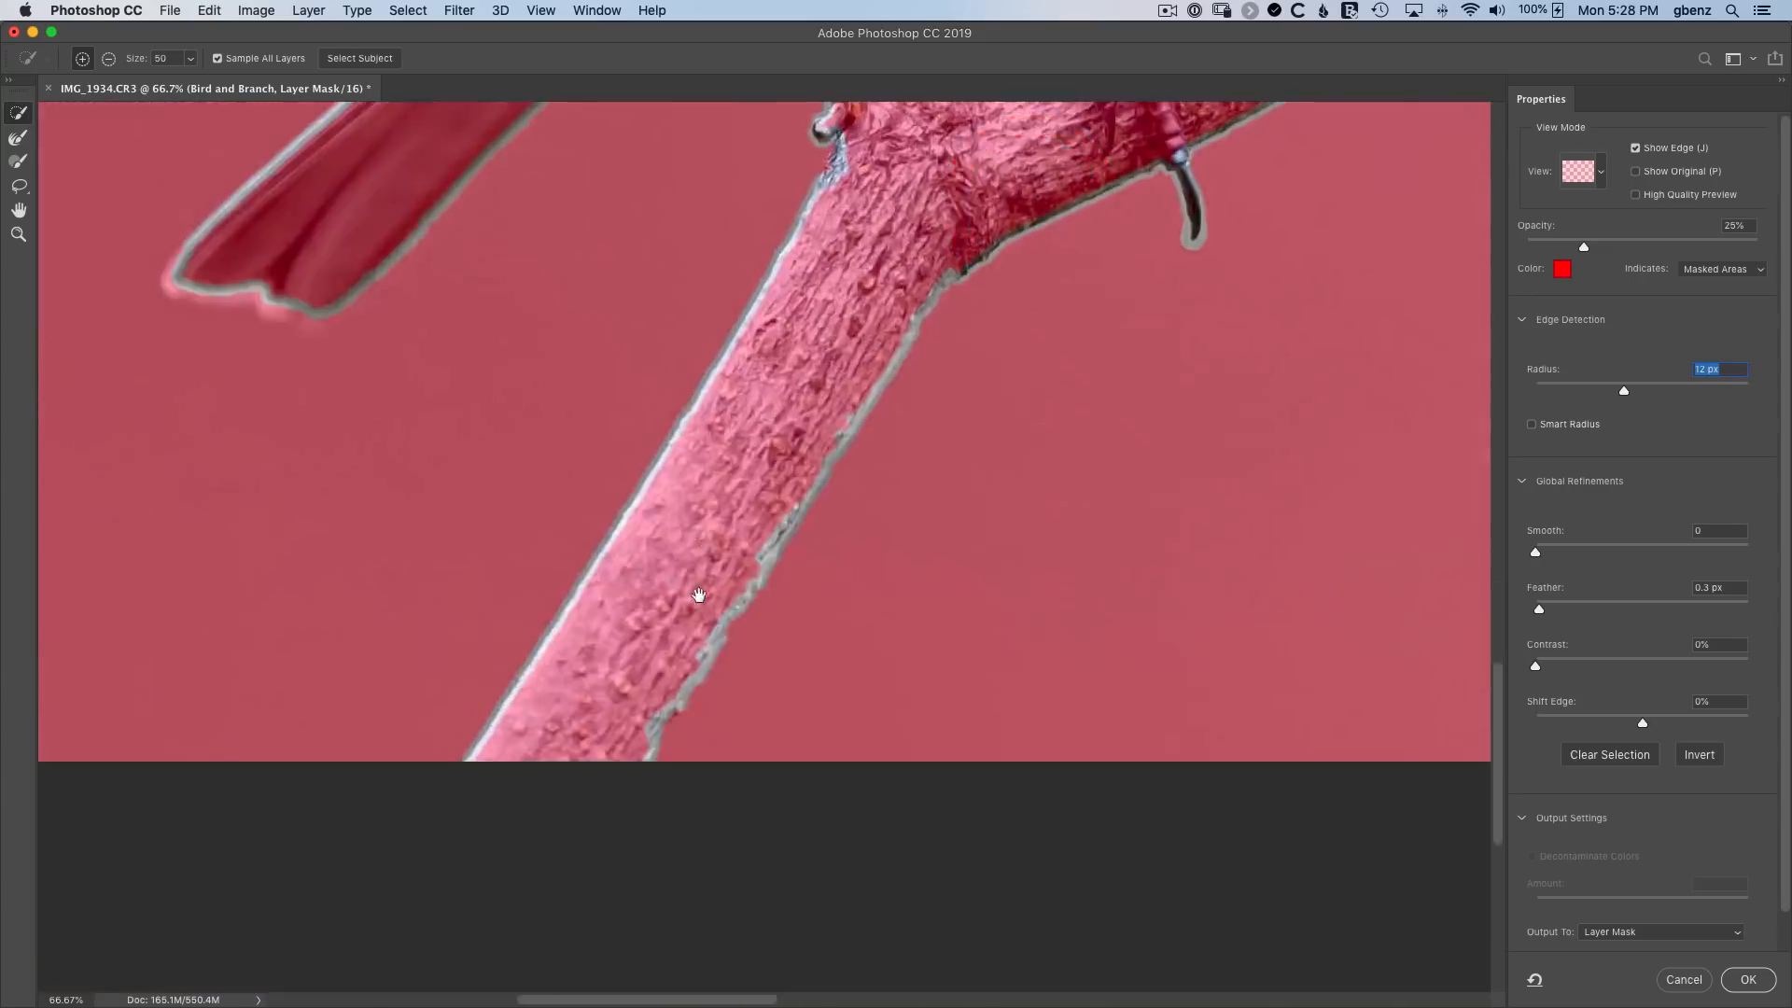
pyautogui.moveTo(704, 548); pyautogui.dragTo(916, 603)
pyautogui.press('r')
pyautogui.moveTo(561, 562); pyautogui.dragTo(720, 567)
pyautogui.moveTo(803, 308); pyautogui.dragTo(507, 728)
pyautogui.moveTo(625, 443); pyautogui.dragTo(668, 488)
pyautogui.moveTo(771, 381); pyautogui.dragTo(548, 725)
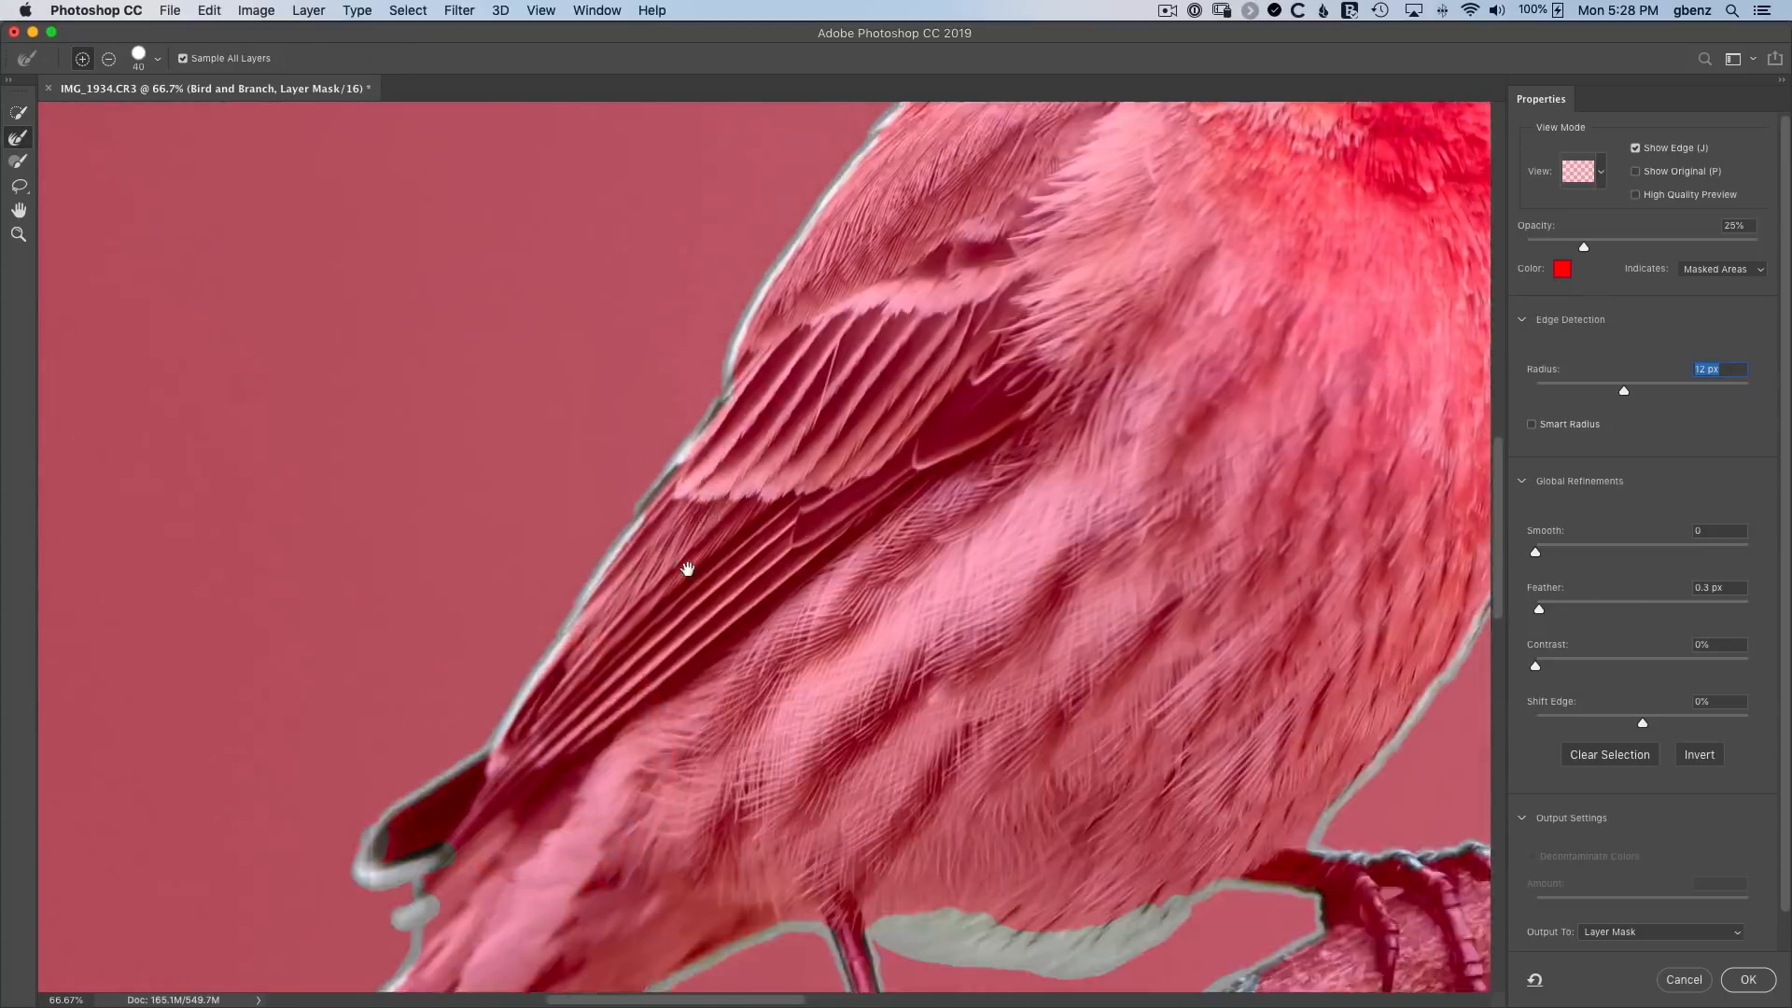
pyautogui.moveTo(1456, 775); pyautogui.dragTo(711, 500)
pyautogui.moveTo(1465, 220); pyautogui.dragTo(600, 712)
pyautogui.moveTo(952, 242)
pyautogui.mouseDown()
pyautogui.moveTo(657, 467)
pyautogui.moveTo(416, 866)
pyautogui.mouseUp()
# Clean up the selection along the upper branch's rough edge by subtracting background with Quick Selection.
pyautogui.press('w')
pyautogui.moveTo(672, 509); pyautogui.dragTo(661, 554)
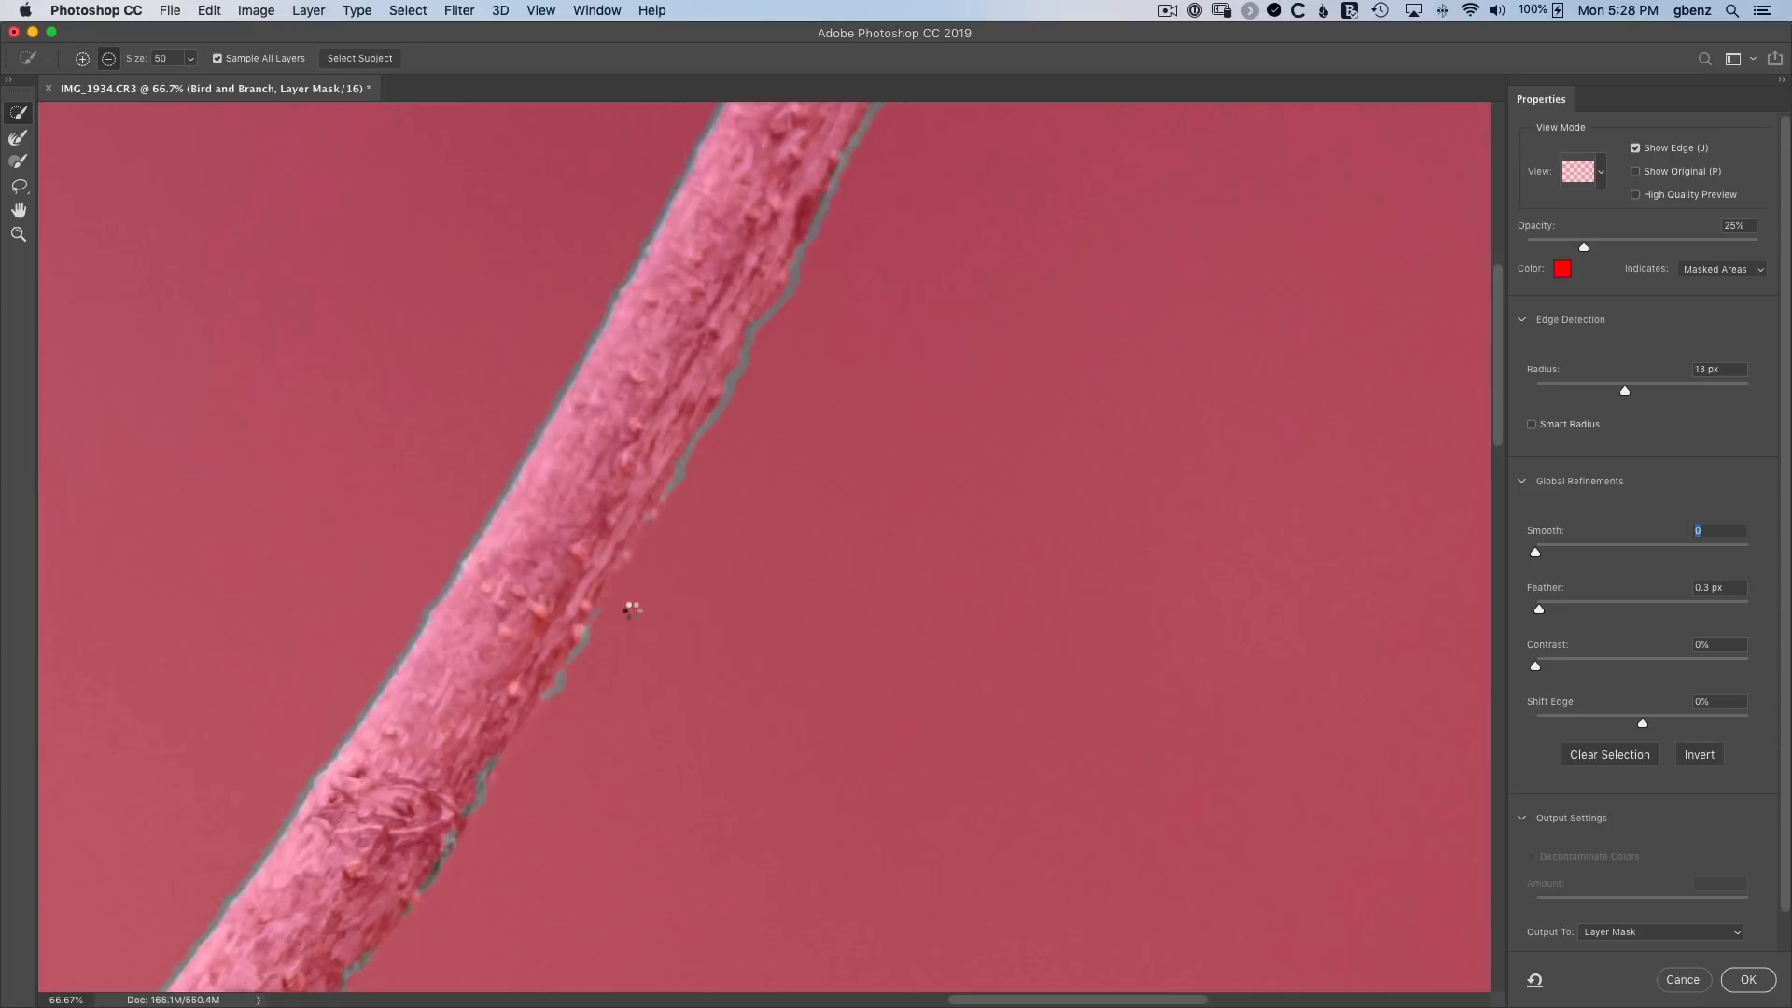
pyautogui.press('super+0')
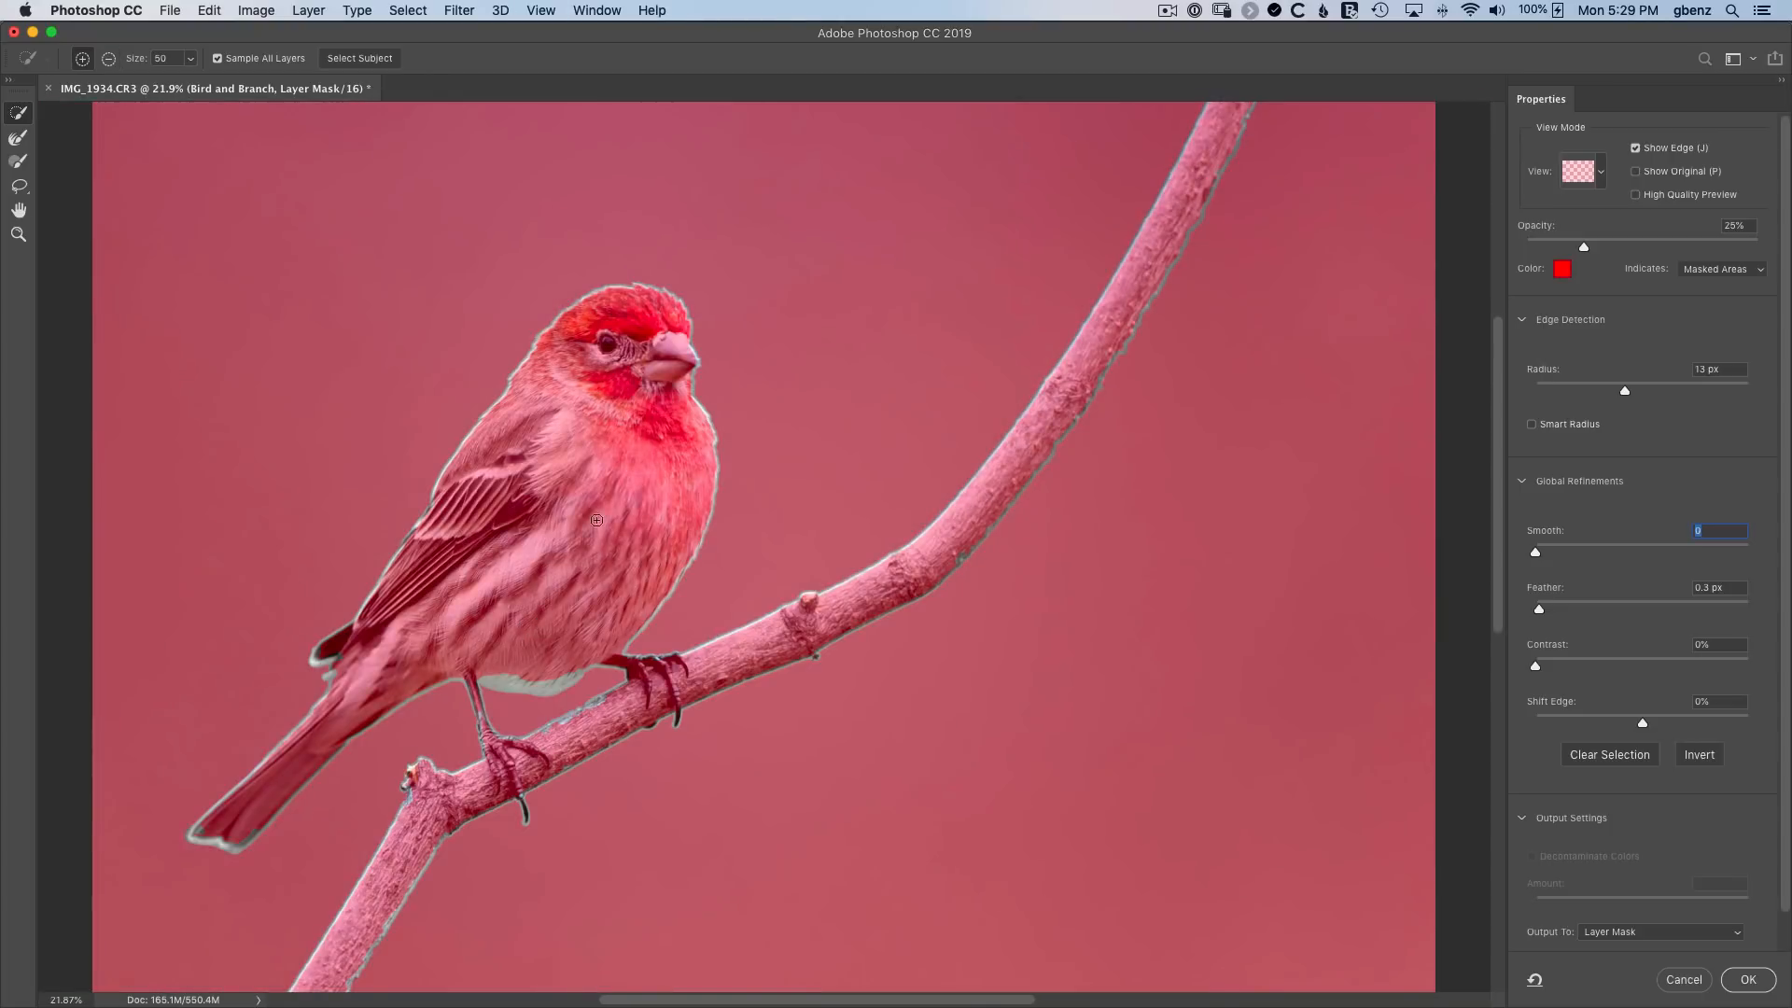
# Turn off Show Edge, output the refined selection to the layer mask and decline painting in the refined edges with a brush.
pyautogui.click(1635, 150)
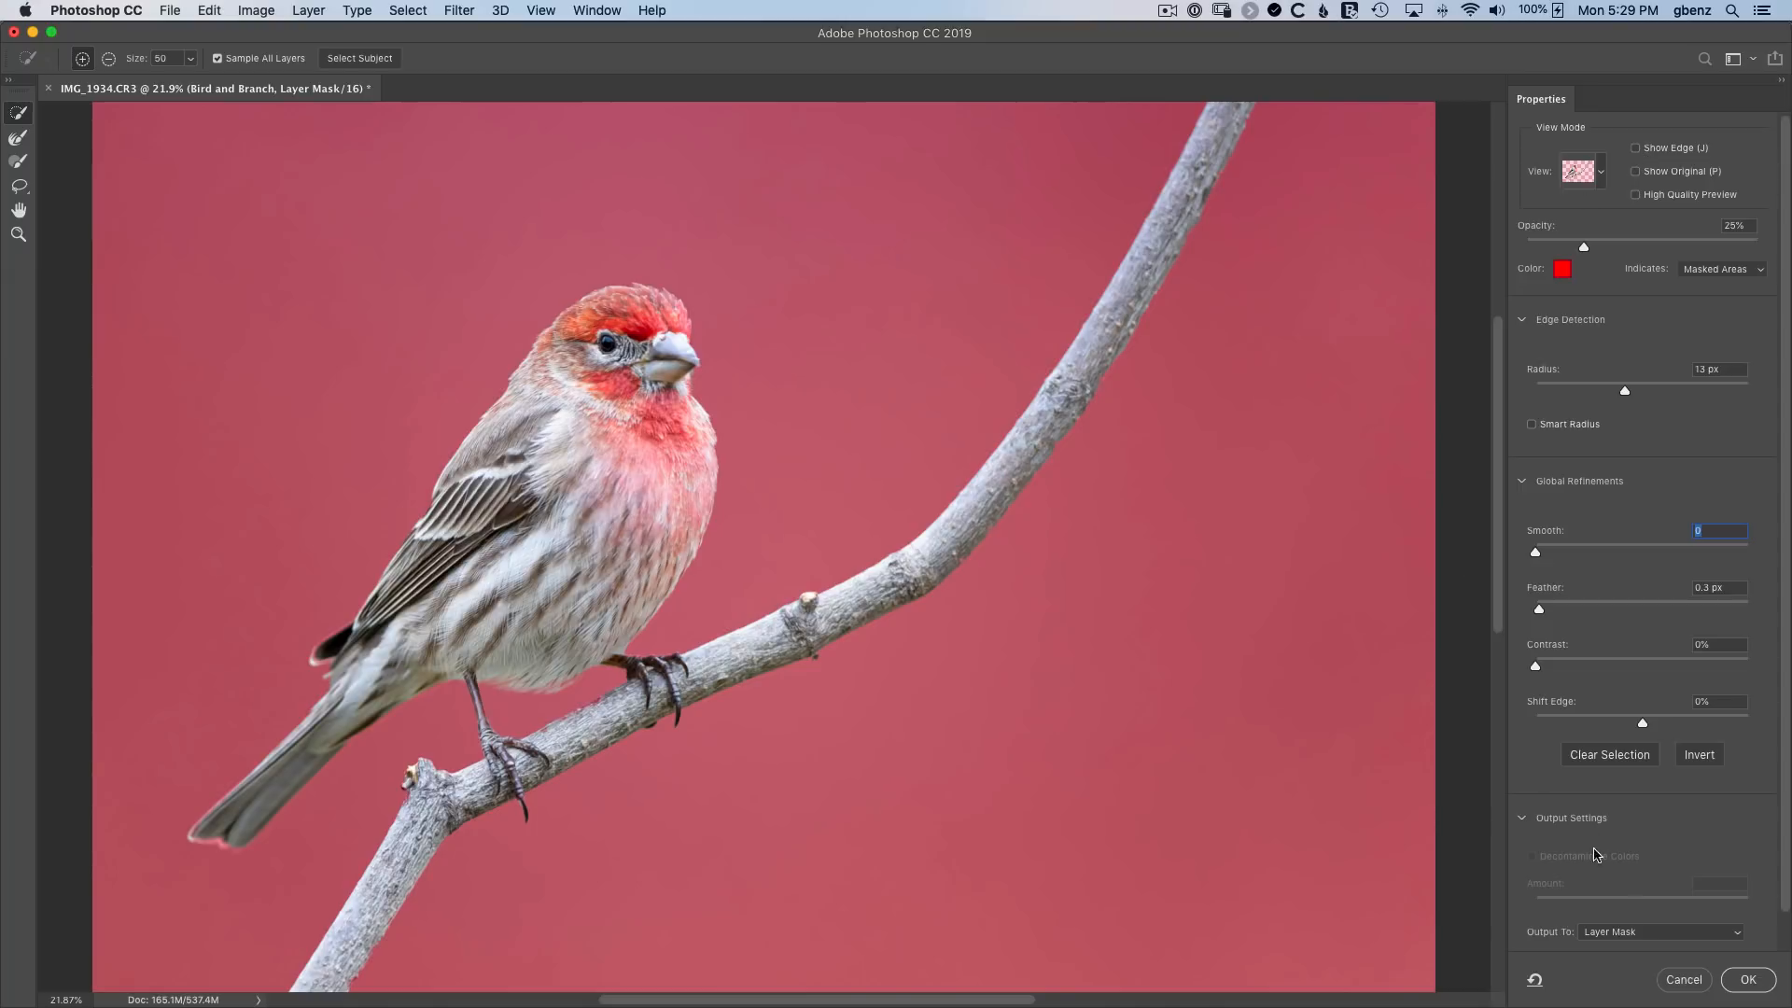
pyautogui.click(1742, 979)
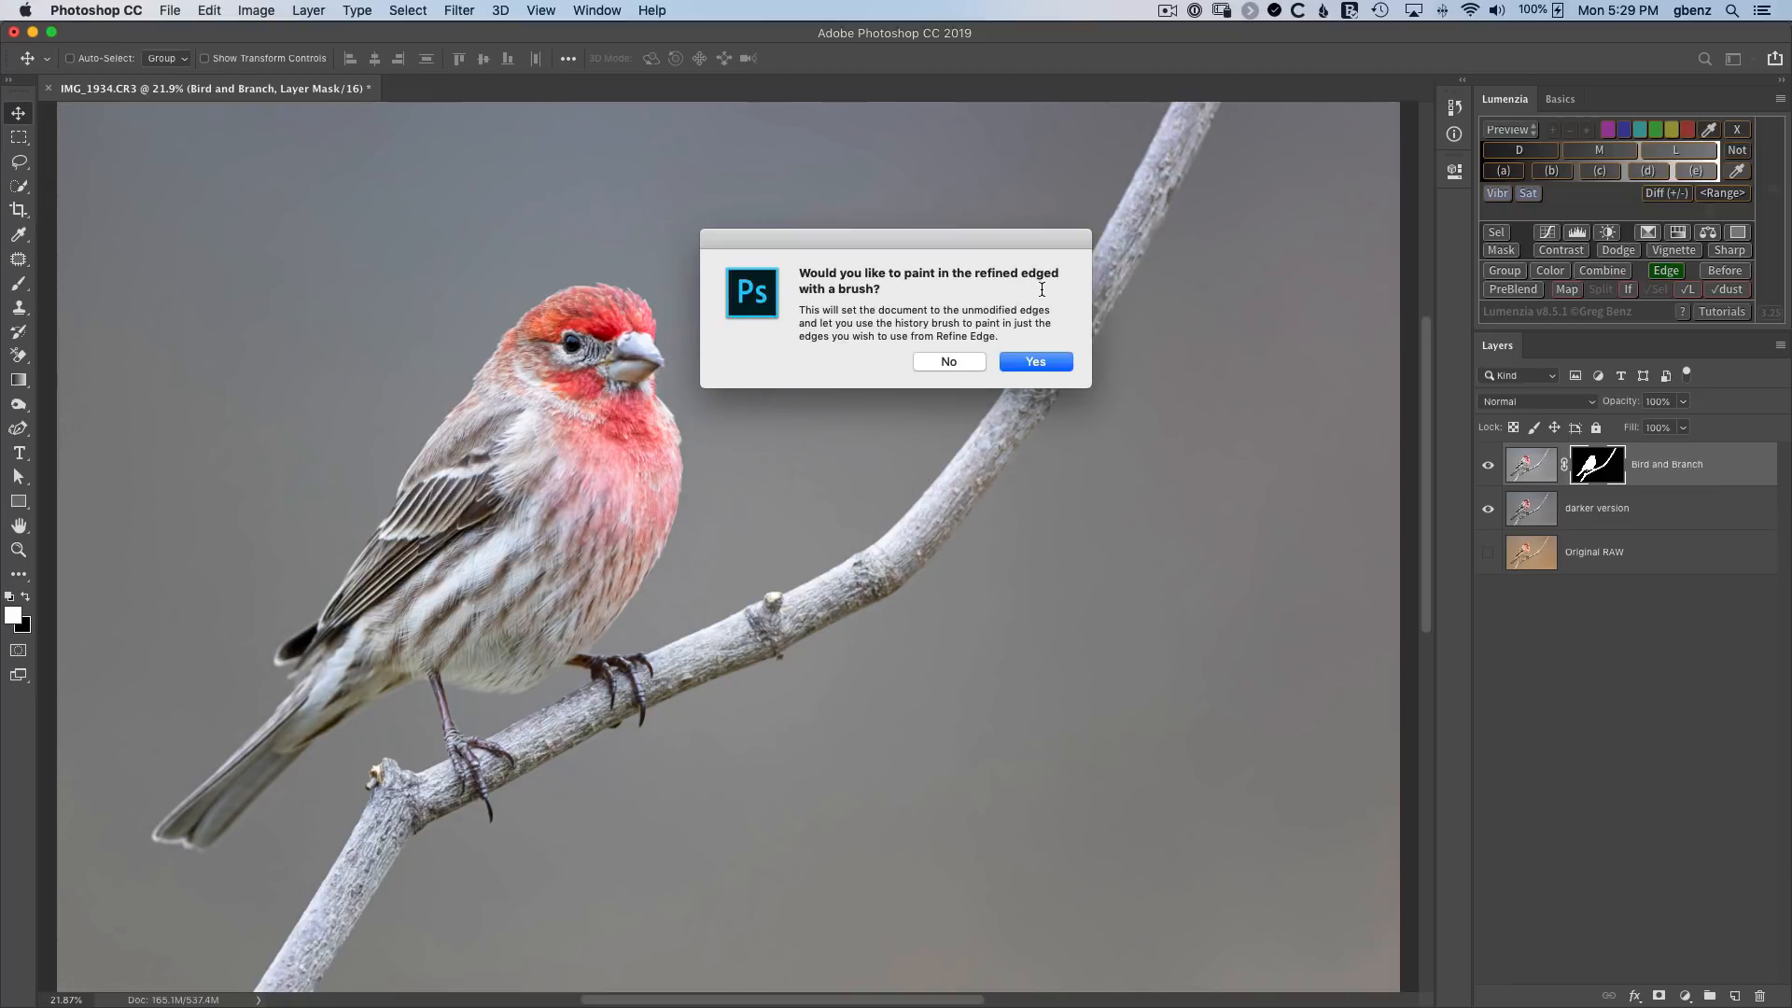
pyautogui.click(951, 360)
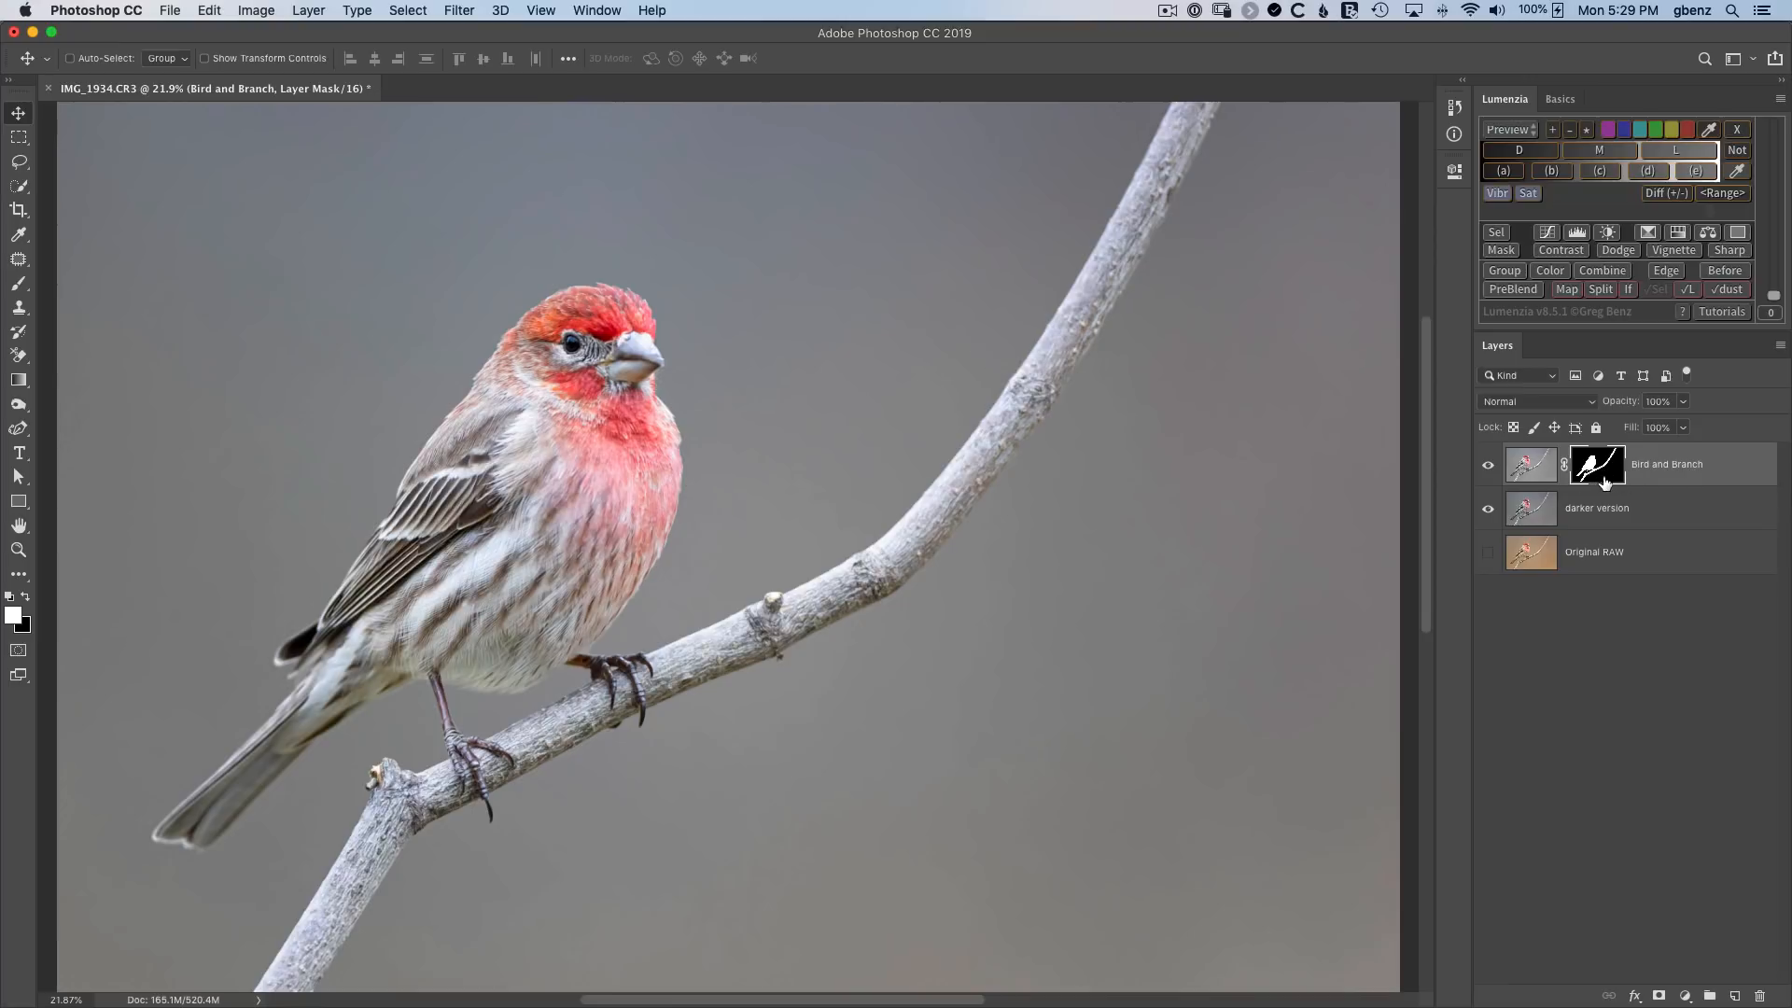
# Toggle the visibility of the Bird and Branch layer to compare the image with and without it.
pyautogui.click(1488, 469)
pyautogui.click(1488, 469)
pyautogui.click(1489, 470)
pyautogui.click(1489, 471)
pyautogui.click(1488, 470)
pyautogui.click(1487, 469)
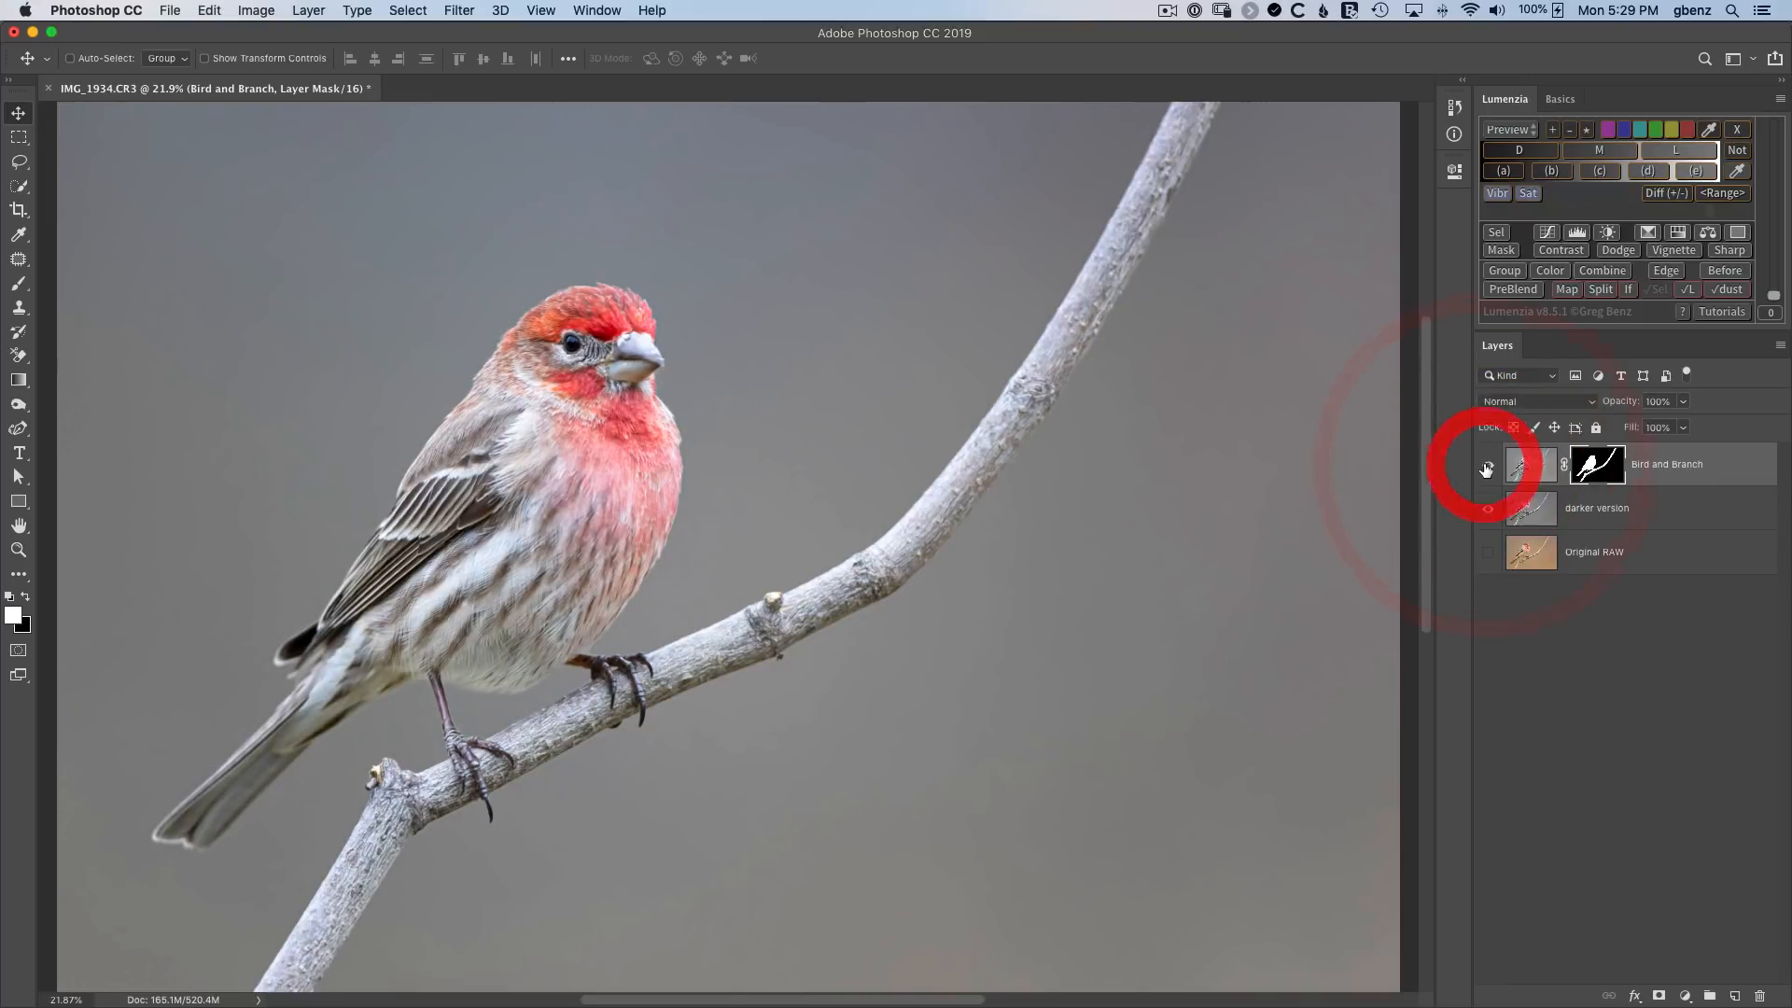
# Examine the mask edges close up around the bird's tail, body, feet and the branch.
pyautogui.press('z')
pyautogui.moveTo(530, 622); pyautogui.dragTo(605, 655)
pyautogui.press('space')
pyautogui.moveTo(606, 656); pyautogui.dragTo(928, 371)
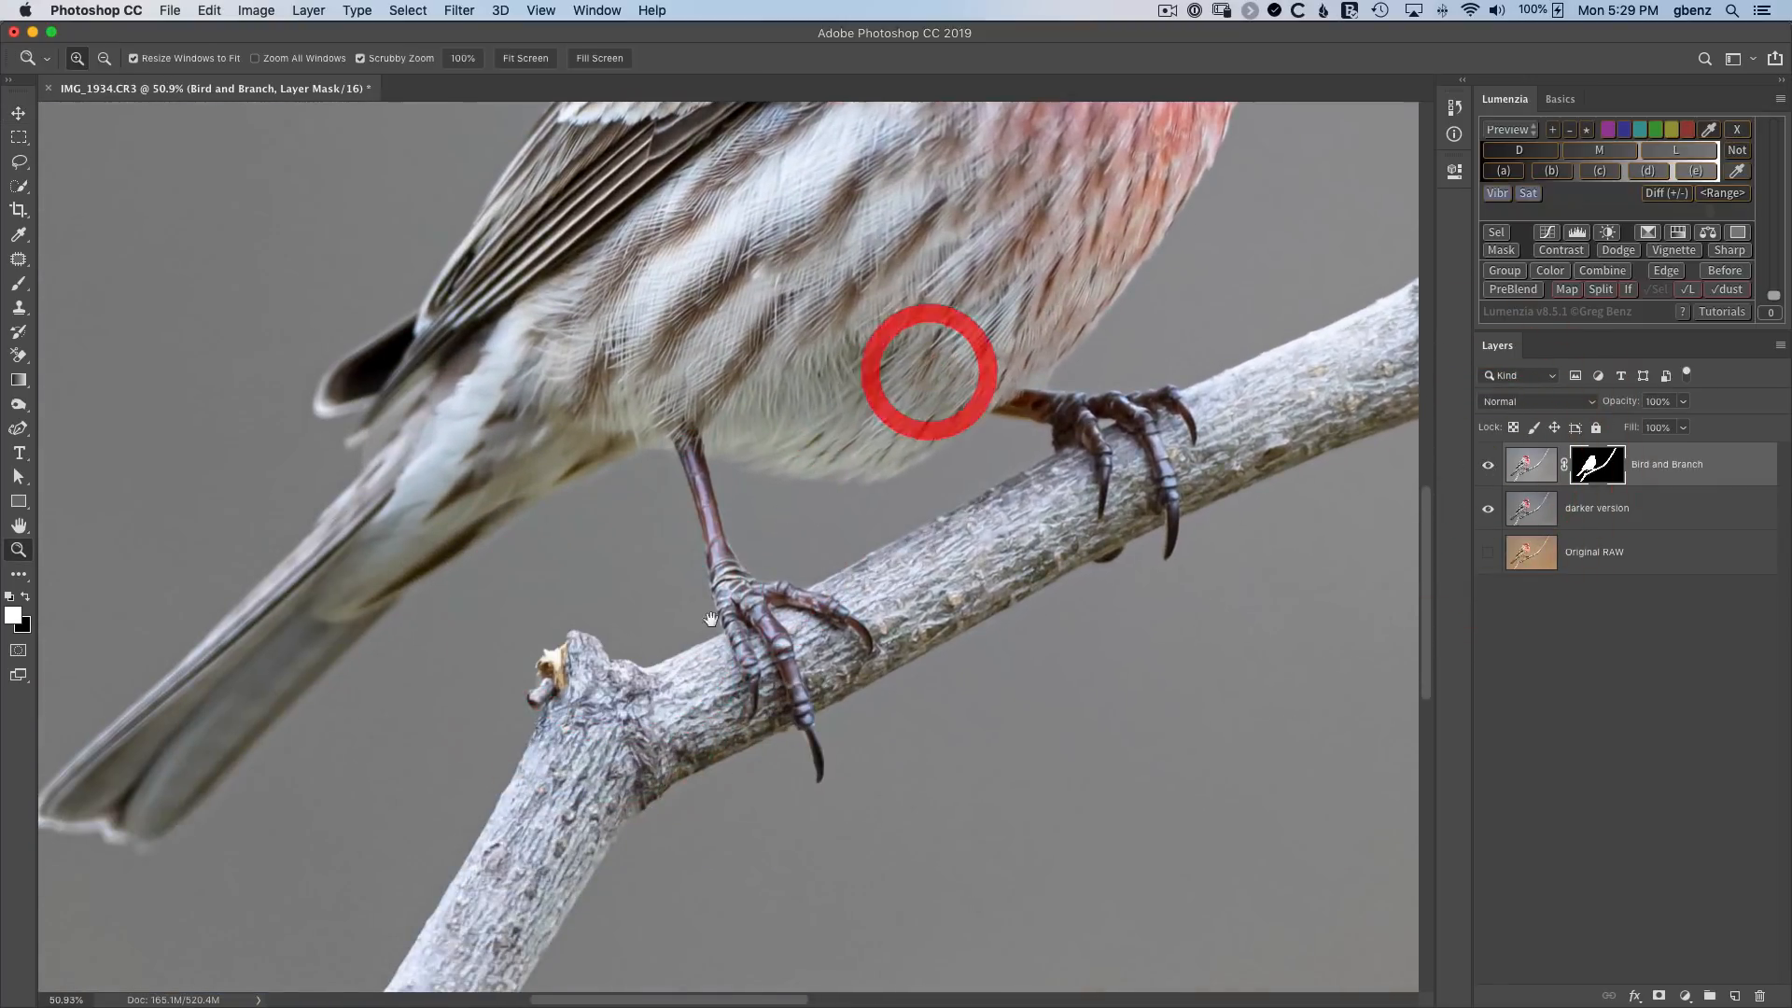
pyautogui.moveTo(690, 691); pyautogui.dragTo(941, 401)
pyautogui.moveTo(761, 422); pyautogui.dragTo(708, 756)
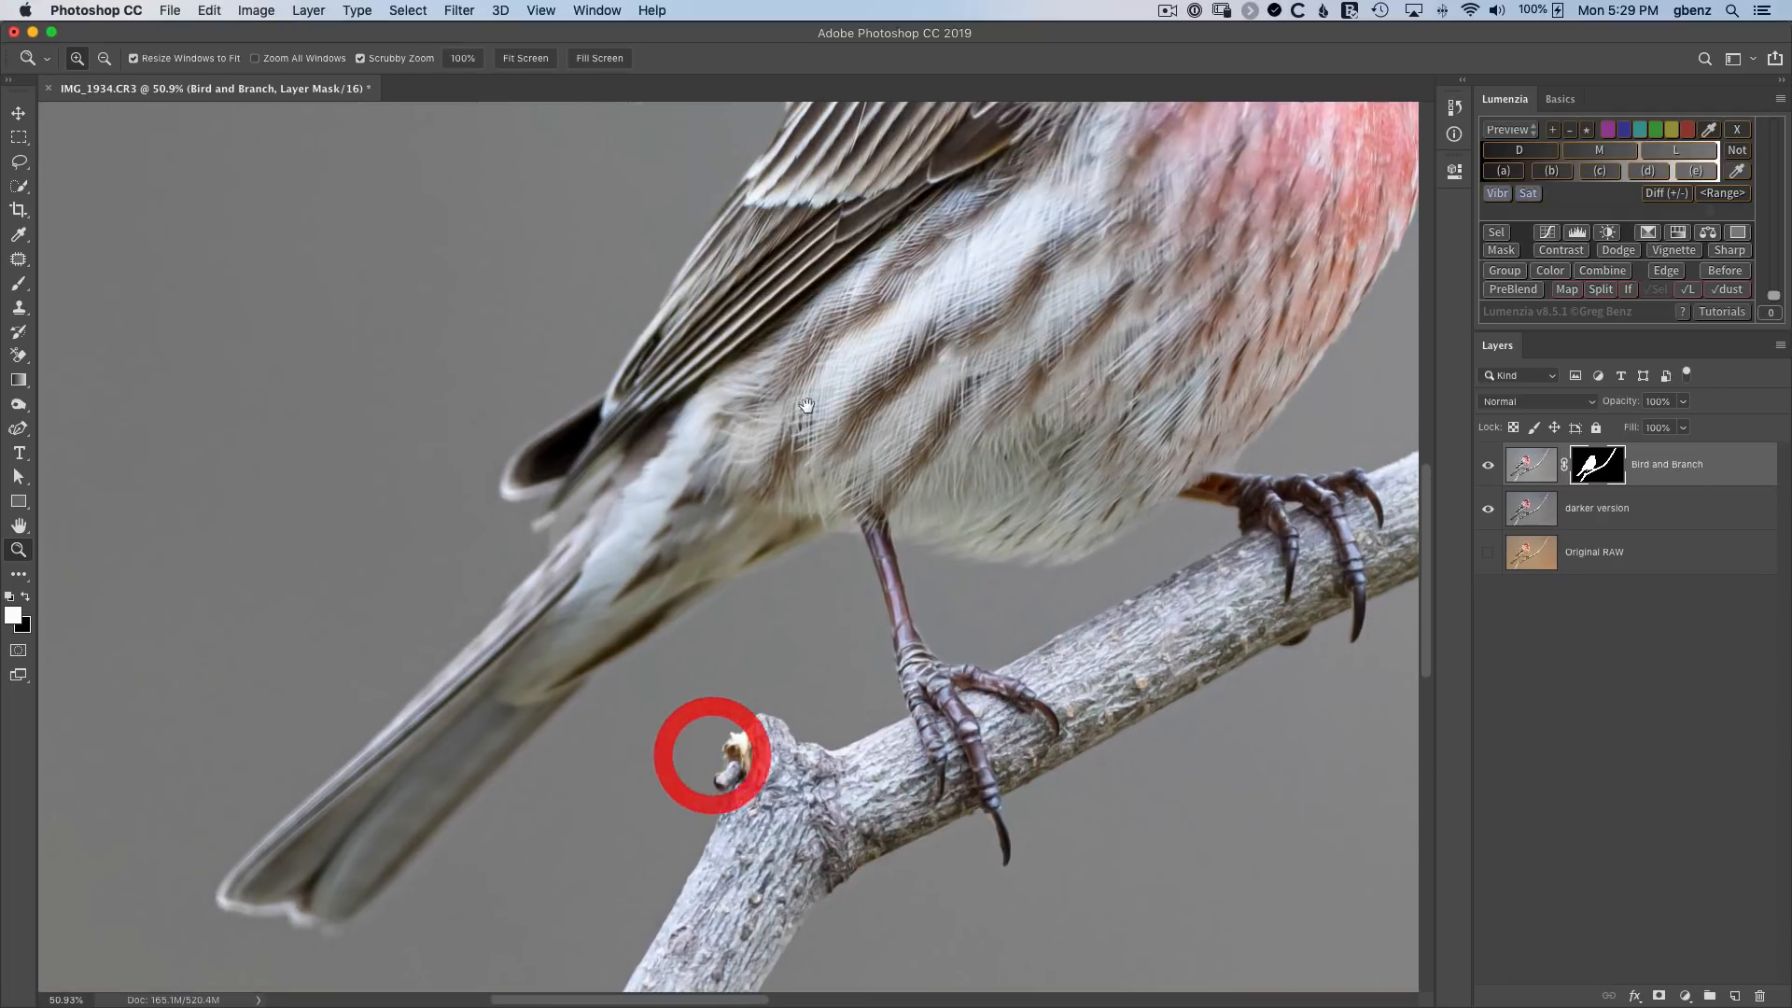
pyautogui.moveTo(793, 364); pyautogui.dragTo(708, 748)
pyautogui.moveTo(888, 463); pyautogui.dragTo(697, 726)
pyautogui.moveTo(917, 622); pyautogui.dragTo(620, 420)
pyautogui.moveTo(809, 676)
pyautogui.mouseDown()
pyautogui.moveTo(716, 476)
pyautogui.moveTo(669, 425)
pyautogui.mouseUp()
pyautogui.moveTo(922, 524)
pyautogui.mouseDown()
pyautogui.moveTo(476, 706)
pyautogui.moveTo(501, 688)
pyautogui.mouseUp()
pyautogui.moveTo(844, 443); pyautogui.dragTo(532, 764)
pyautogui.moveTo(792, 504)
pyautogui.mouseDown()
pyautogui.moveTo(536, 779)
pyautogui.moveTo(1012, 380)
pyautogui.mouseUp()
pyautogui.moveTo(549, 722); pyautogui.dragTo(1052, 448)
pyautogui.moveTo(676, 656); pyautogui.dragTo(1008, 496)
pyautogui.moveTo(834, 618); pyautogui.dragTo(780, 516)
pyautogui.moveTo(720, 599); pyautogui.dragTo(975, 512)
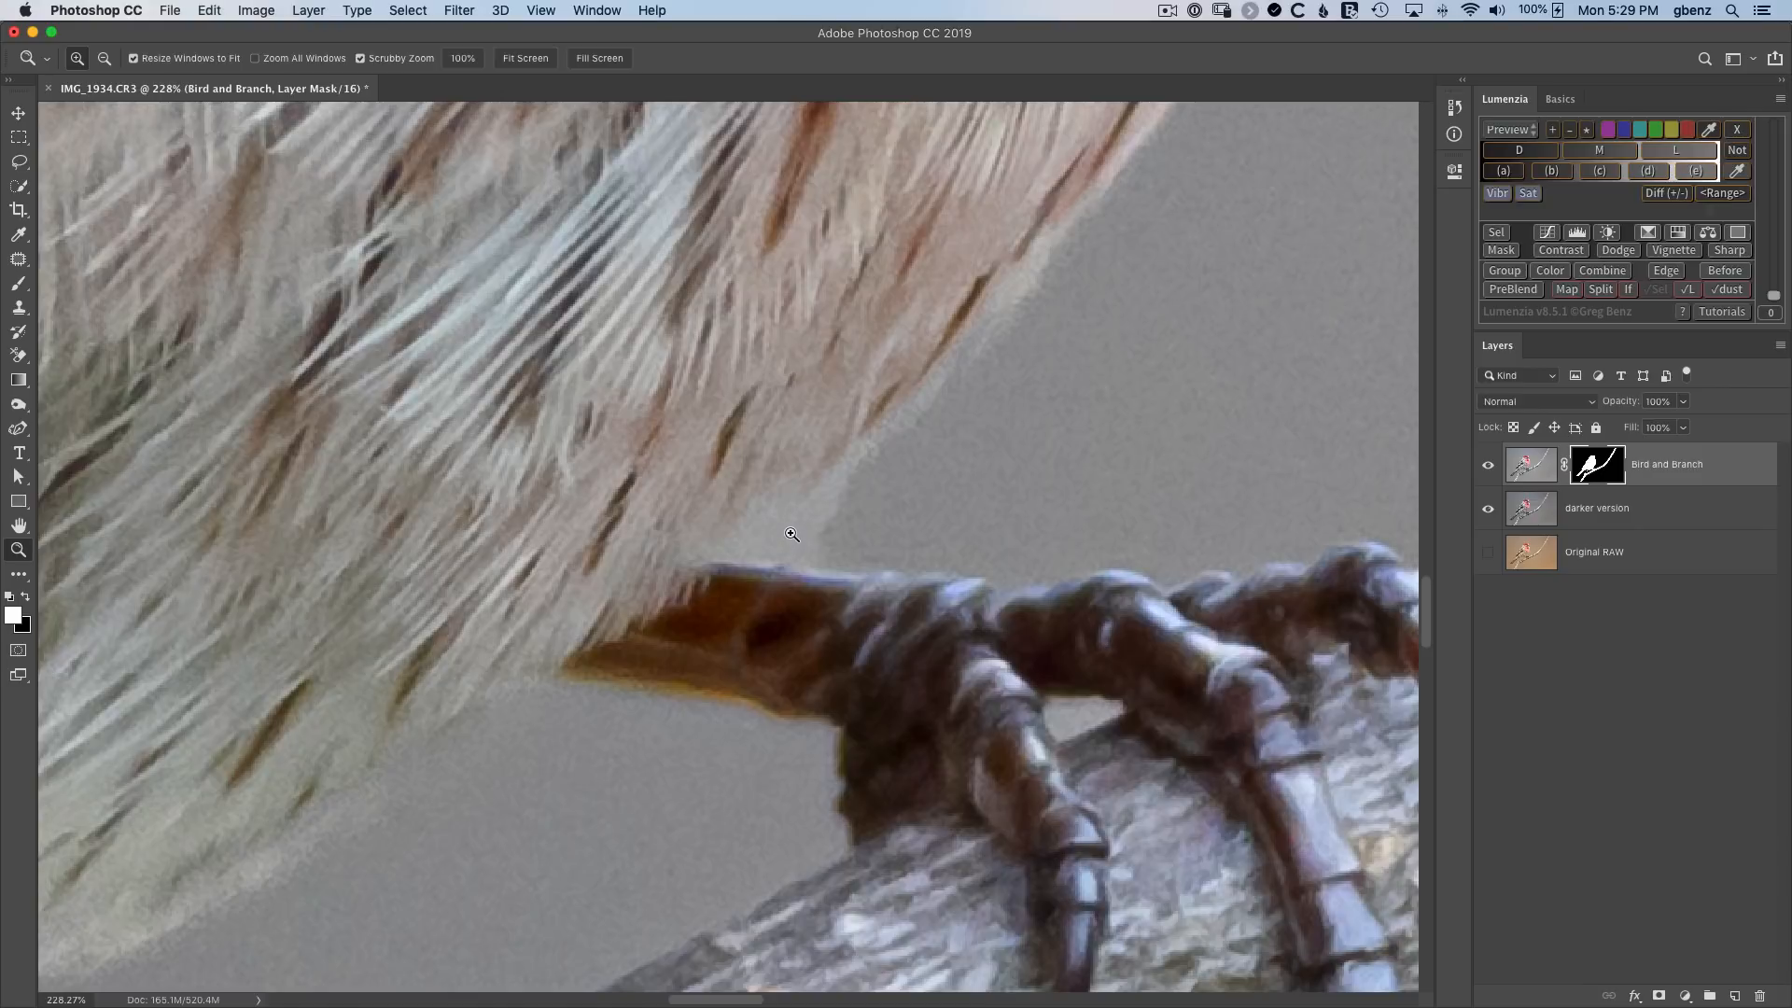
# Paint black with a size 7 brush on the Bird and Branch mask over the light spot between the belly and front leg.
pyautogui.press('b')
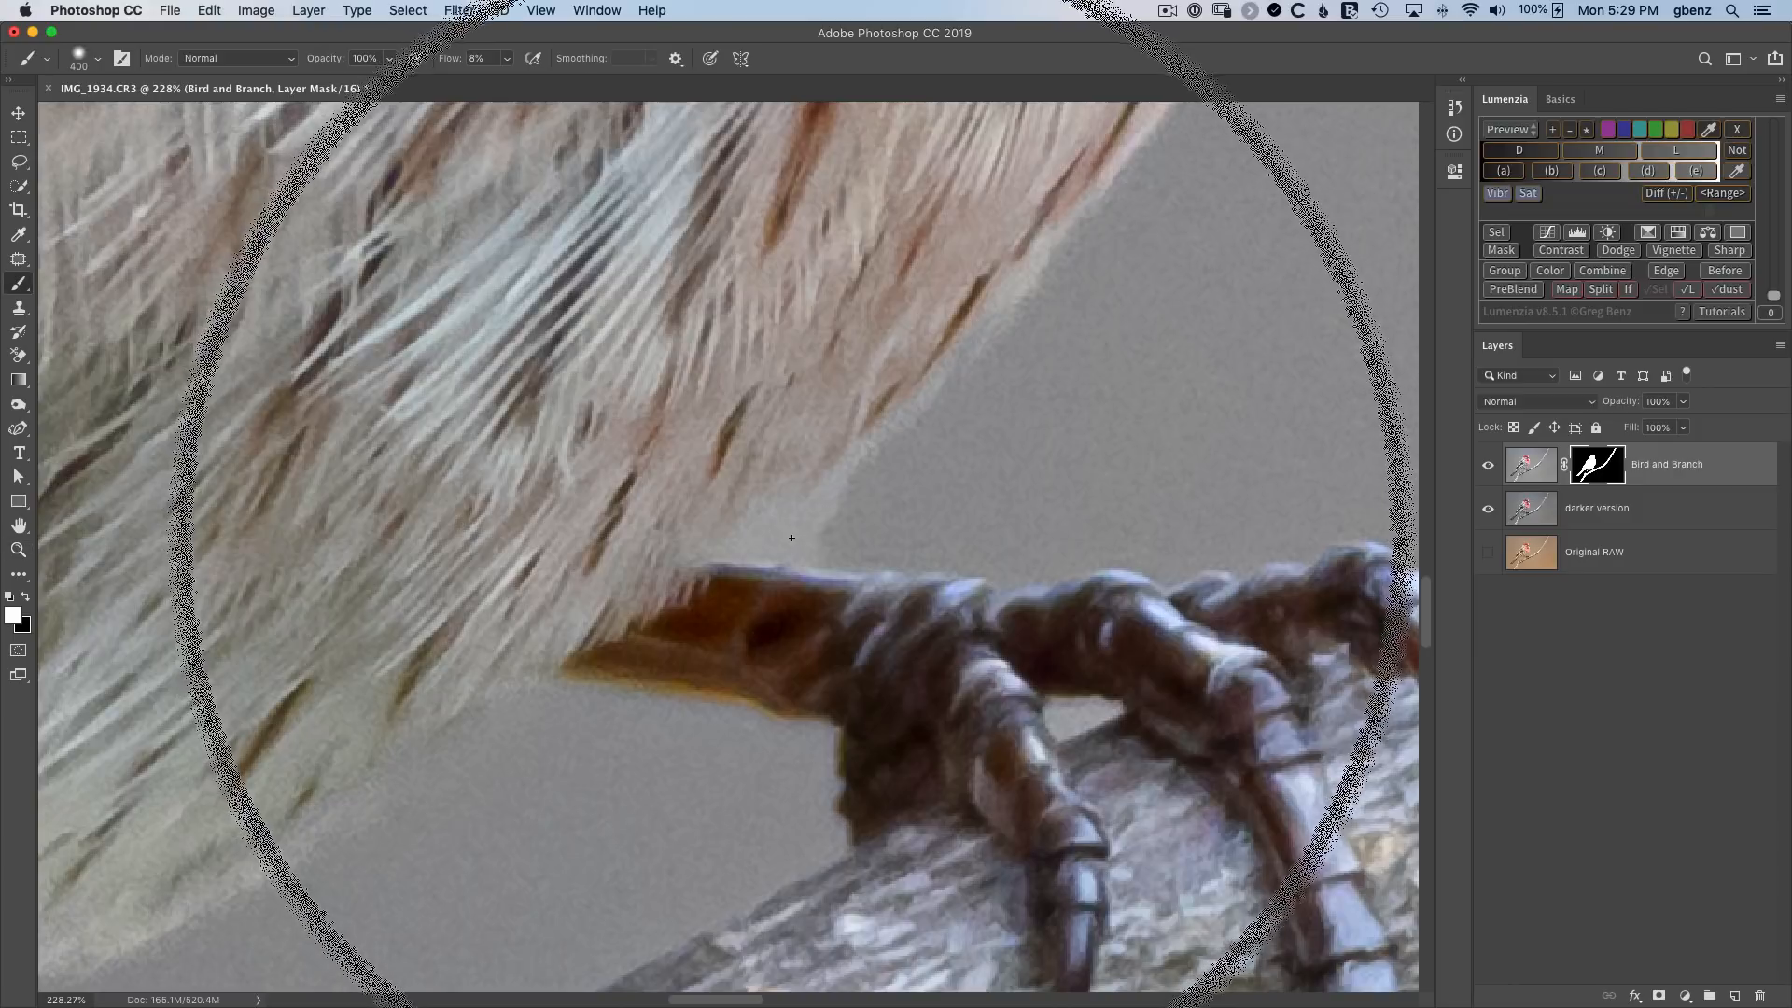
pyautogui.press('[')
pyautogui.press('[')
pyautogui.press('[')
pyautogui.press('[')
pyautogui.press('[')
pyautogui.press('[')
pyautogui.press('[')
pyautogui.press('[')
pyautogui.press('[')
pyautogui.press('[')
pyautogui.press('[')
pyautogui.press('[')
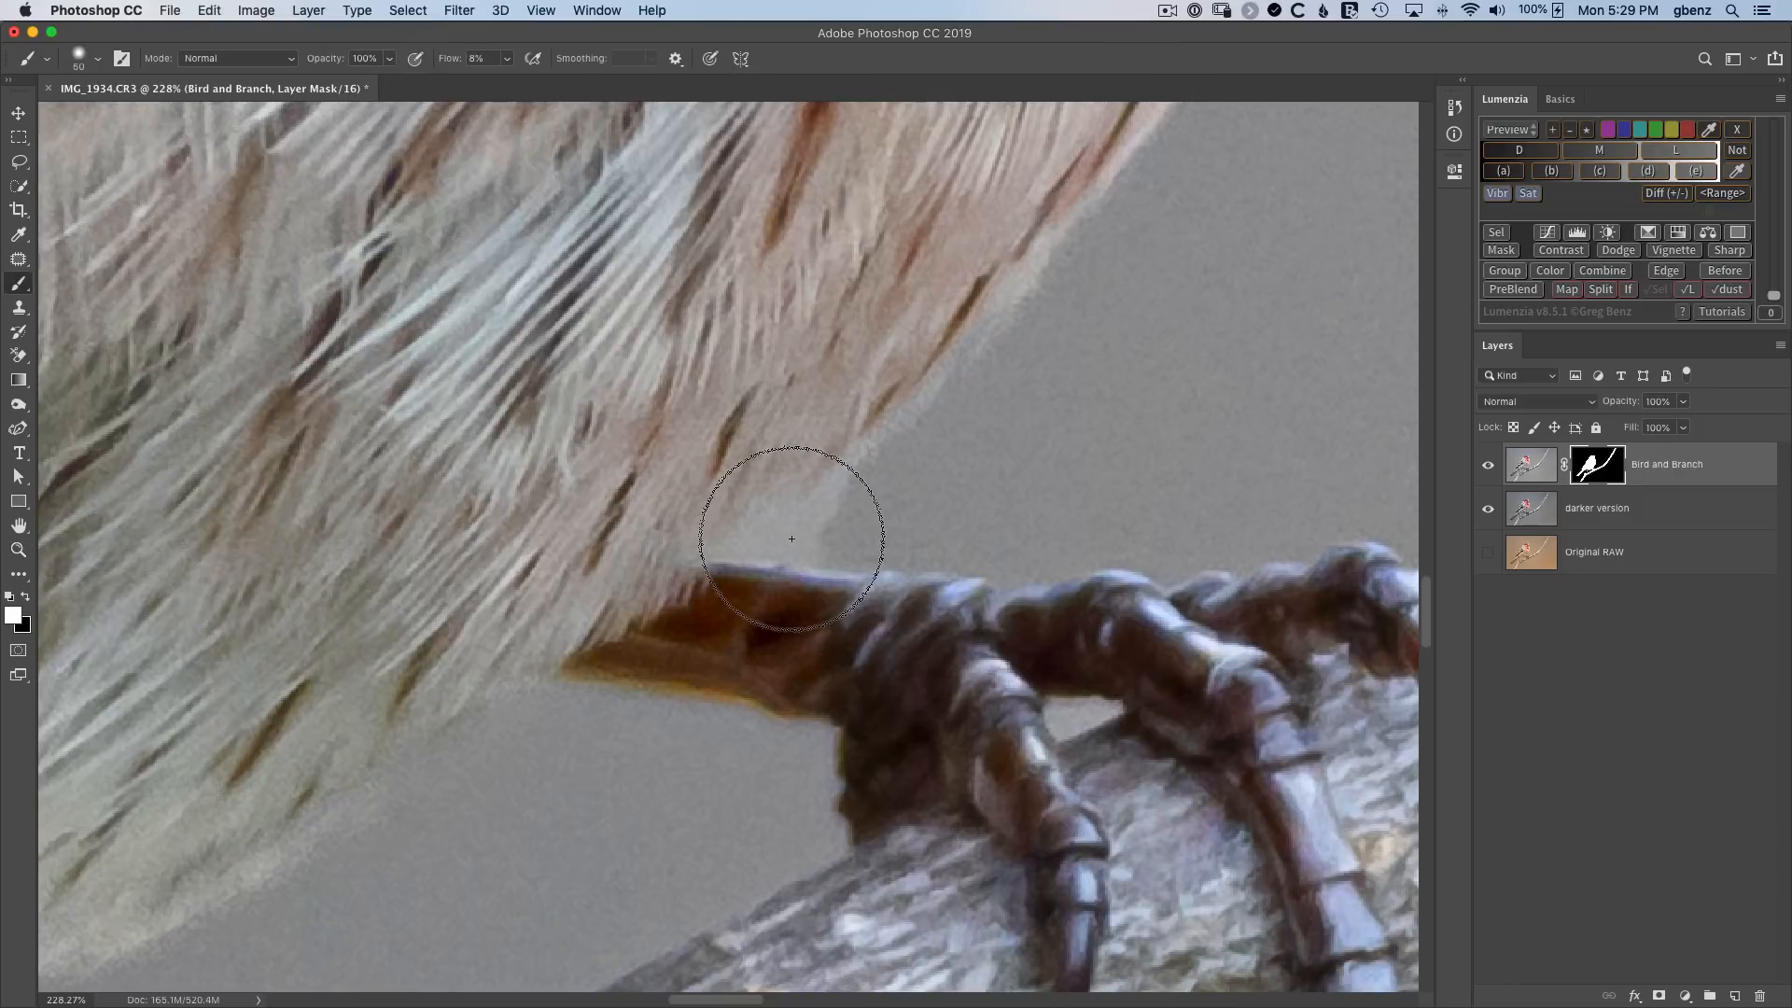
pyautogui.press('[')
pyautogui.press('[')
pyautogui.press('[')
pyautogui.press('[')
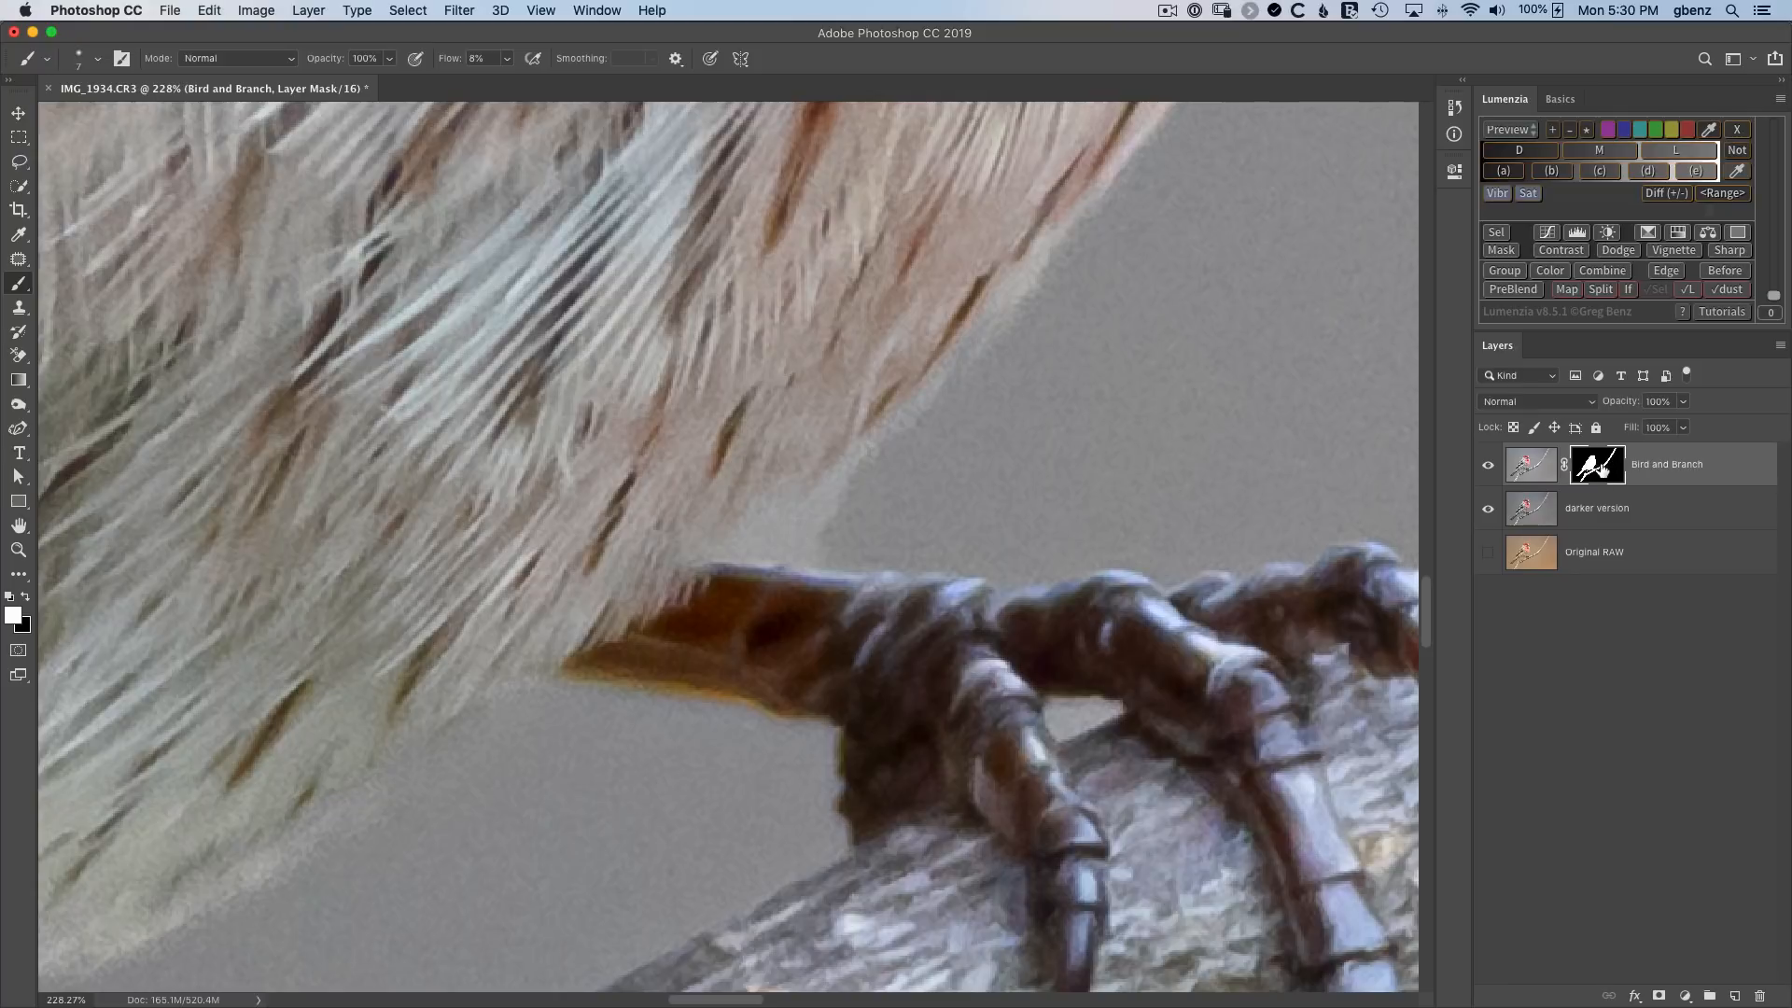
pyautogui.keyDown('alt'); pyautogui.click(1607, 470); pyautogui.keyUp('alt')
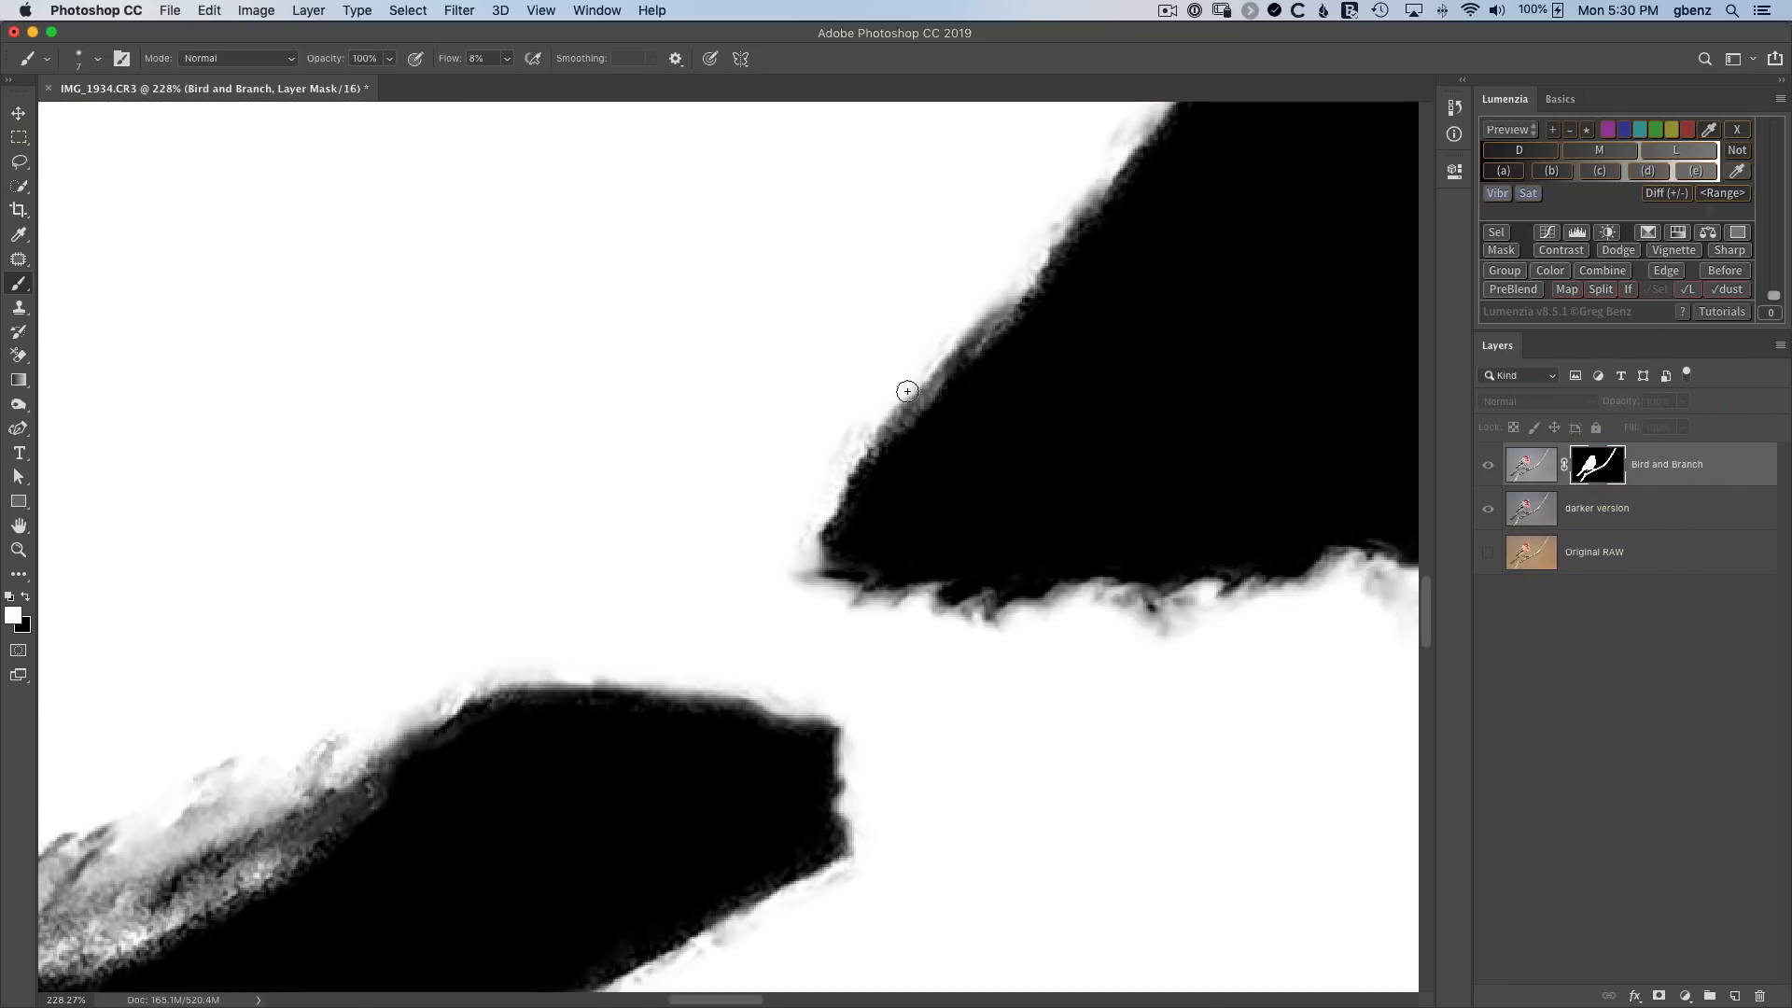
pyautogui.keyDown('alt'); pyautogui.click(1598, 464); pyautogui.keyUp('alt')
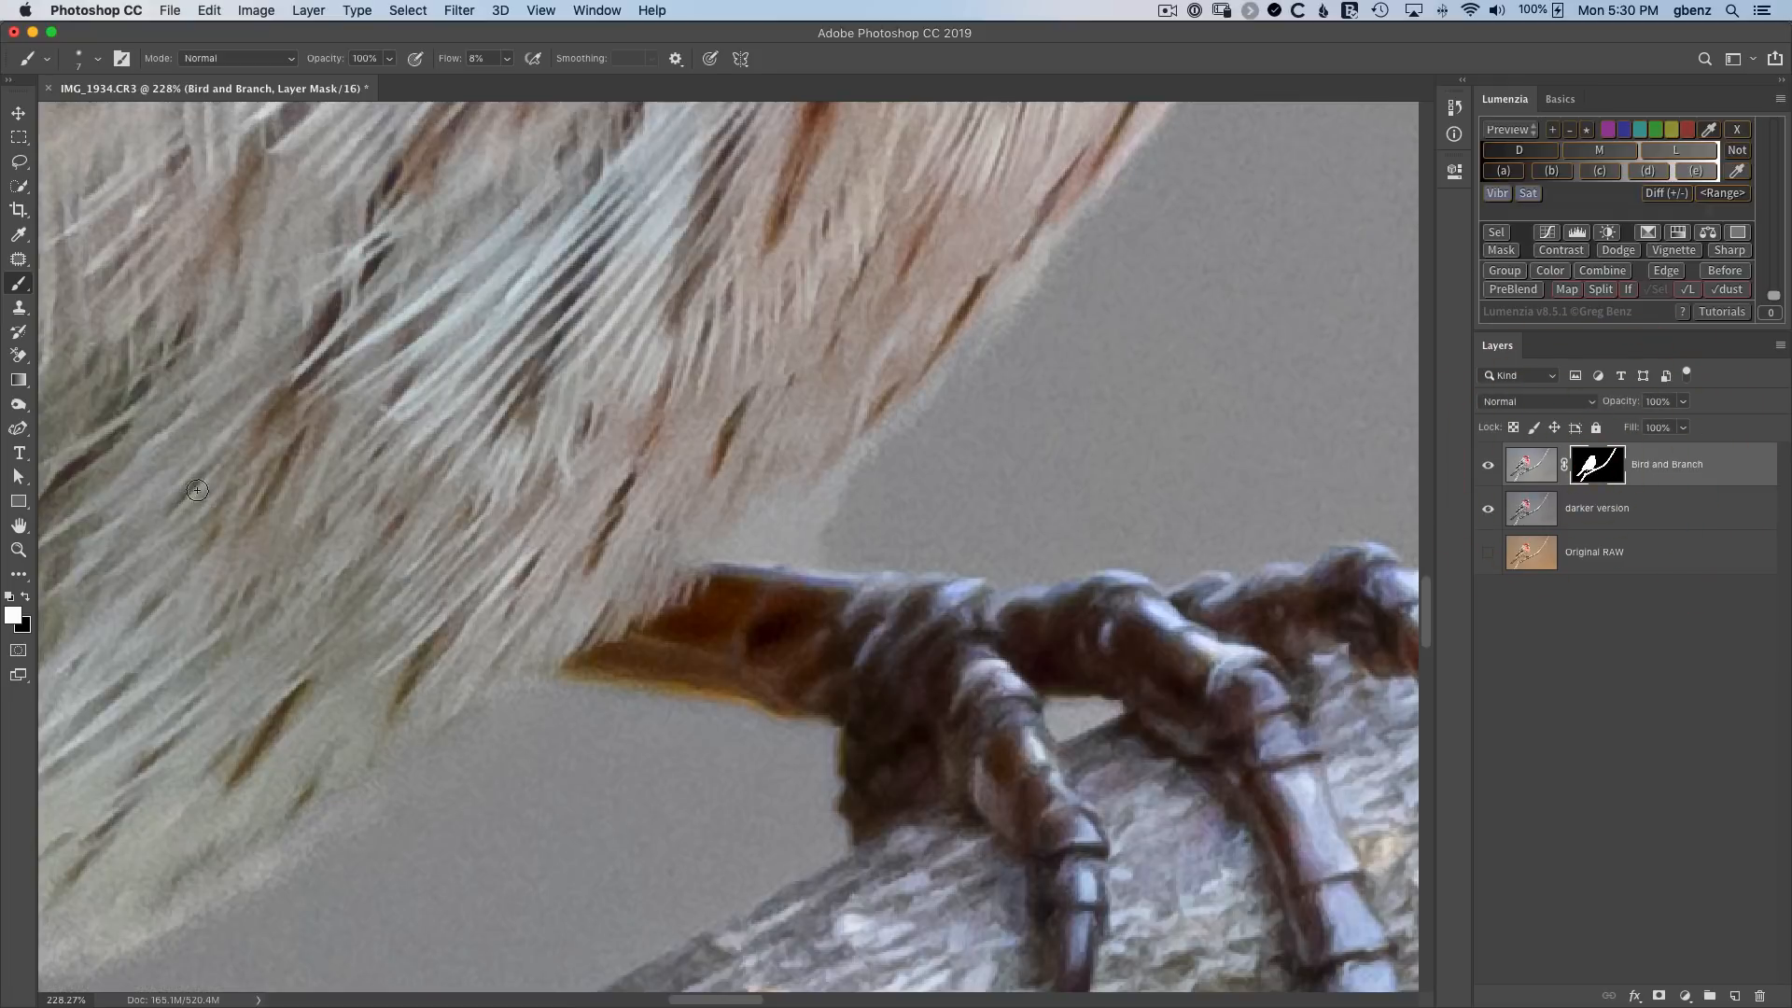
pyautogui.click(25, 597)
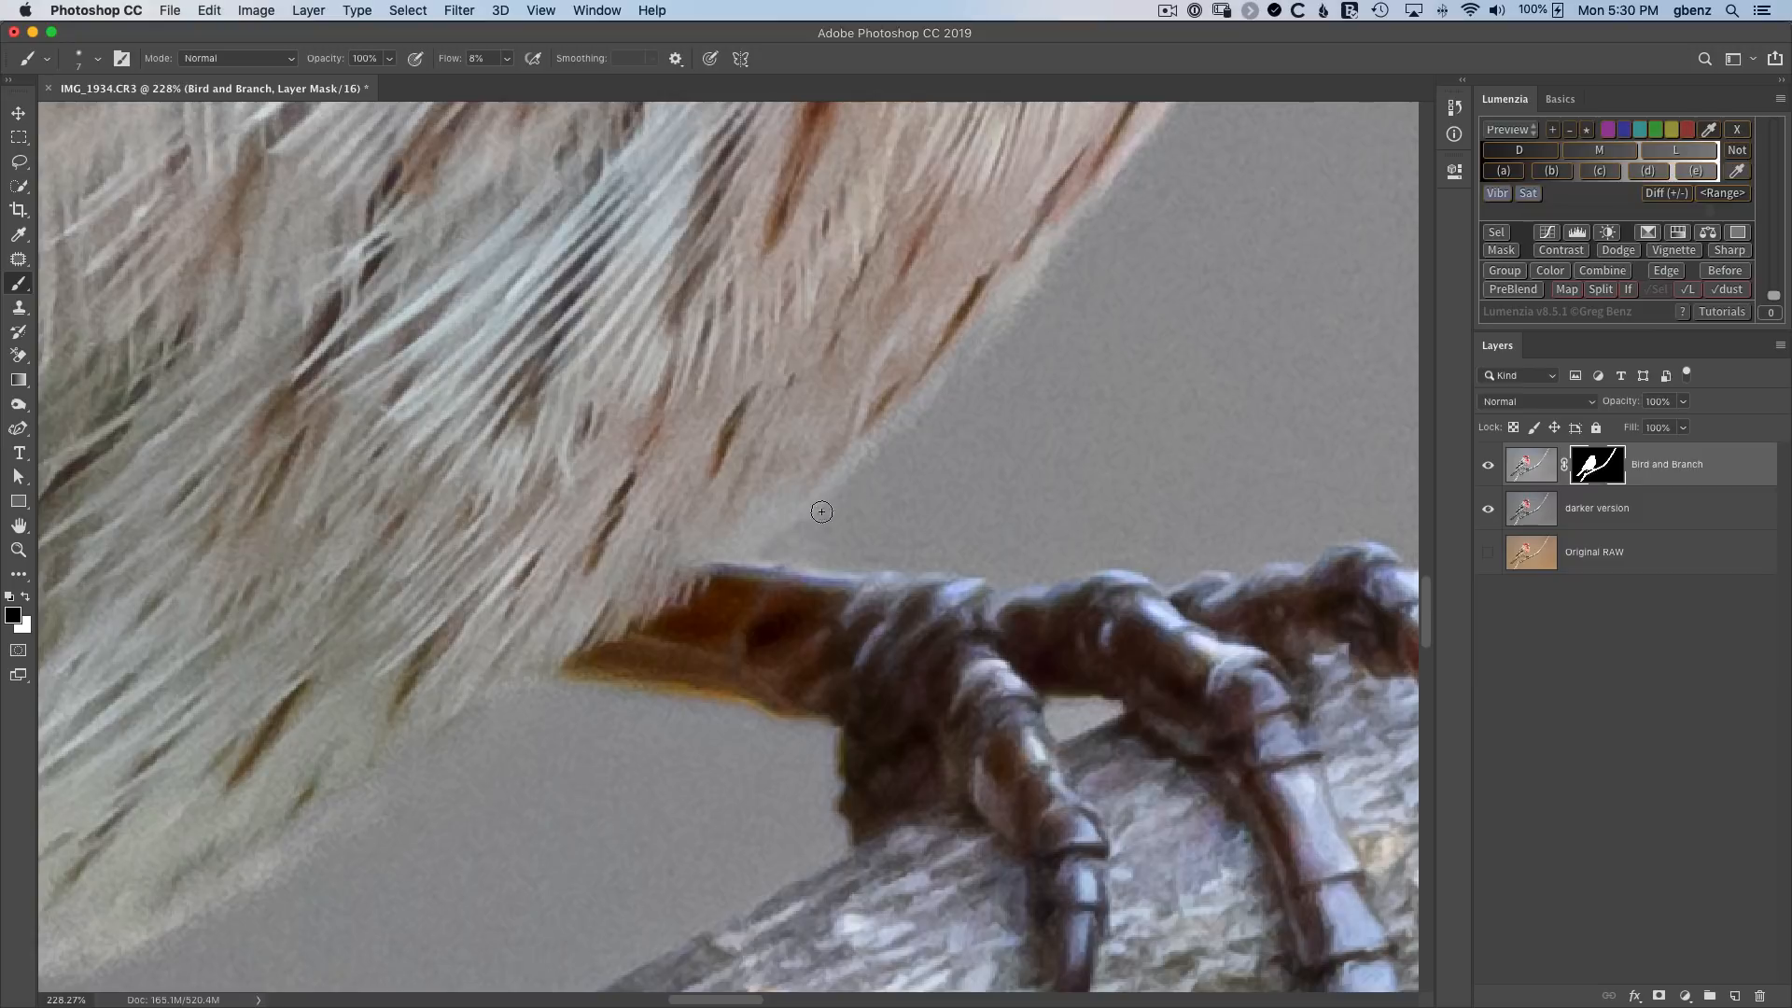
pyautogui.click(820, 560)
pyautogui.click(824, 537)
pyautogui.press('super+0')
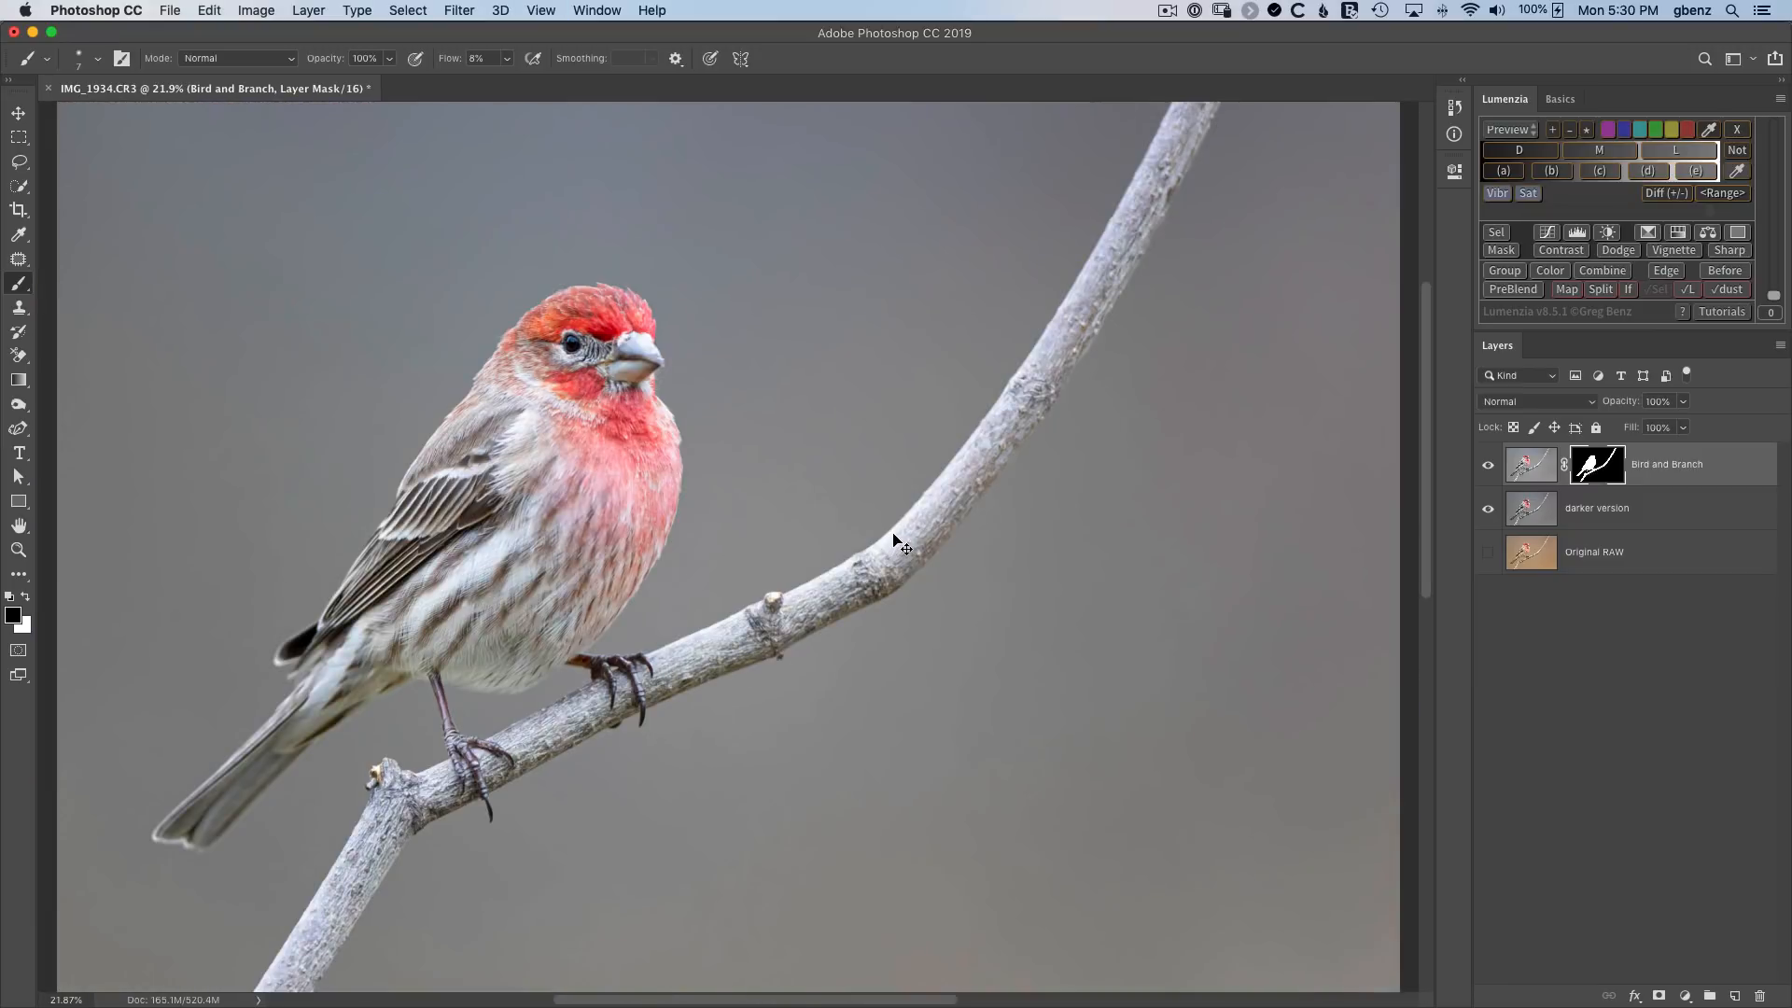
# Move the layer mask from the Bird and Branch layer to the darker version layer.
pyautogui.press('super+minus')
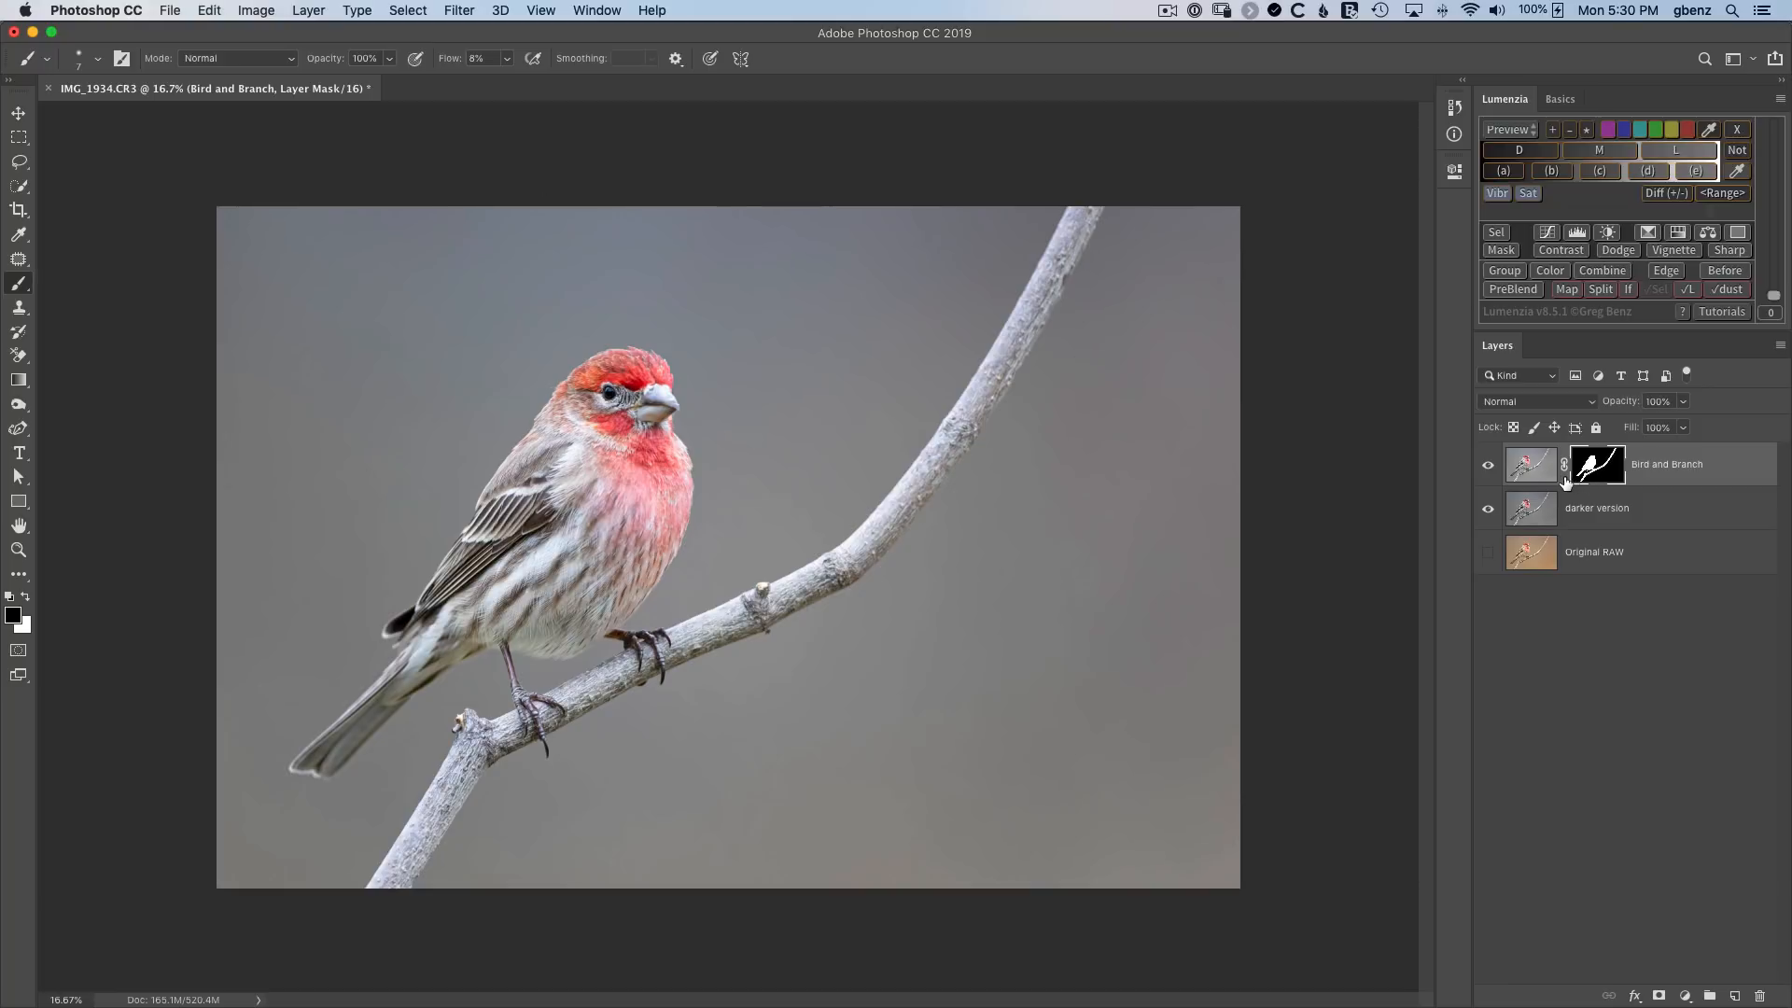
pyautogui.click(1531, 467)
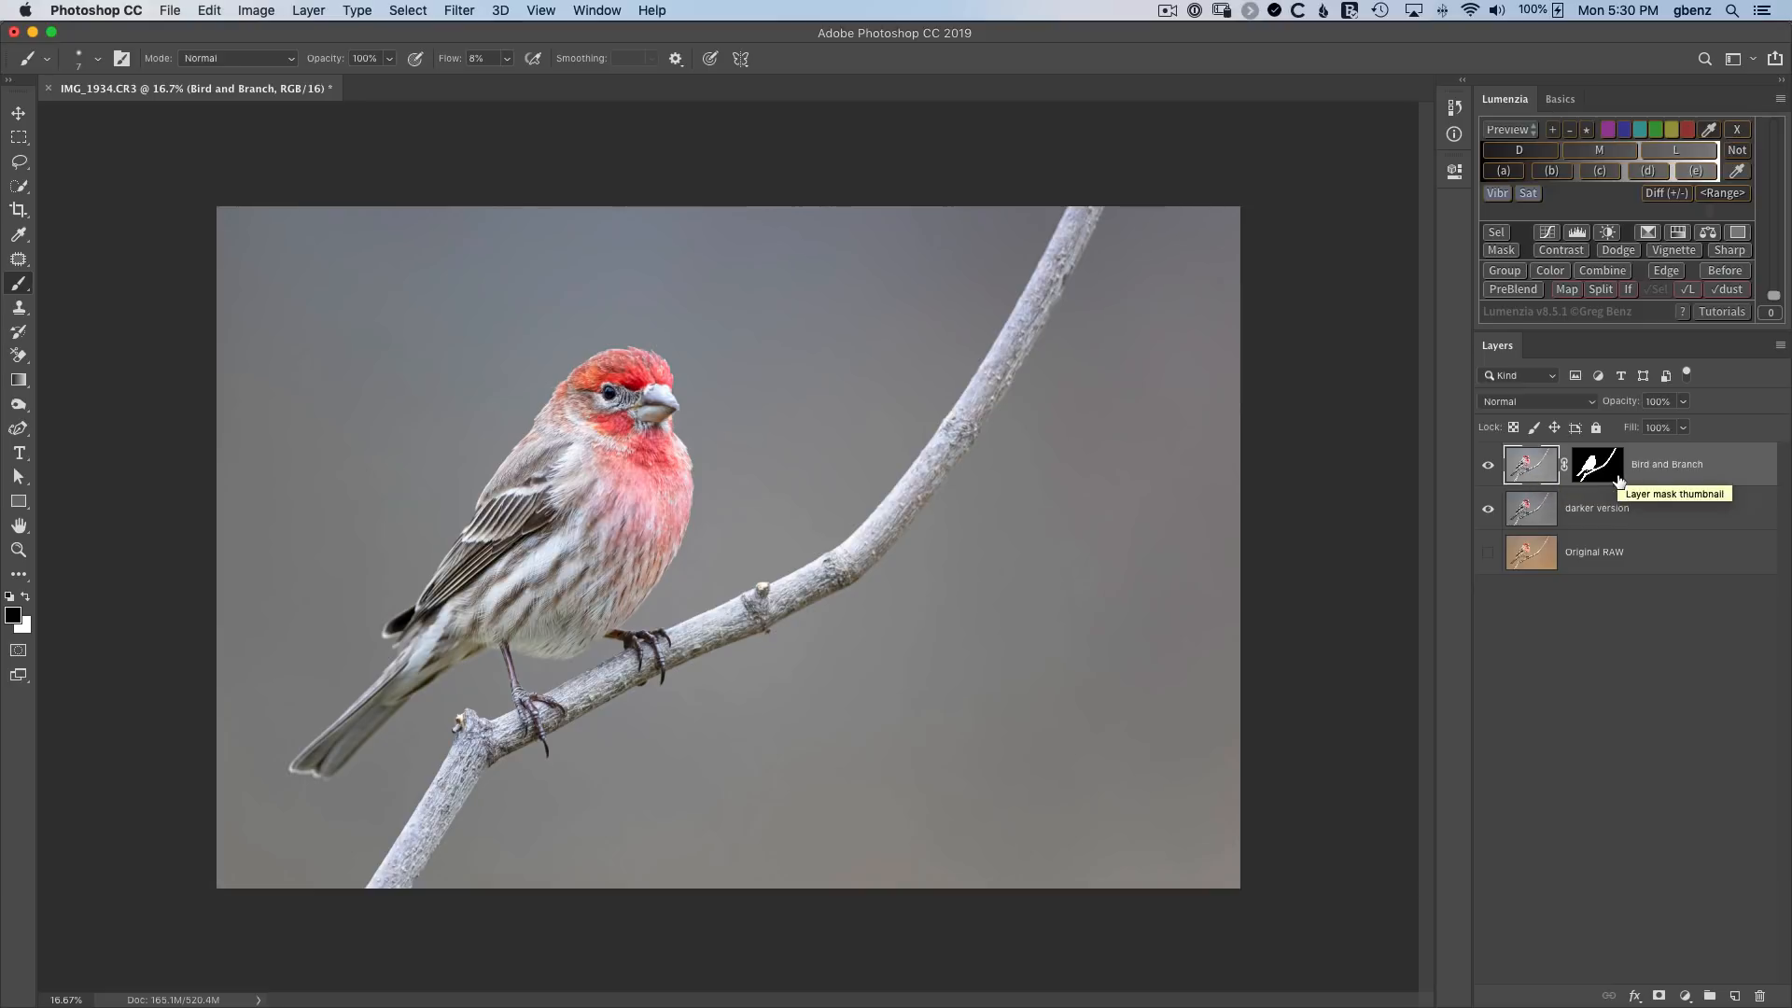
pyautogui.moveTo(1592, 467); pyautogui.dragTo(1595, 520)
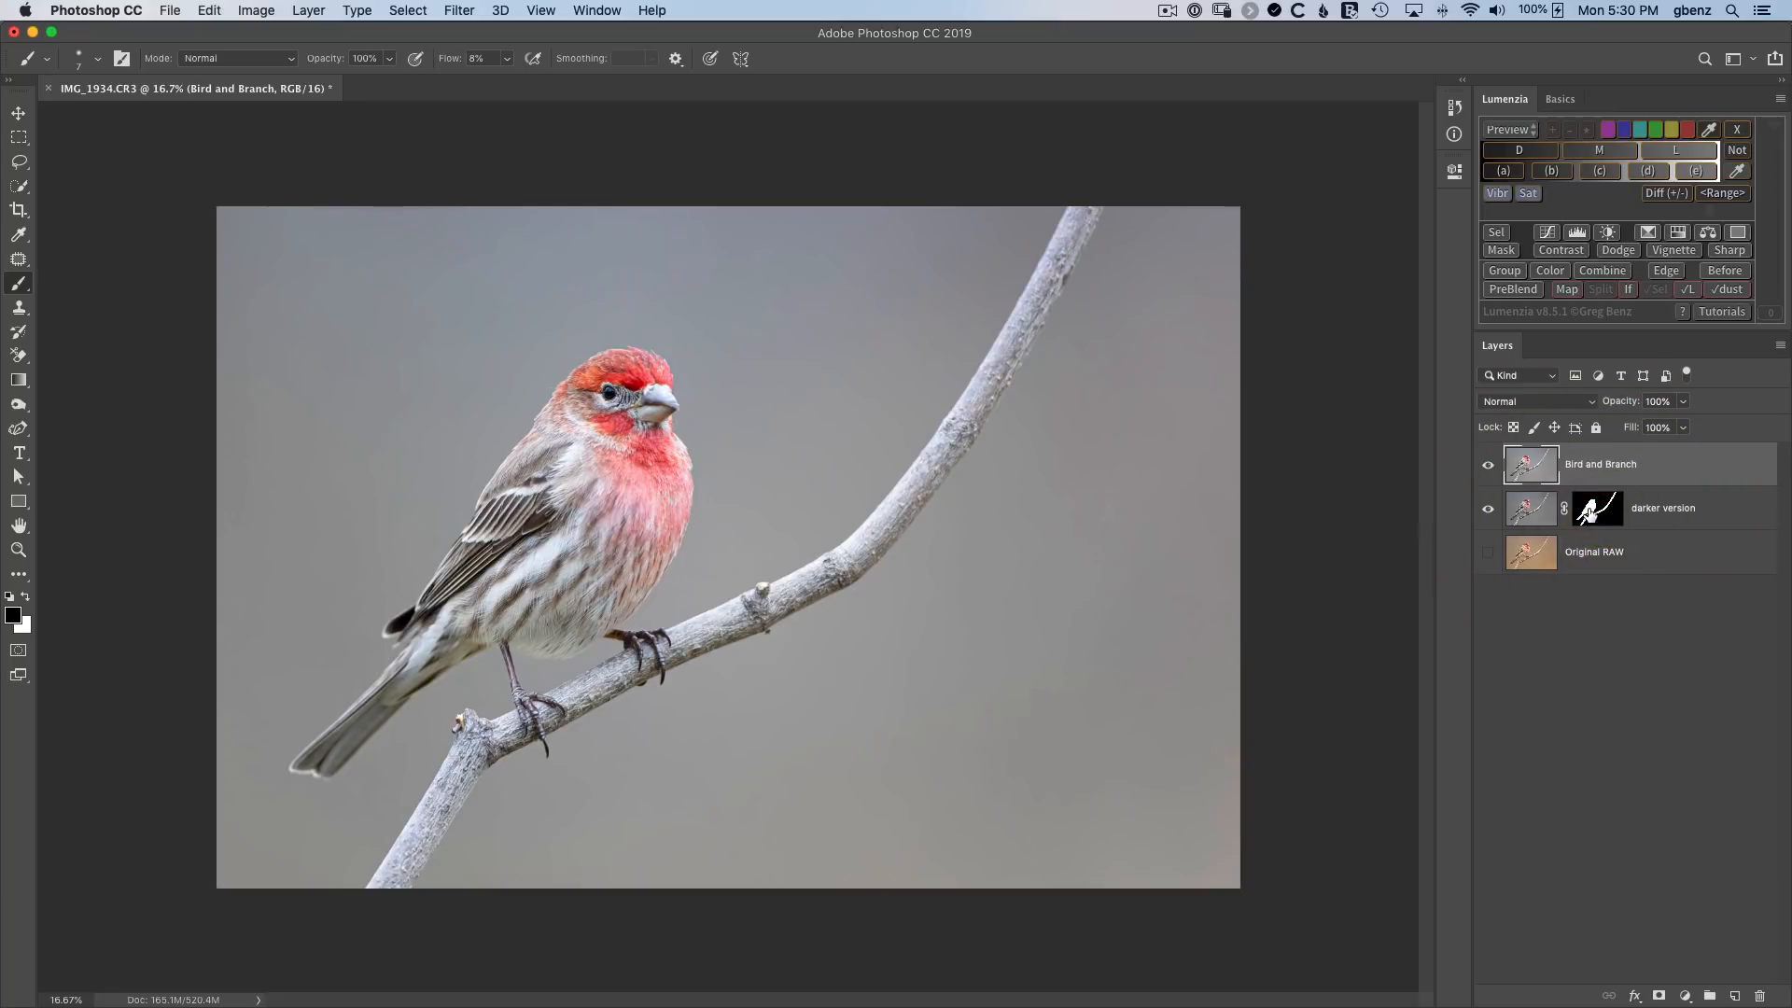
# Convert the Bird and Branch layer to a smart object and move the layer mask from the darker version layer onto it.
pyautogui.rightClick(1544, 472)
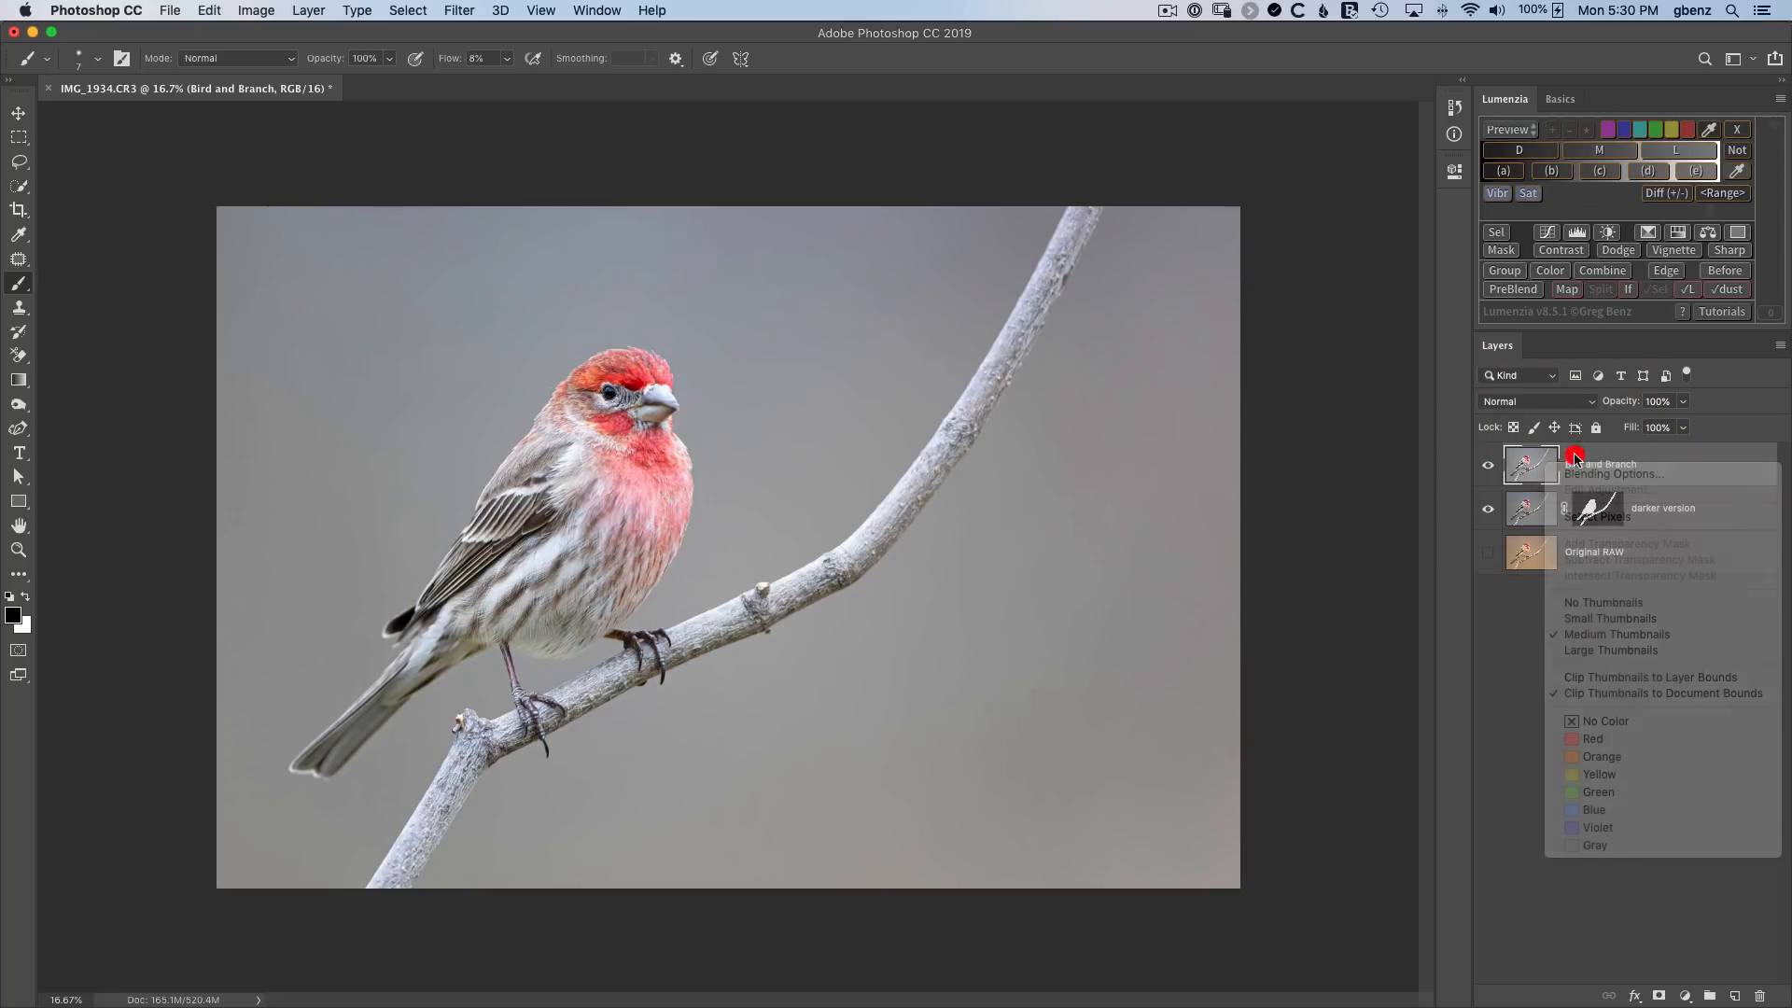
pyautogui.rightClick(1565, 461)
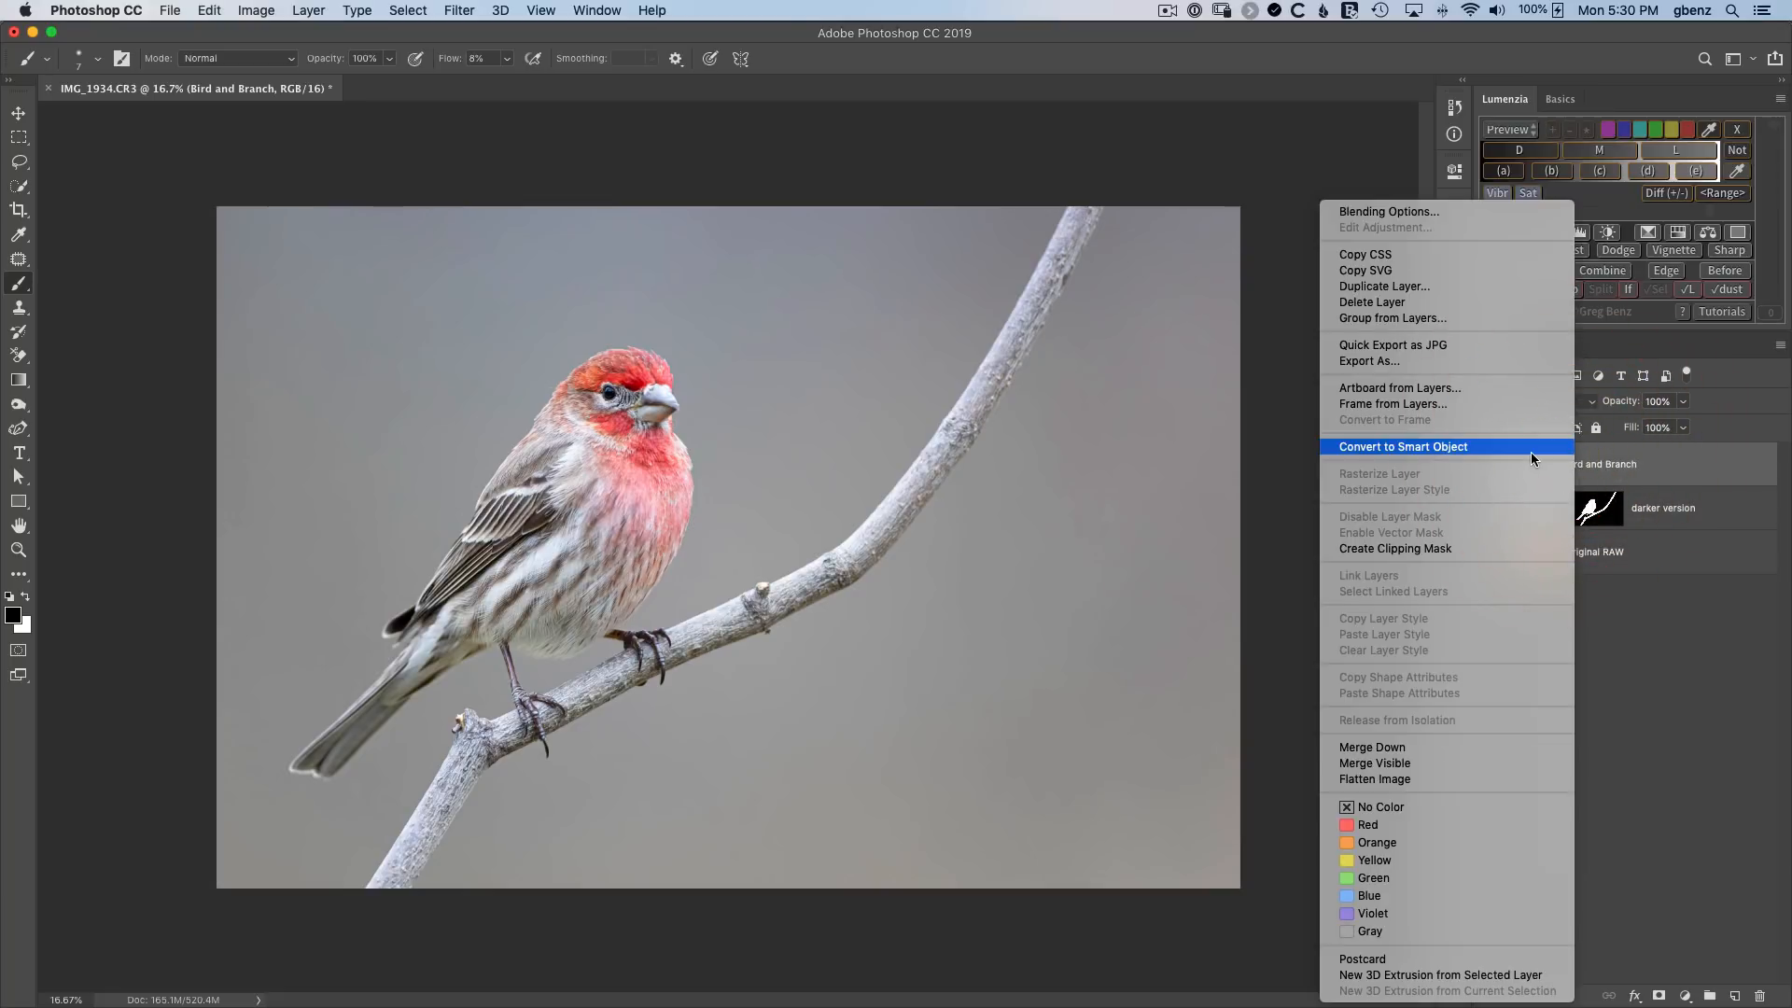
pyautogui.click(1531, 448)
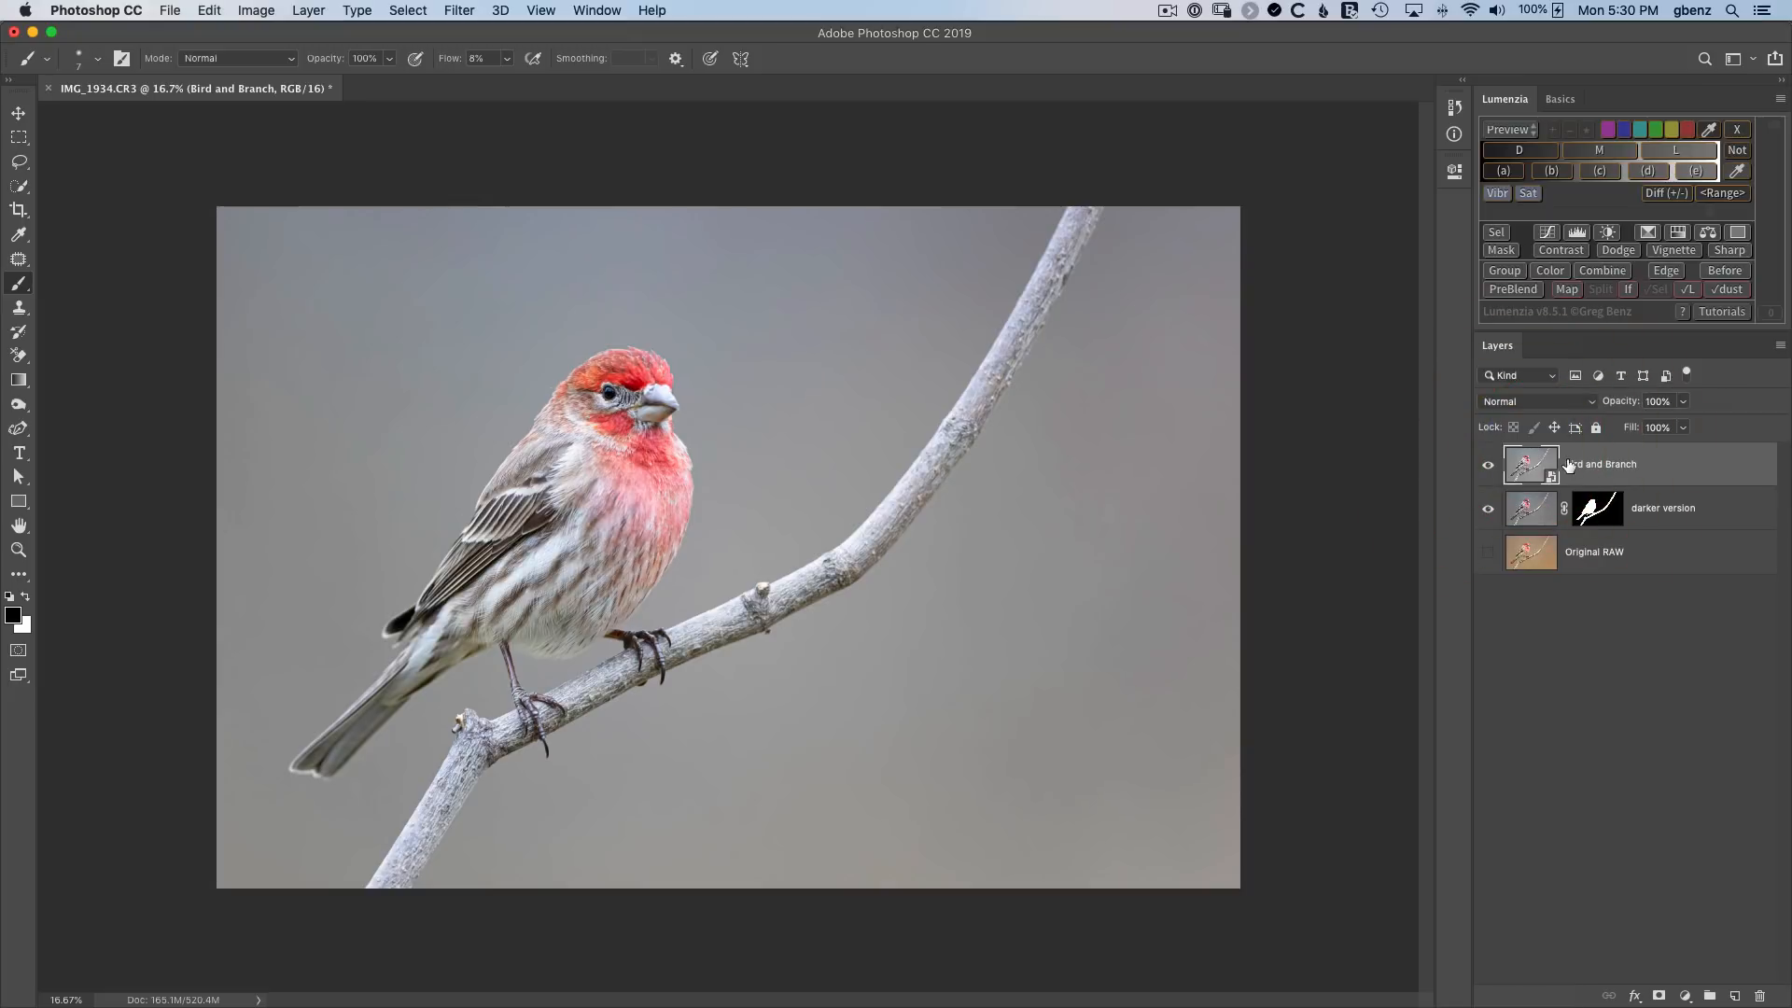
pyautogui.moveTo(1597, 520); pyautogui.dragTo(1595, 465)
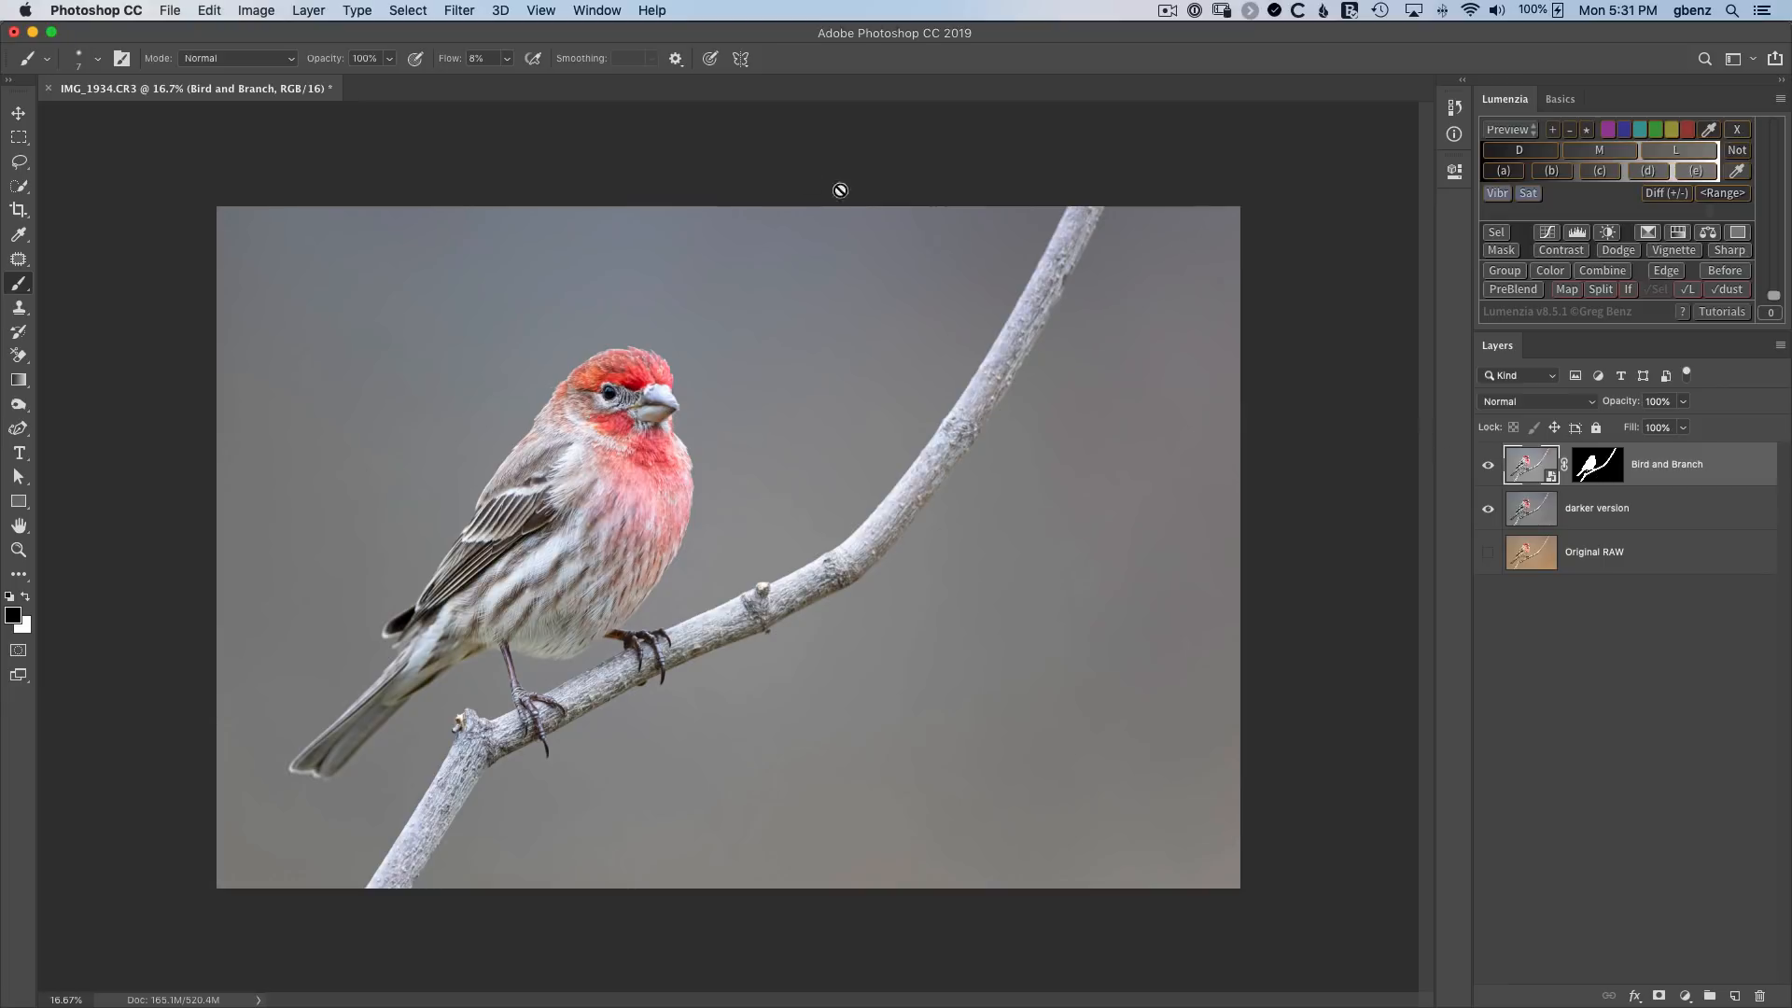
# Open the Camera Raw Filter on the Bird and Branch smart object and set Dehaze to +31.
pyautogui.click(459, 10)
pyautogui.click(500, 110)
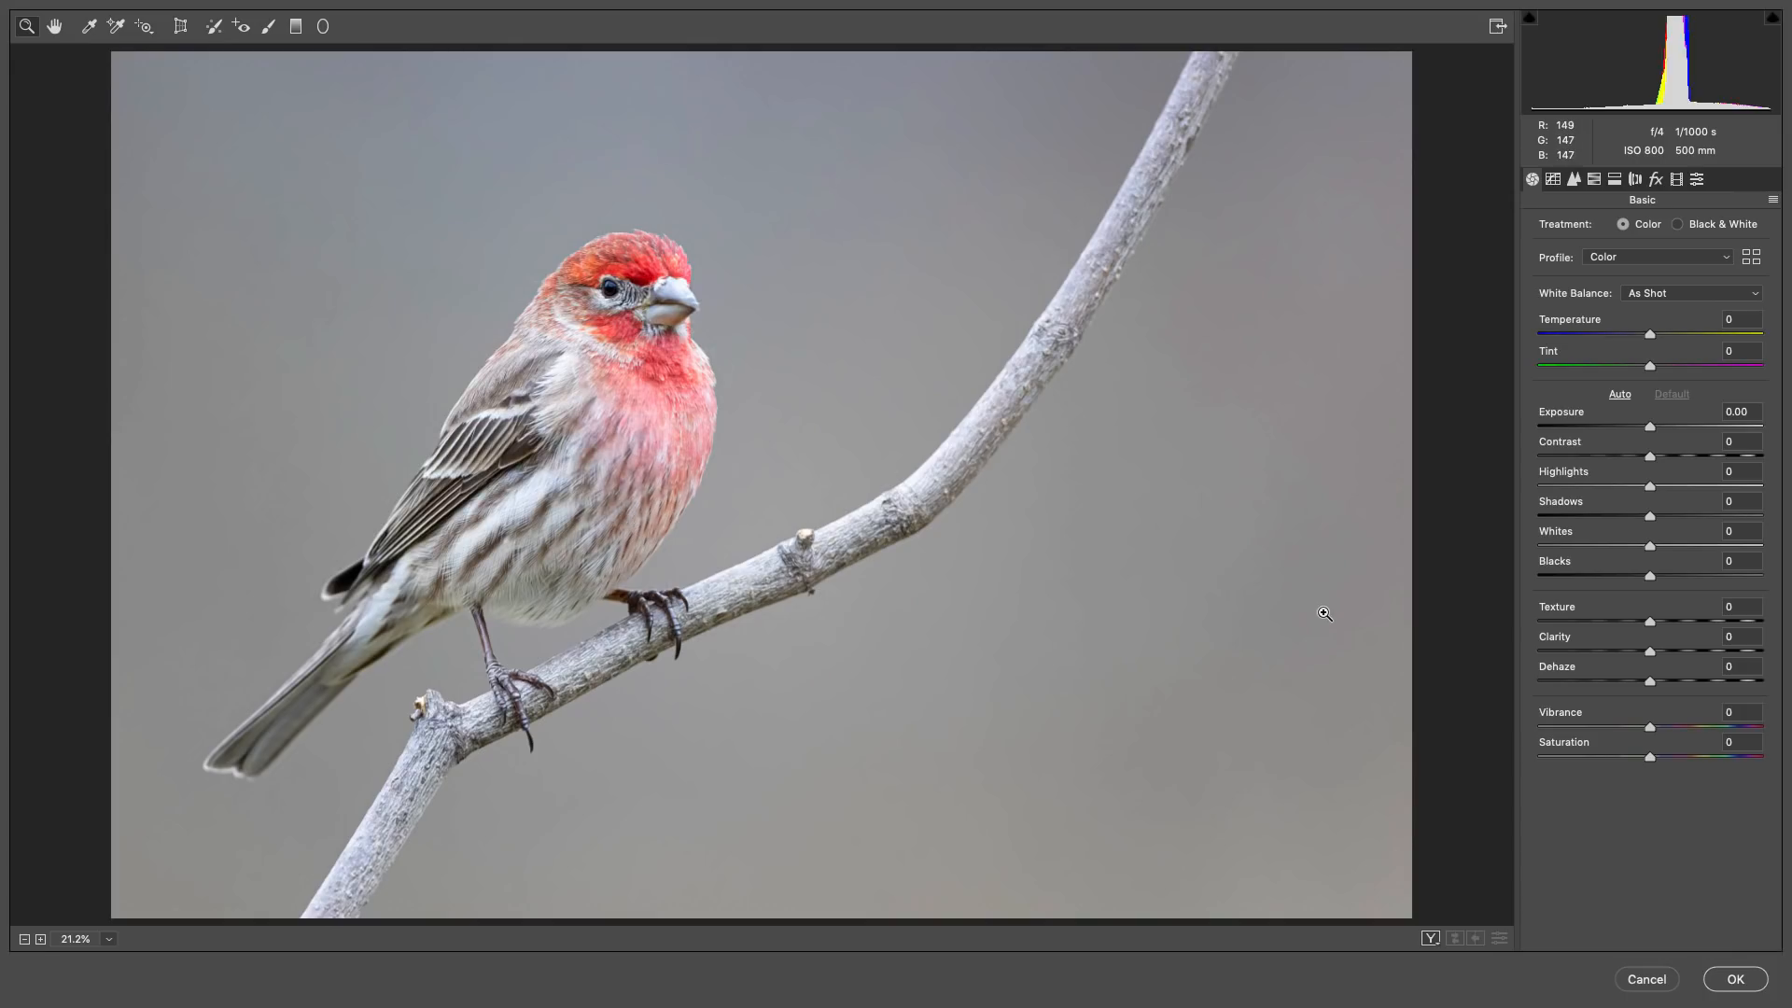
pyautogui.click(1682, 678)
pyautogui.moveTo(1681, 678); pyautogui.dragTo(1684, 678)
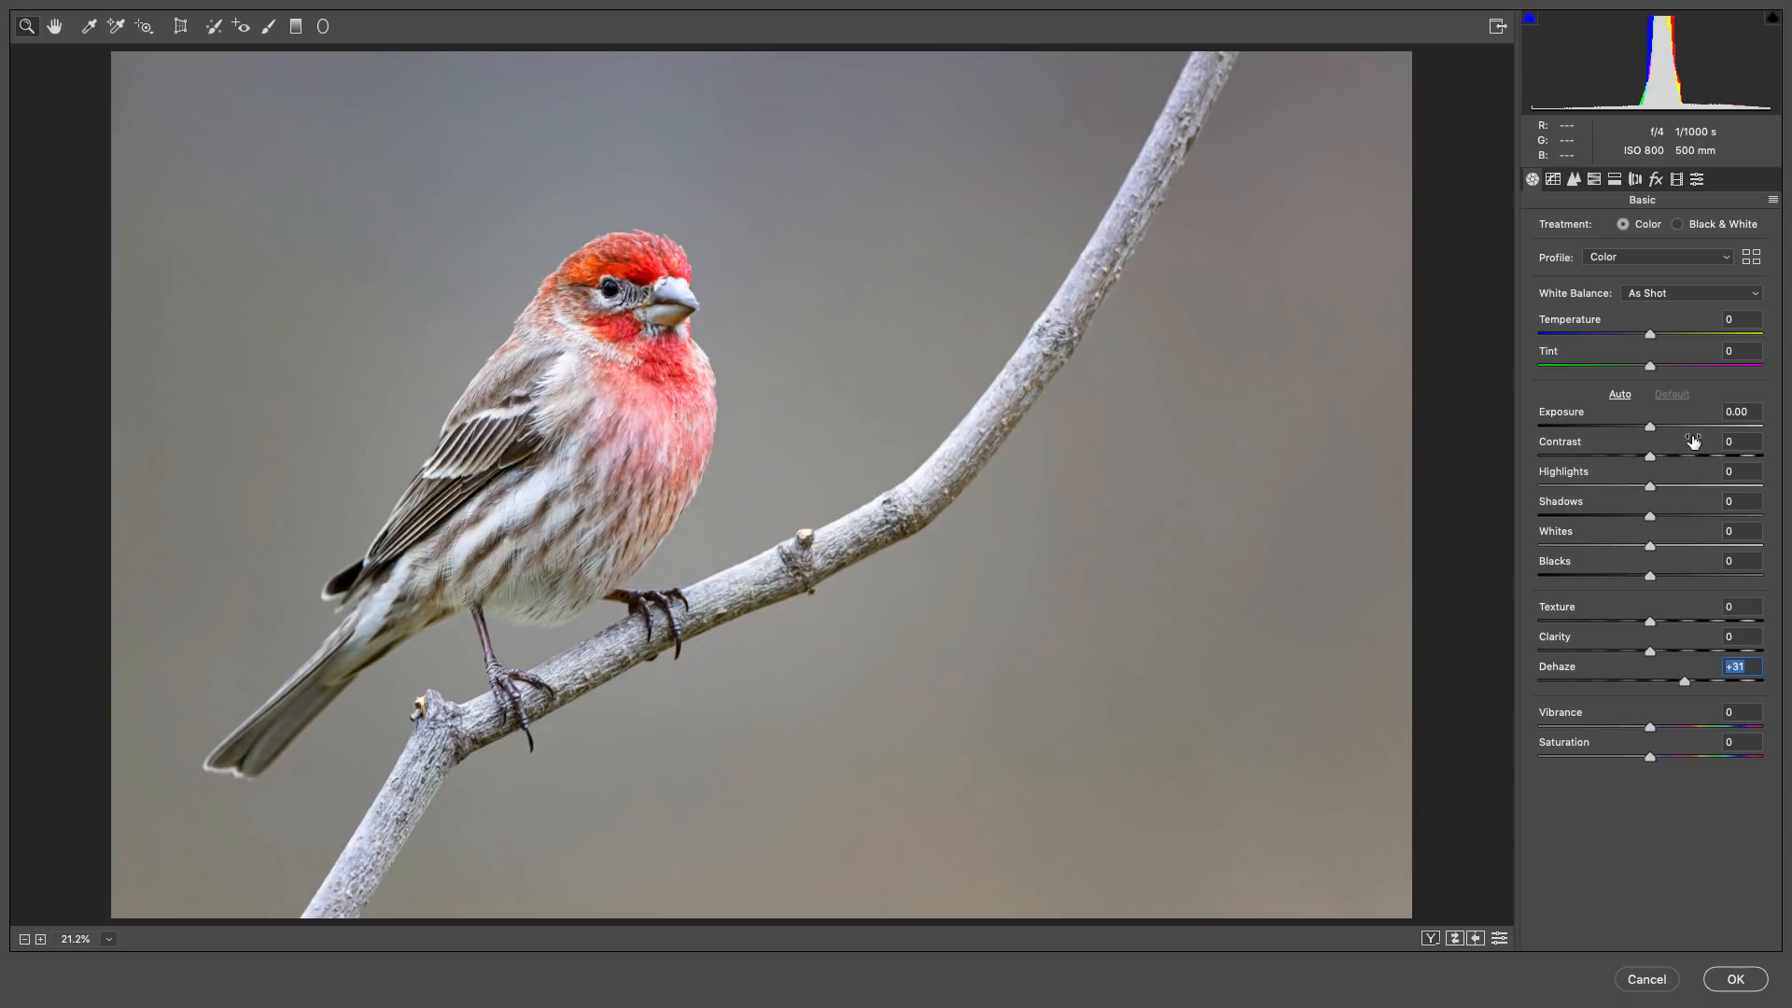
# Set the Camera Raw temperature to -3, fine-tune the white balance and tint, and apply the filter.
pyautogui.moveTo(1648, 331); pyautogui.dragTo(1645, 331)
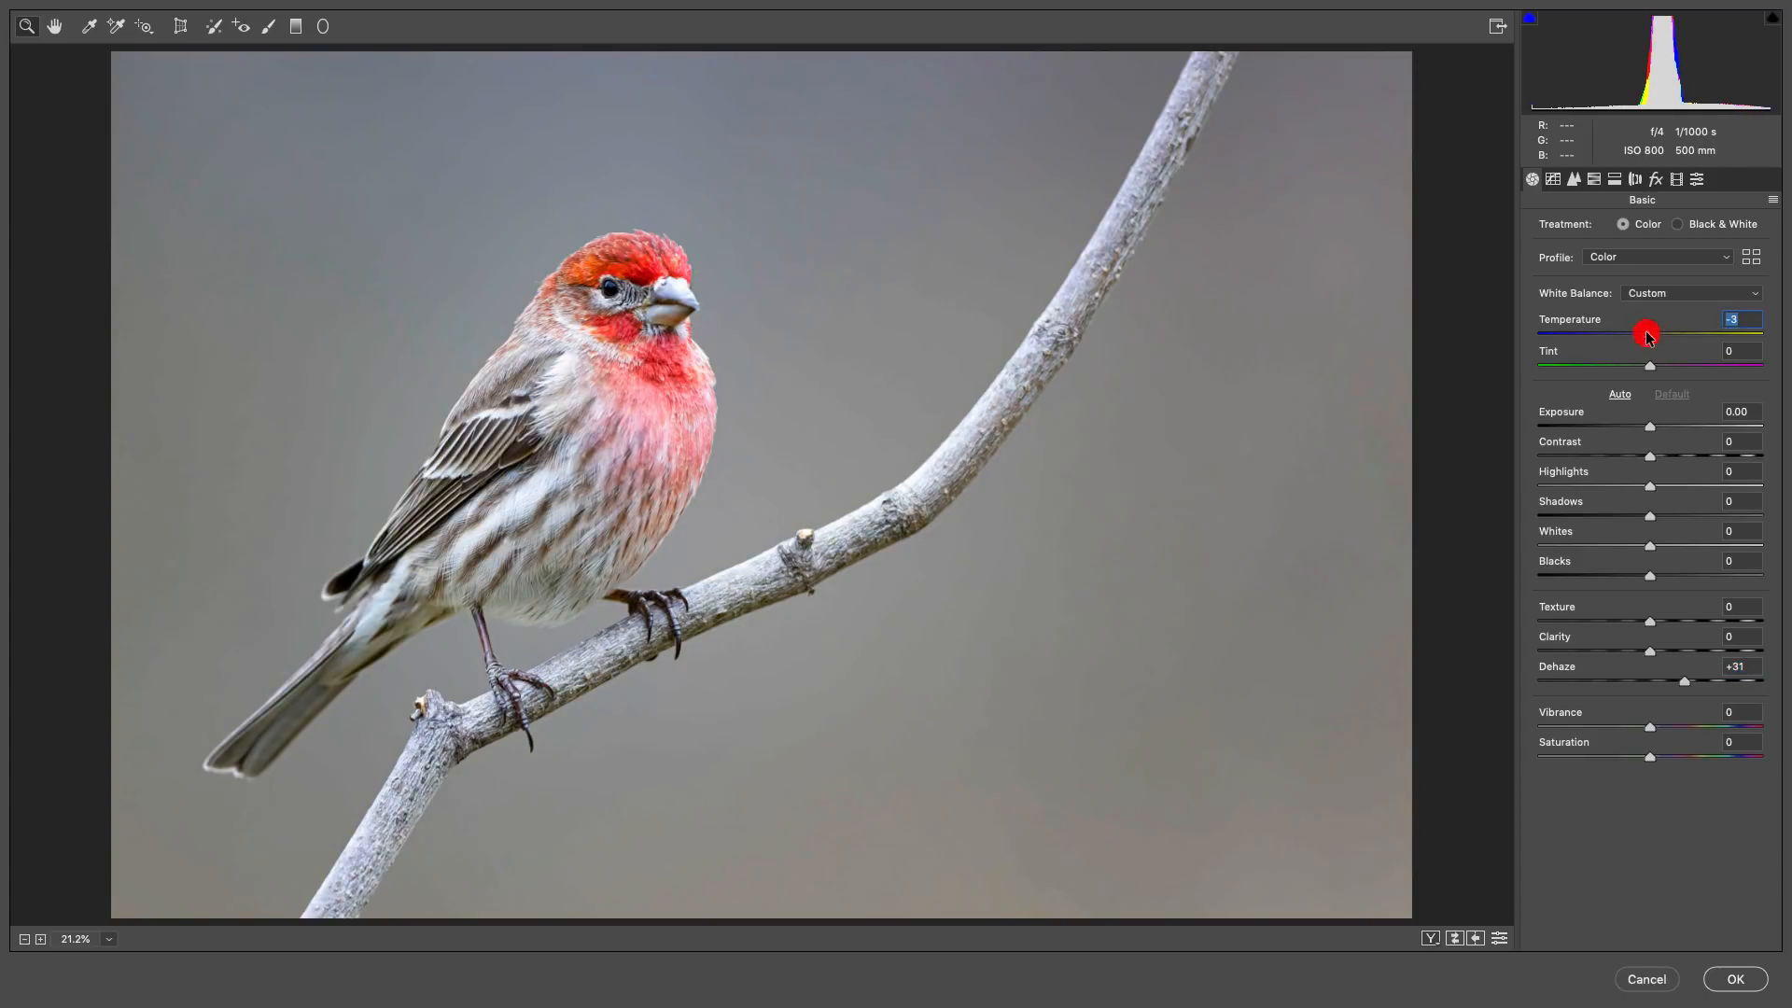
pyautogui.click(1649, 368)
pyautogui.click(1650, 364)
pyautogui.moveTo(1645, 331); pyautogui.dragTo(1650, 366)
pyautogui.click(1733, 977)
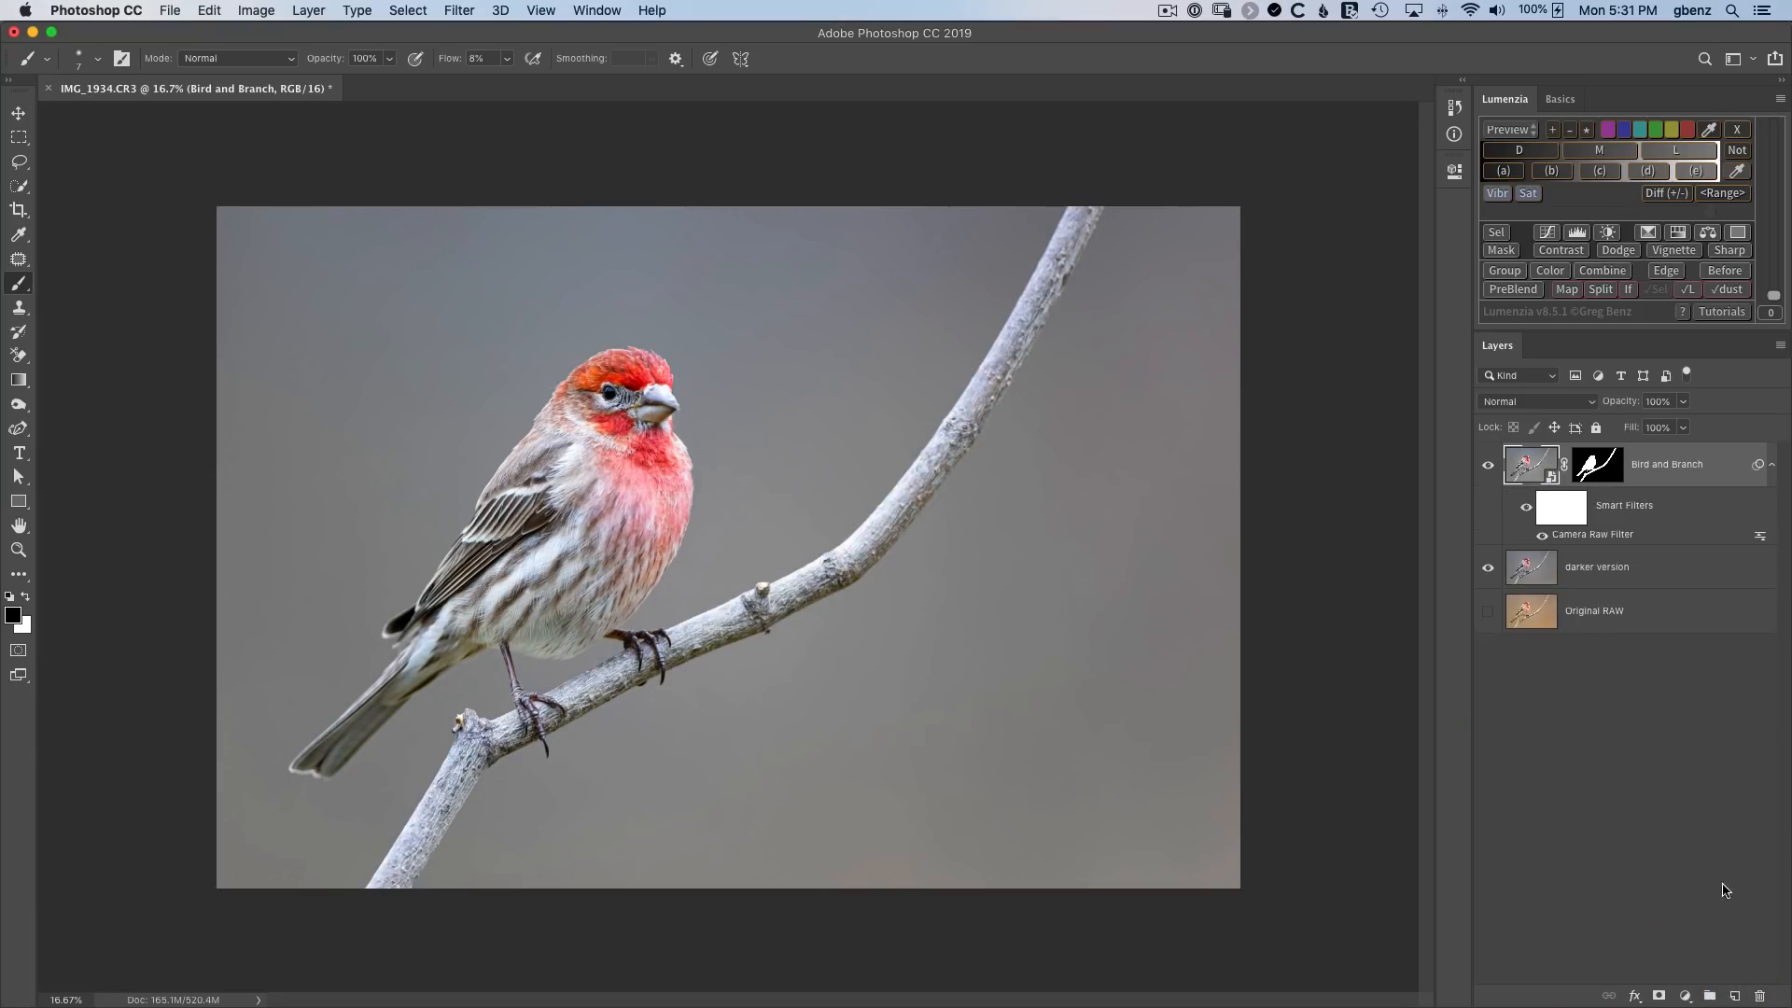
# Invert the smart filter mask to black and paint white along the branch with a size 400 brush.
pyautogui.click(1568, 519)
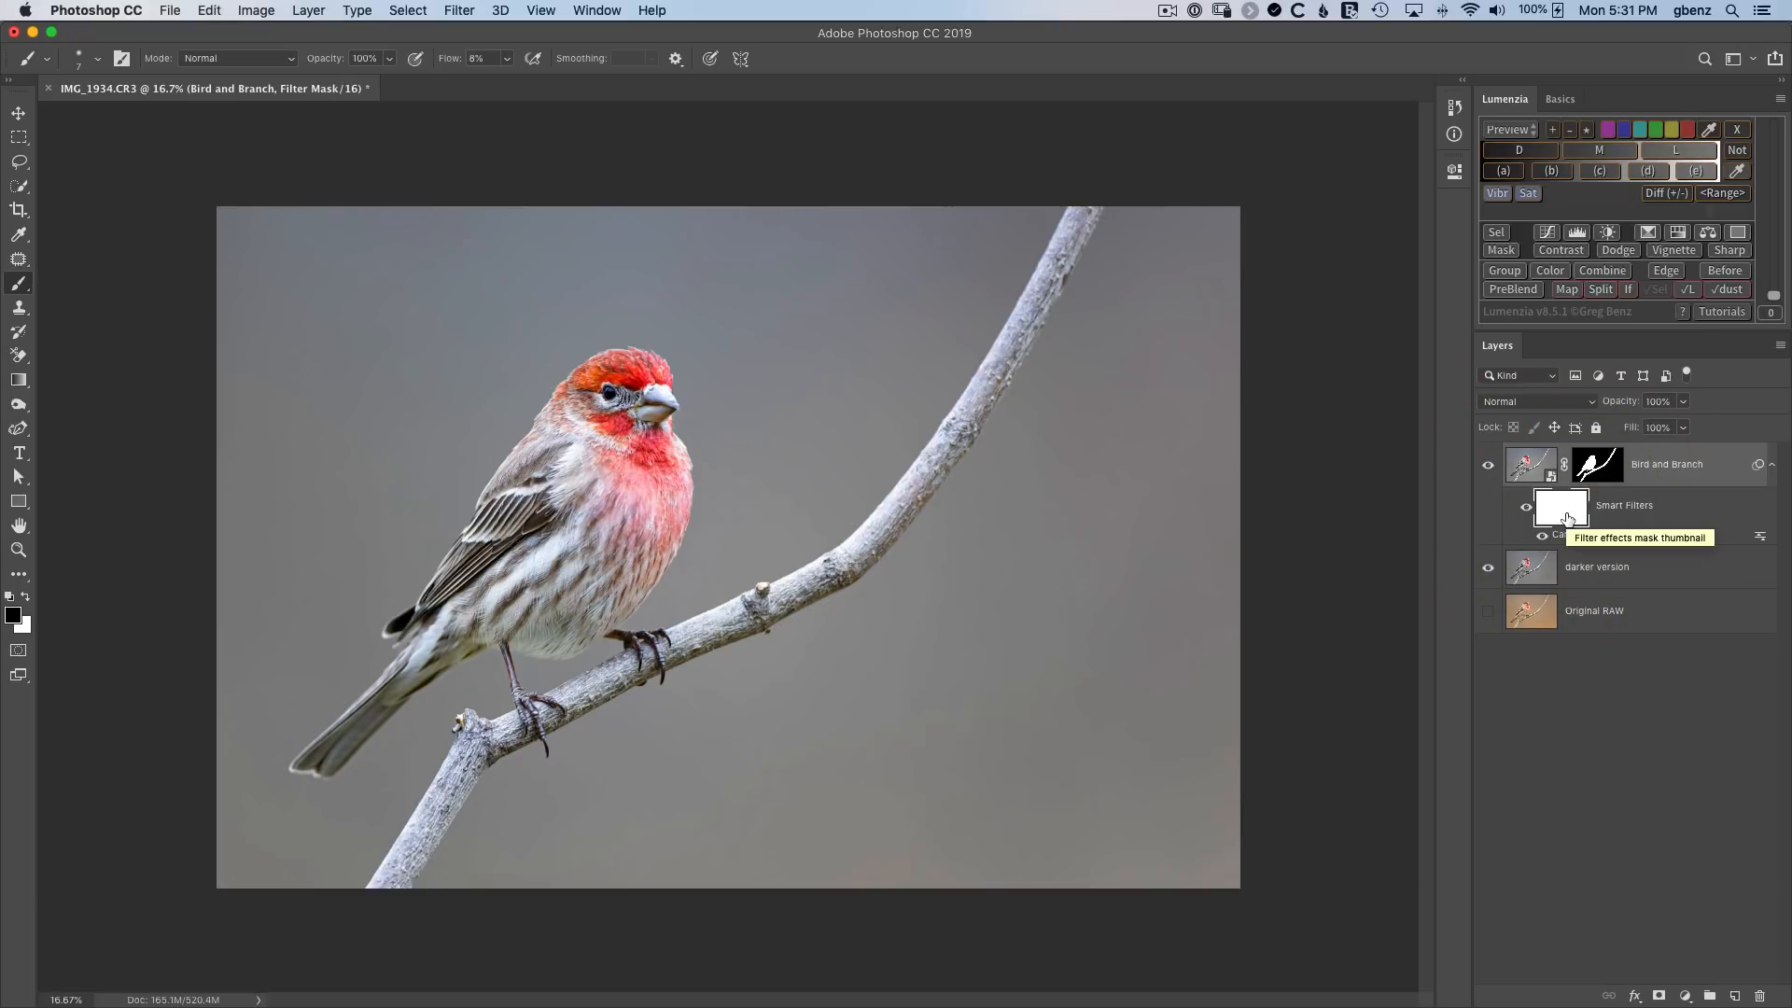
pyautogui.press('super+i')
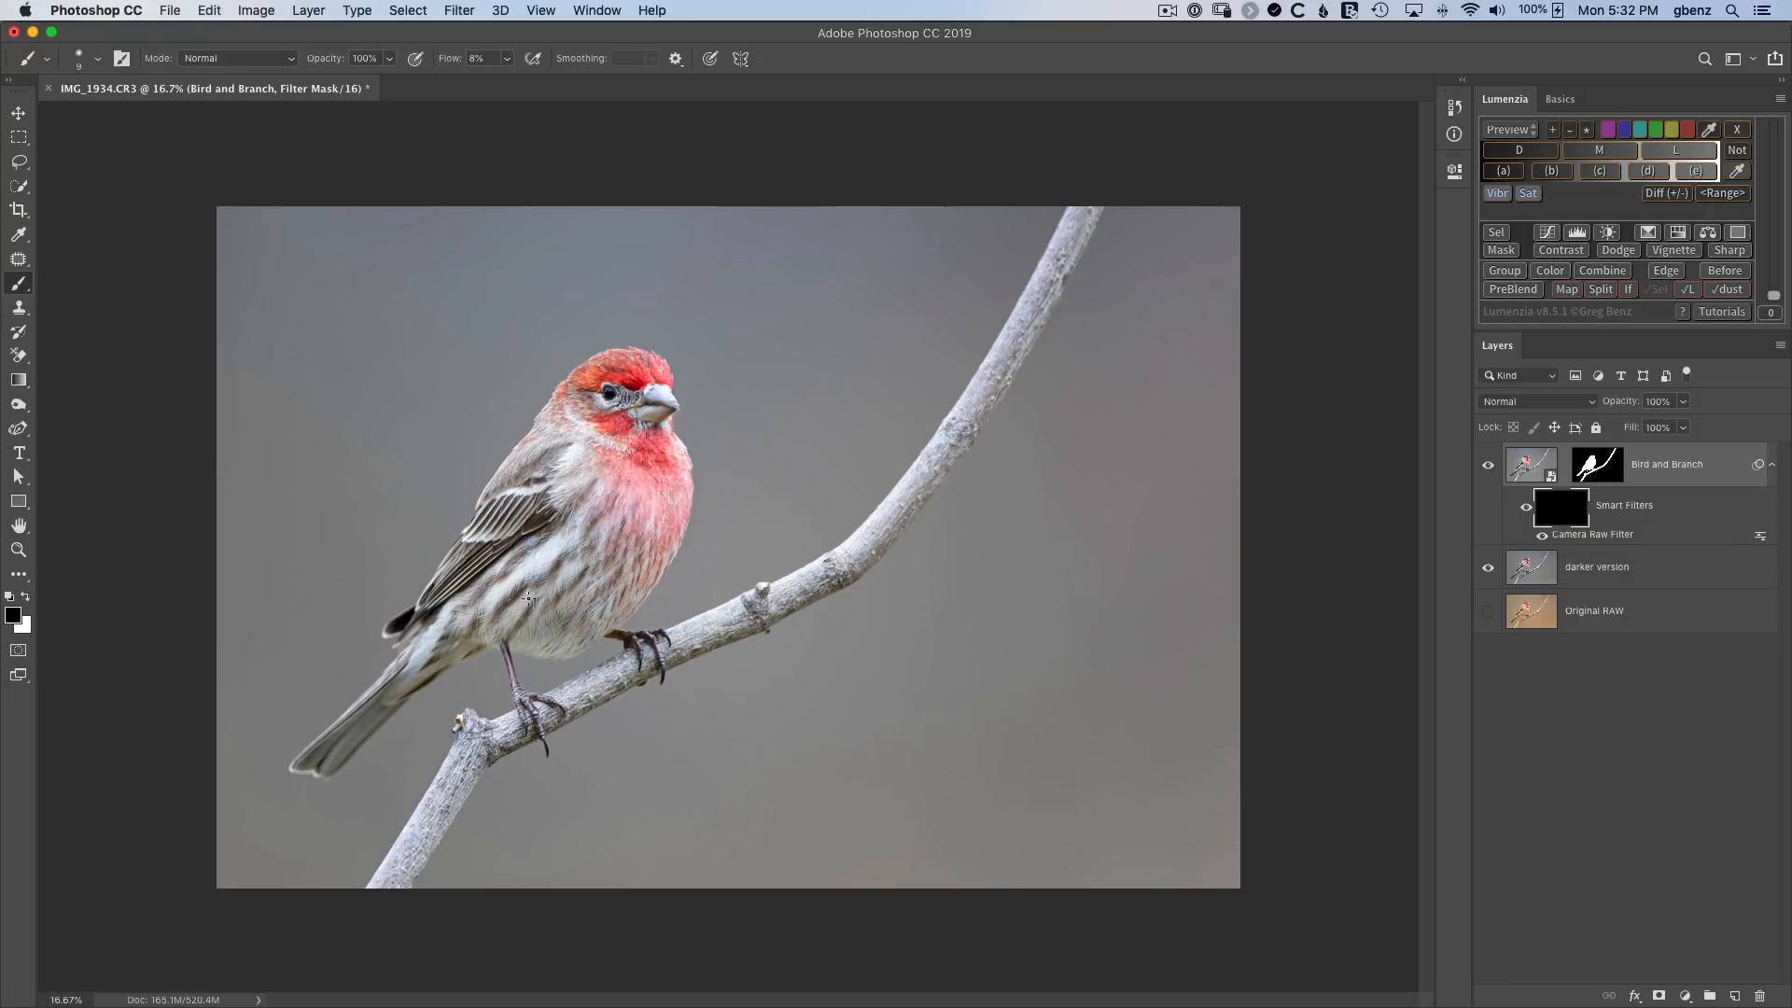
pyautogui.click(25, 596)
pyautogui.press(']')
pyautogui.press(']')
pyautogui.press(']')
pyautogui.press(']')
pyautogui.press(']')
pyautogui.press(']')
pyautogui.press(']')
pyautogui.press(']')
pyautogui.press(']')
pyautogui.press(']')
pyautogui.keyDown('shift'); pyautogui.click(1565, 512); pyautogui.keyUp('shift')
pyautogui.keyDown('shift'); pyautogui.click(1576, 515); pyautogui.keyUp('shift')
pyautogui.keyDown('shift'); pyautogui.click(1576, 514); pyautogui.keyUp('shift')
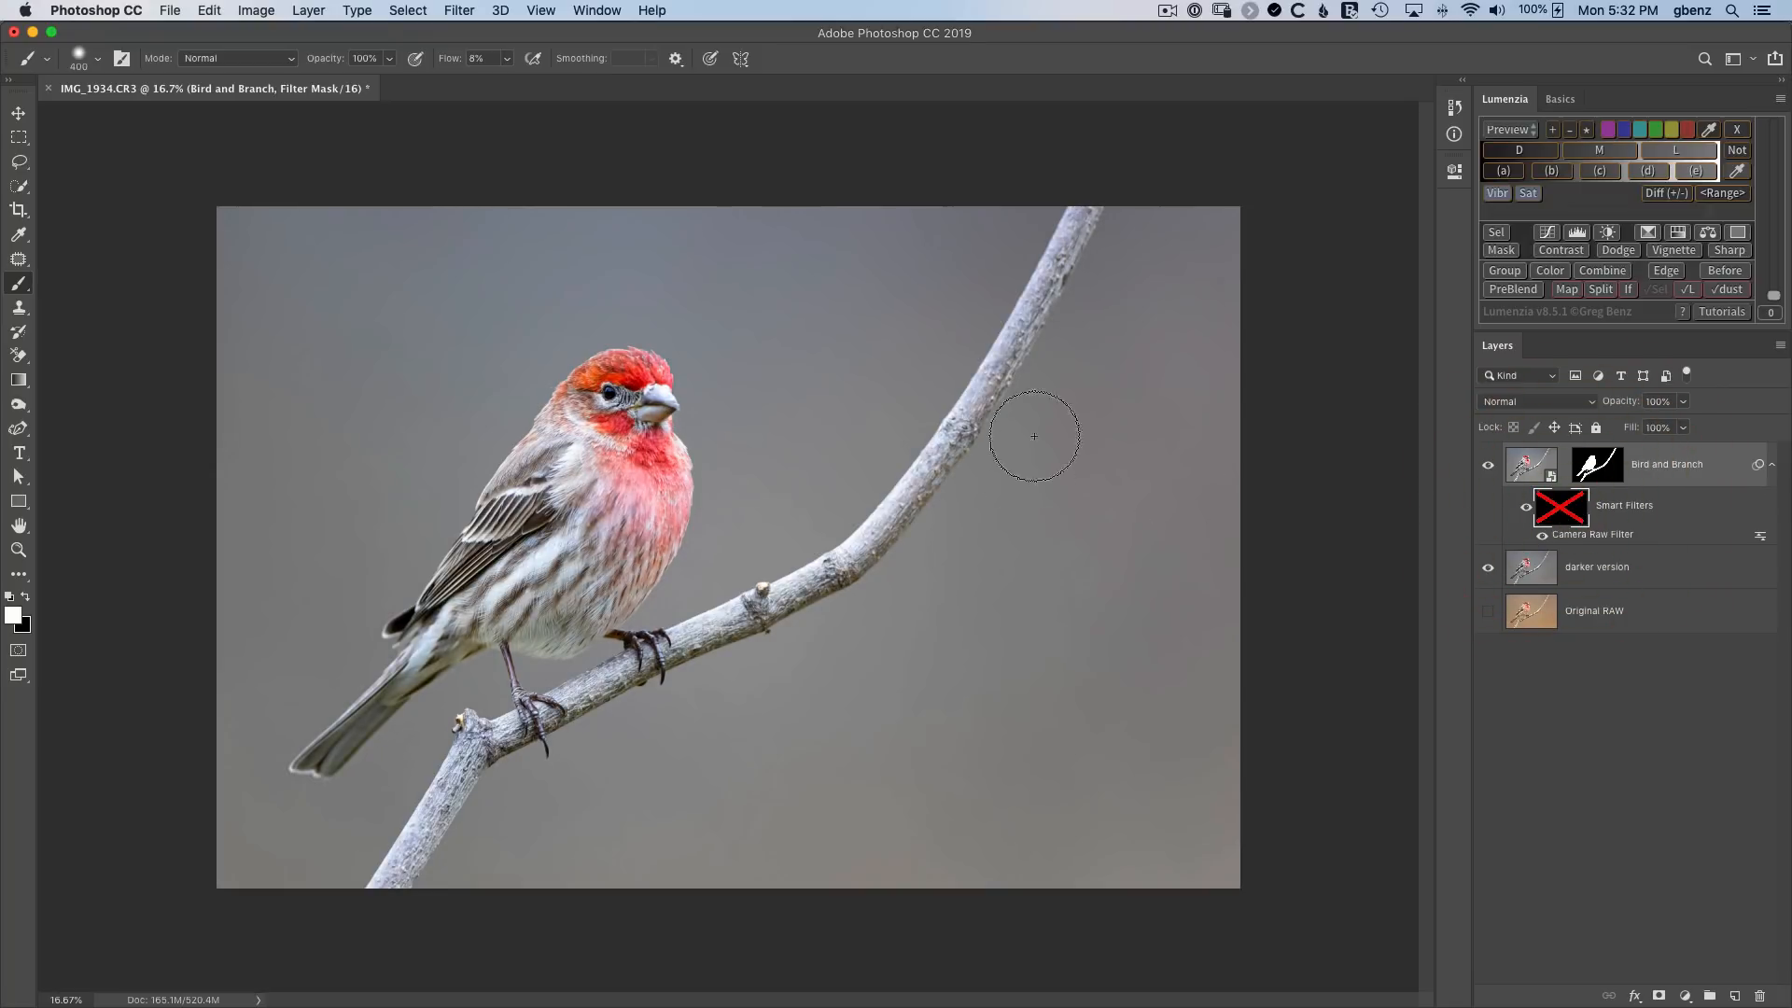
pyautogui.keyDown('shift'); pyautogui.click(1542, 515); pyautogui.keyUp('shift')
pyautogui.moveTo(939, 461)
pyautogui.mouseDown()
pyautogui.moveTo(1069, 276)
pyautogui.moveTo(871, 564)
pyautogui.moveTo(1061, 280)
pyautogui.moveTo(813, 608)
pyautogui.moveTo(469, 745)
pyautogui.moveTo(423, 847)
pyautogui.moveTo(479, 771)
pyautogui.mouseUp()
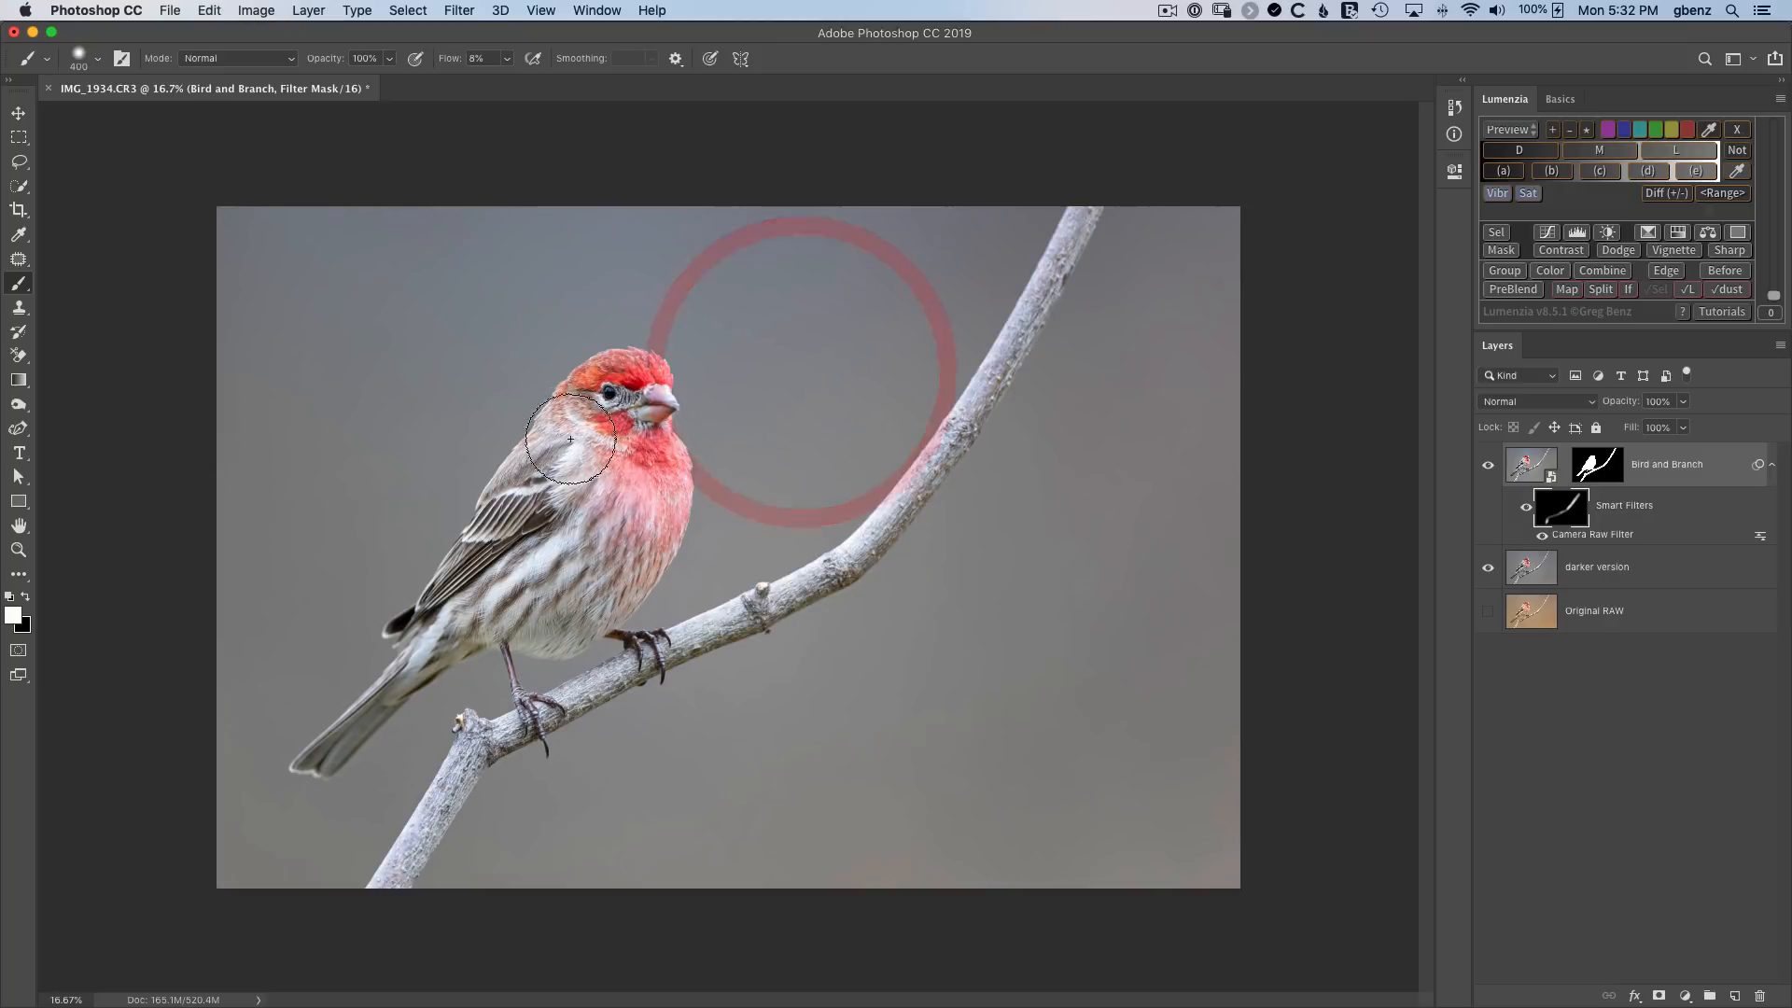
# Paint white on the smart filter mask along the bird's back and head with a size 200 brush.
pyautogui.press('[')
pyautogui.press('[')
pyautogui.press('[')
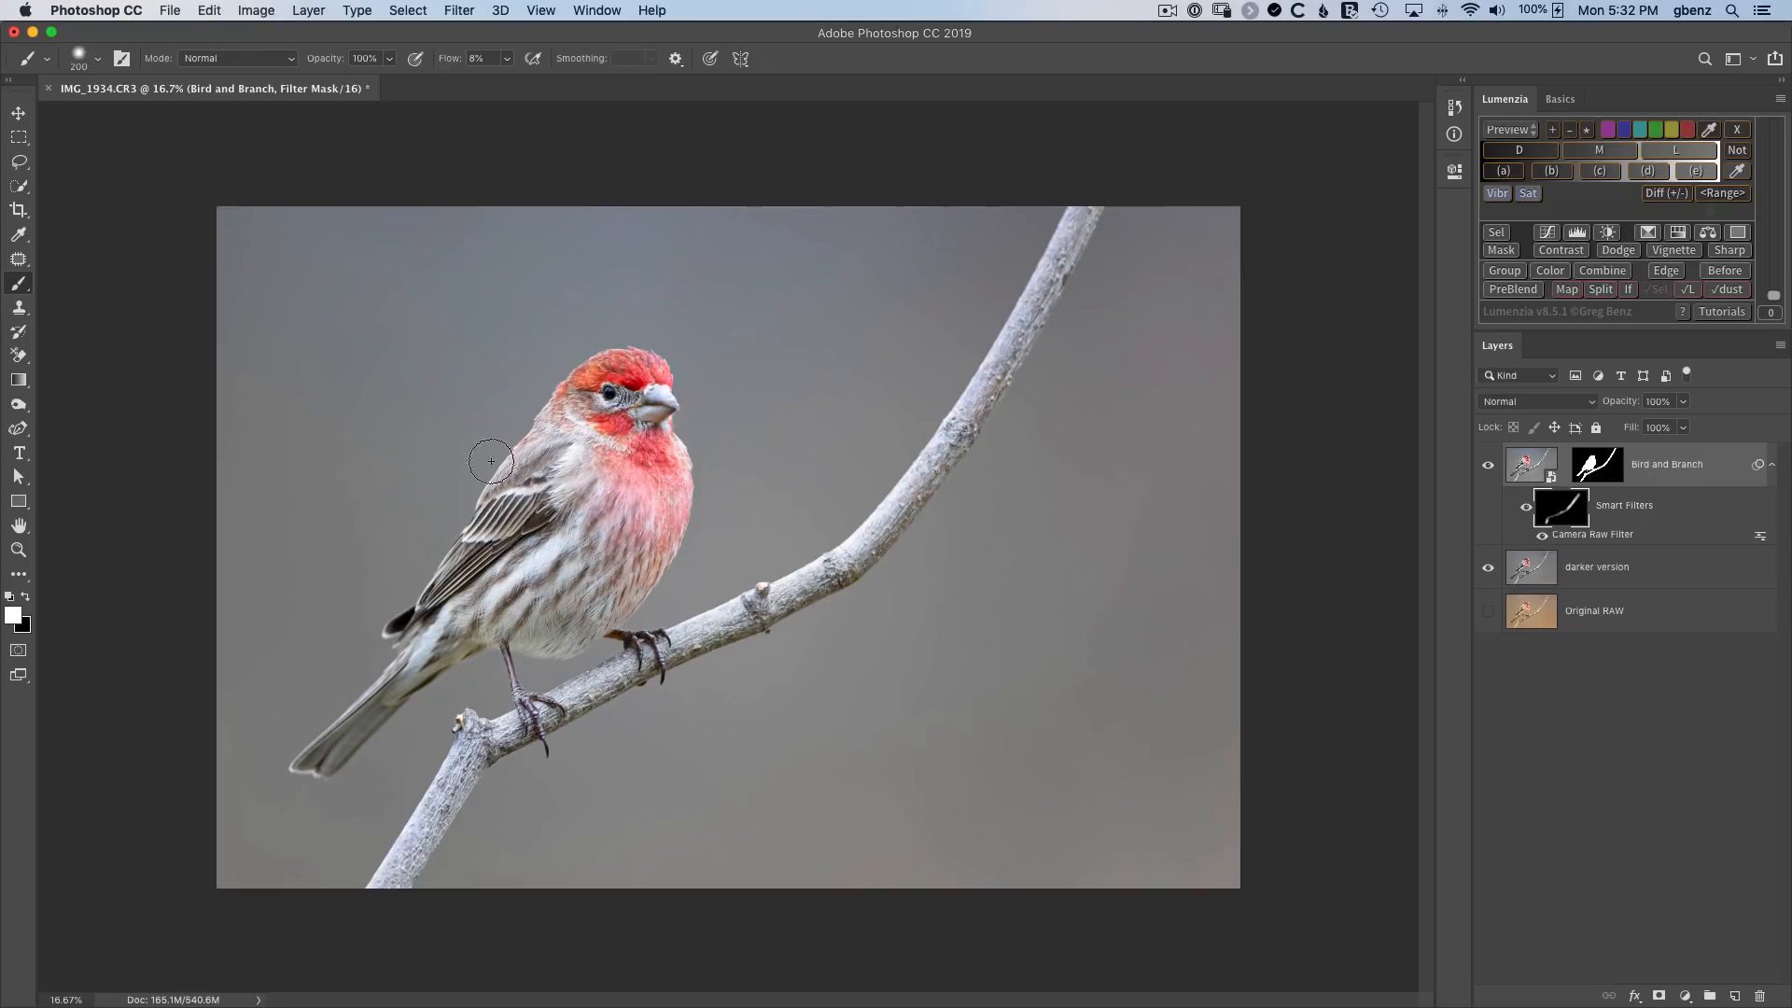
pyautogui.click(545, 372)
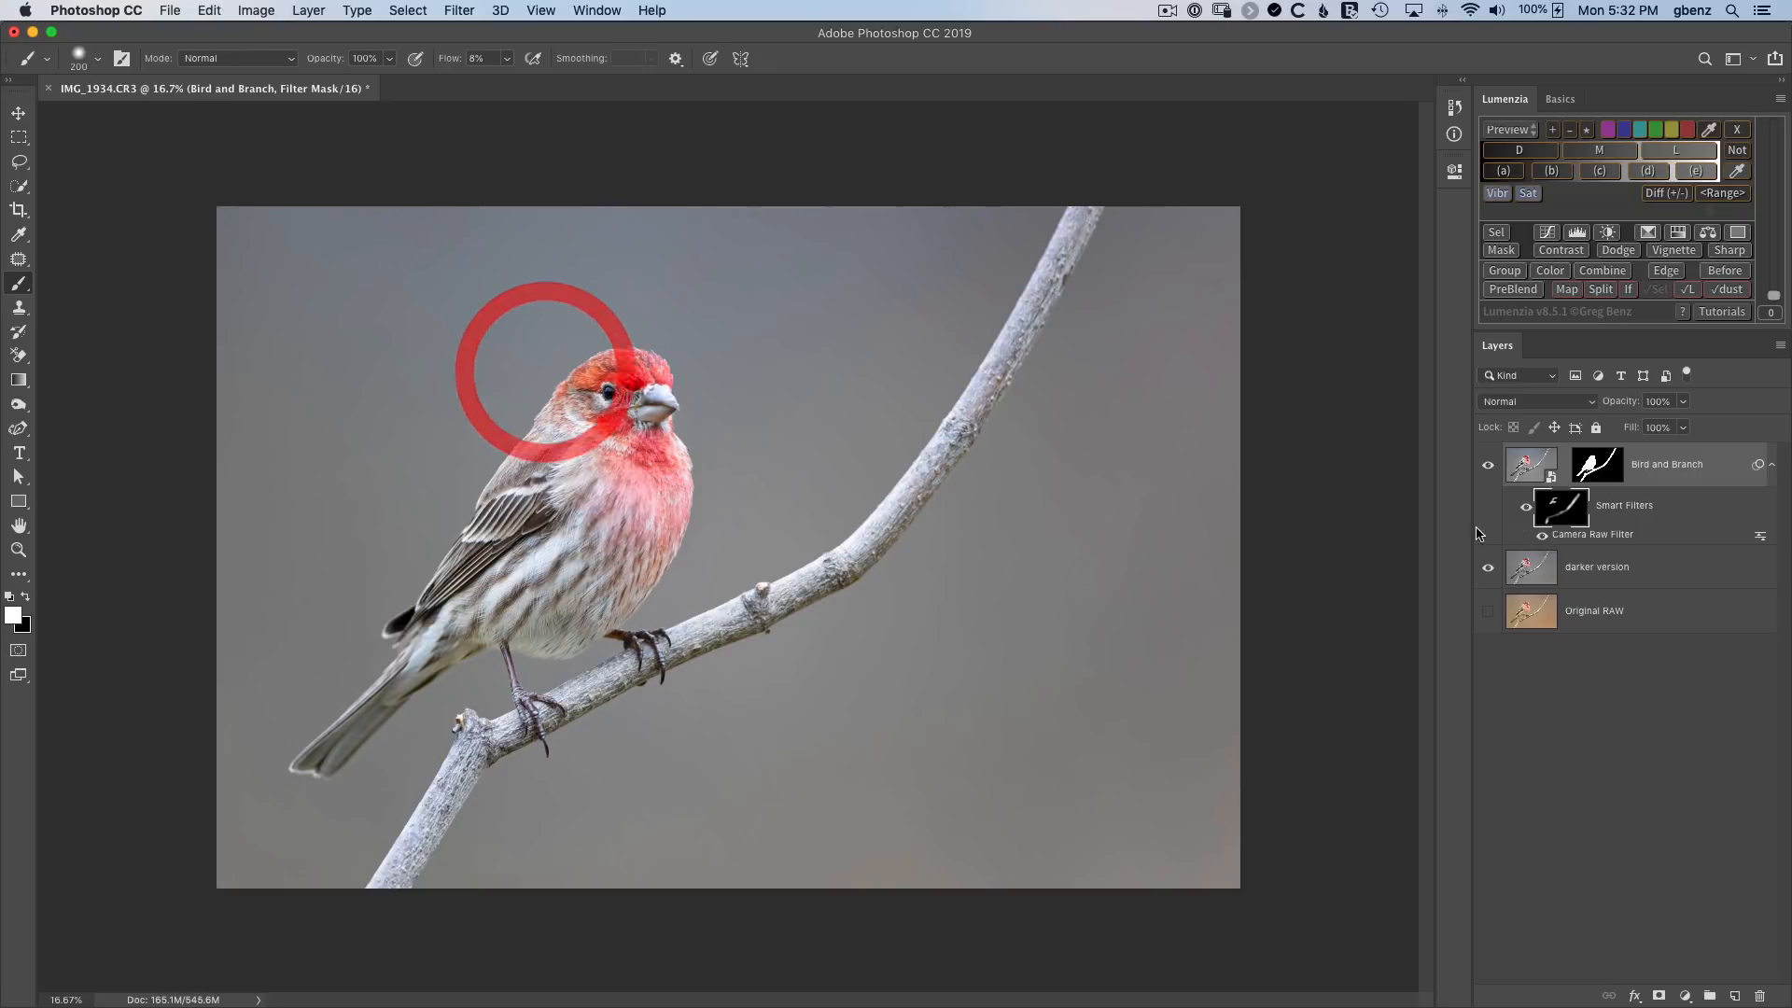
# Toggle the smart filter mask off and on to compare the masked and unmasked Dehaze effect.
pyautogui.keyDown('shift'); pyautogui.click(1568, 510); pyautogui.keyUp('shift')
pyautogui.keyDown('shift'); pyautogui.click(1568, 511); pyautogui.keyUp('shift')
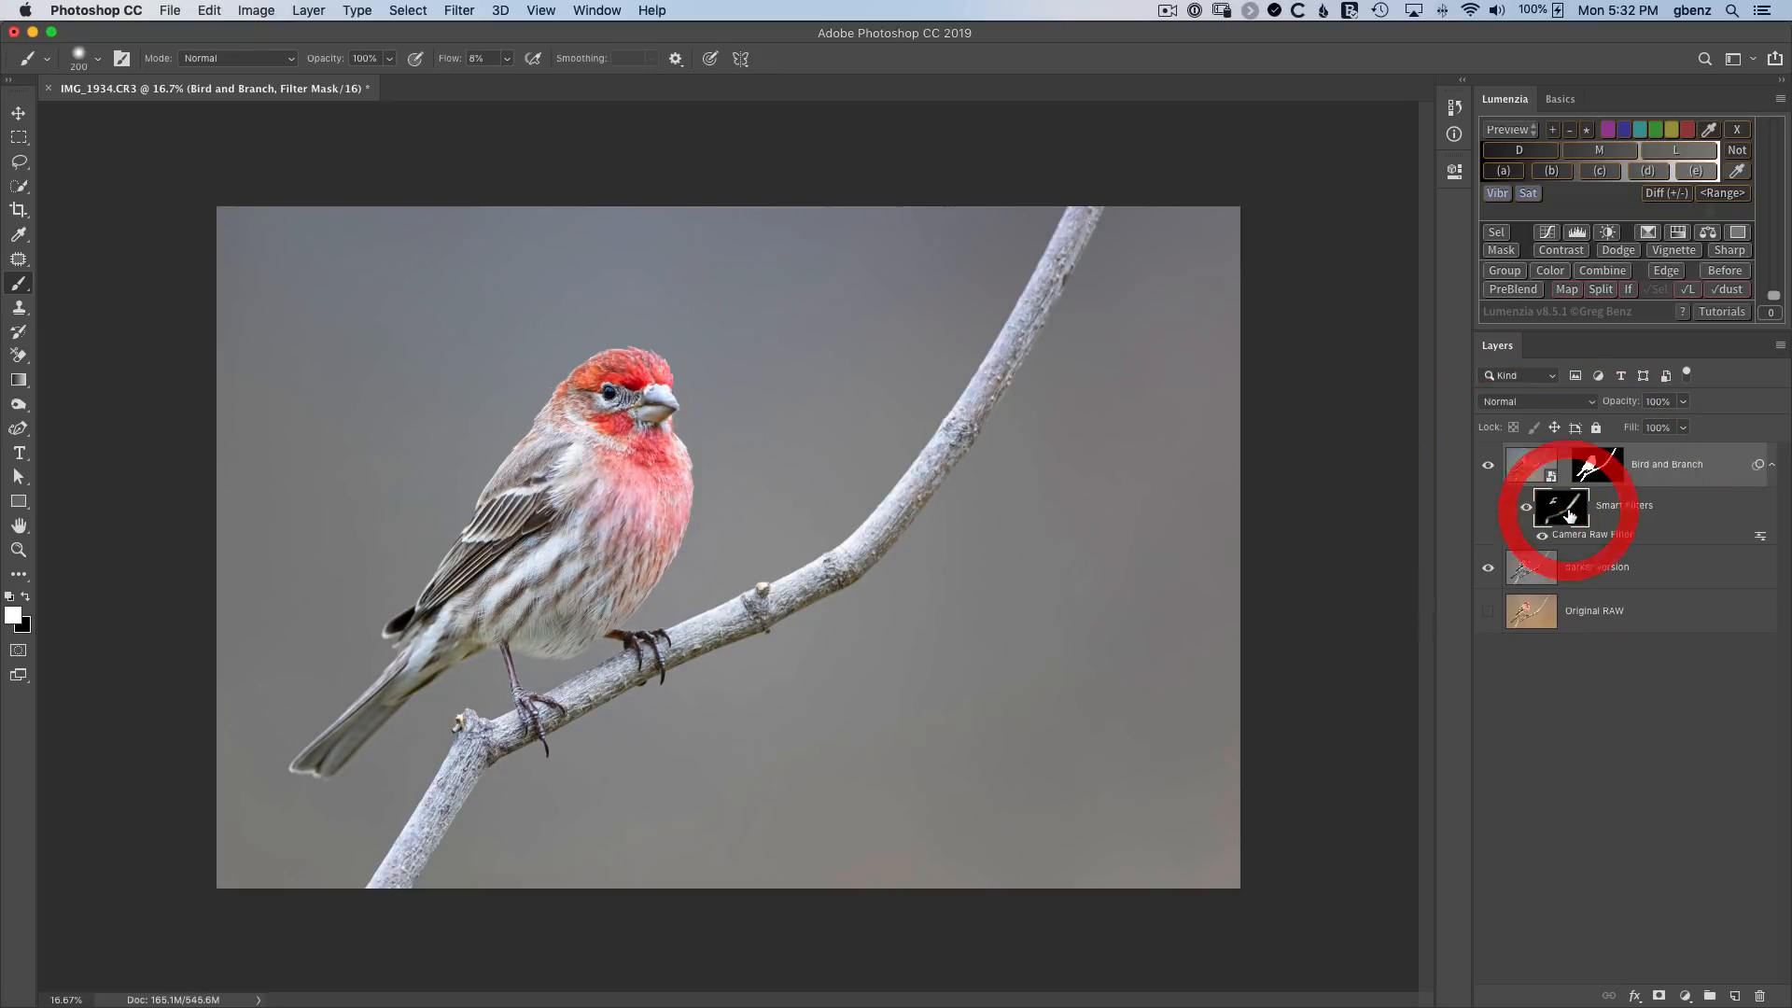
pyautogui.doubleClick(1570, 512)
pyautogui.click(1454, 175)
pyautogui.keyDown('shift'); pyautogui.click(1562, 509); pyautogui.keyUp('shift')
pyautogui.keyDown('shift'); pyautogui.click(1562, 509); pyautogui.keyUp('shift')
pyautogui.keyDown('shift'); pyautogui.click(1562, 509); pyautogui.keyUp('shift')
pyautogui.keyDown('shift'); pyautogui.click(1561, 509); pyautogui.keyUp('shift')
pyautogui.keyDown('shift'); pyautogui.click(1563, 510); pyautogui.keyUp('shift')
pyautogui.keyDown('shift'); pyautogui.click(1563, 512); pyautogui.keyUp('shift')
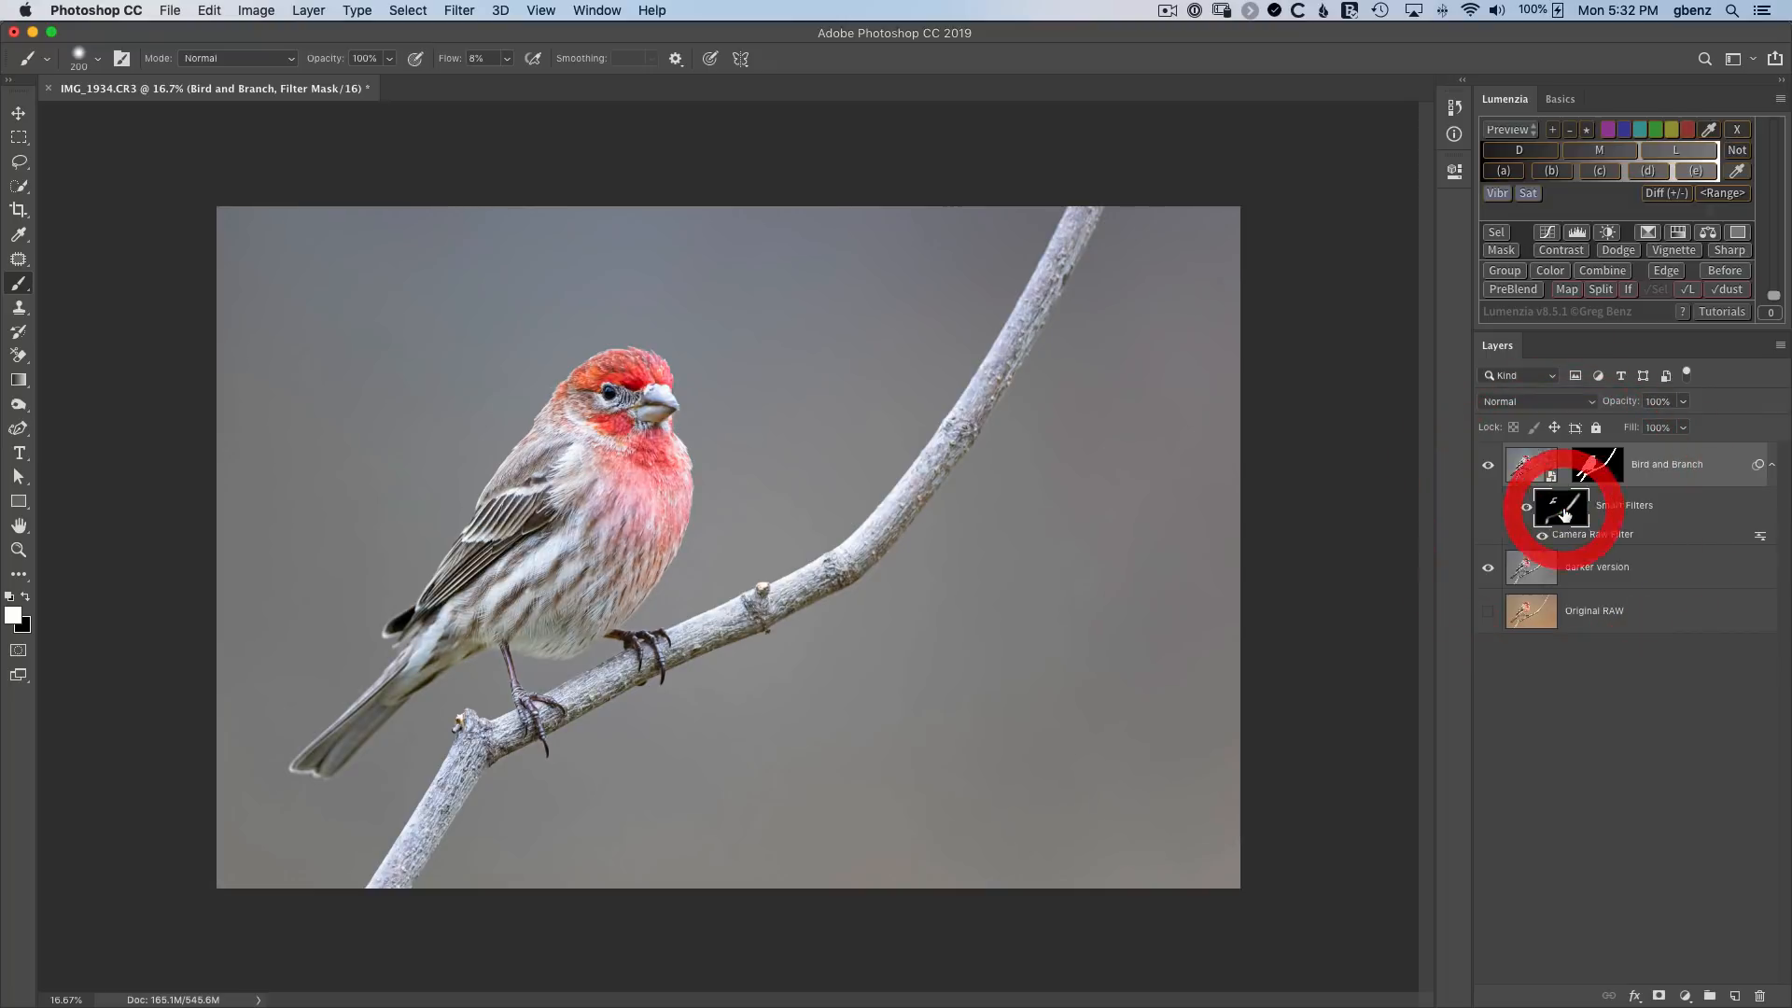
# Paint white on the smart filter mask from the bird's head down the wing and across the belly.
pyautogui.moveTo(581, 403); pyautogui.dragTo(455, 657)
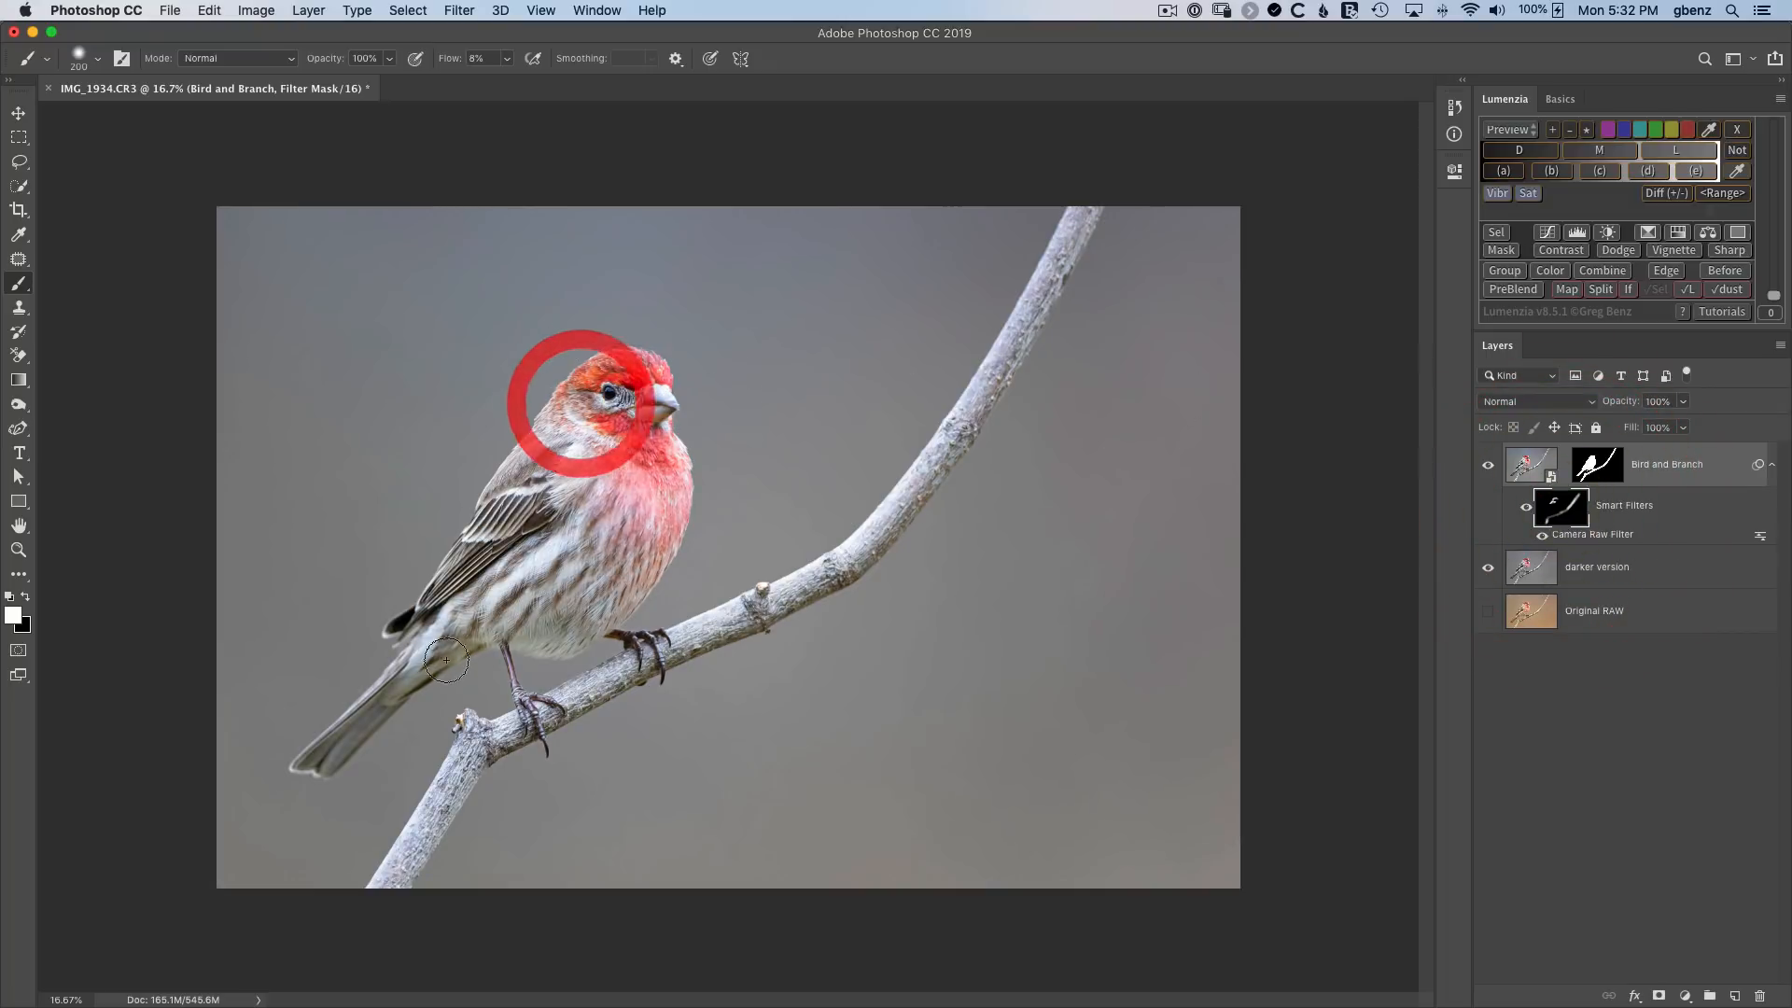
pyautogui.moveTo(527, 611); pyautogui.dragTo(606, 576)
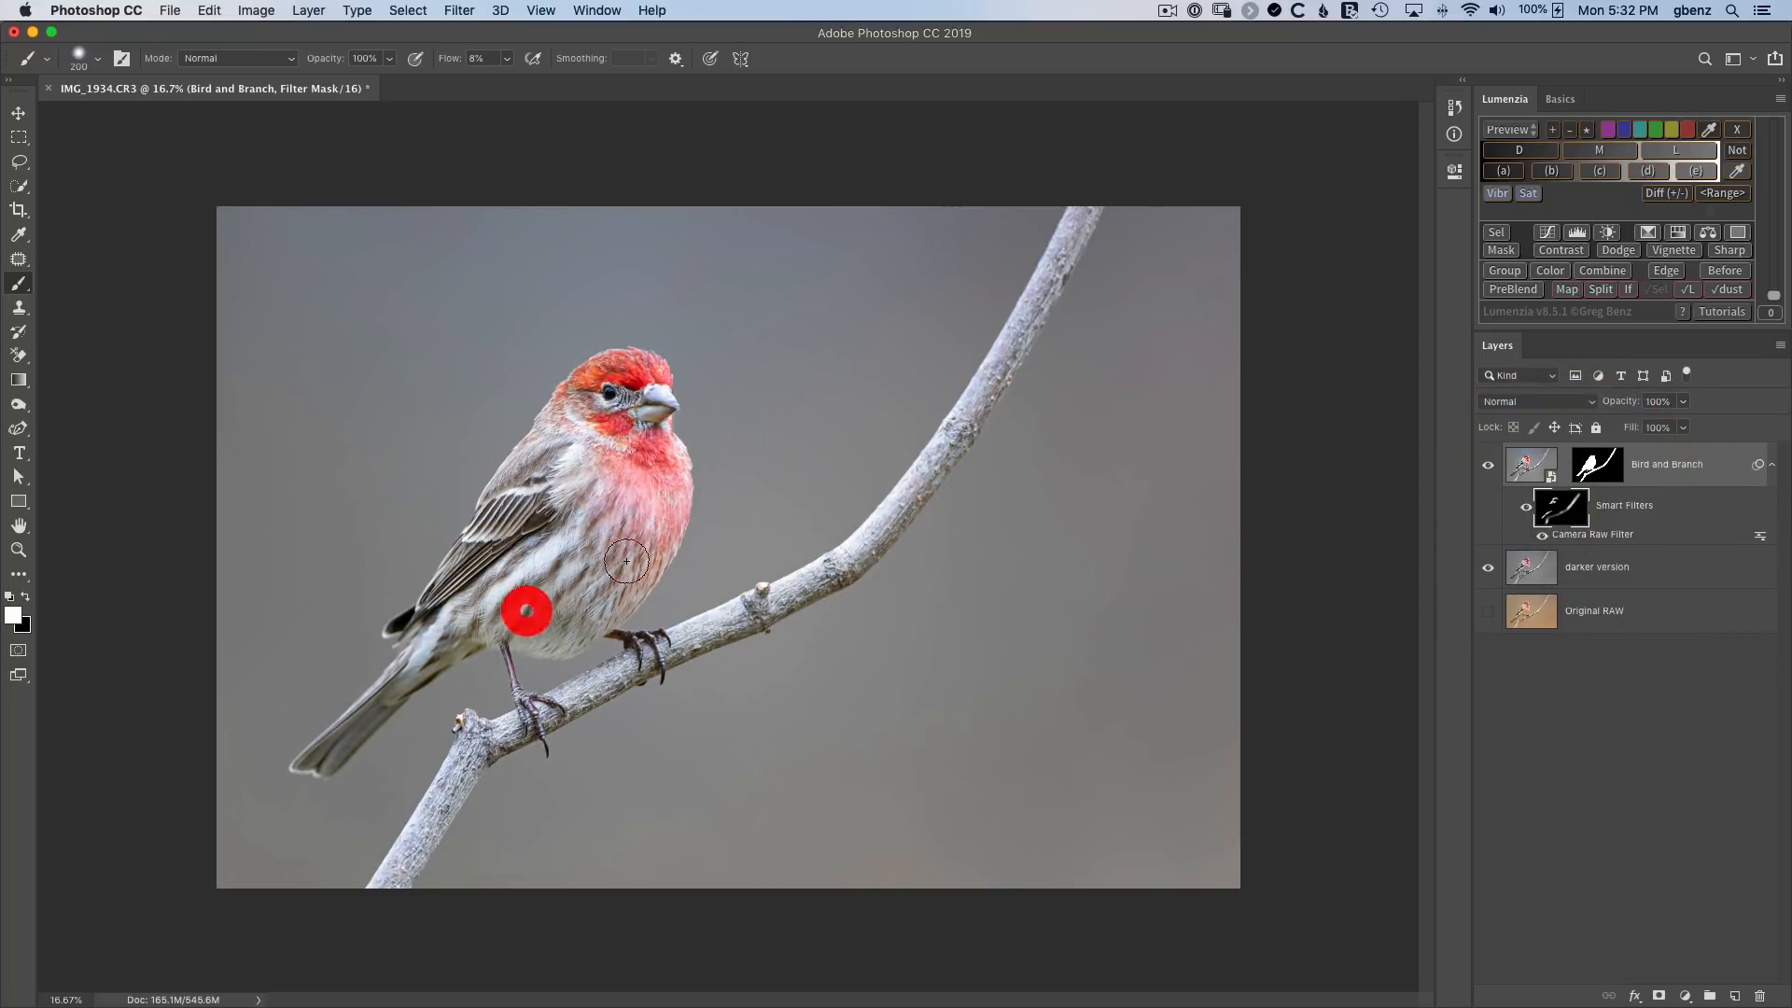
pyautogui.click(616, 591)
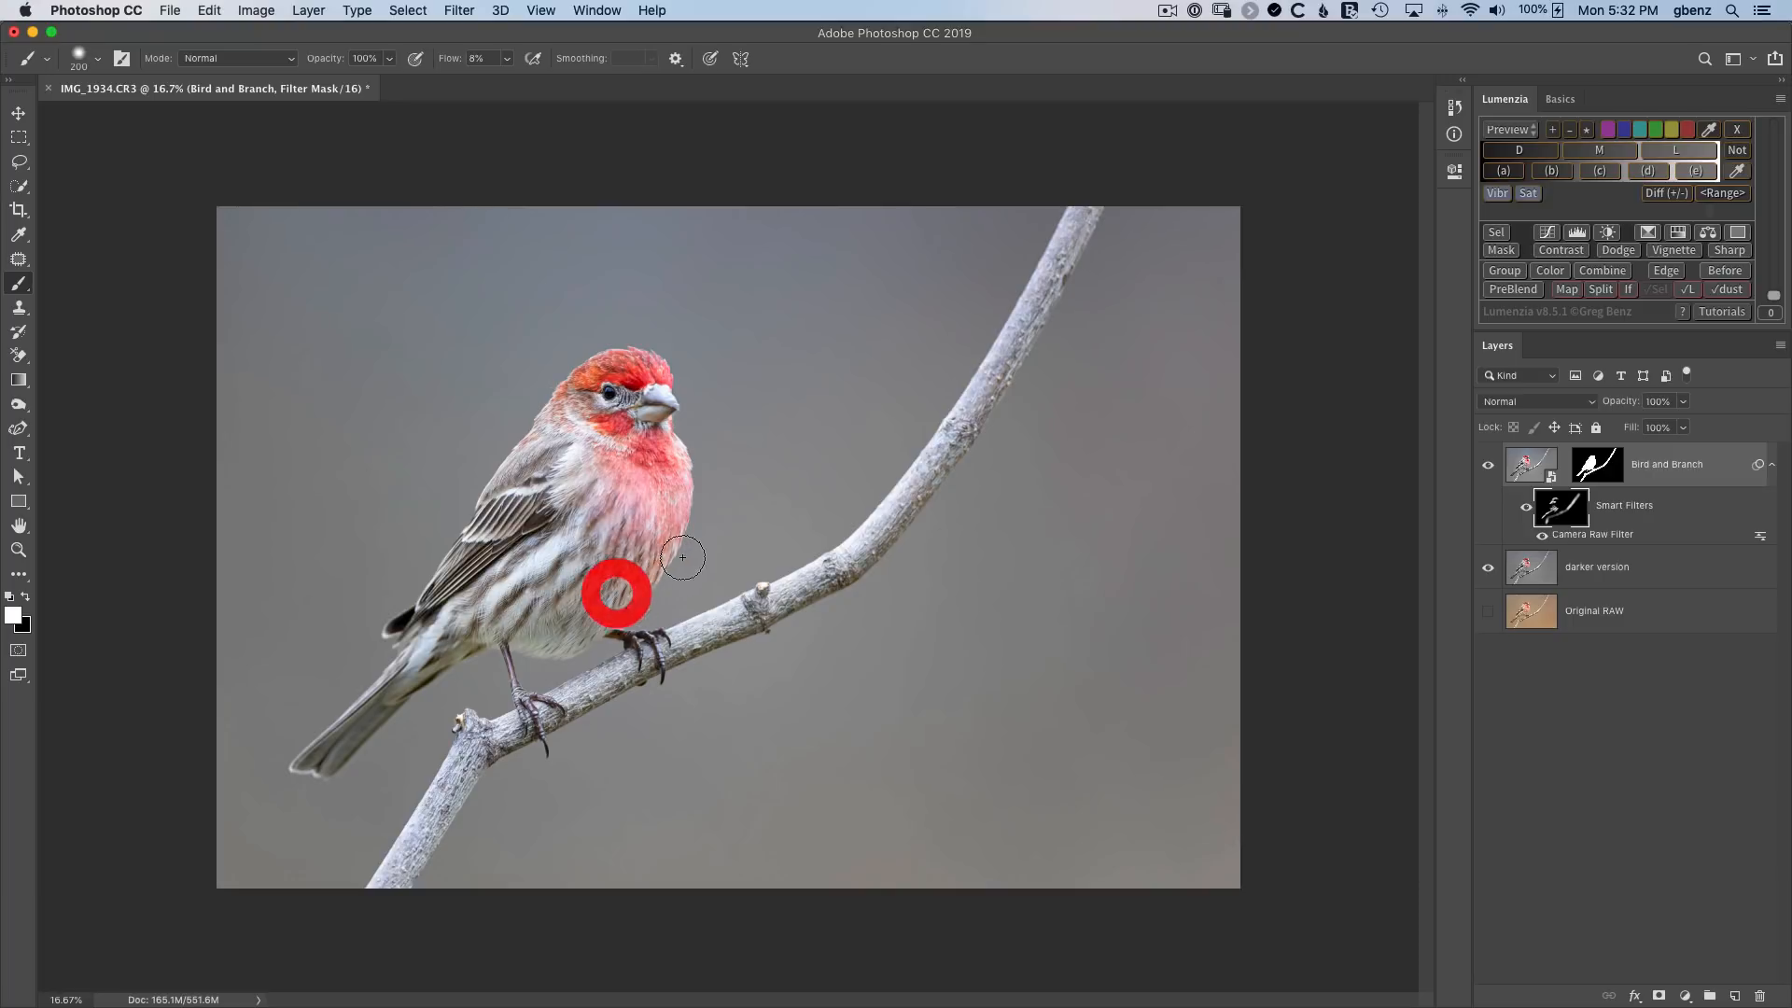
# Toggle the Camera Raw Filter's visibility to compare the image with and without the effect.
pyautogui.click(1543, 539)
pyautogui.press('super+z')
pyautogui.click(1542, 538)
pyautogui.click(1540, 539)
pyautogui.click(1540, 539)
pyautogui.click(1540, 538)
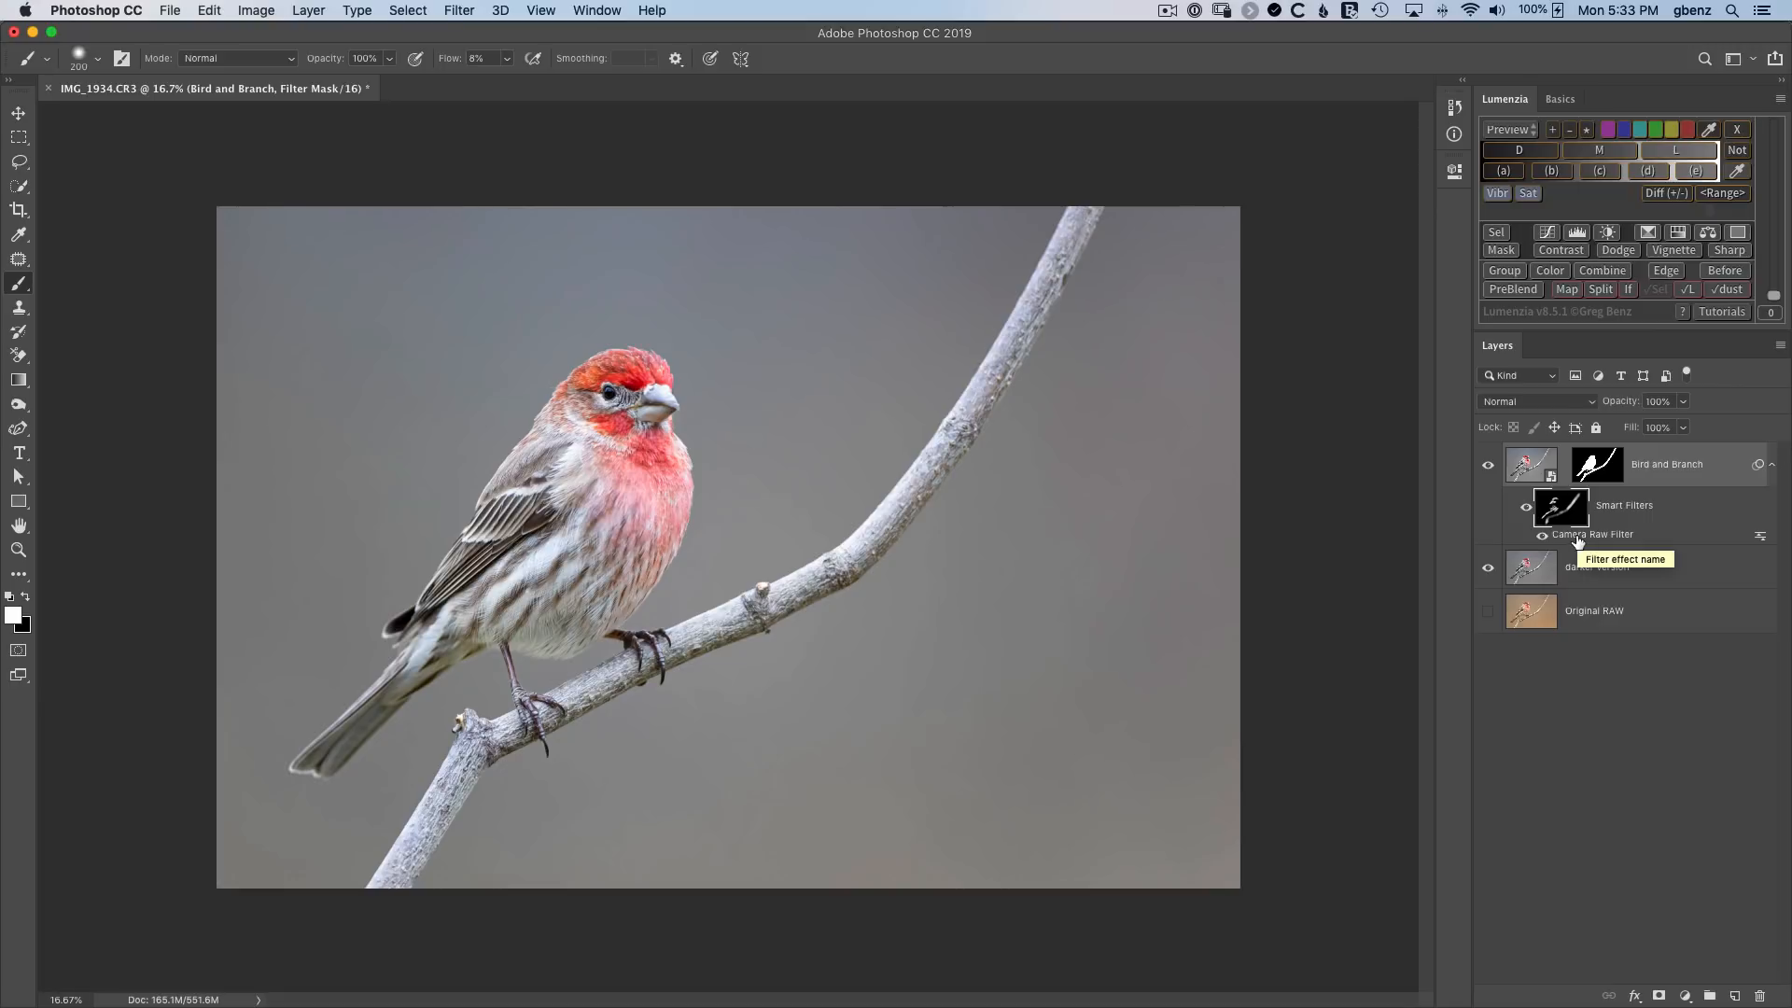
# Add a Lumenzia Dodge/Burn layer using transparent pixels, all tones and Soft Light, and ready a size 45 white brush at the bird's eye.
pyautogui.click(1620, 252)
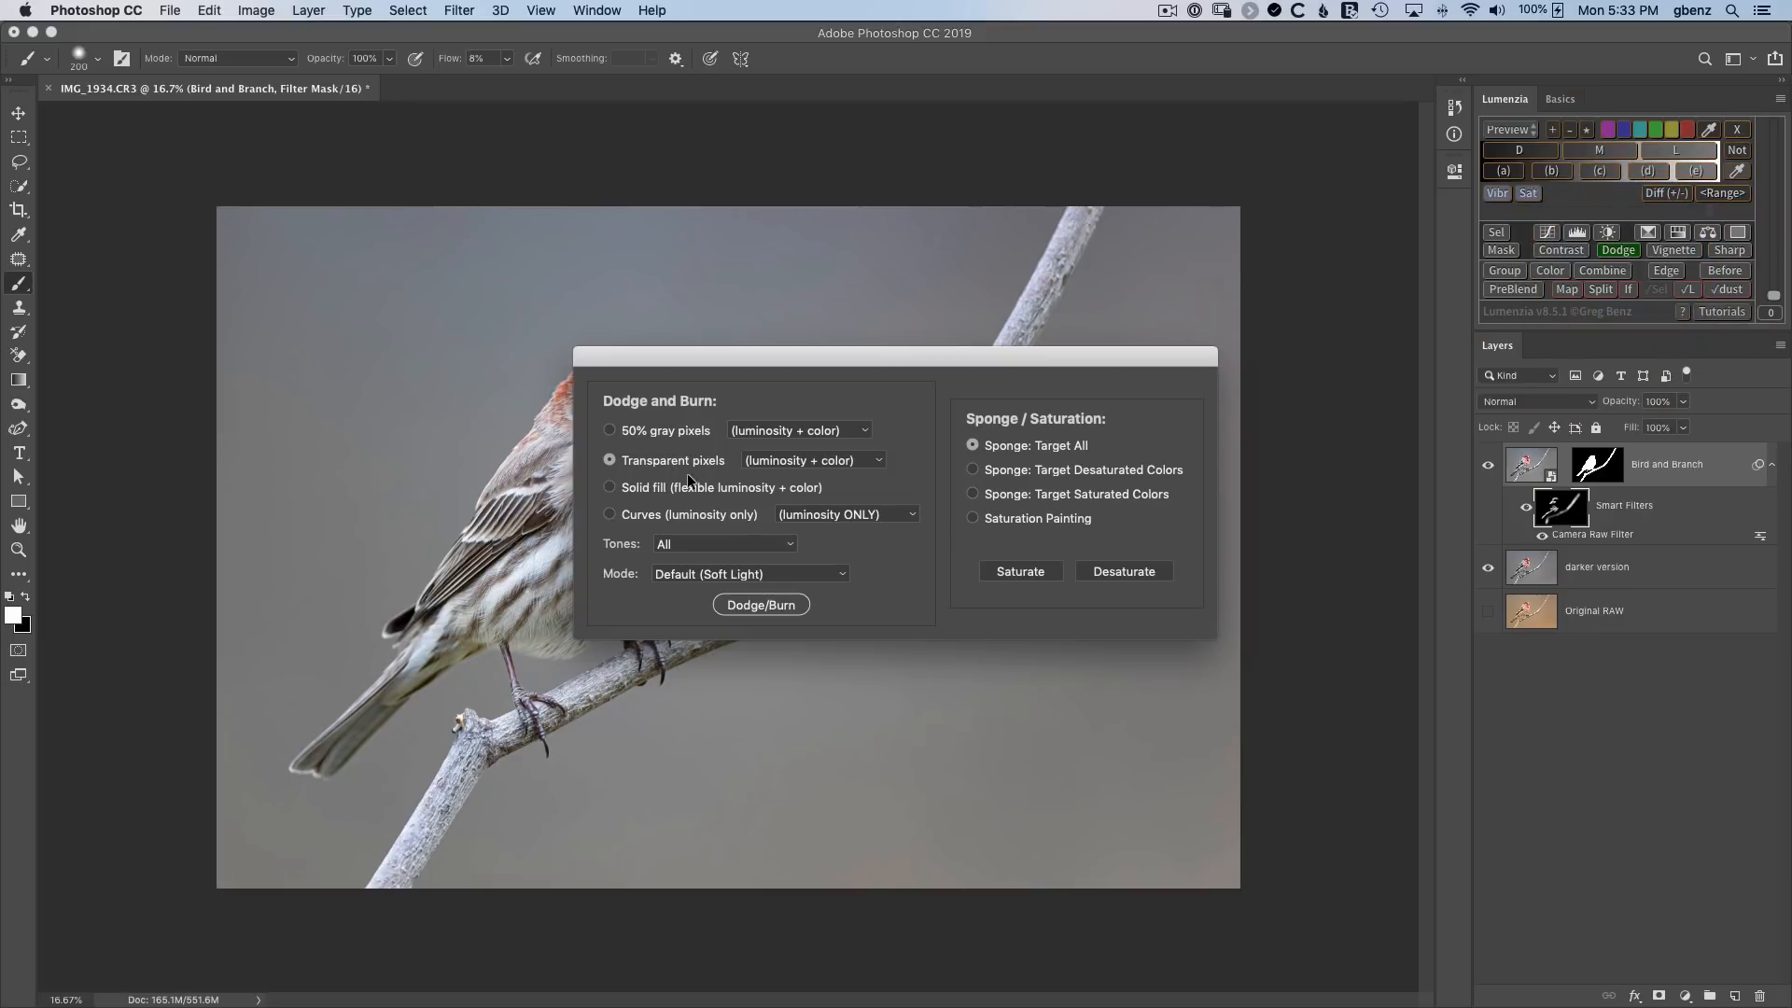
pyautogui.click(755, 605)
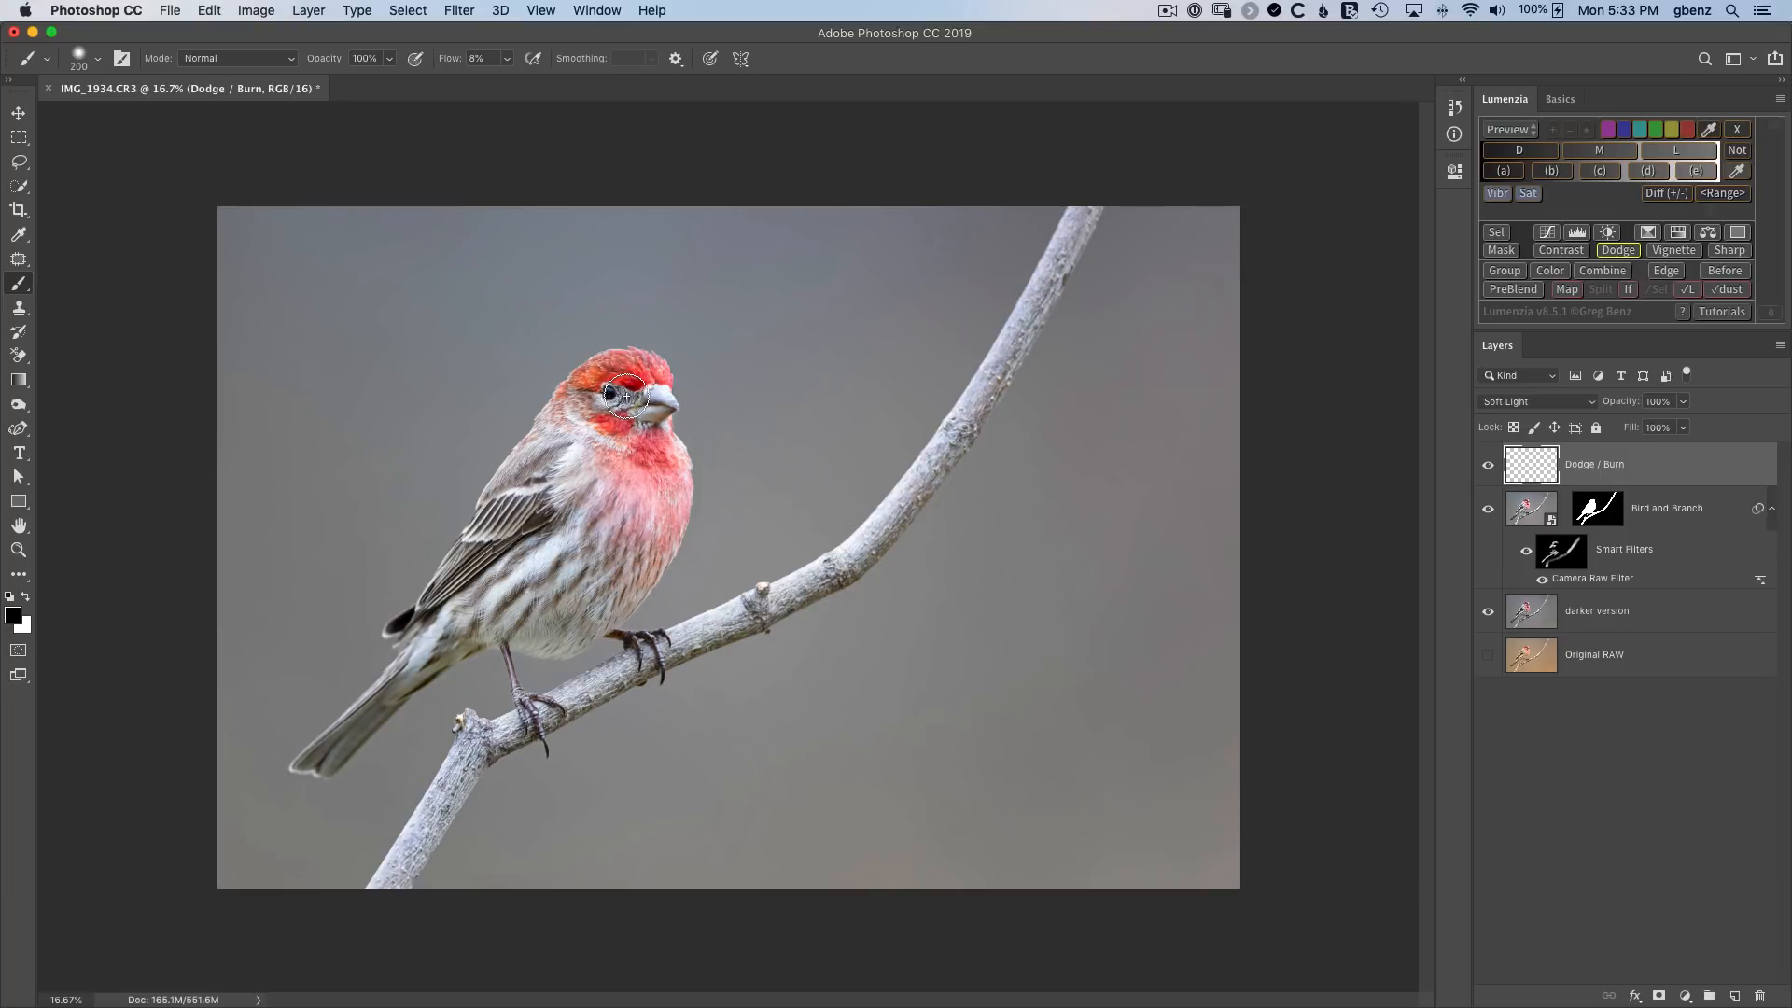
pyautogui.press('z')
pyautogui.moveTo(624, 399); pyautogui.dragTo(768, 492)
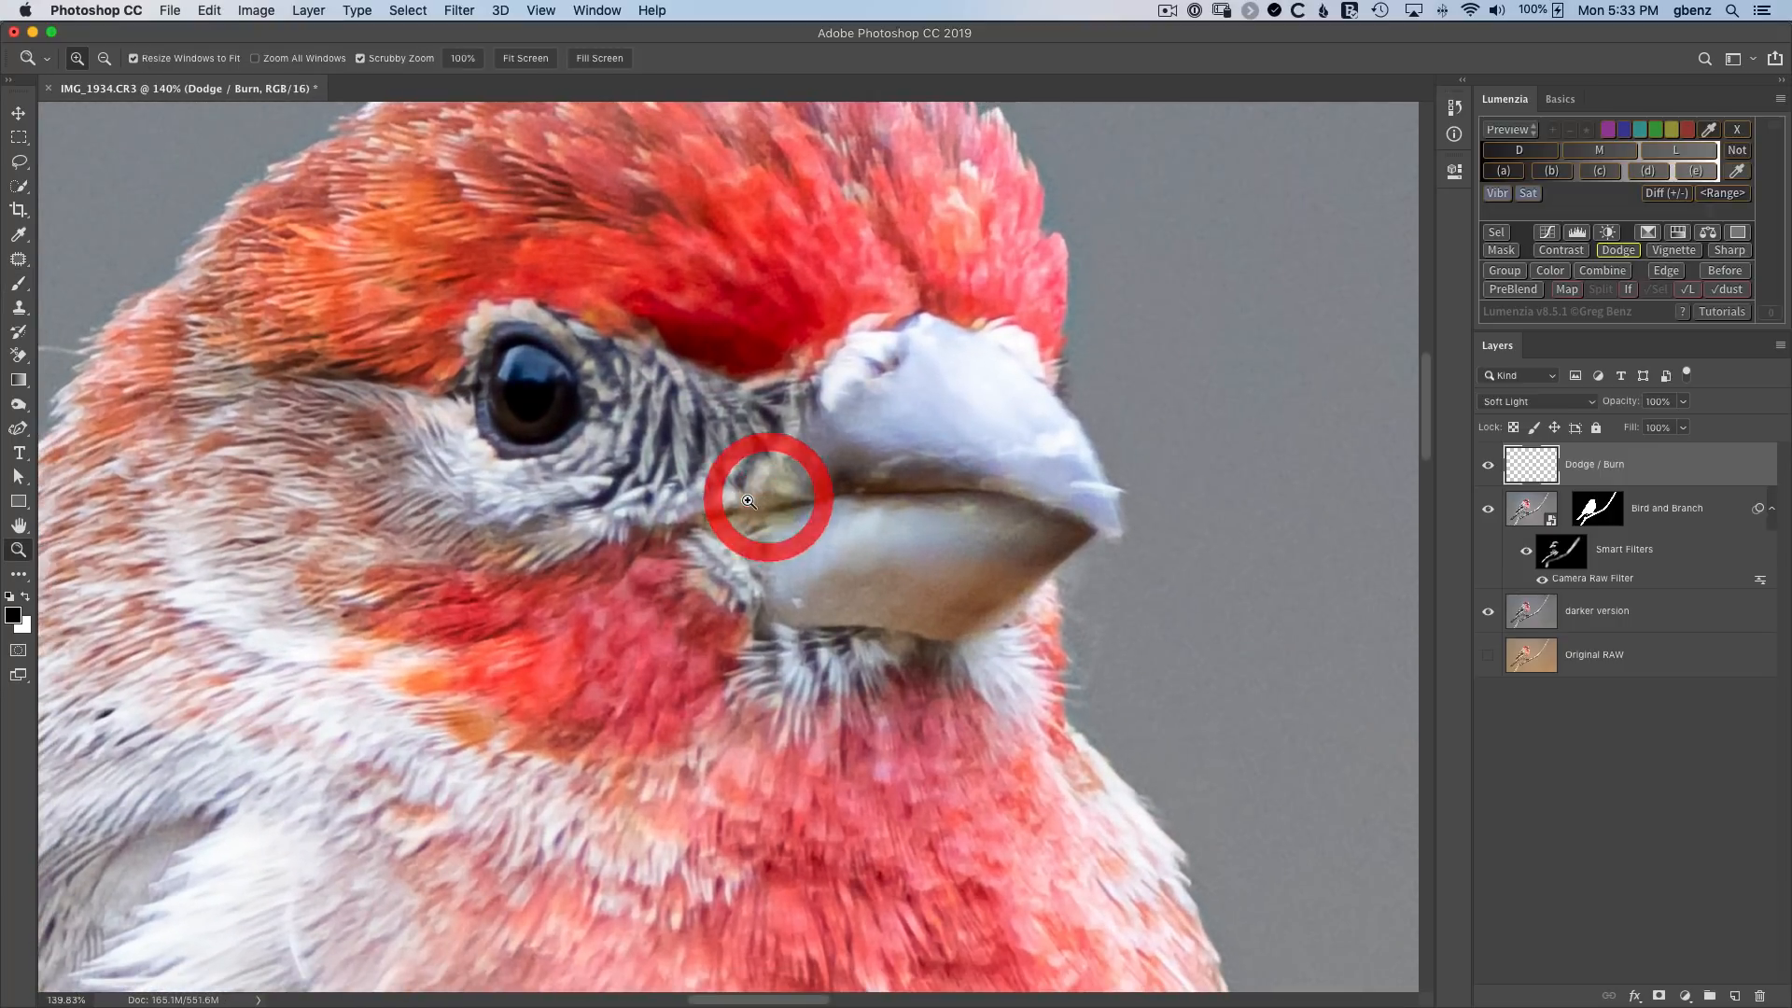
pyautogui.press('b')
pyautogui.press('[')
pyautogui.press('[')
pyautogui.press('[')
pyautogui.press('[')
pyautogui.press('[')
pyautogui.press('[')
pyautogui.press('[')
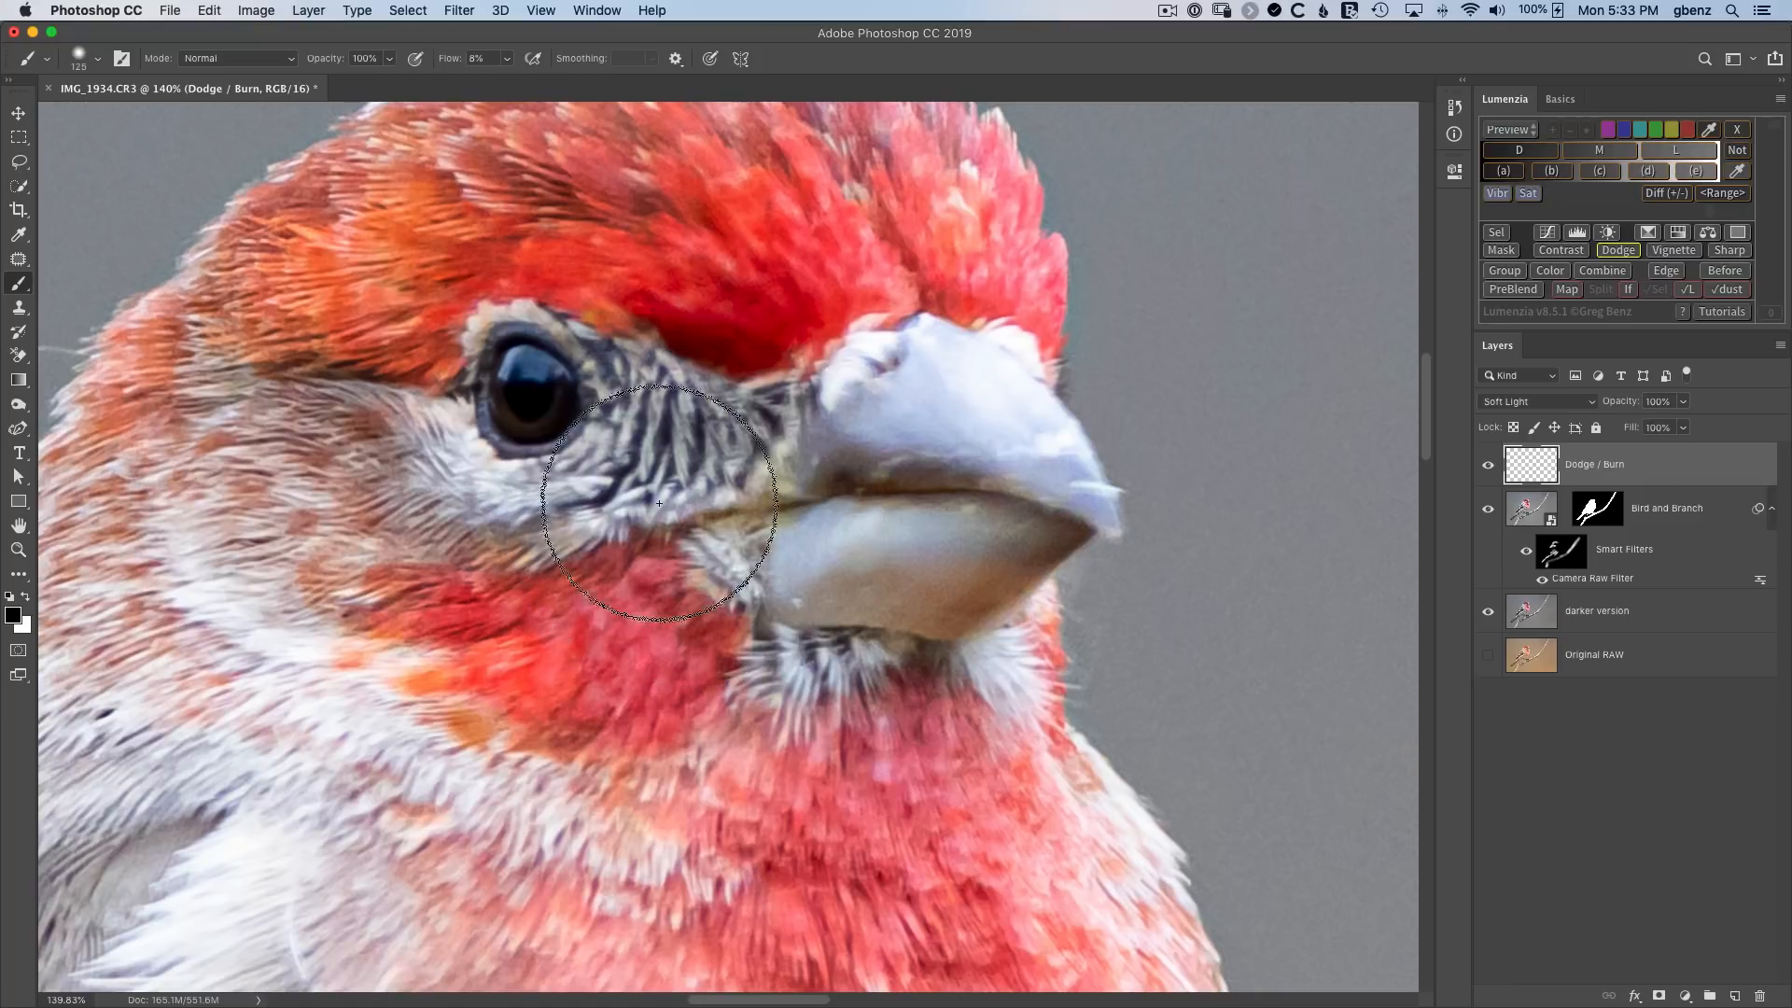
pyautogui.click(28, 597)
pyautogui.press('[')
pyautogui.press('[')
pyautogui.press('[')
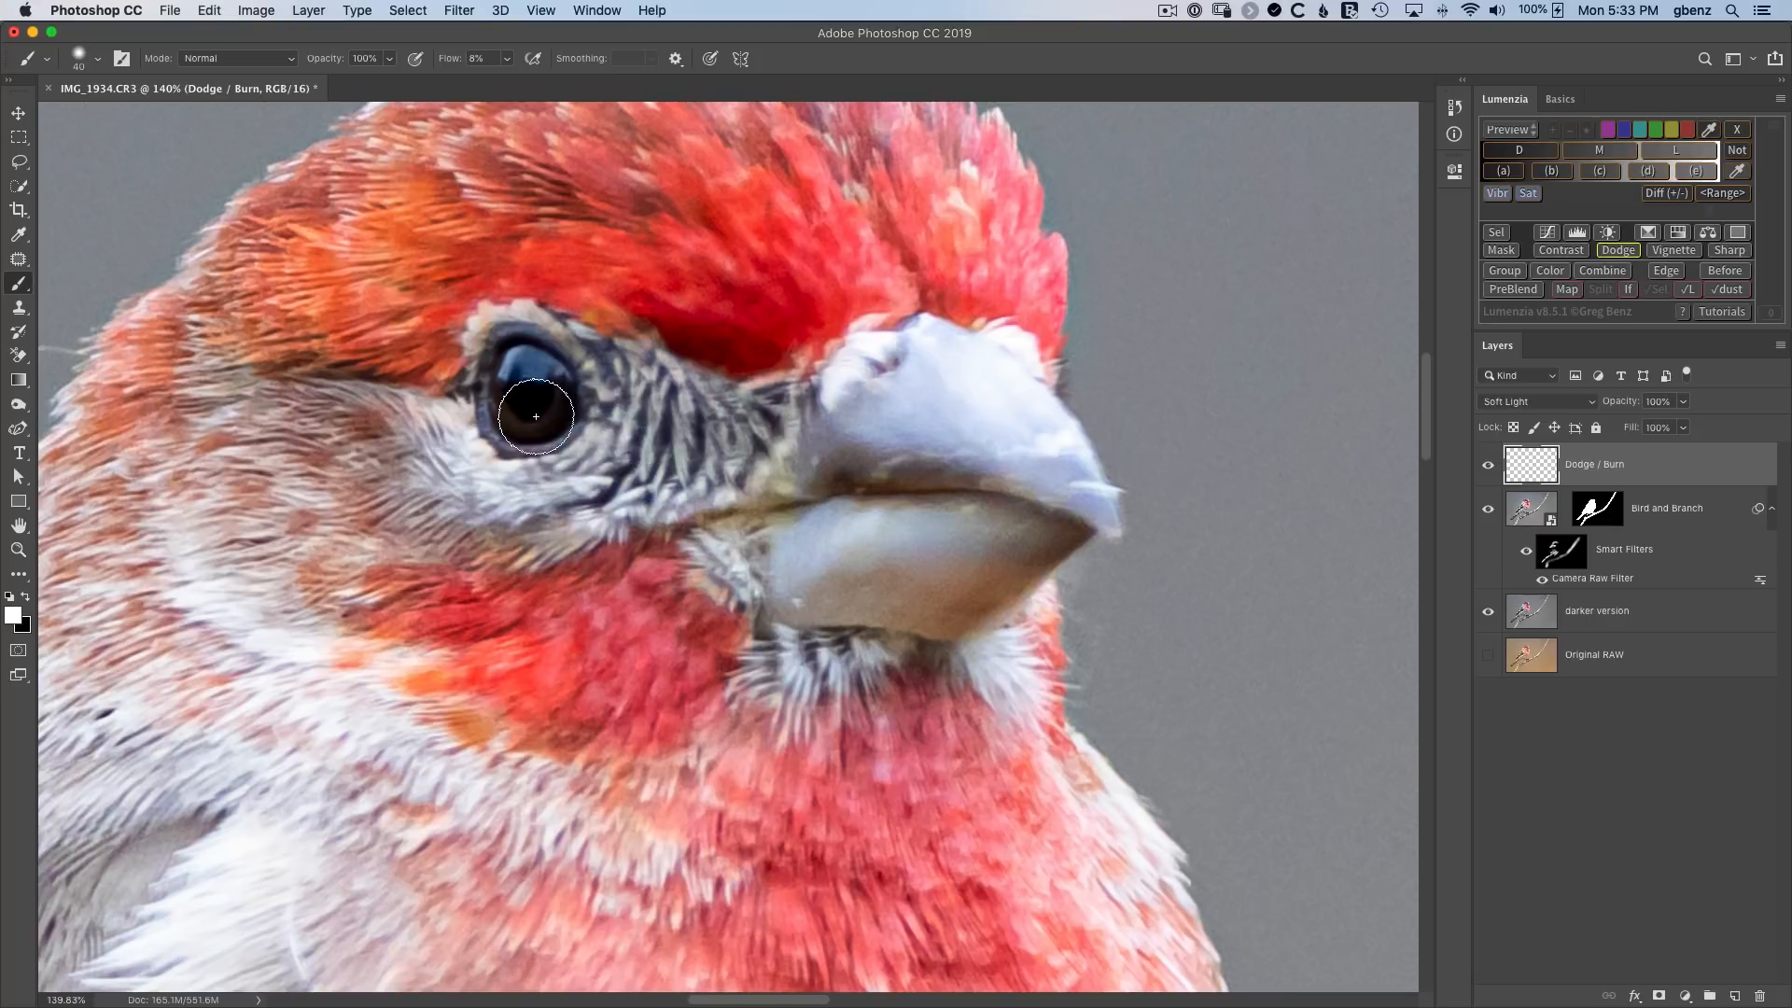
pyautogui.press(']')
# Try dodging the feathers beside the eye and on the cheek without a selection, and undo the strokes.
pyautogui.moveTo(640, 439)
pyautogui.mouseDown()
pyautogui.moveTo(672, 410)
pyautogui.moveTo(616, 420)
pyautogui.moveTo(644, 476)
pyautogui.moveTo(551, 447)
pyautogui.mouseUp()
pyautogui.moveTo(472, 562); pyautogui.dragTo(383, 660)
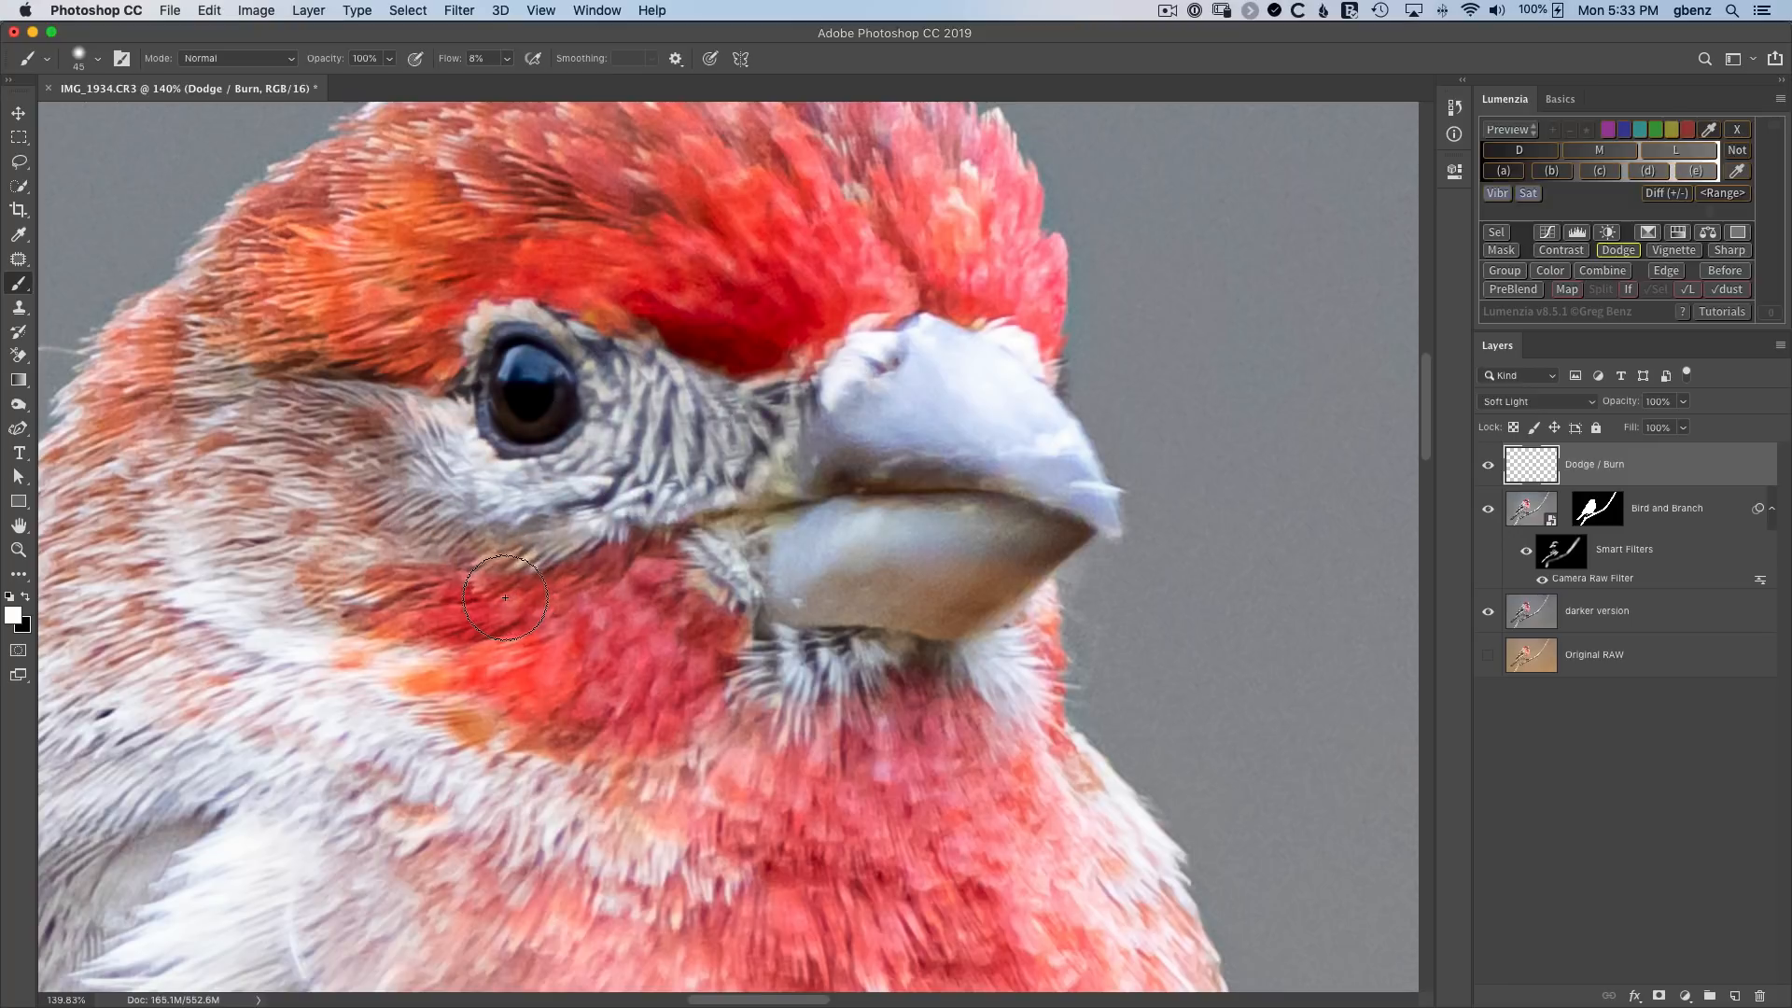
pyautogui.press('super+z')
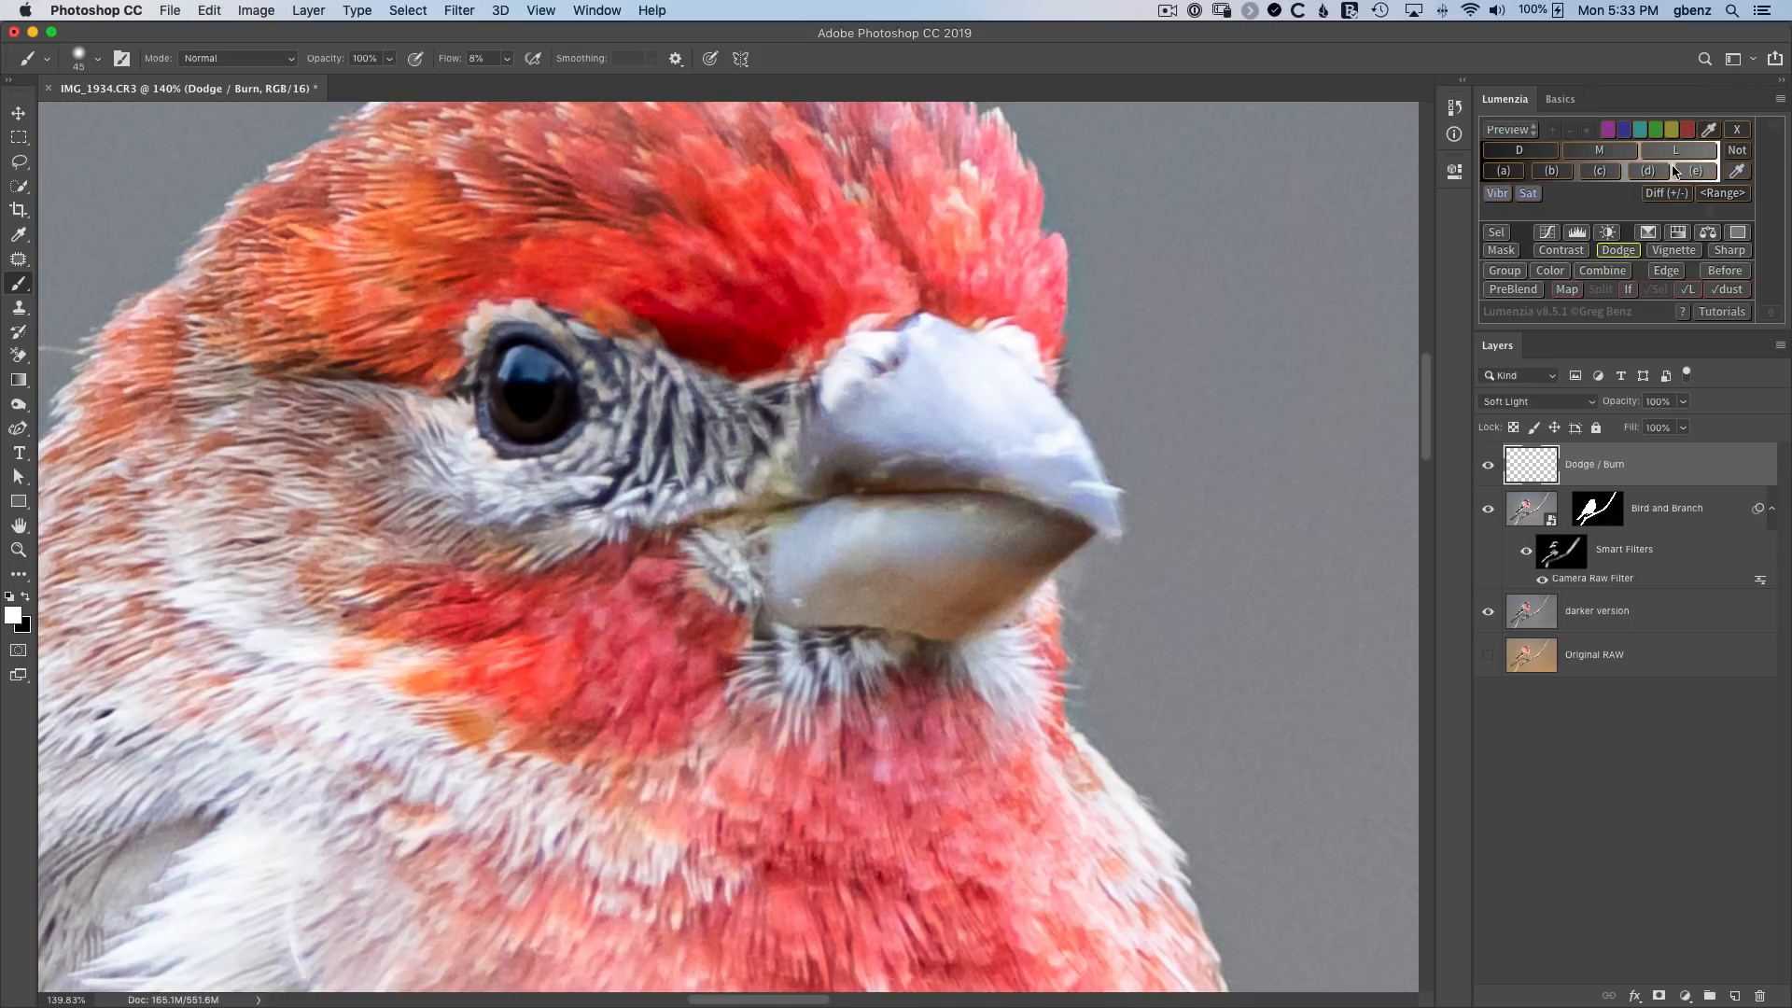
# Load Lumenzia's L1.5 lights mask as a selection and dodge the feathers between the eye and beak with a size 30 white brush.
pyautogui.click(1678, 154)
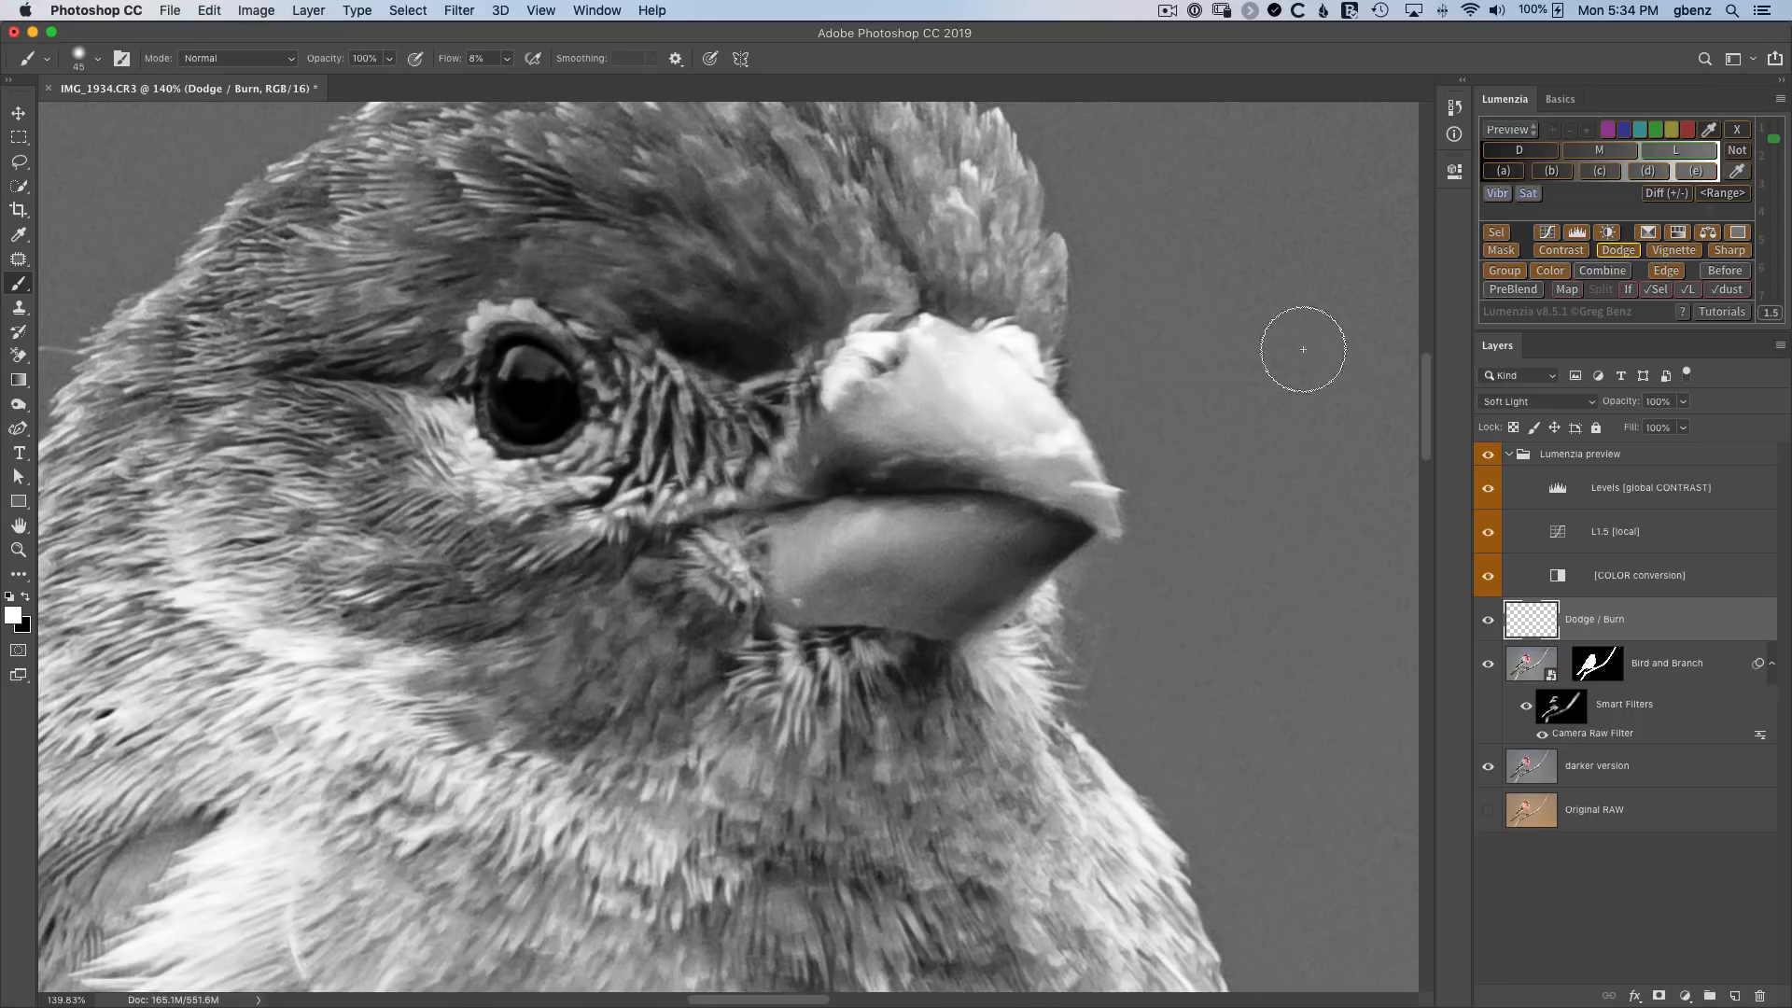
pyautogui.click(1502, 233)
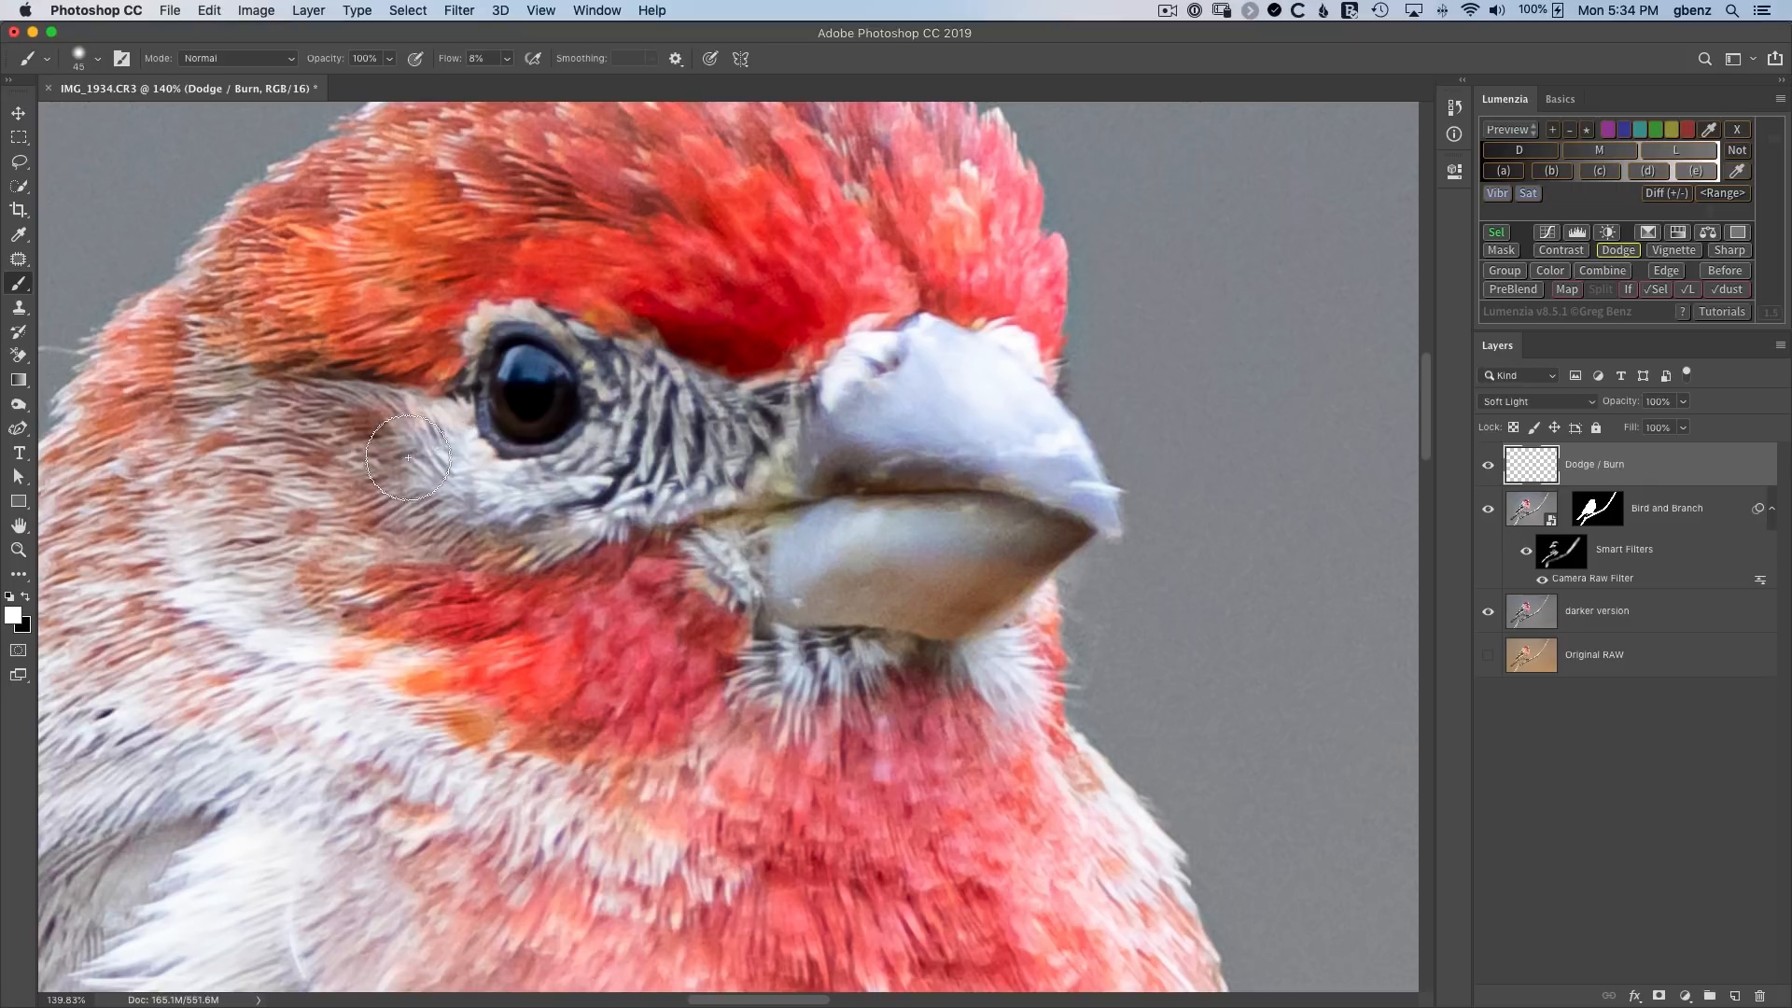
pyautogui.press('[')
pyautogui.click(739, 408)
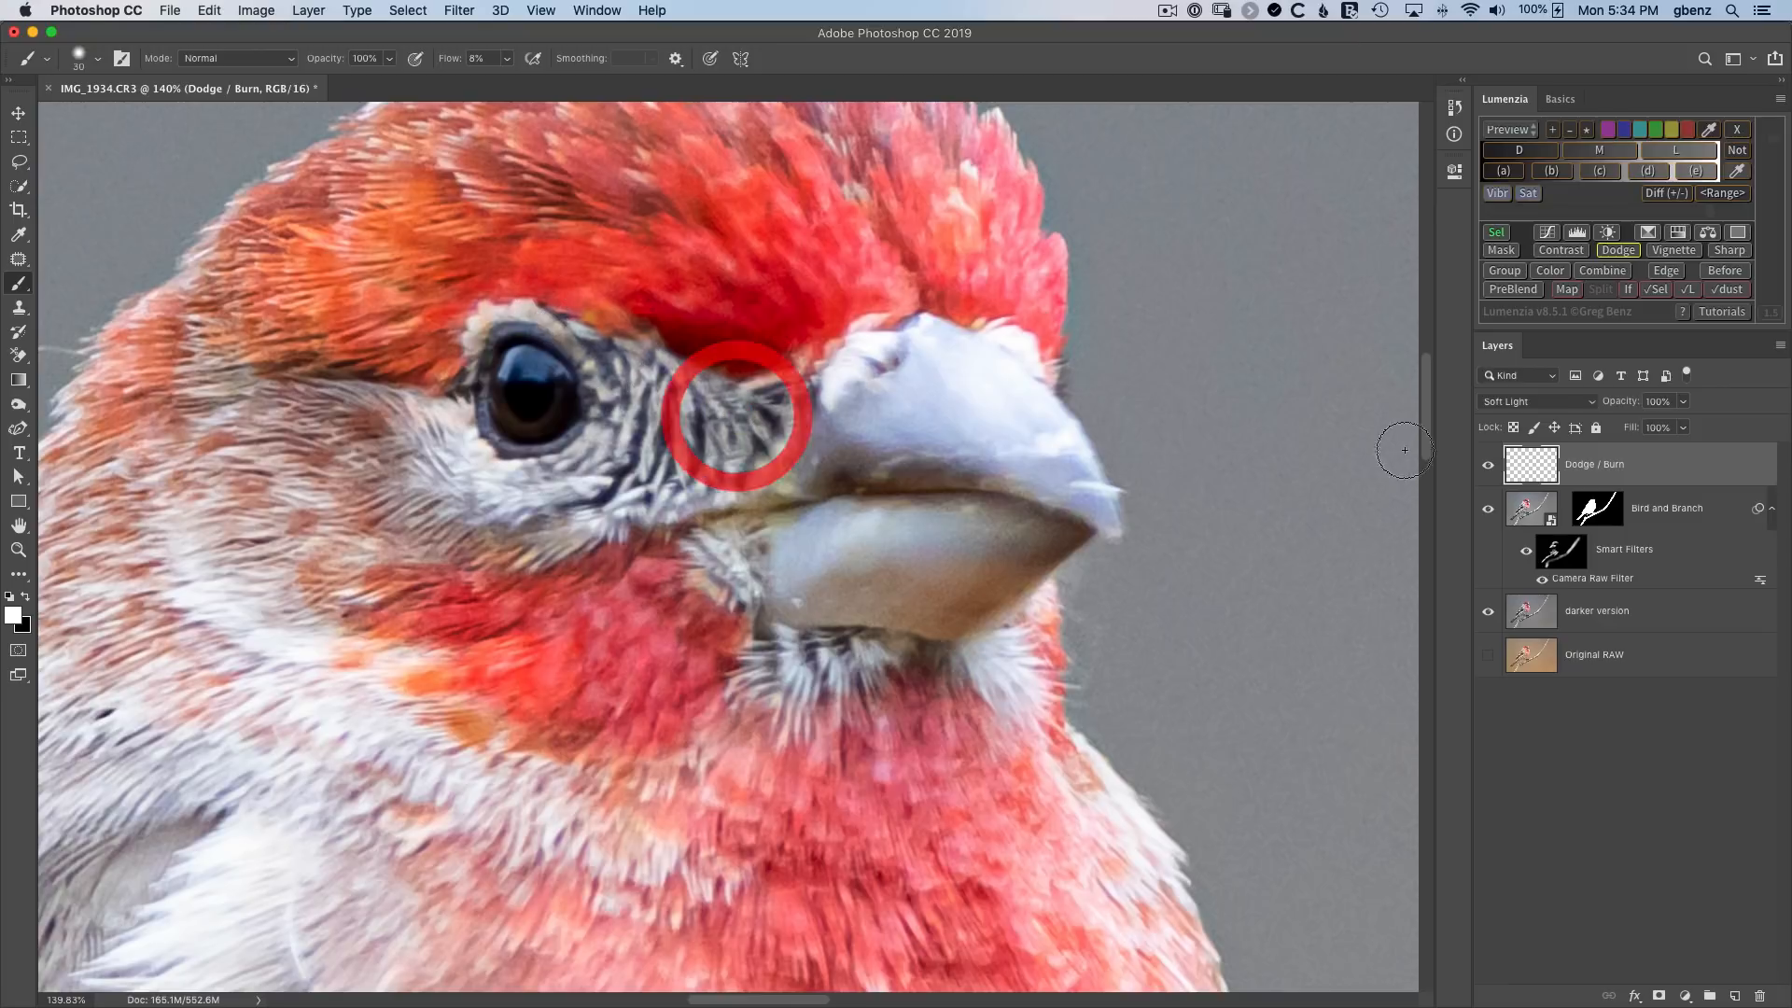
# Toggle the Dodge / Burn layer's visibility to compare the face feathers with and without dodging.
pyautogui.click(1488, 465)
pyautogui.click(1490, 467)
pyautogui.click(1490, 468)
pyautogui.click(1493, 471)
# Dodge the light feathers beneath and in front of the eye further through the lights selection.
pyautogui.click(532, 521)
pyautogui.moveTo(644, 376); pyautogui.dragTo(702, 458)
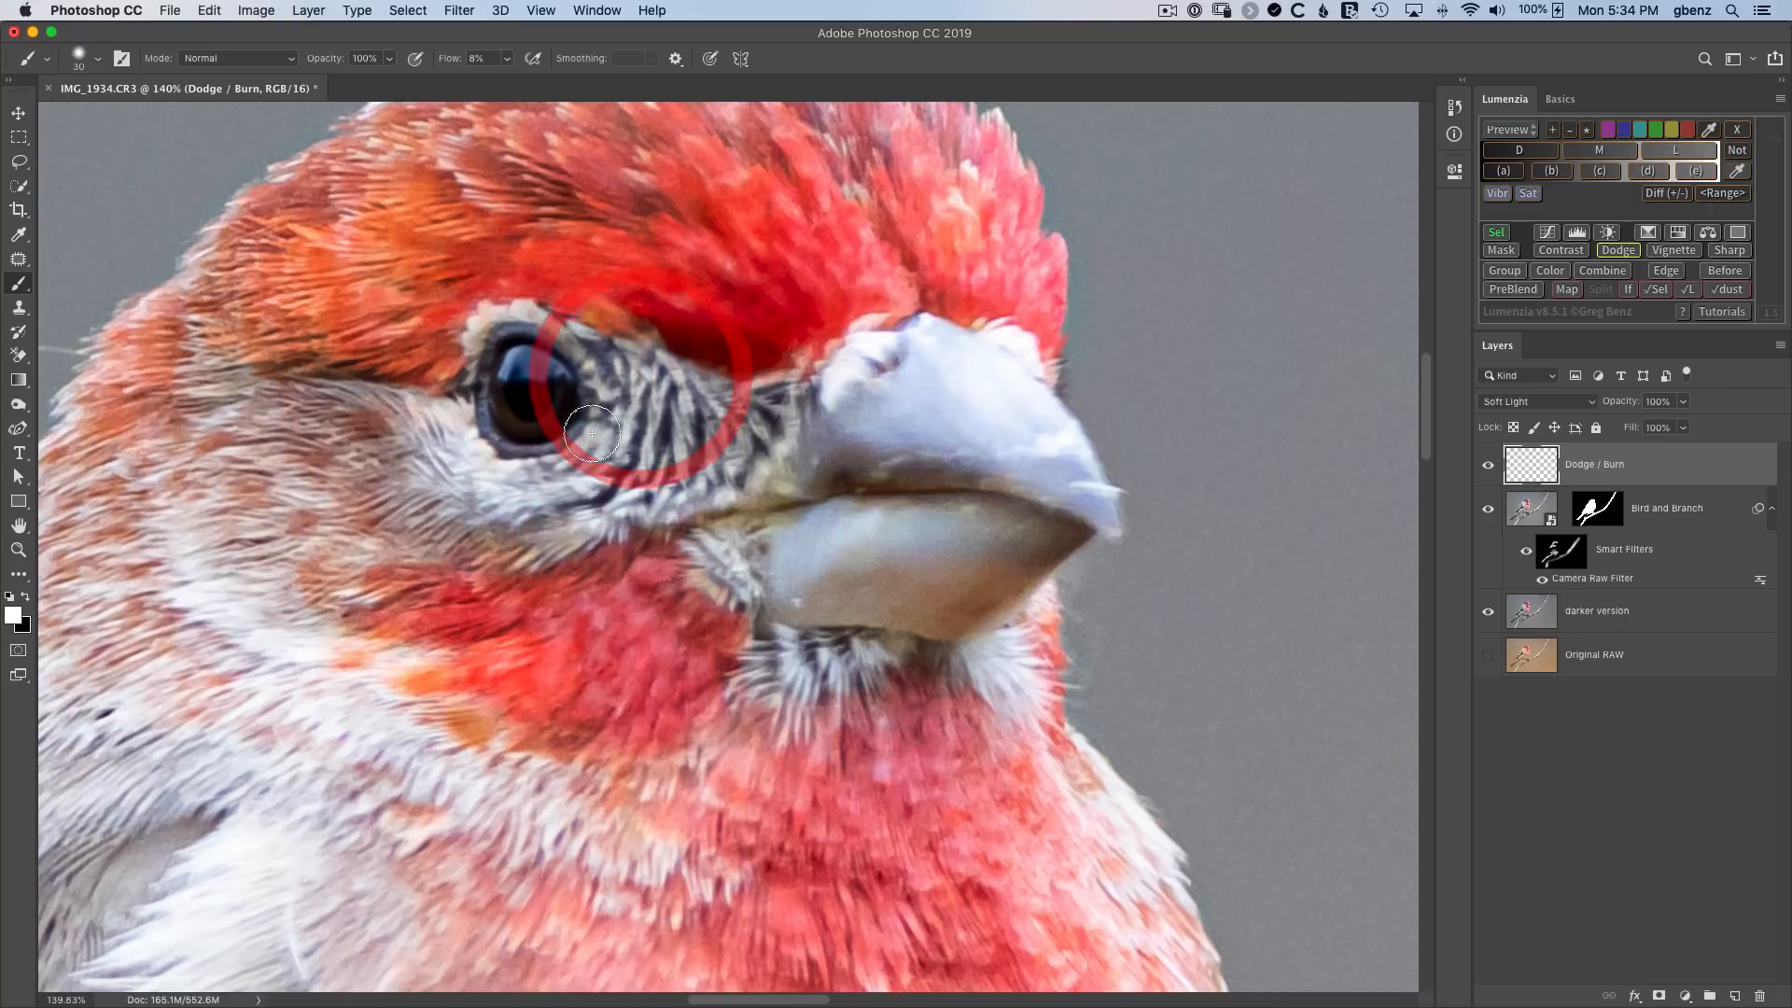
pyautogui.moveTo(597, 437); pyautogui.dragTo(647, 435)
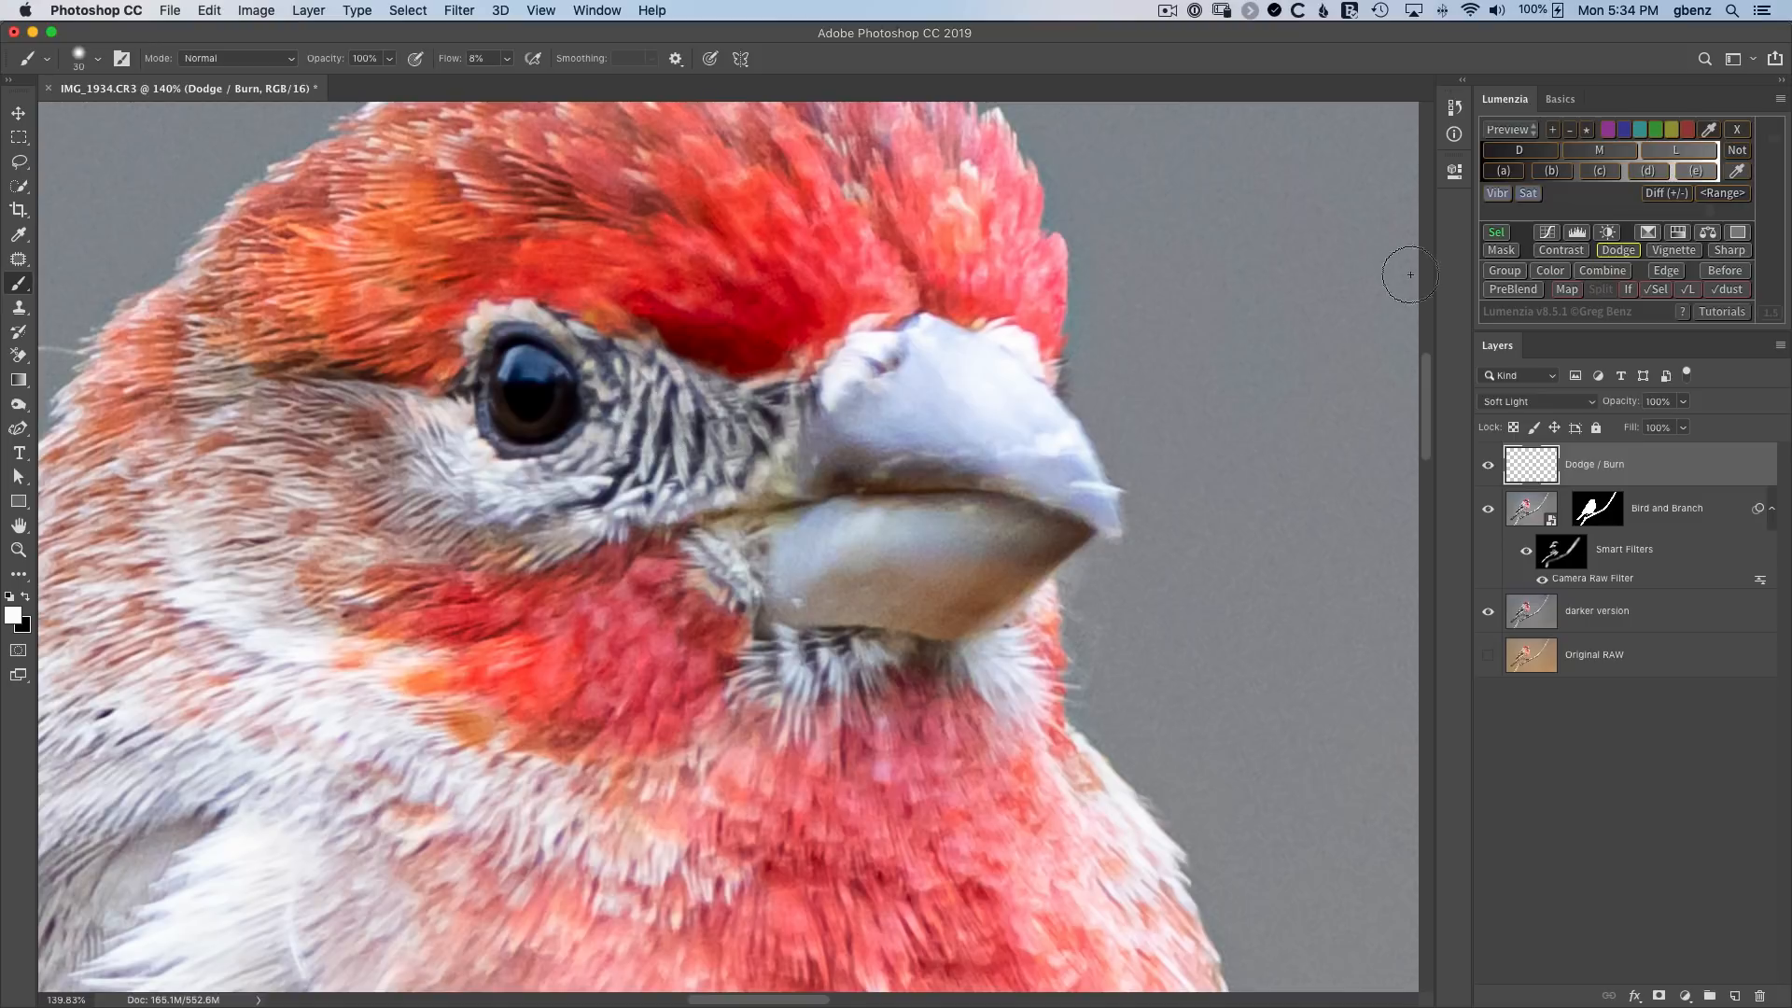
# Preview Lumenzia's Z(a) zone mask to target the darkest tones around the bird's eye.
pyautogui.click(1496, 233)
pyautogui.moveTo(605, 381)
pyautogui.mouseDown()
pyautogui.moveTo(515, 410)
pyautogui.moveTo(516, 386)
pyautogui.moveTo(562, 400)
pyautogui.mouseUp()
pyautogui.click(1512, 172)
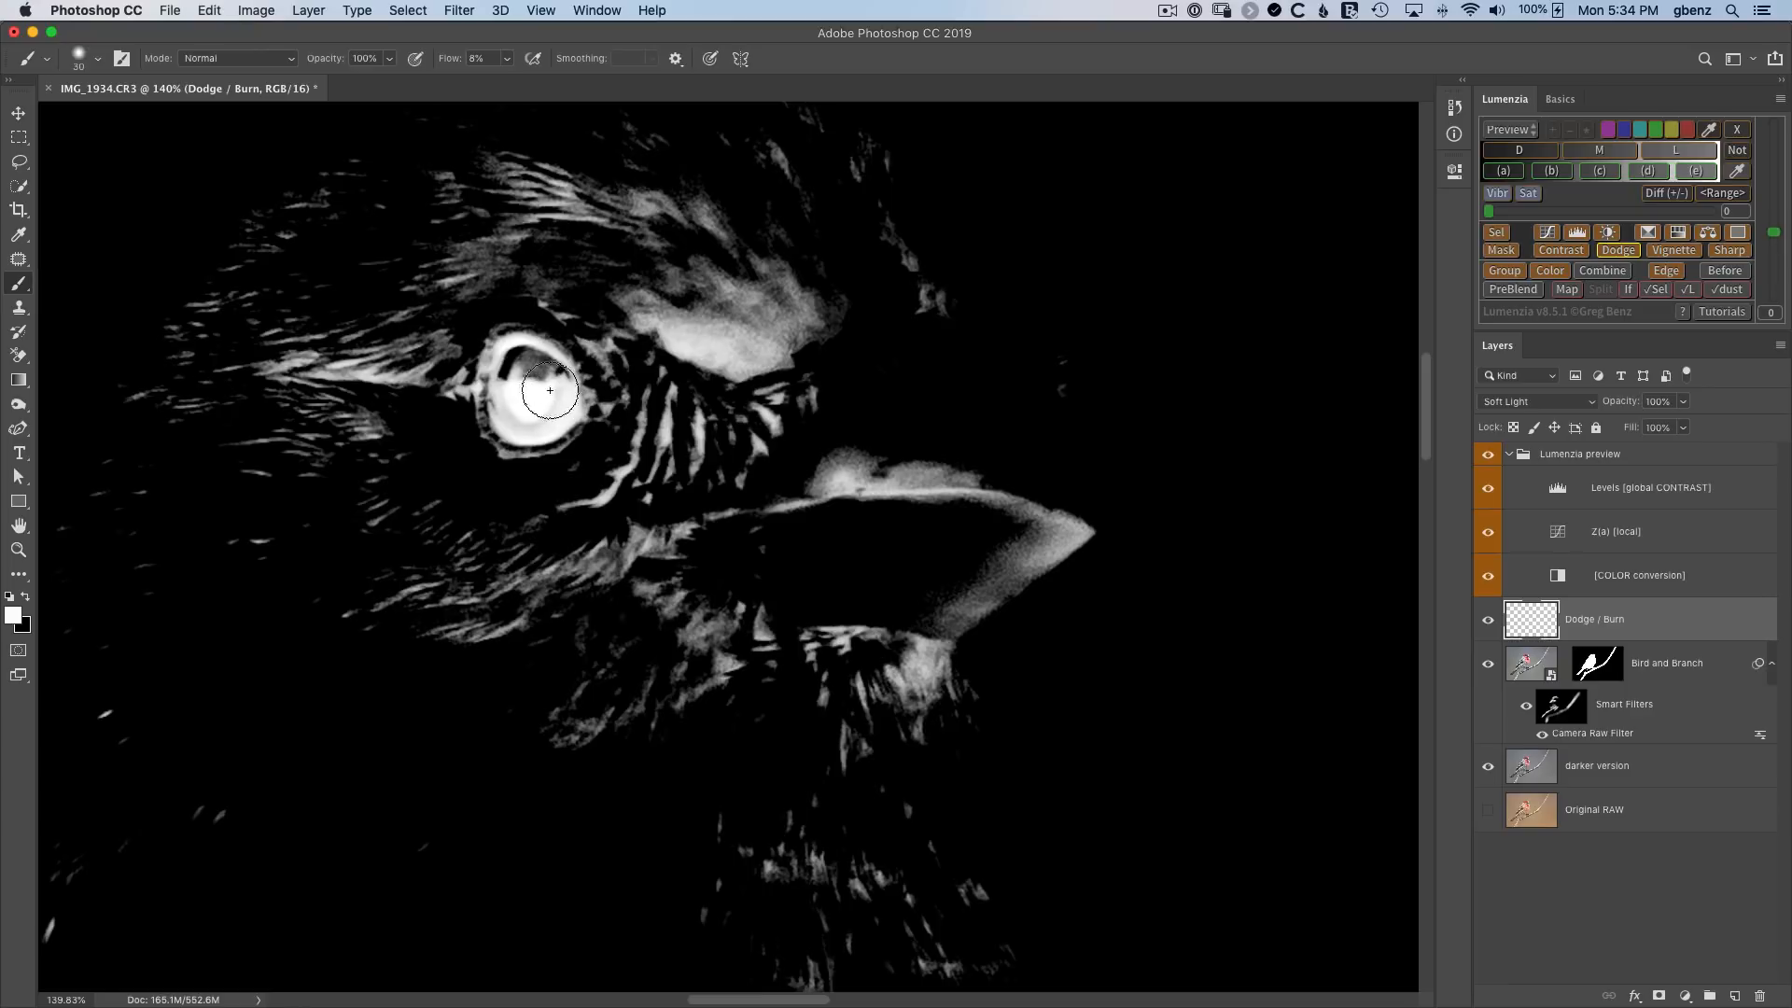
pyautogui.moveTo(543, 409)
pyautogui.mouseDown()
pyautogui.moveTo(526, 385)
pyautogui.moveTo(556, 378)
pyautogui.moveTo(527, 388)
pyautogui.moveTo(542, 437)
pyautogui.moveTo(521, 382)
pyautogui.moveTo(551, 434)
pyautogui.mouseUp()
# Set the Z(a) zone mask's adjustment to -25 and load the mask as a selection.
pyautogui.click(1776, 276)
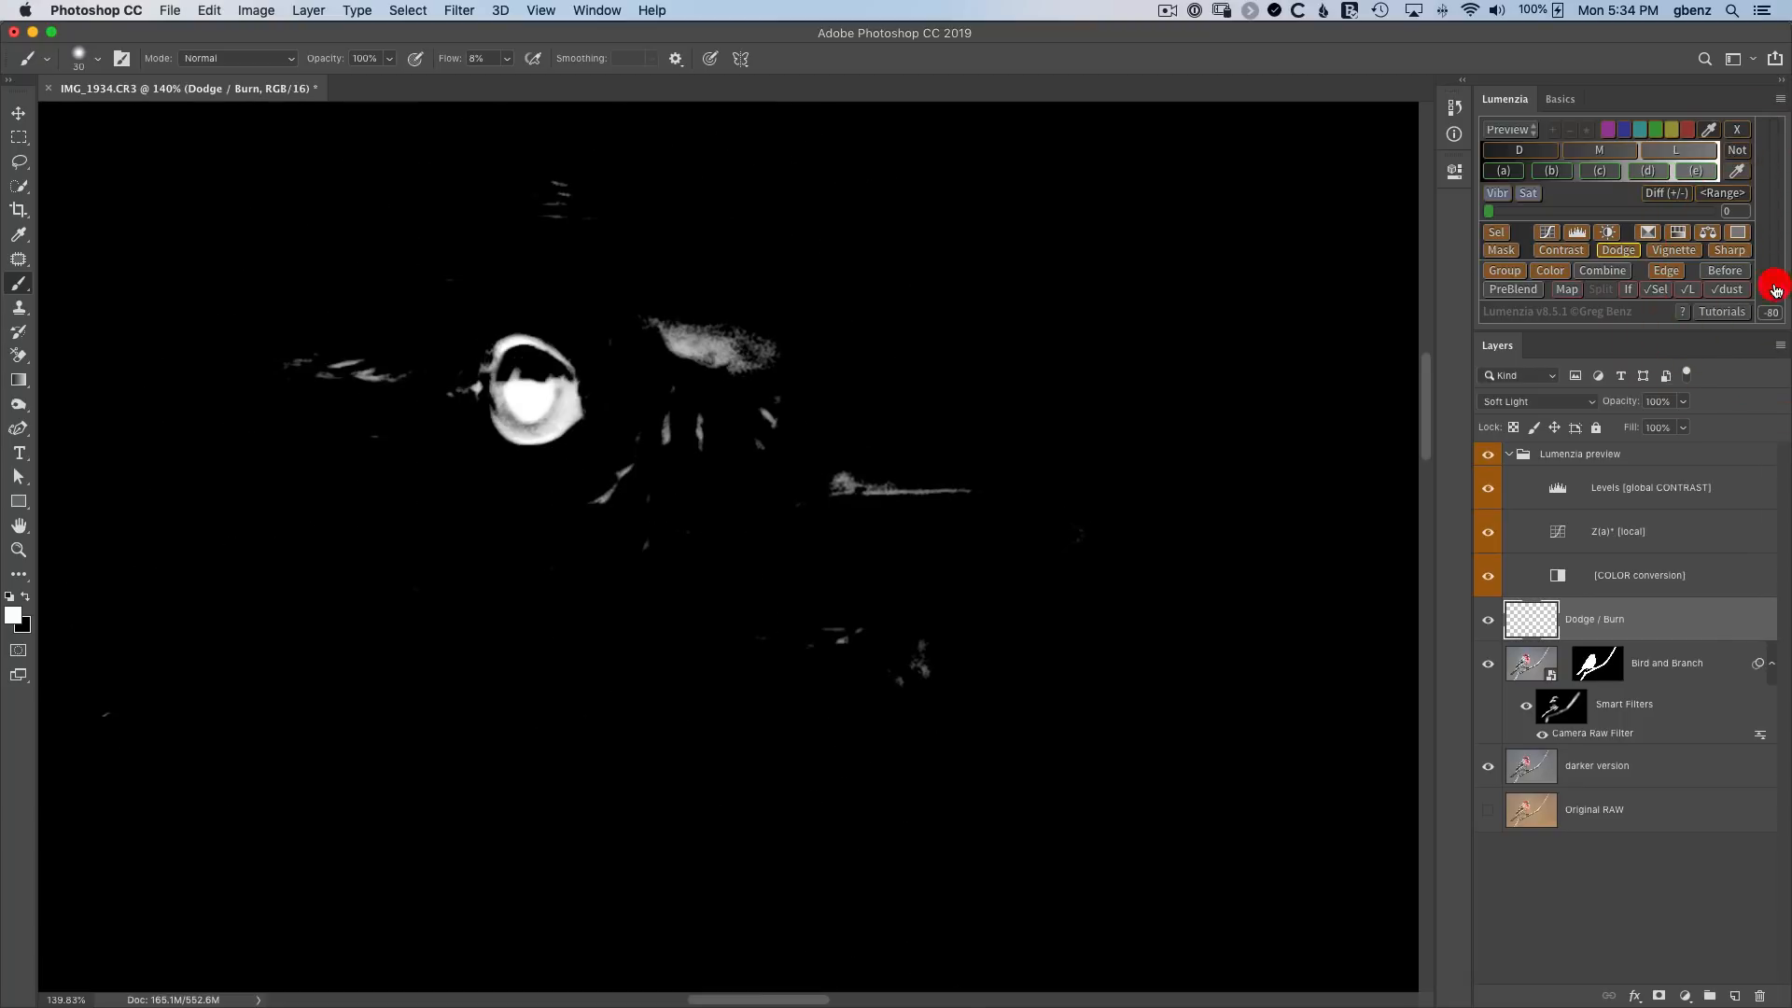
pyautogui.click(1776, 288)
pyautogui.click(1773, 285)
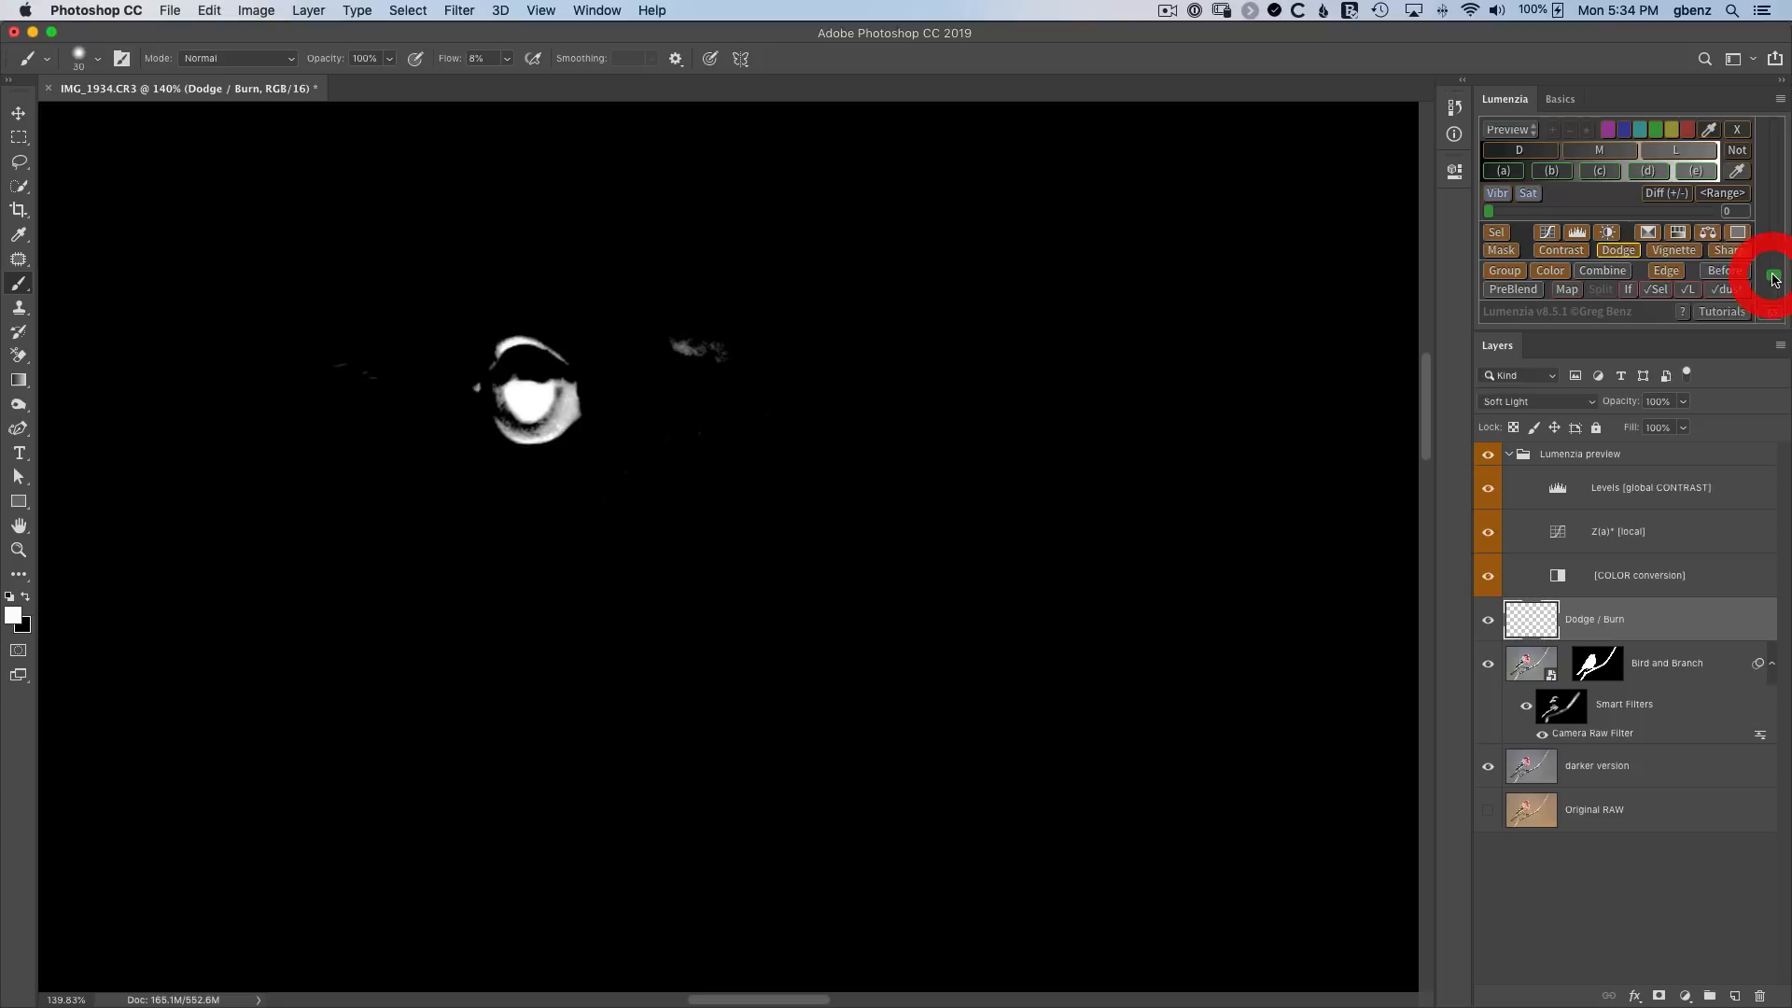
pyautogui.click(1773, 272)
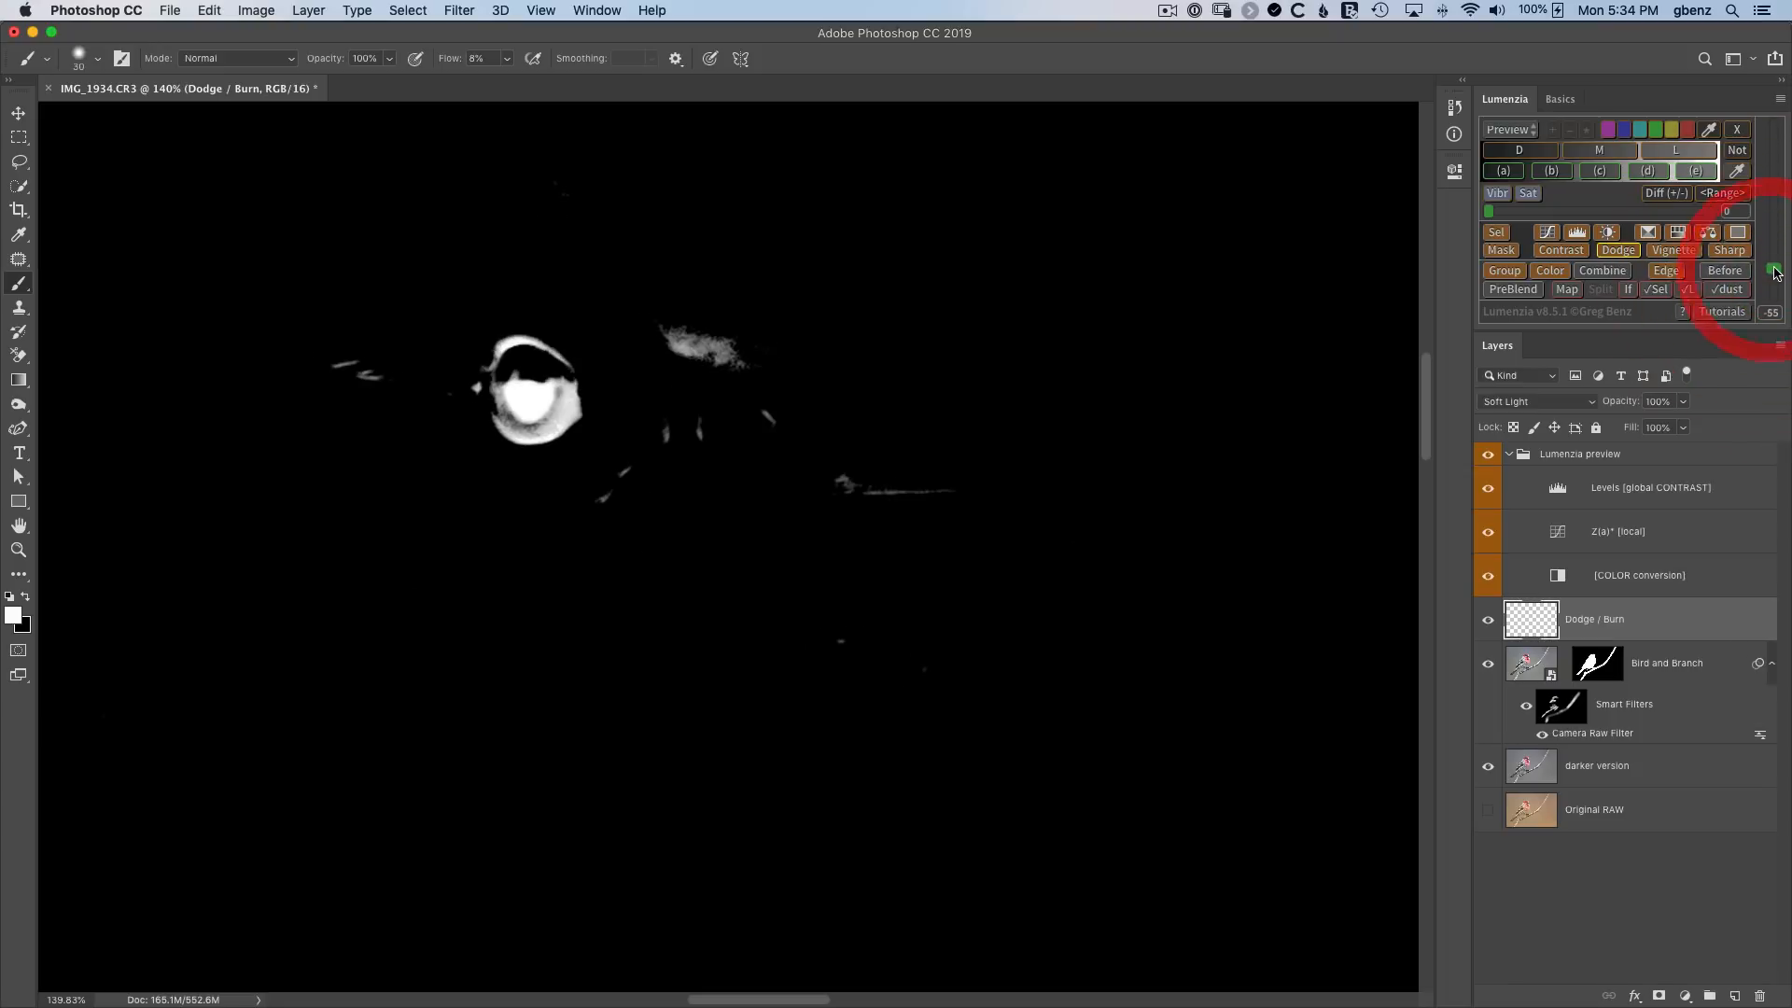
pyautogui.click(1774, 270)
pyautogui.click(1773, 266)
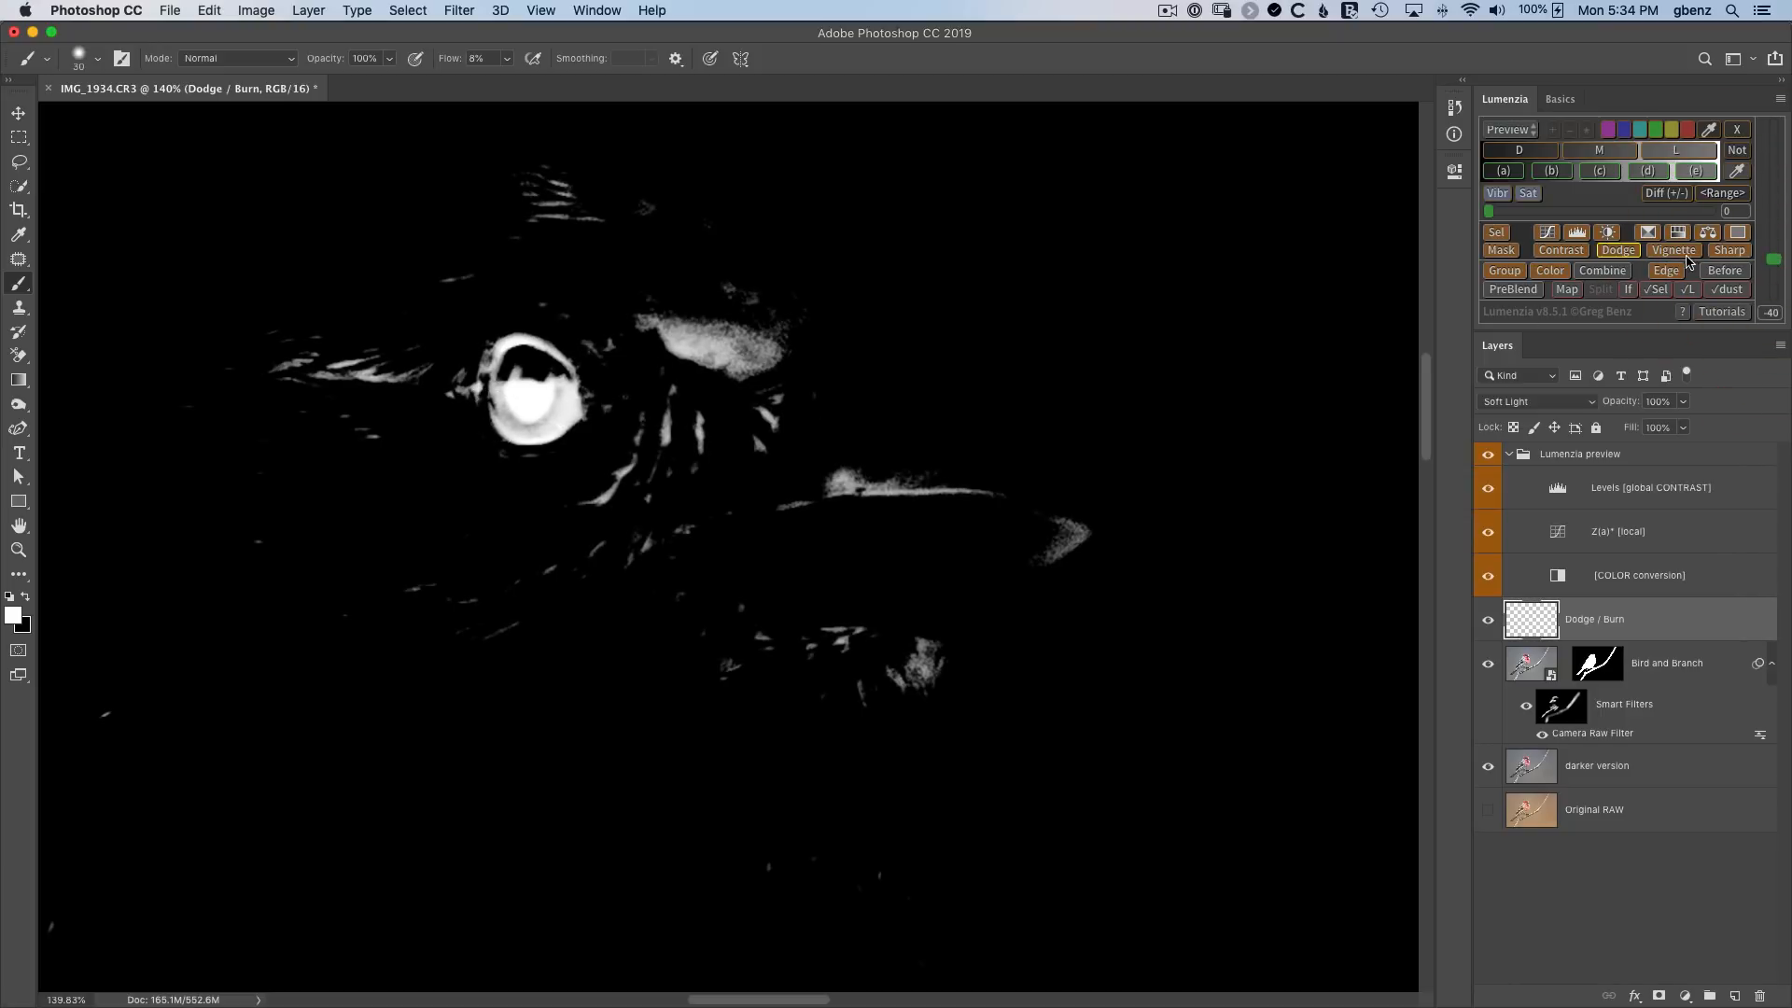
pyautogui.click(1773, 262)
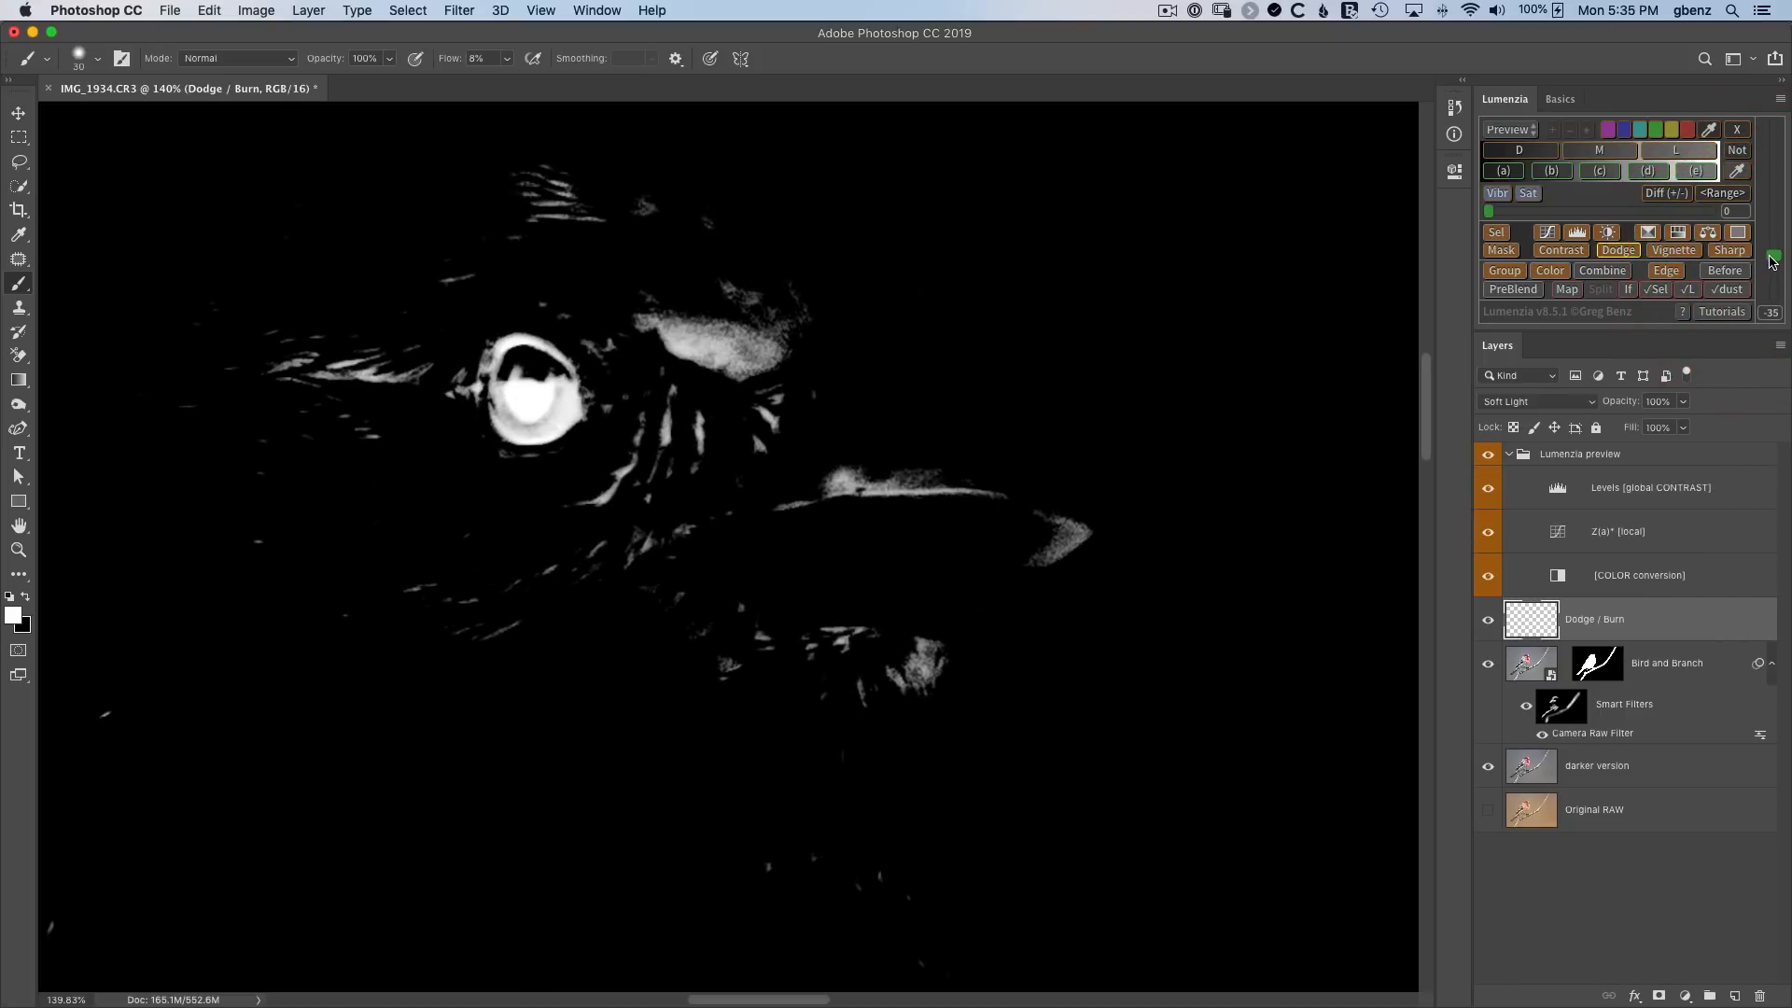
pyautogui.click(1774, 252)
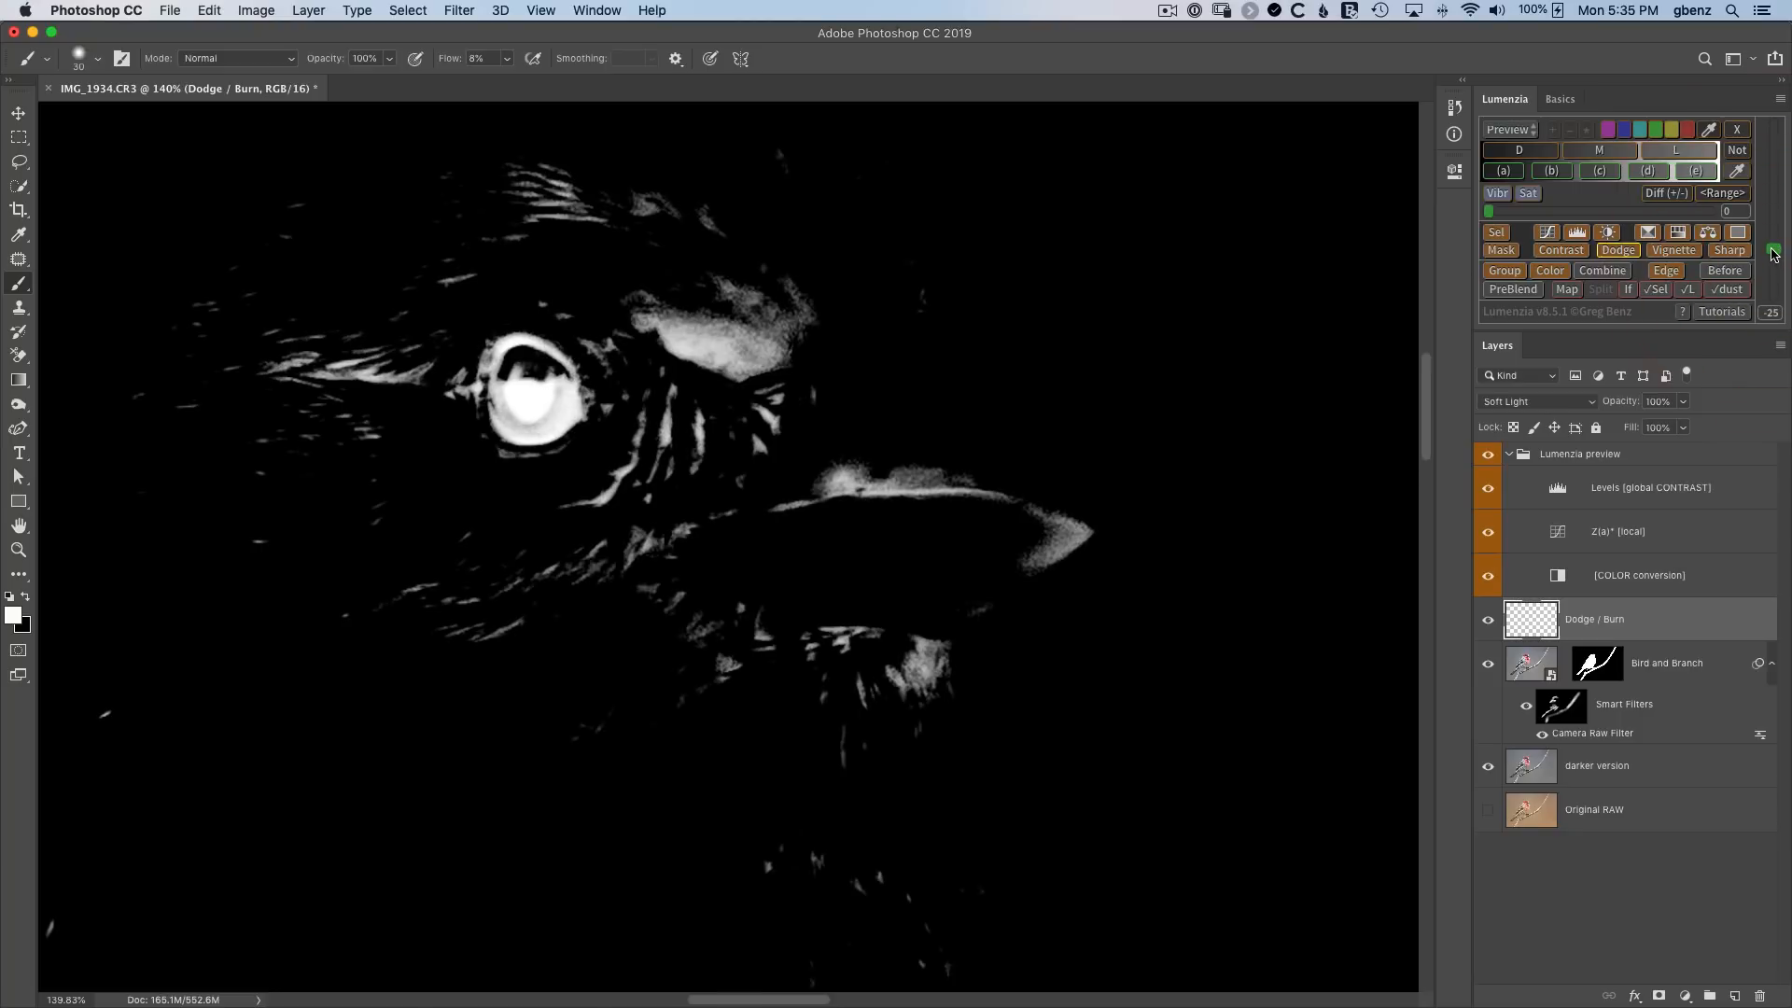
pyautogui.click(1496, 232)
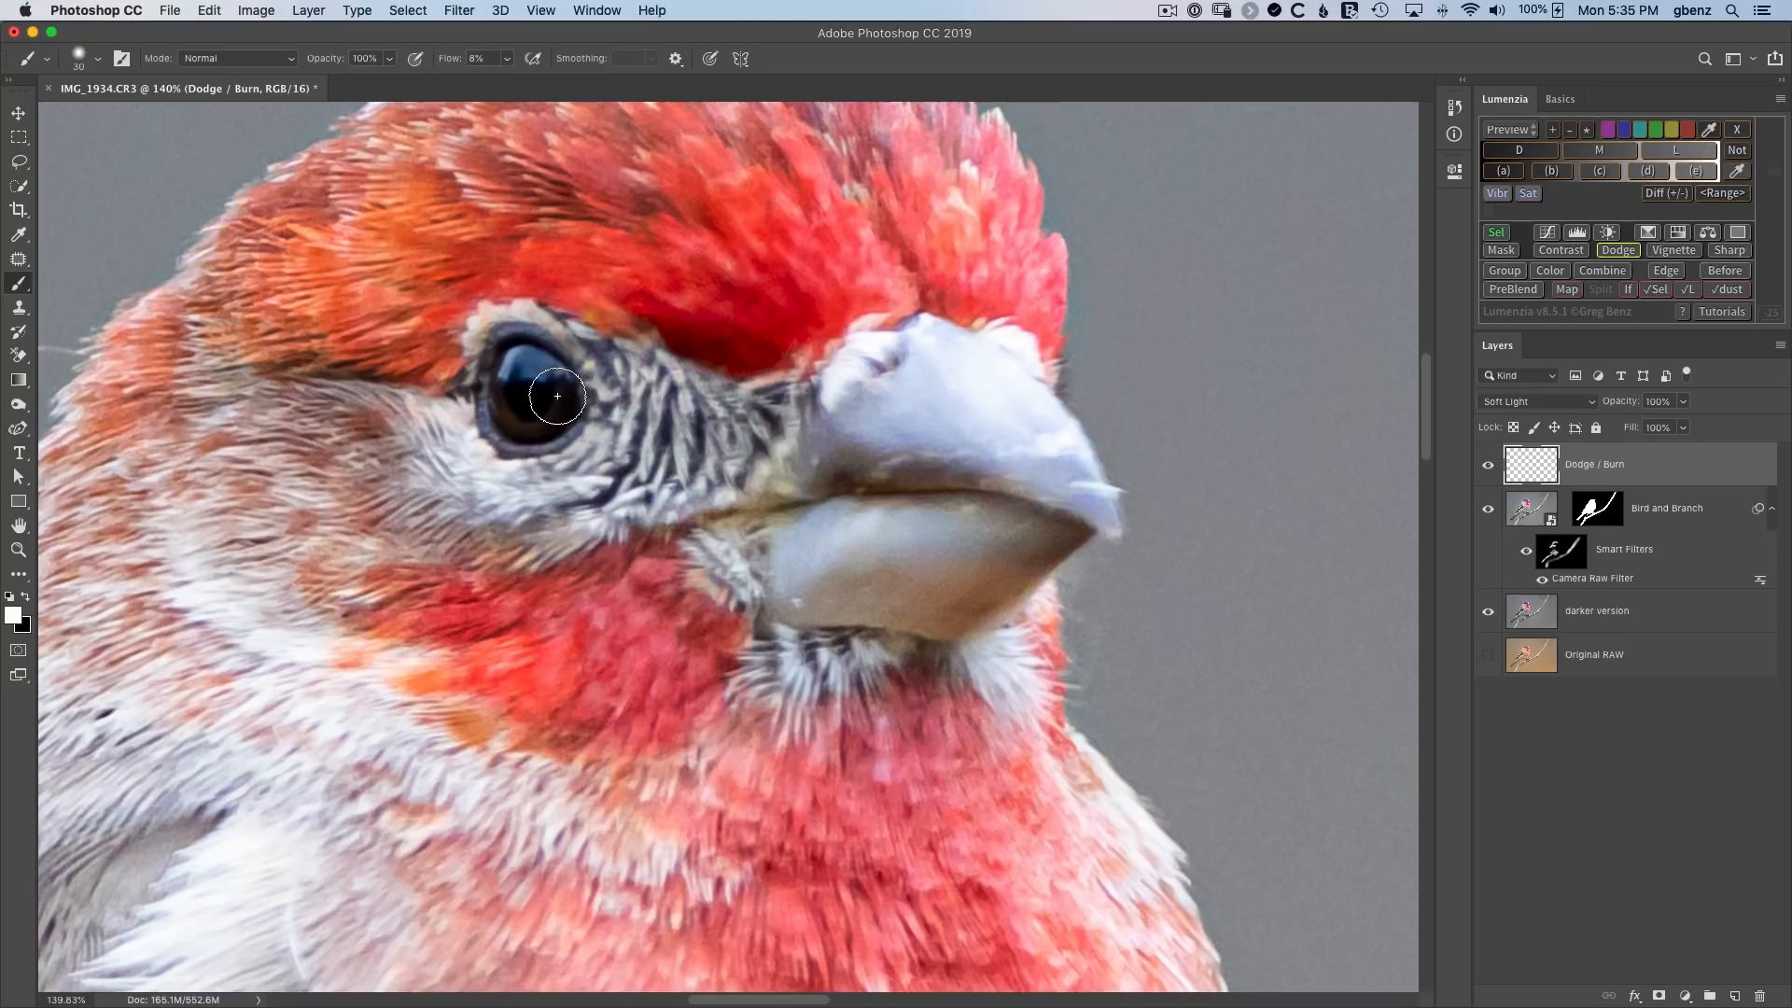
# Dodge the lower part of the bird's eye through the zone selection with a size 20 white brush.
pyautogui.press('[')
pyautogui.moveTo(548, 418)
pyautogui.mouseDown()
pyautogui.moveTo(503, 414)
pyautogui.moveTo(529, 424)
pyautogui.moveTo(562, 399)
pyautogui.moveTo(529, 426)
pyautogui.moveTo(497, 401)
pyautogui.moveTo(565, 407)
pyautogui.mouseUp()
pyautogui.moveTo(684, 509); pyautogui.dragTo(756, 593)
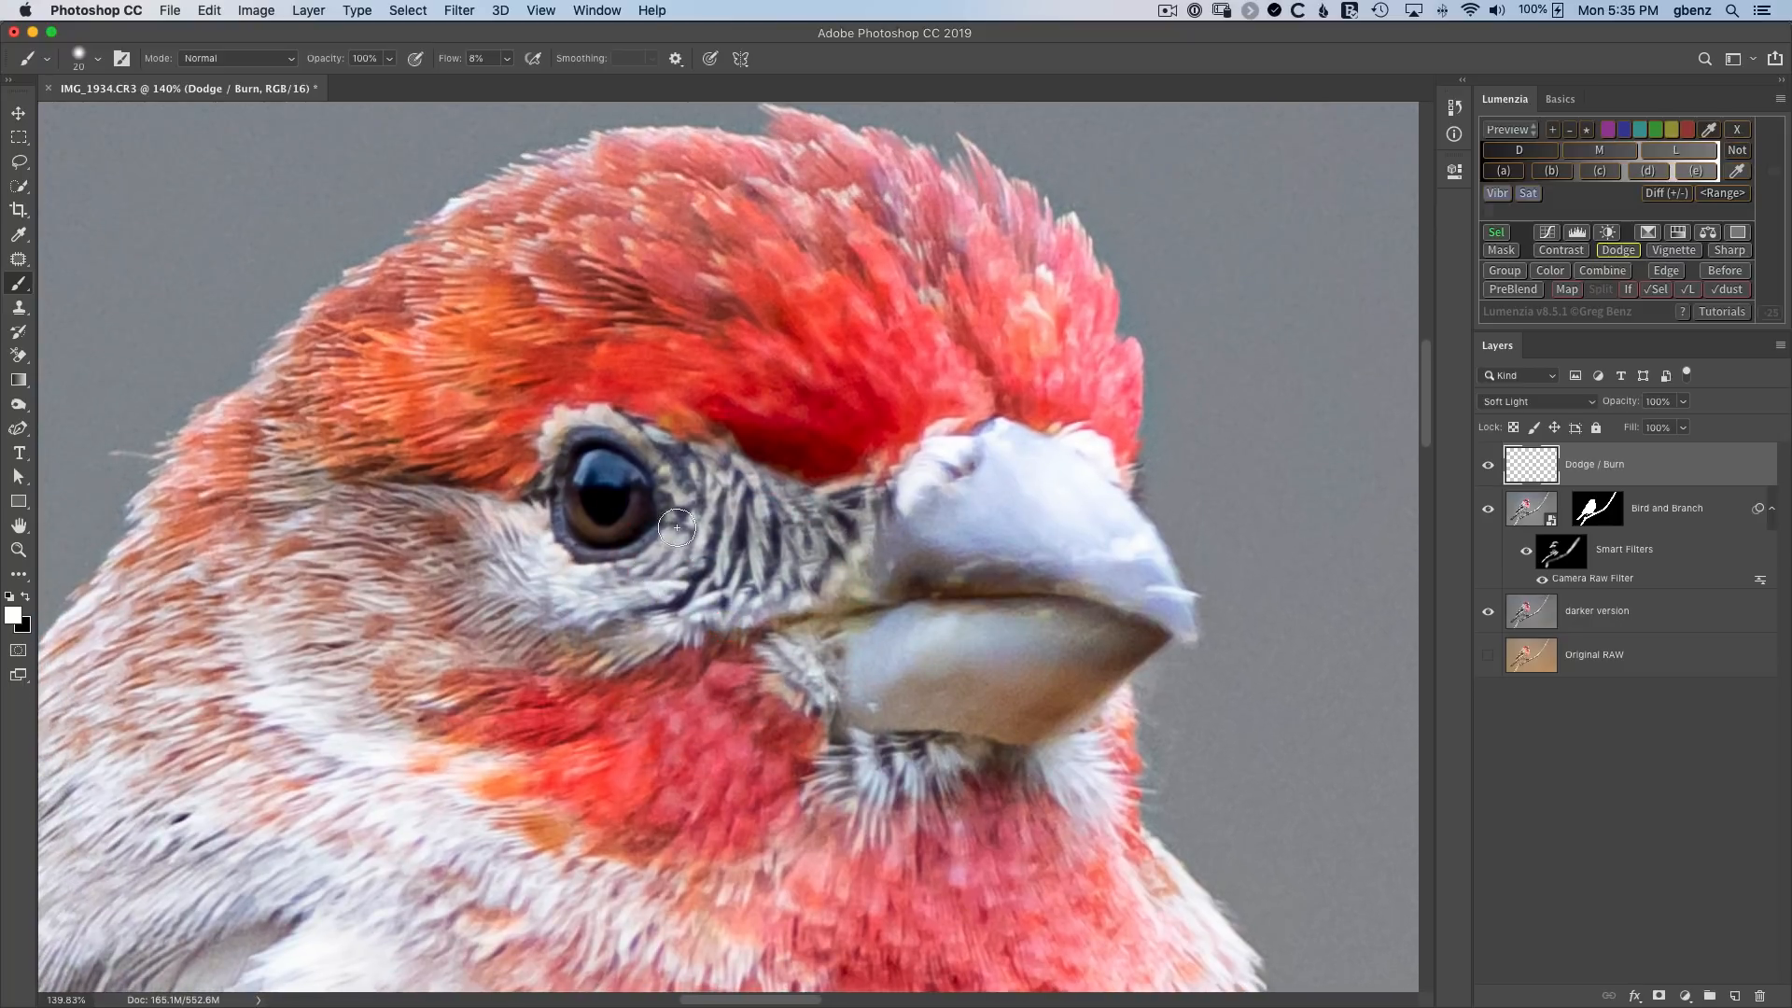
# Switch the painting colour to black and replace the current selection with Lumenzia's L2.5 lights mask.
pyautogui.press('super+minus')
pyautogui.press('super+minus')
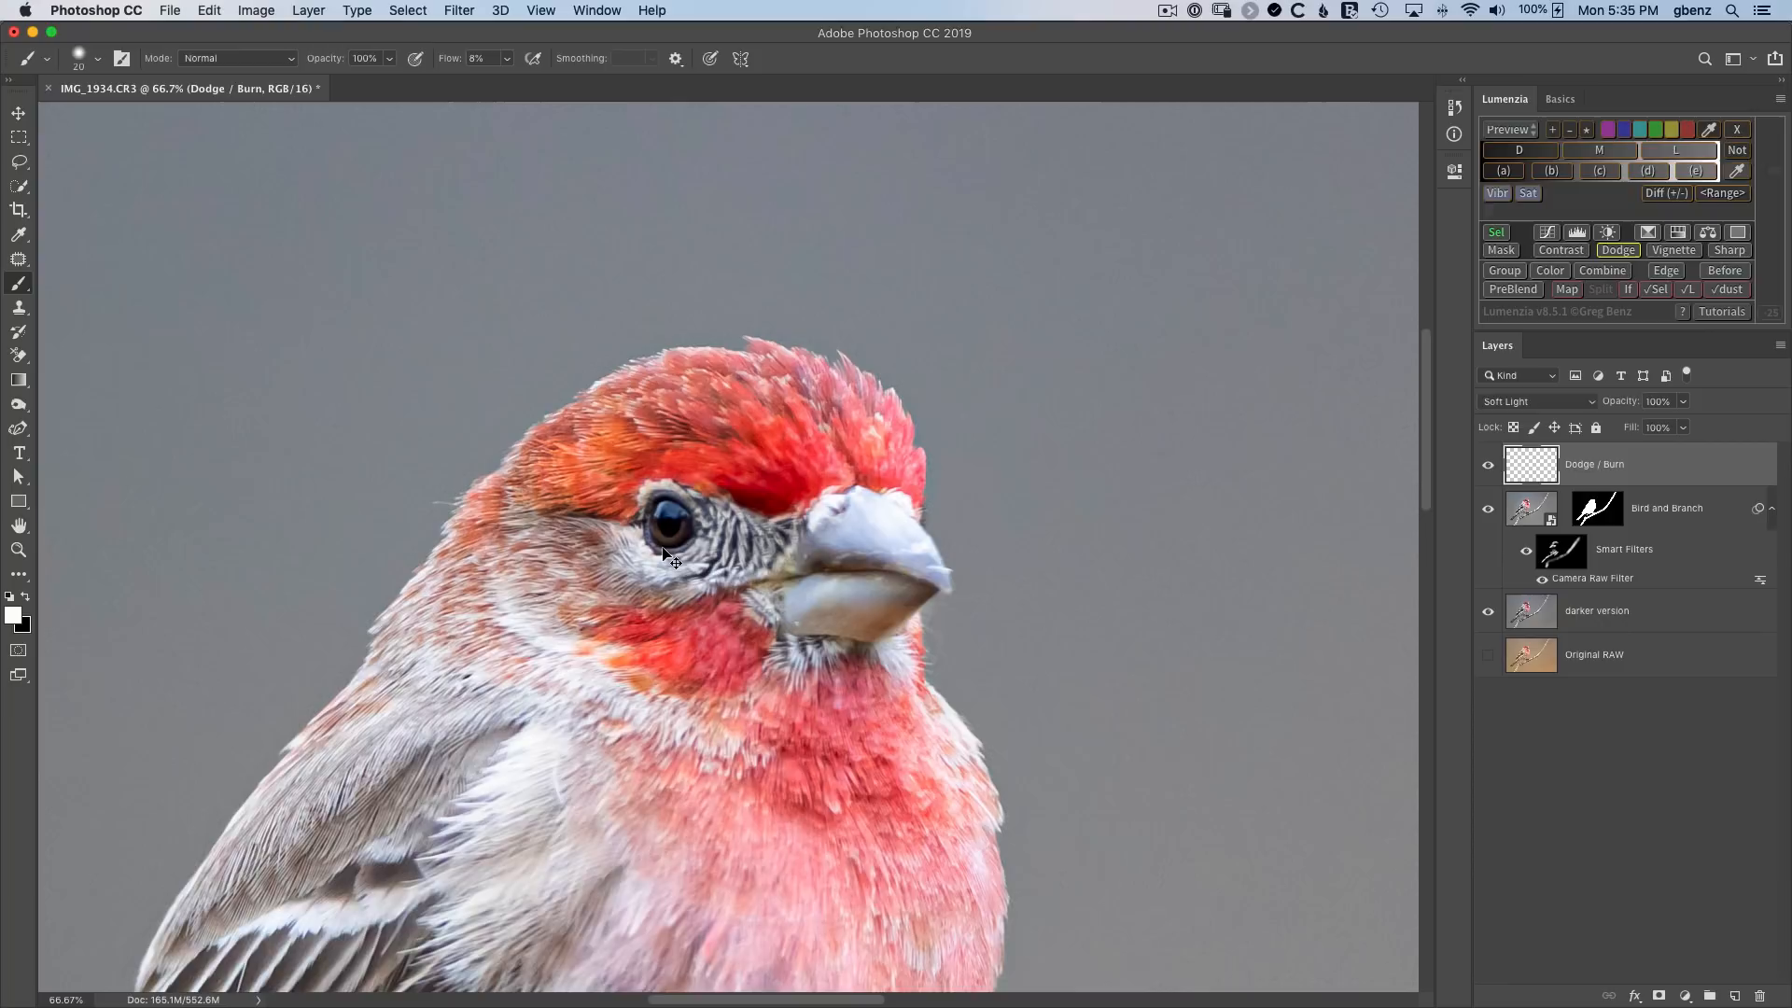
pyautogui.press('super+minus')
pyautogui.moveTo(622, 611); pyautogui.dragTo(571, 412)
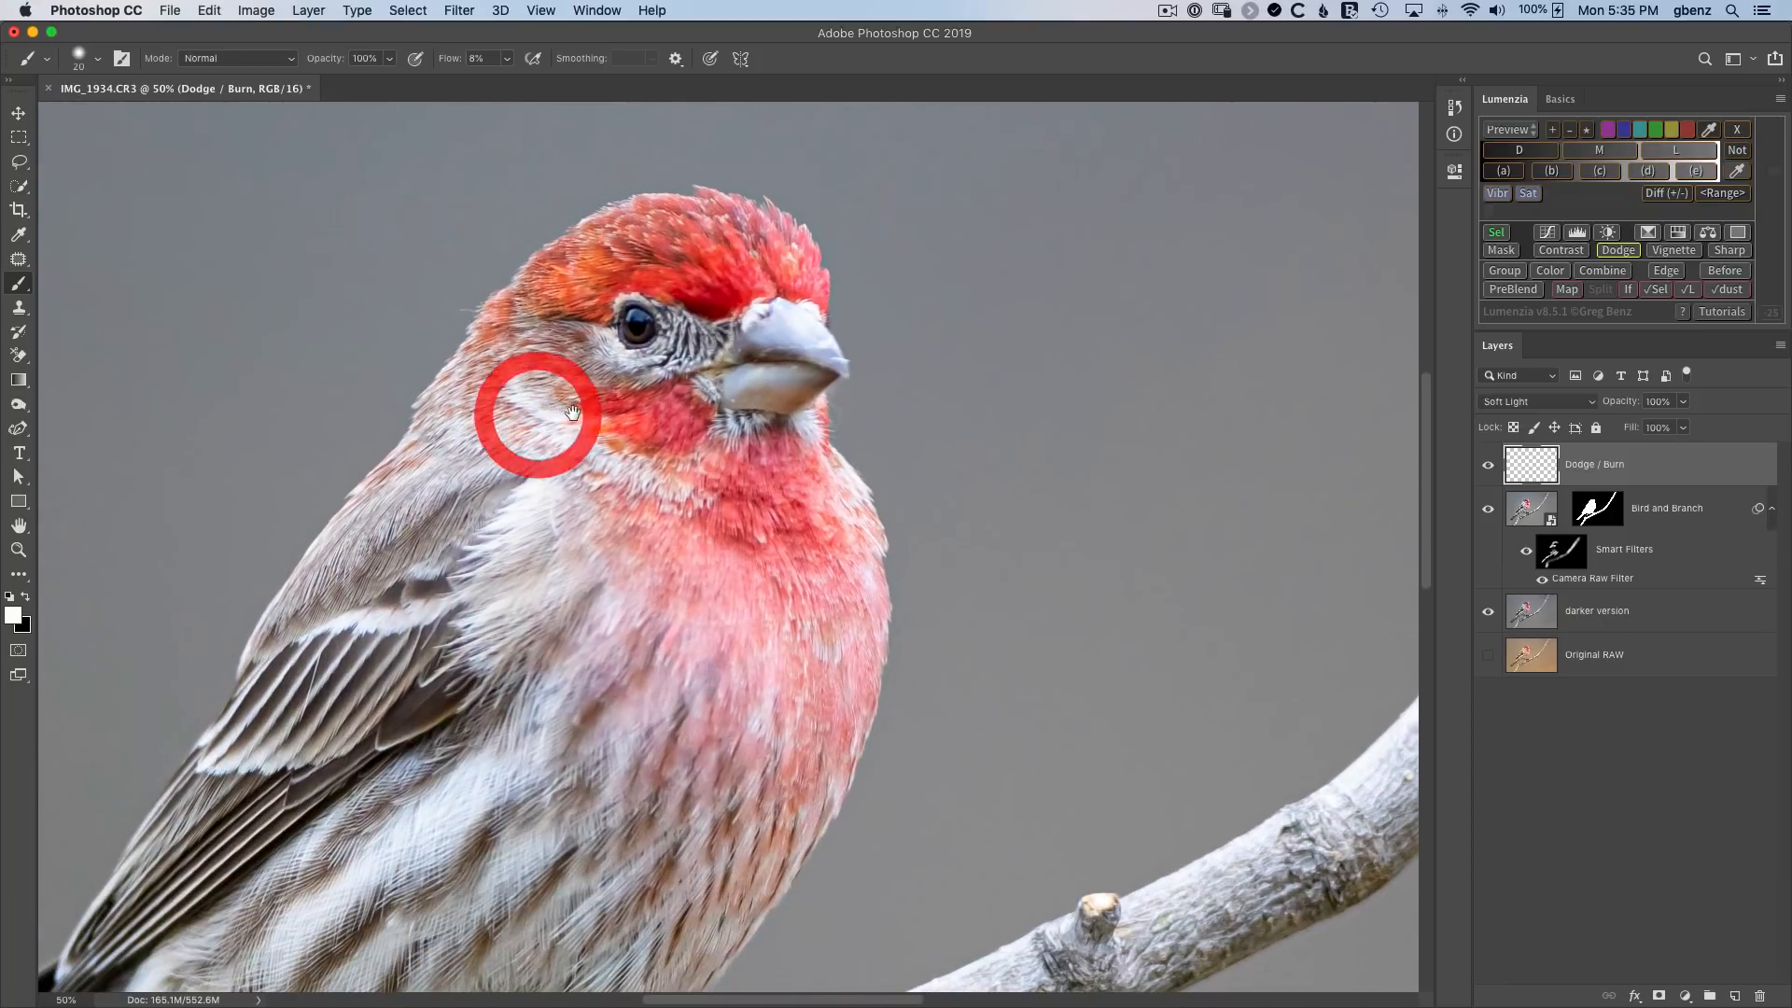
pyautogui.moveTo(538, 523); pyautogui.dragTo(523, 383)
pyautogui.moveTo(539, 464); pyautogui.dragTo(560, 704)
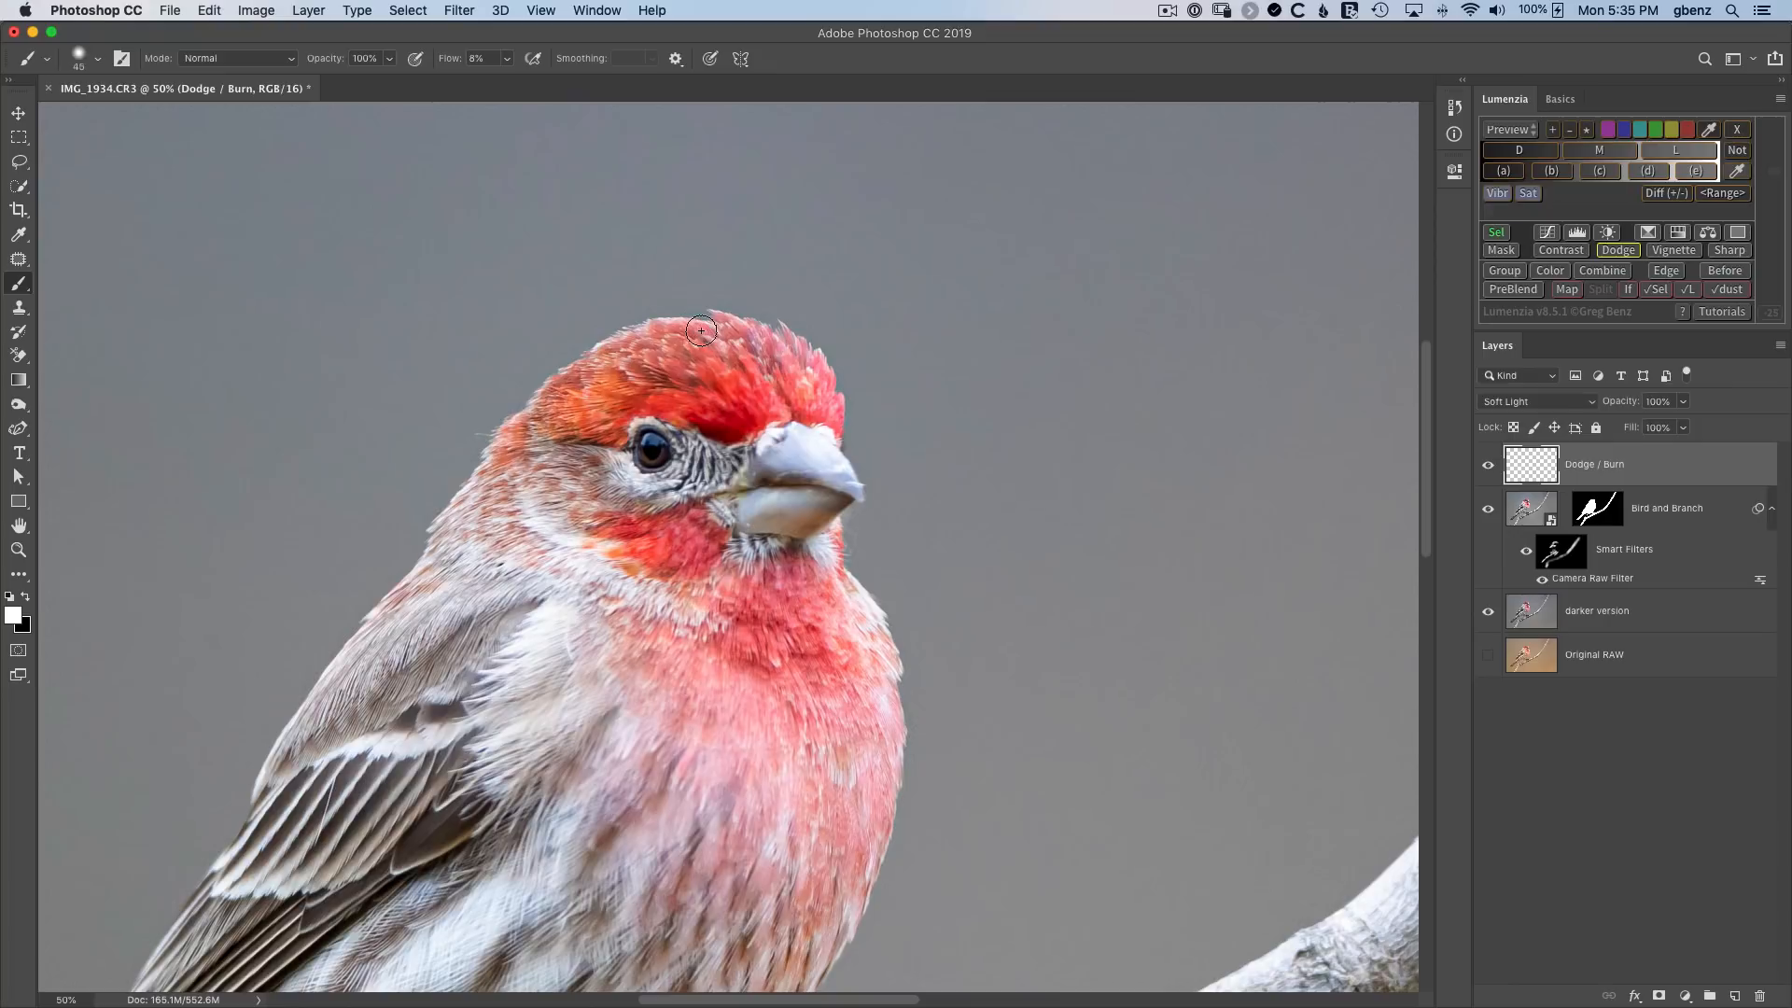
pyautogui.press('super+d')
pyautogui.click(26, 596)
pyautogui.click(1688, 151)
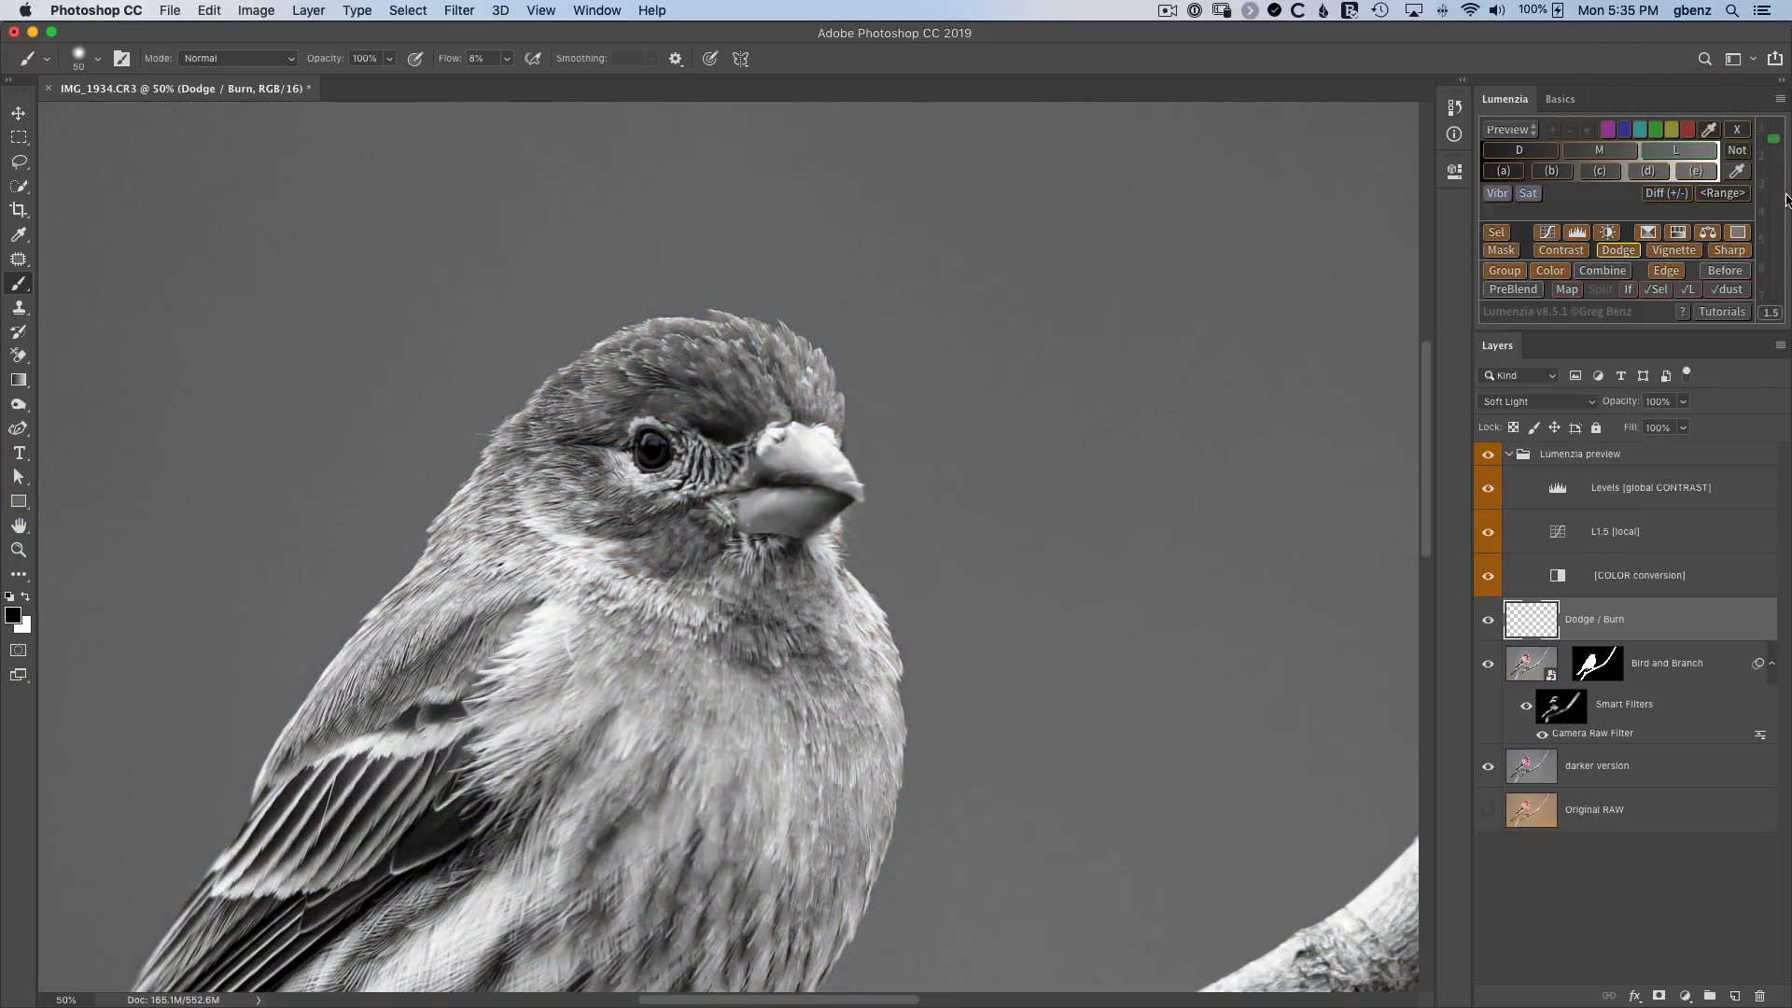
pyautogui.click(1775, 161)
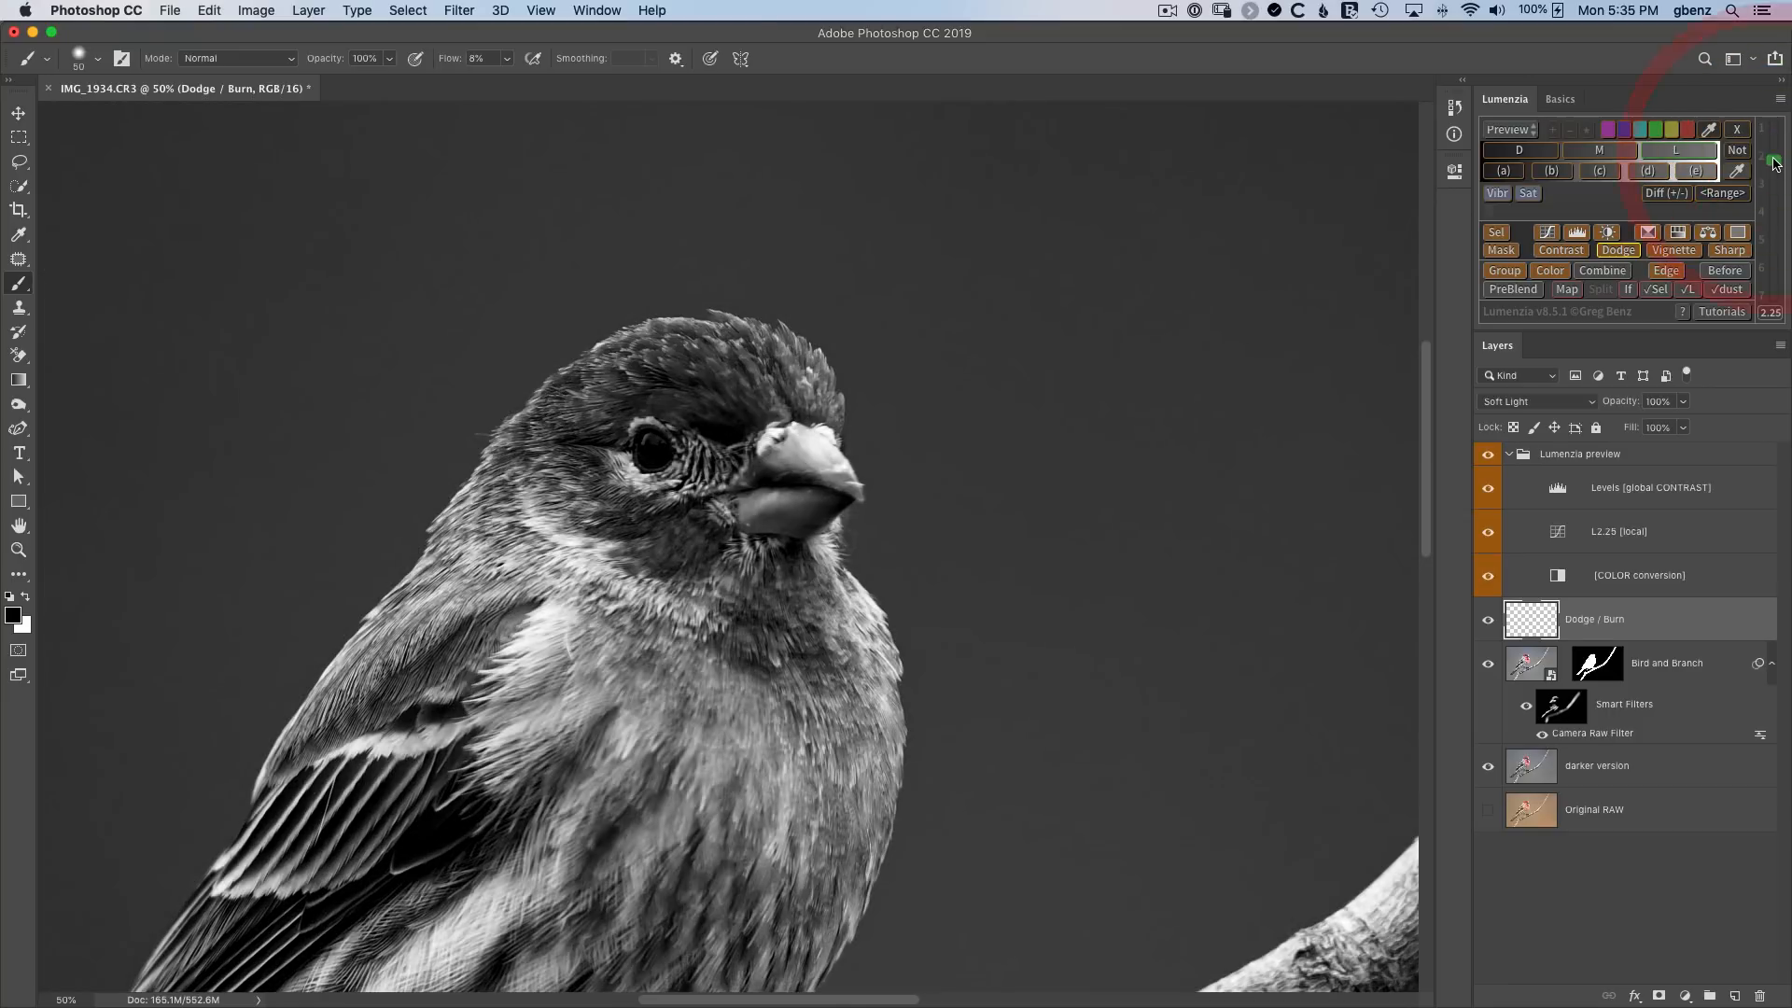
pyautogui.click(1770, 183)
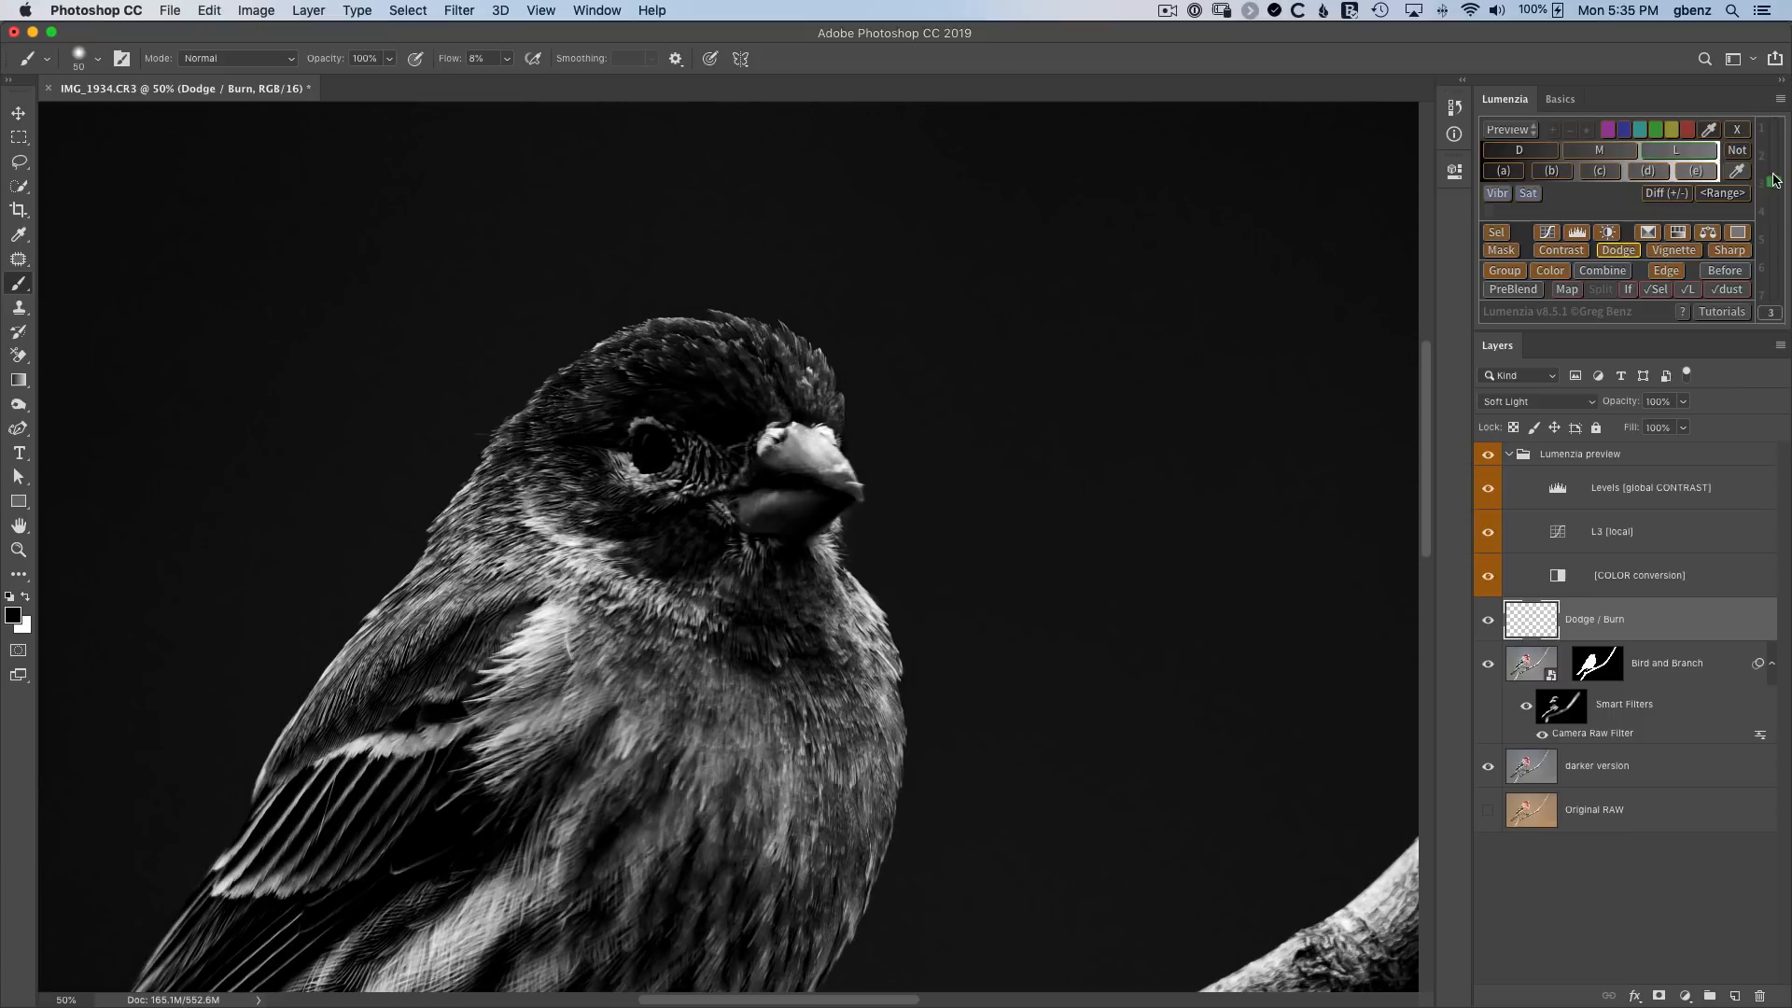
pyautogui.click(1775, 172)
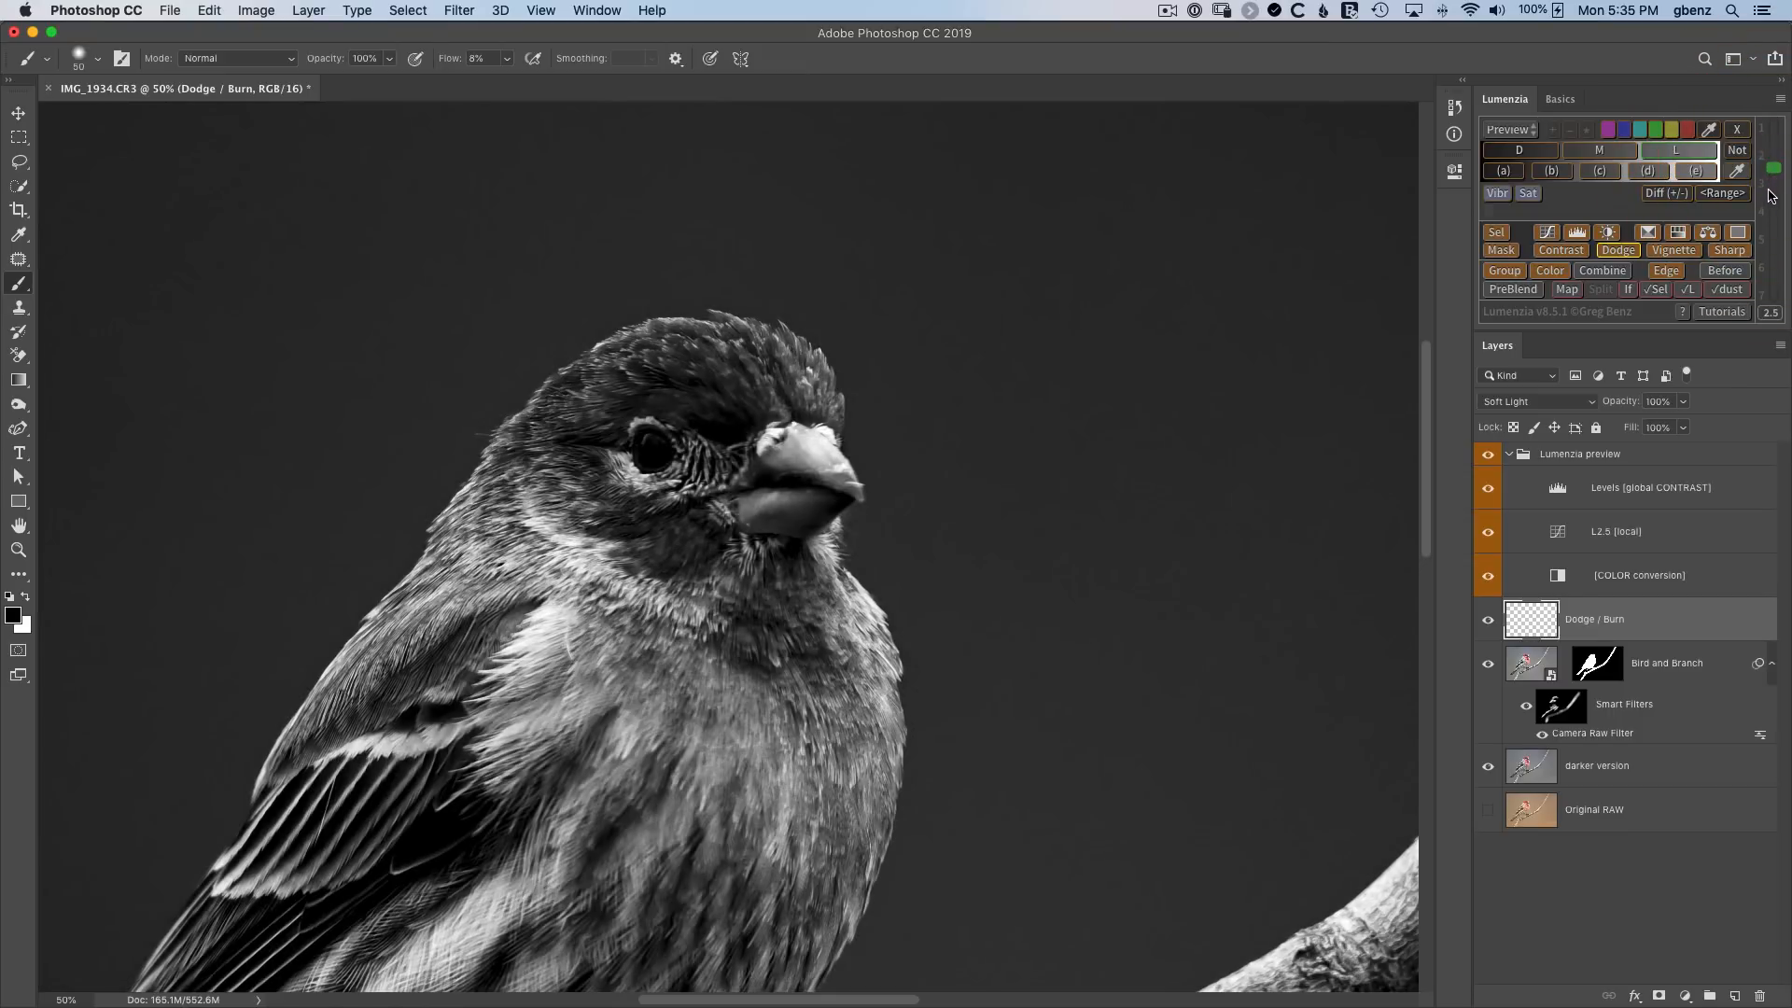
pyautogui.click(1500, 234)
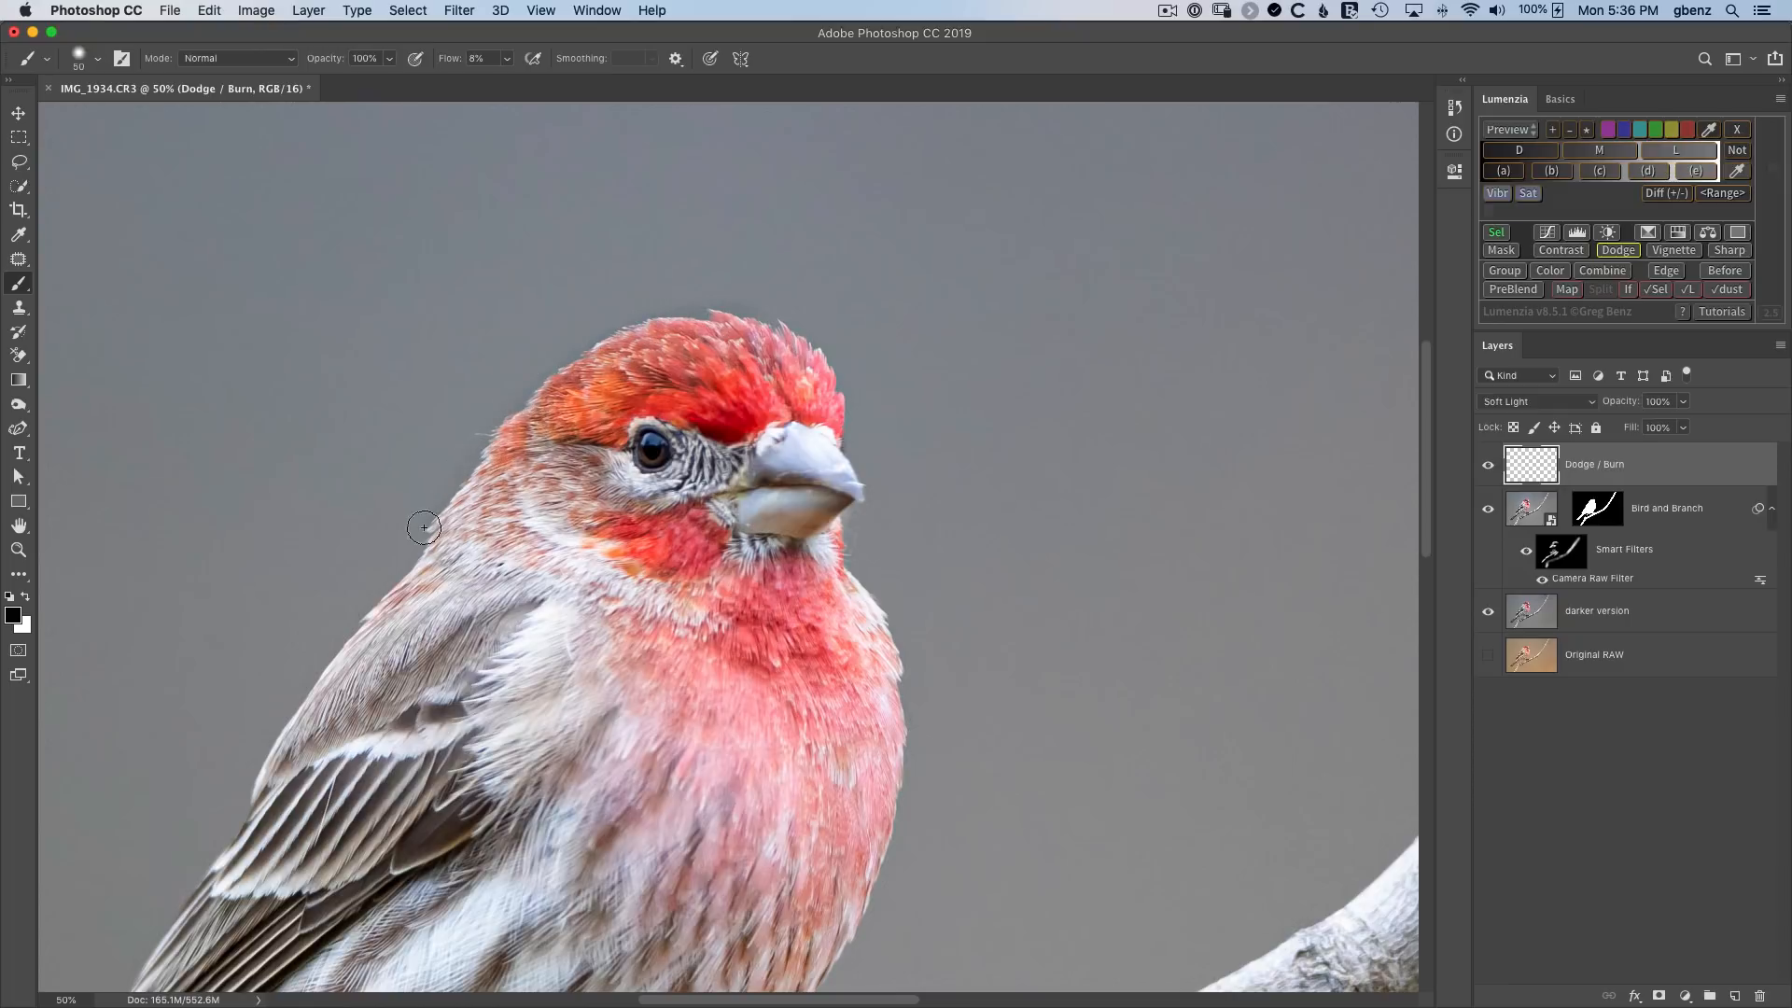
# Burn the light edge along the back of the bird's neck with a size 50 black brush and compare it using layer visibility.
pyautogui.click(452, 512)
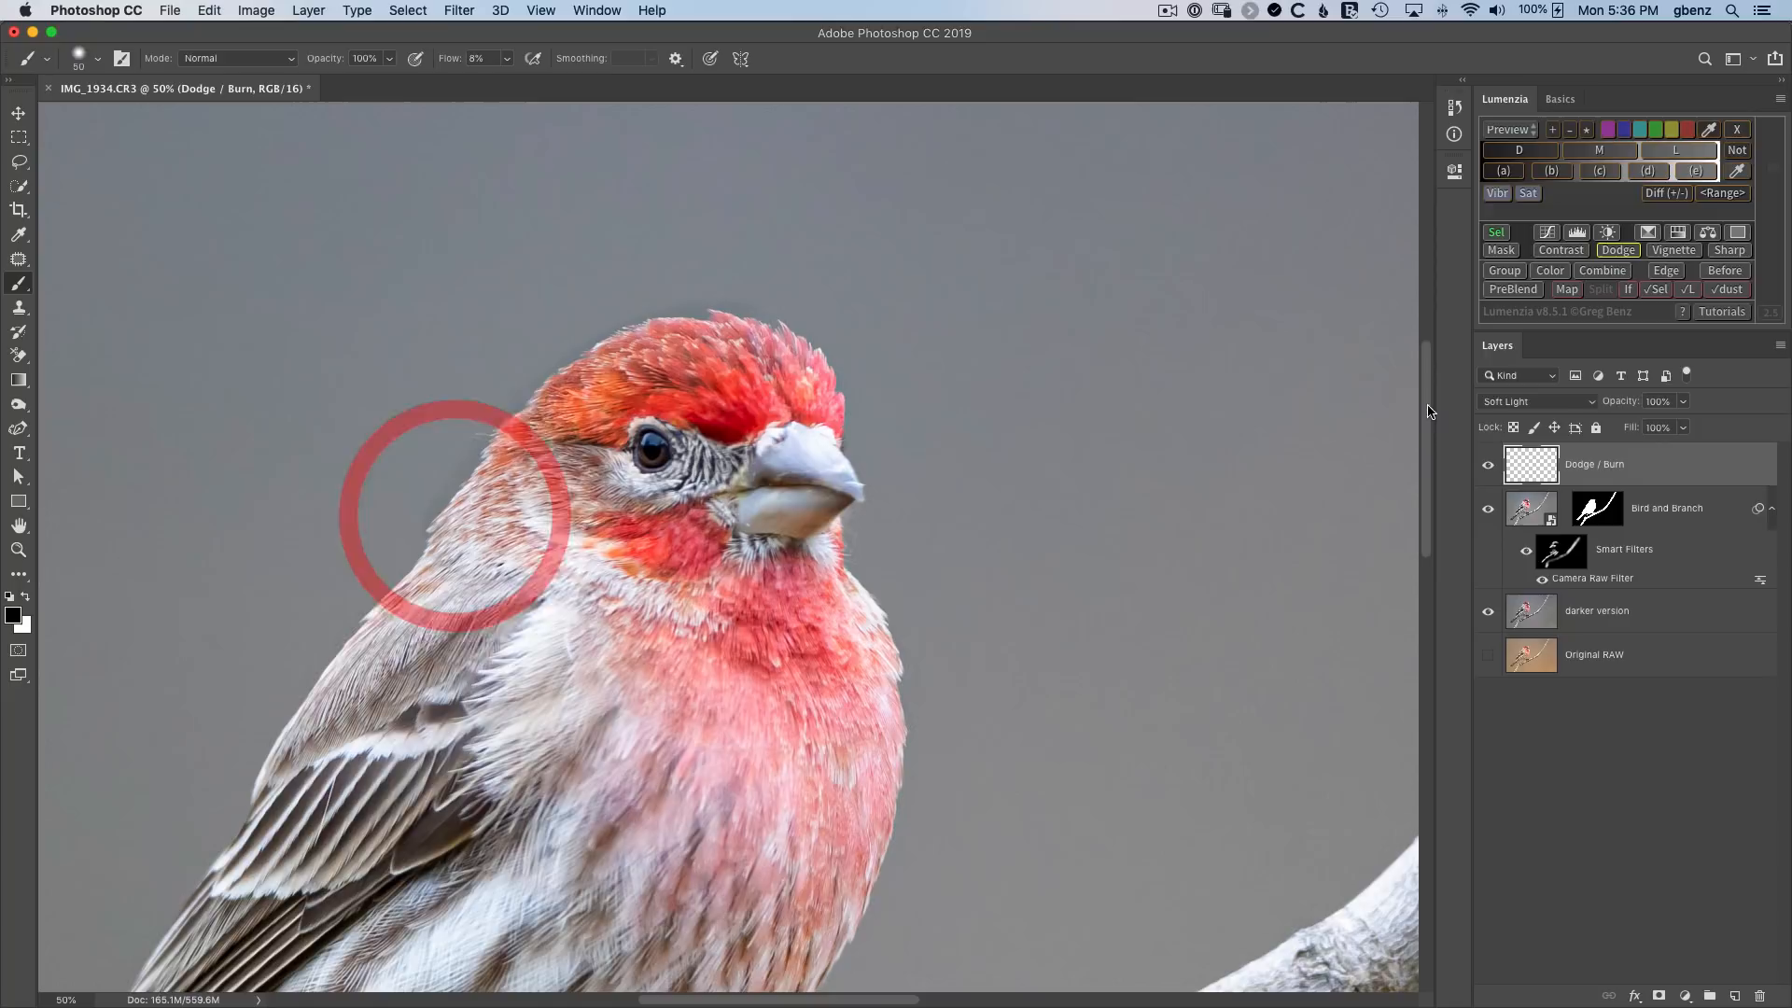
pyautogui.click(1488, 467)
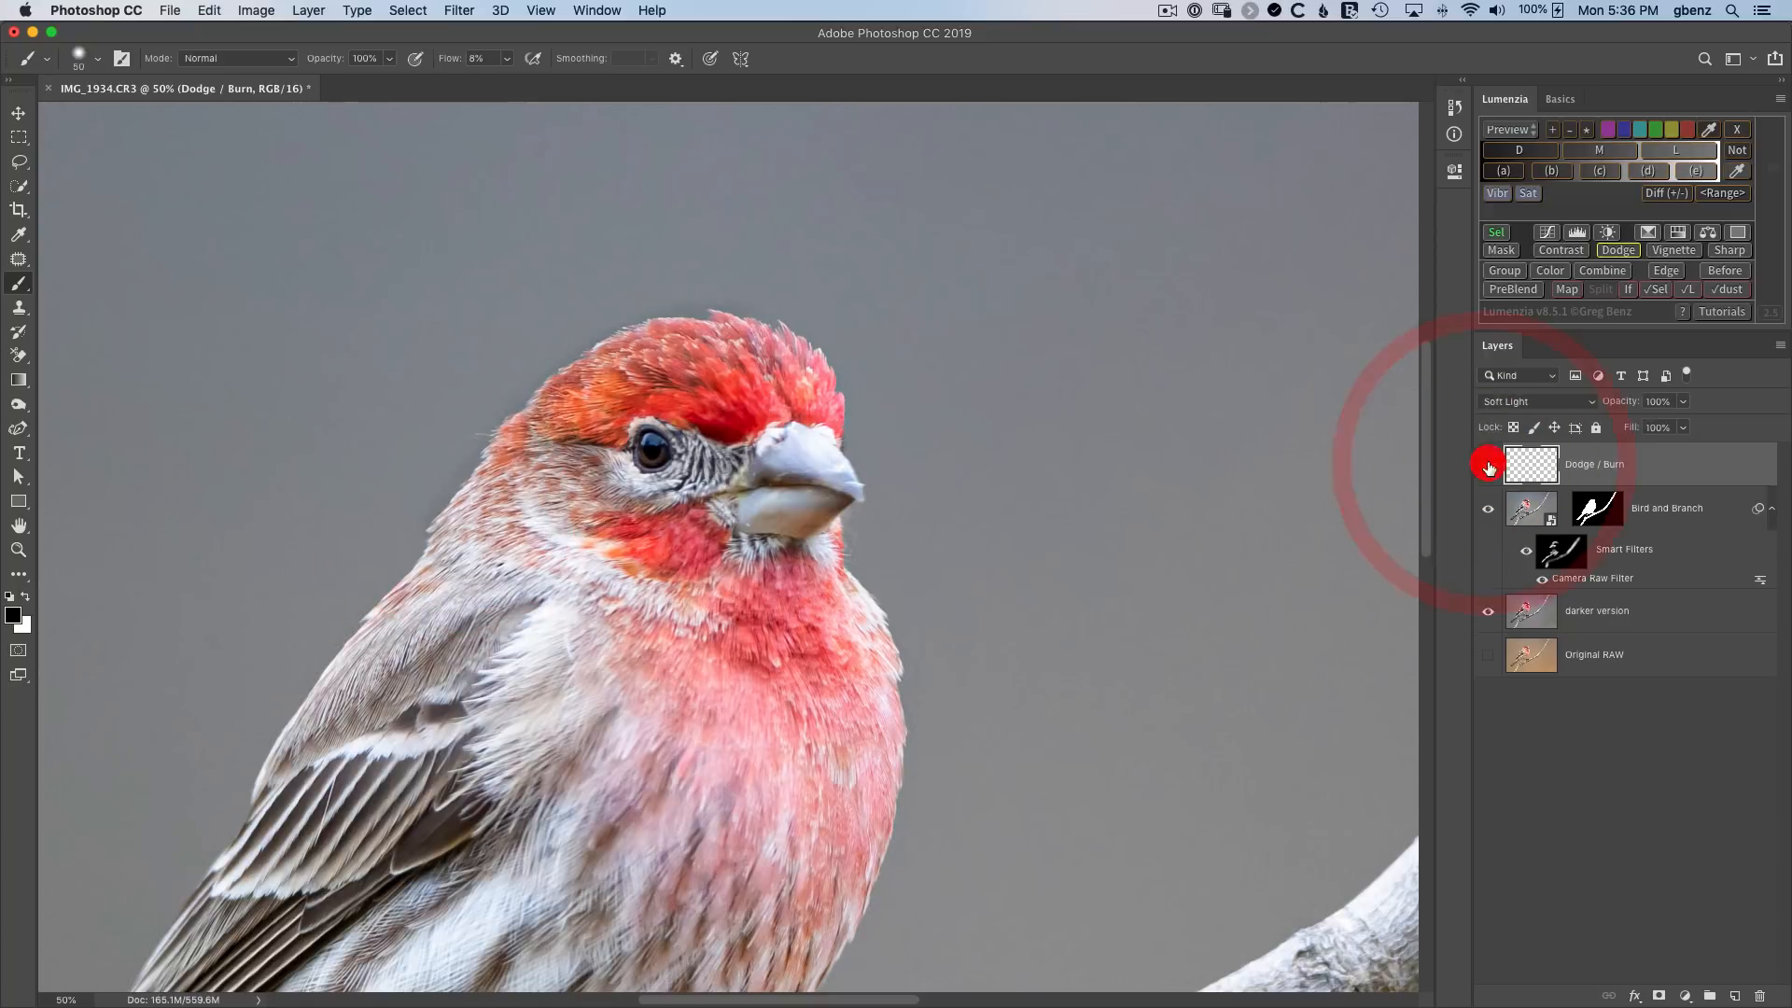
pyautogui.click(1489, 465)
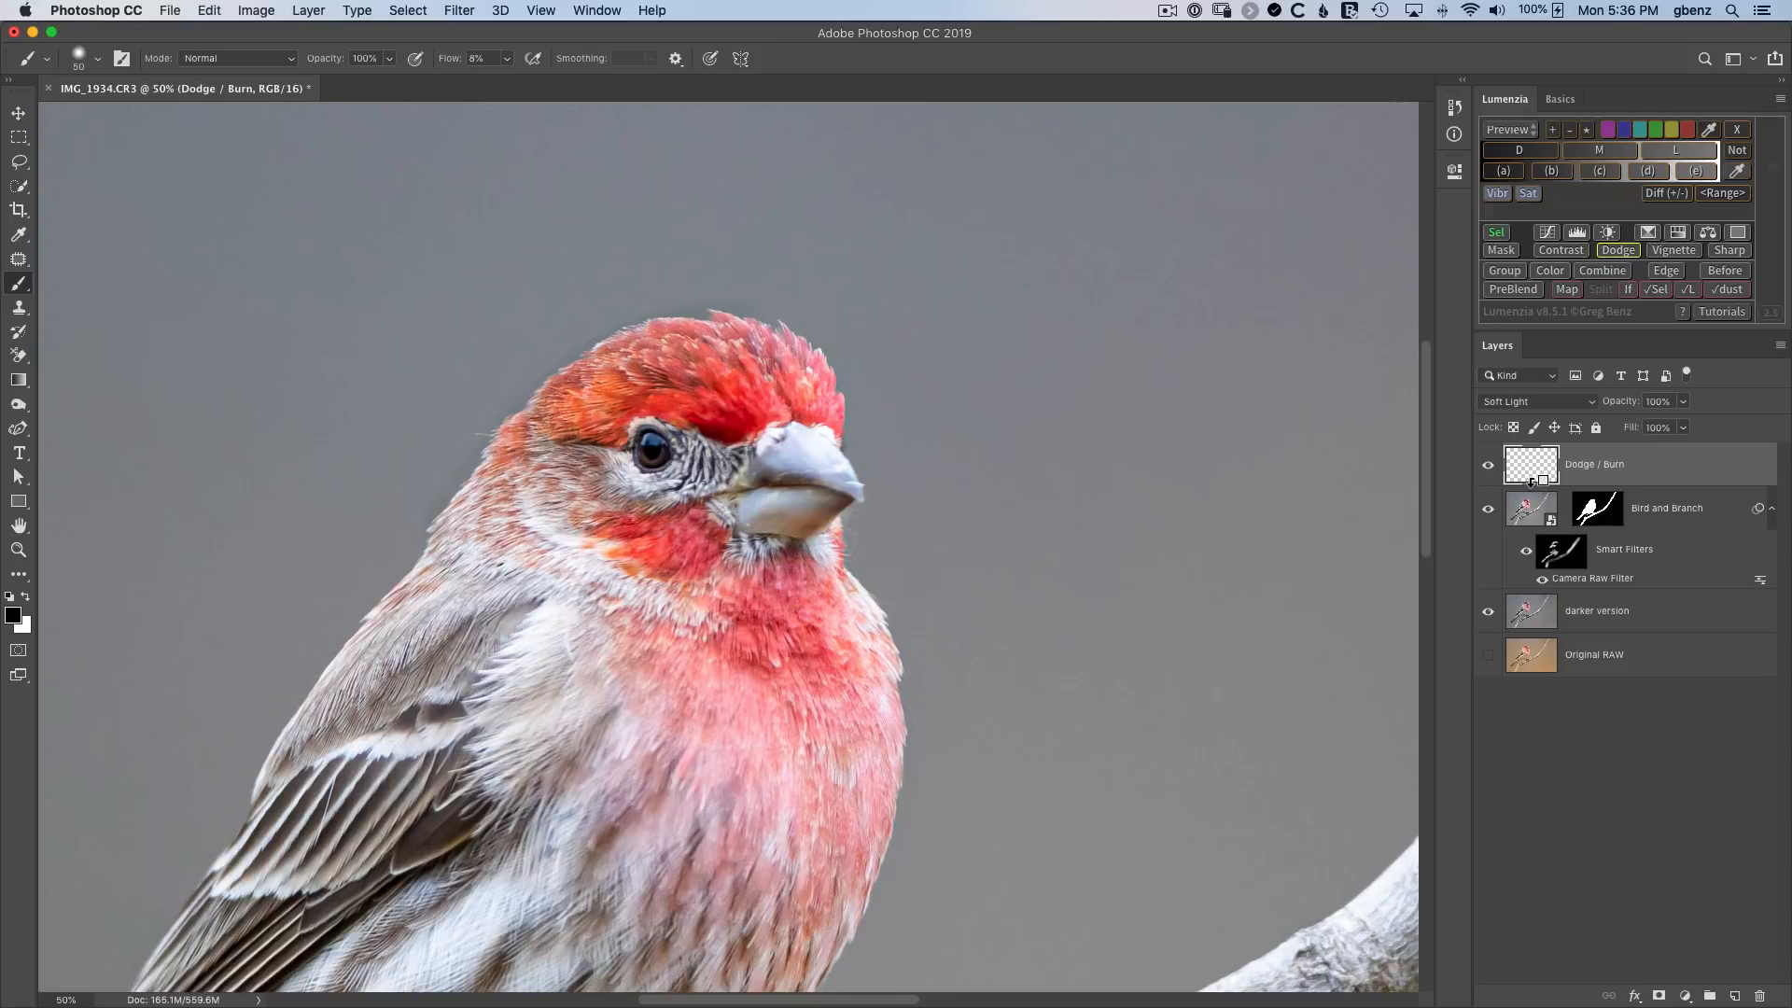
# Clip the Dodge / Burn layer to the Bird and Branch layer, using undo and redo to compare the effect on the background.
pyautogui.moveTo(1530, 484); pyautogui.dragTo(1531, 486)
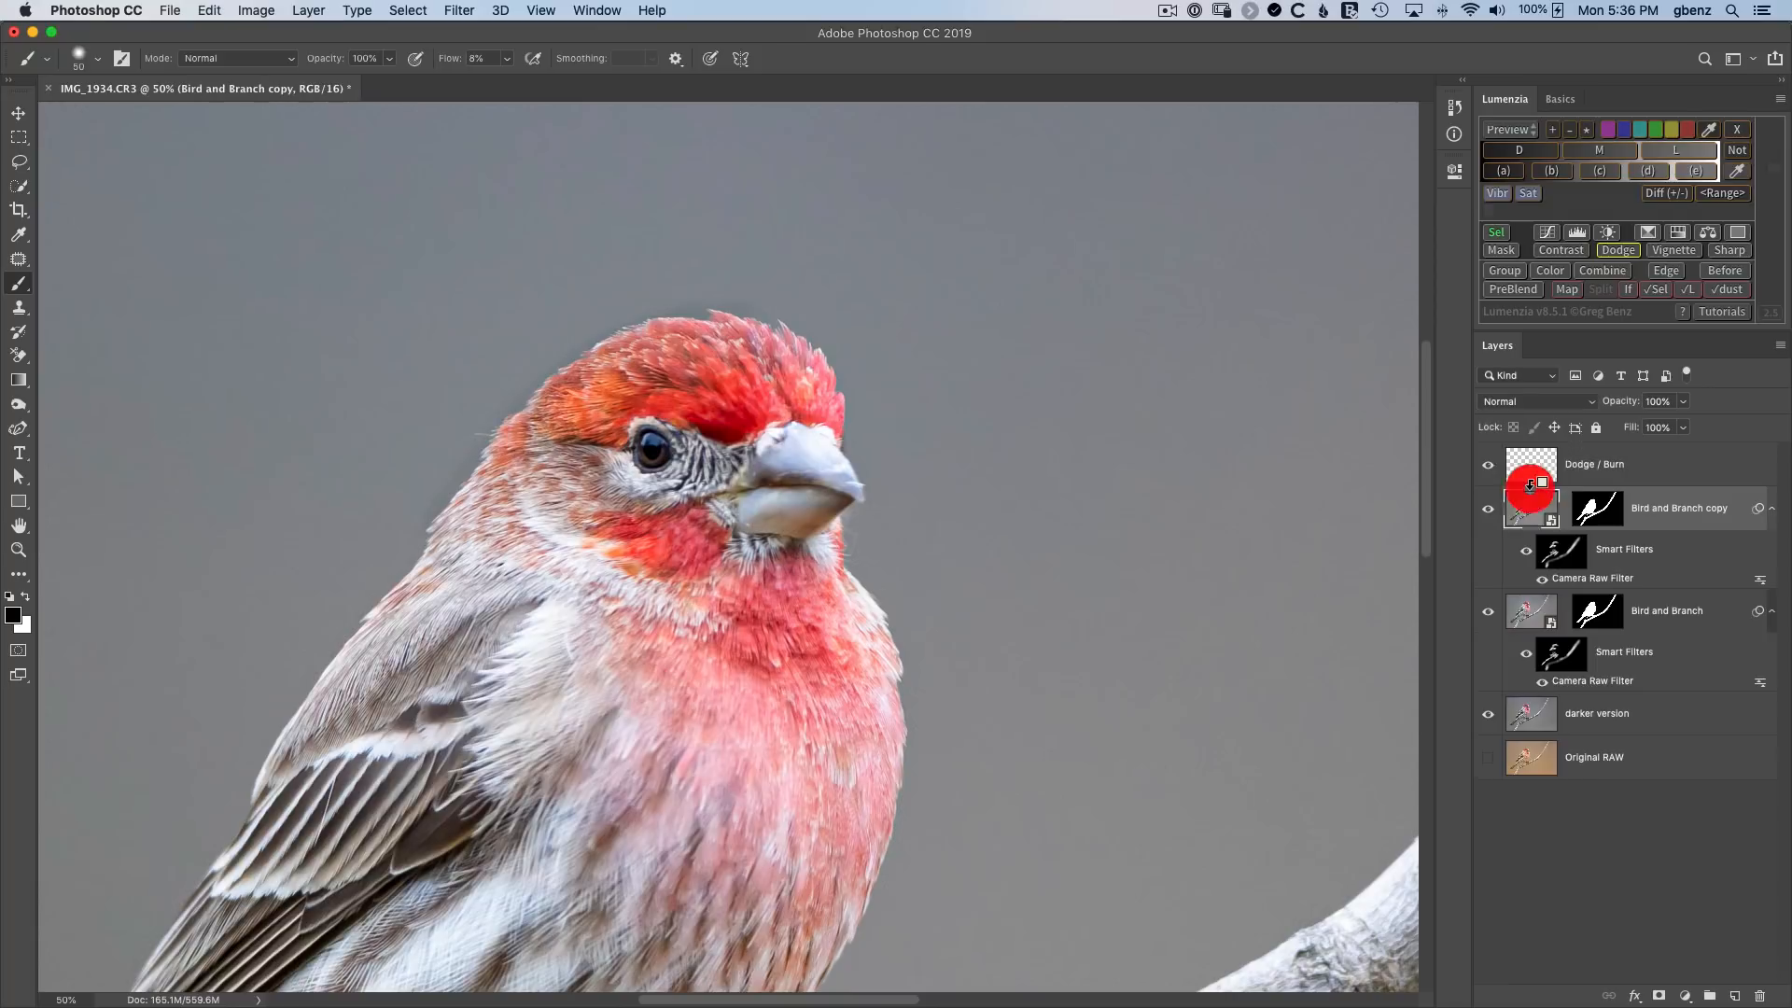
pyautogui.press('super+z')
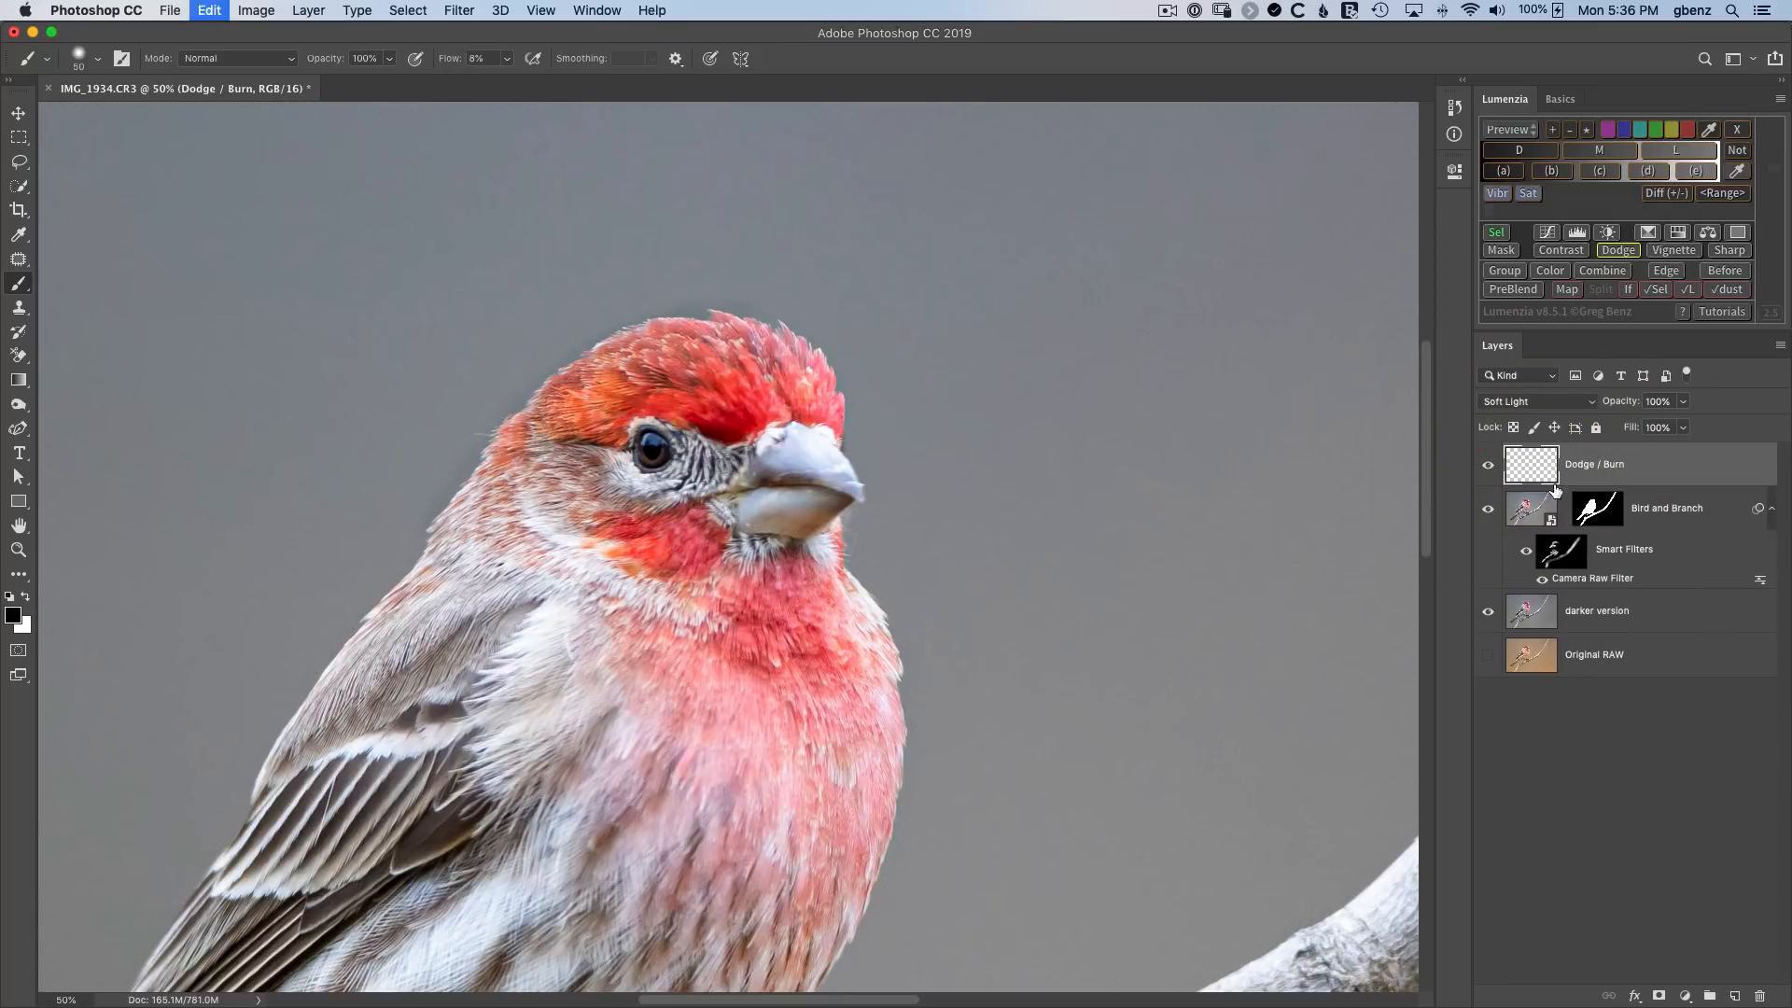
pyautogui.keyDown('alt'); pyautogui.click(1531, 484); pyautogui.keyUp('alt')
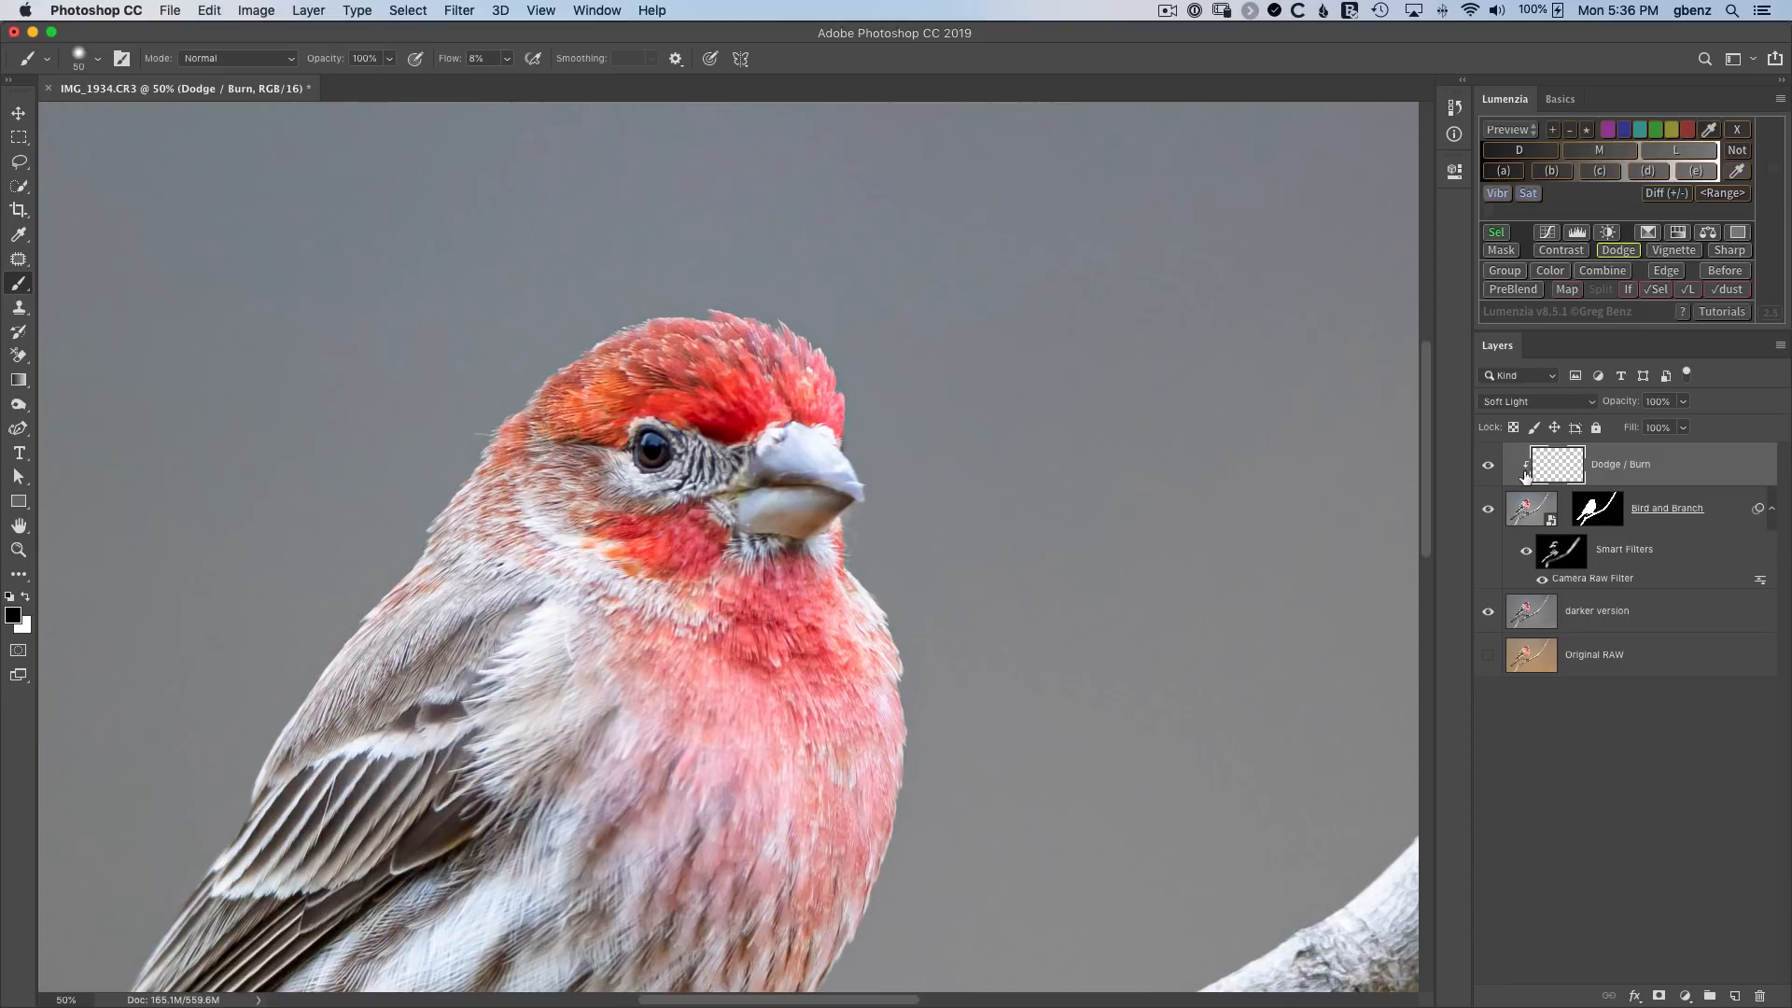
pyautogui.press('super+z')
pyautogui.press('super+shift+z')
pyautogui.press('super+z')
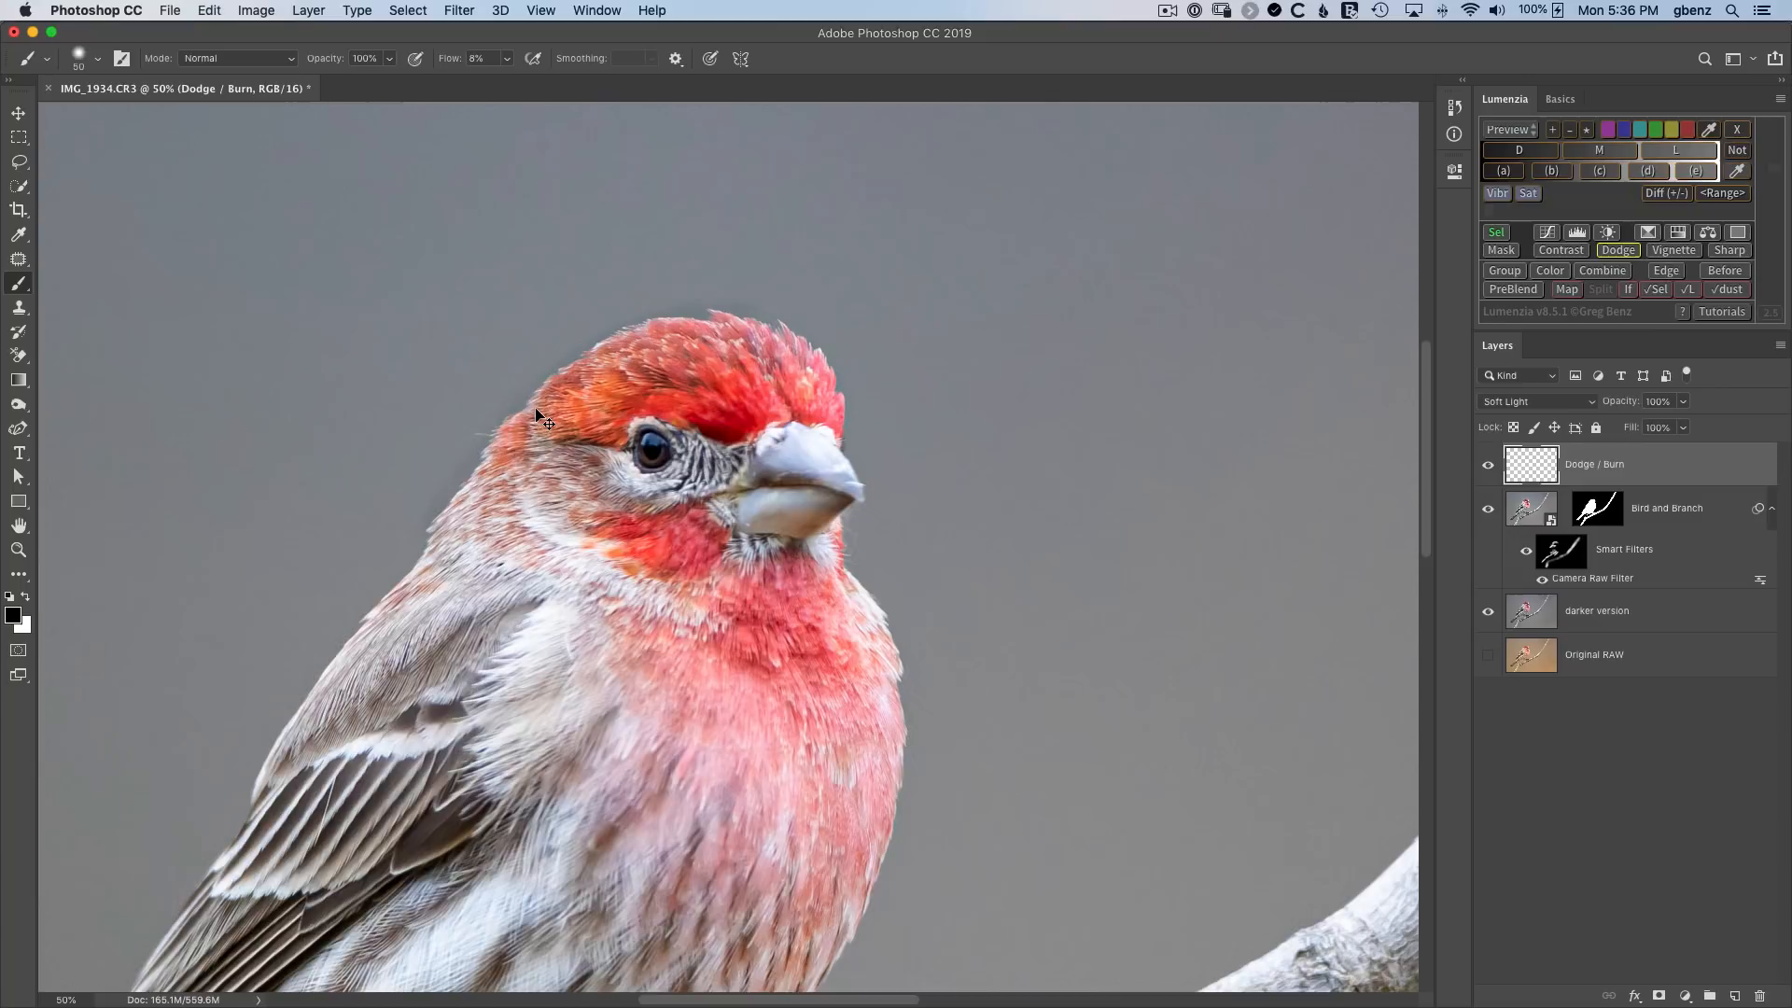
pyautogui.press('super+shift+z')
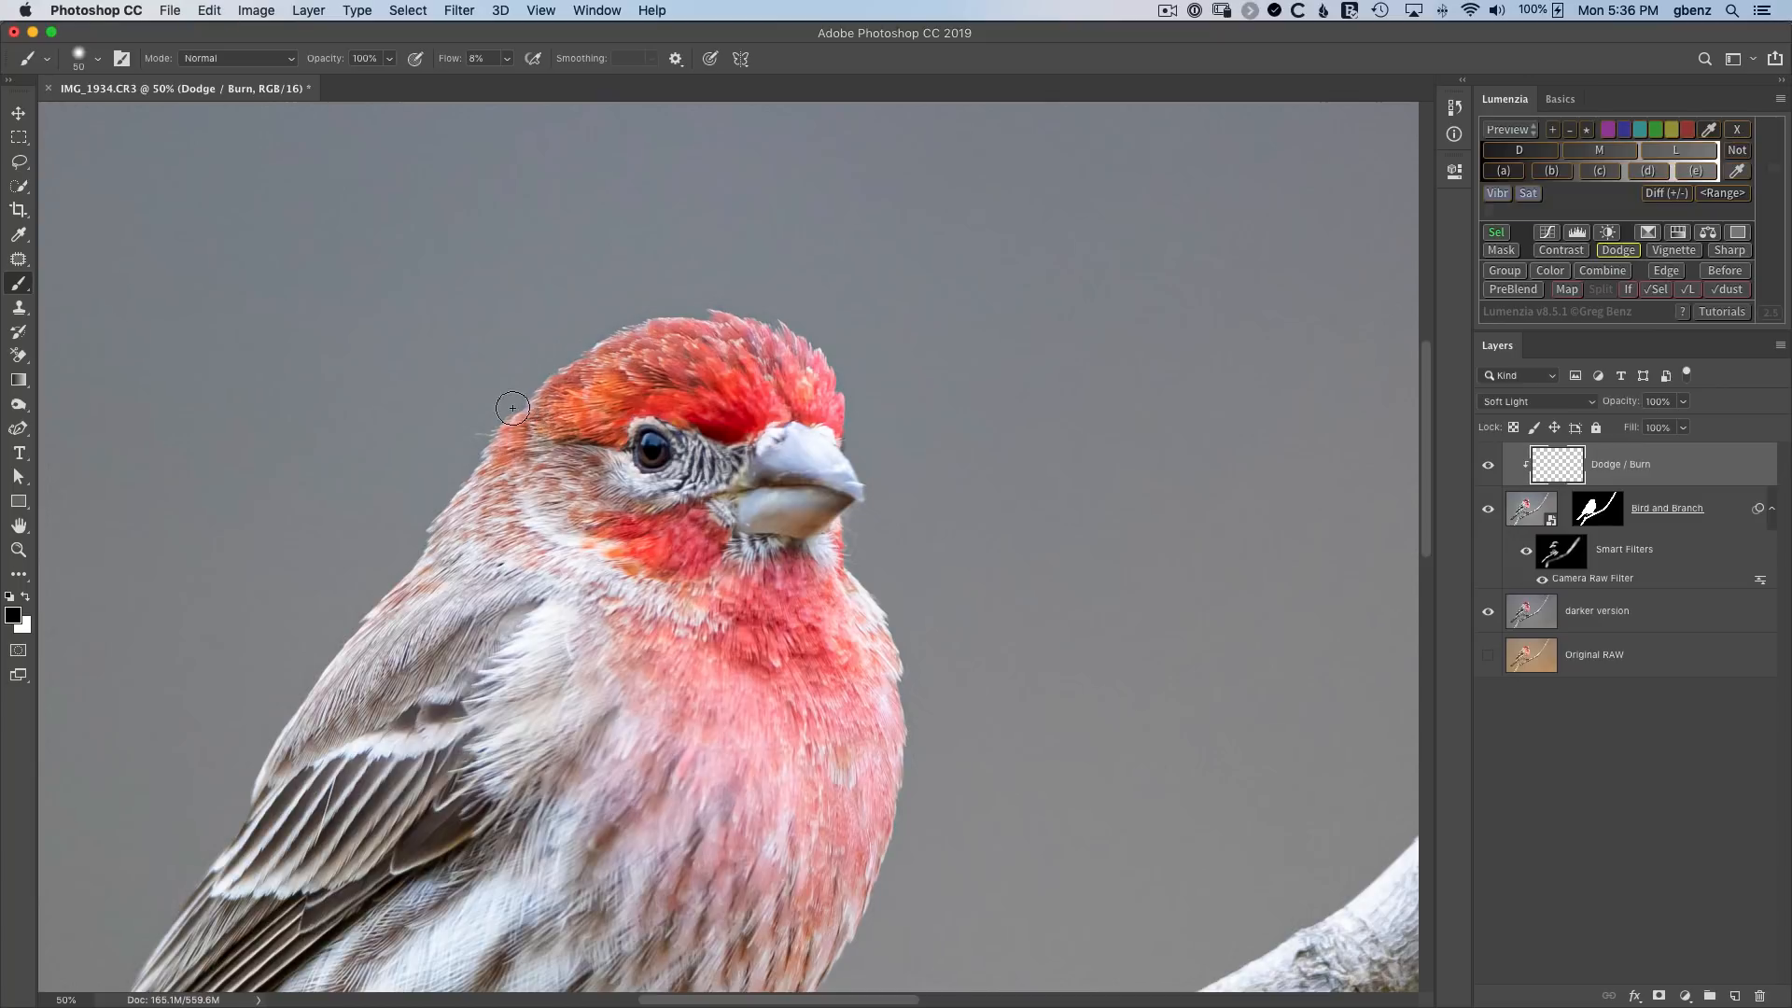
# Toggle the clipped Dodge / Burn layer's visibility to check the bird's edge and the surrounding background.
pyautogui.click(1489, 466)
pyautogui.click(1489, 467)
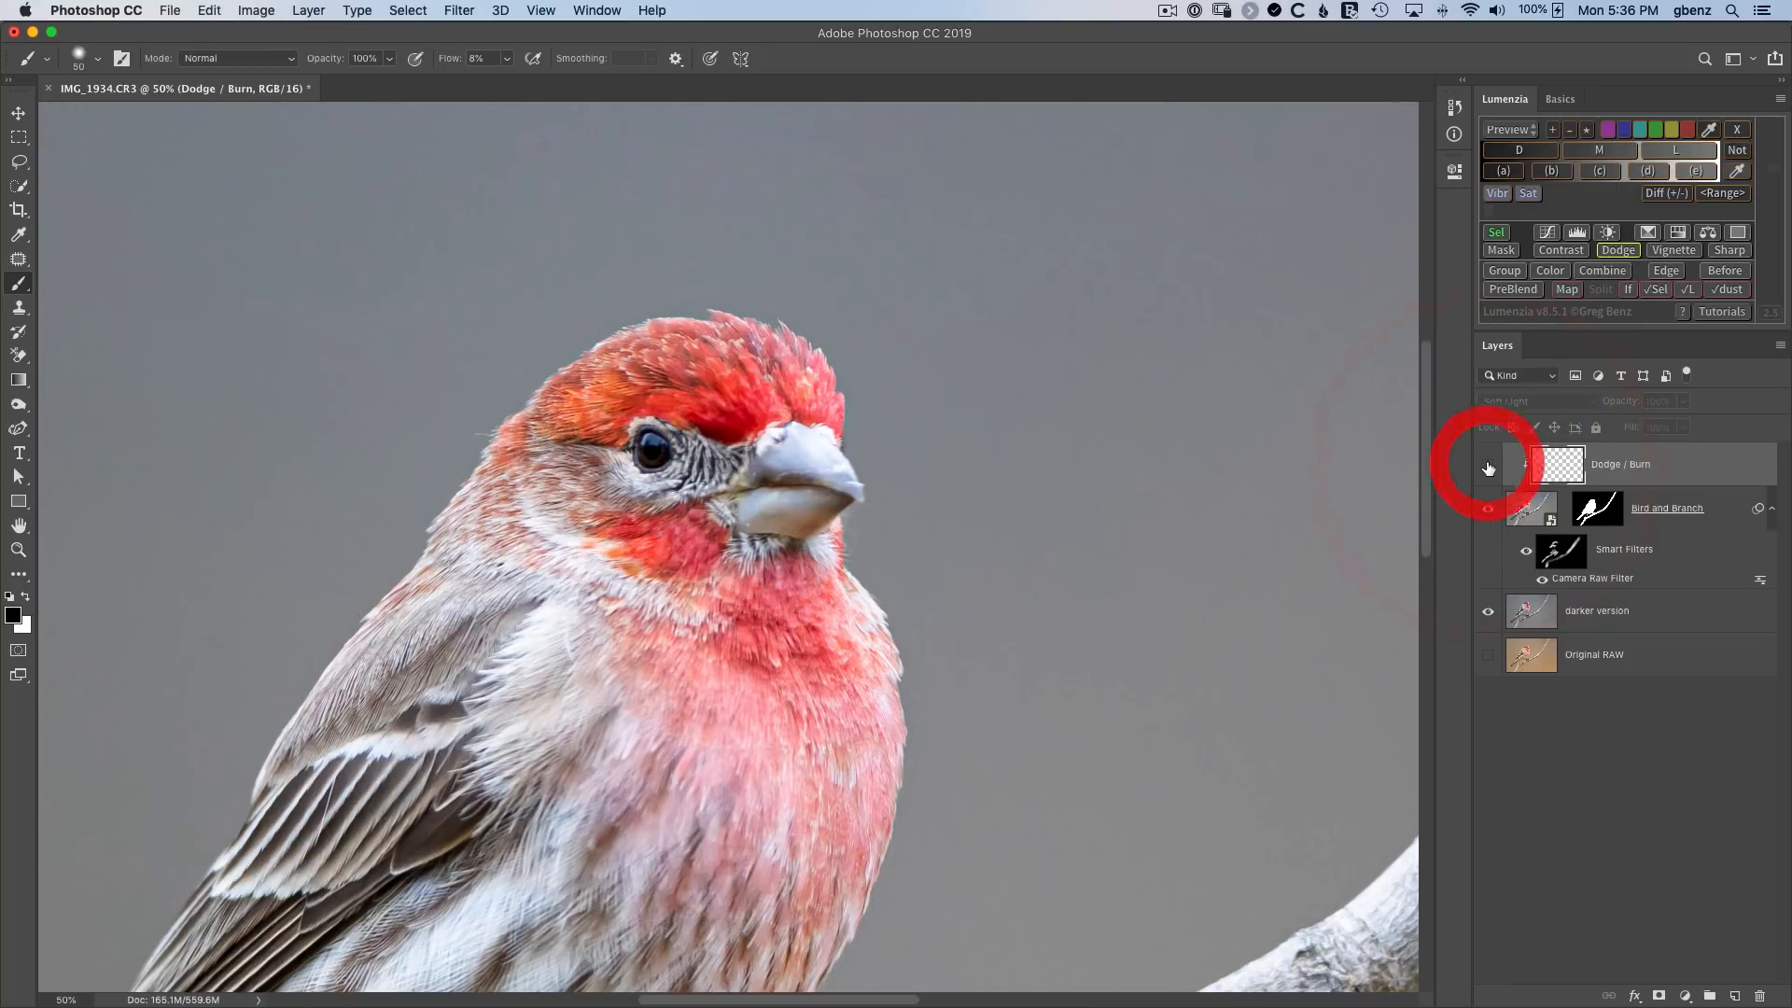
pyautogui.click(1488, 467)
pyautogui.click(1489, 468)
pyautogui.click(1489, 467)
pyautogui.click(1490, 468)
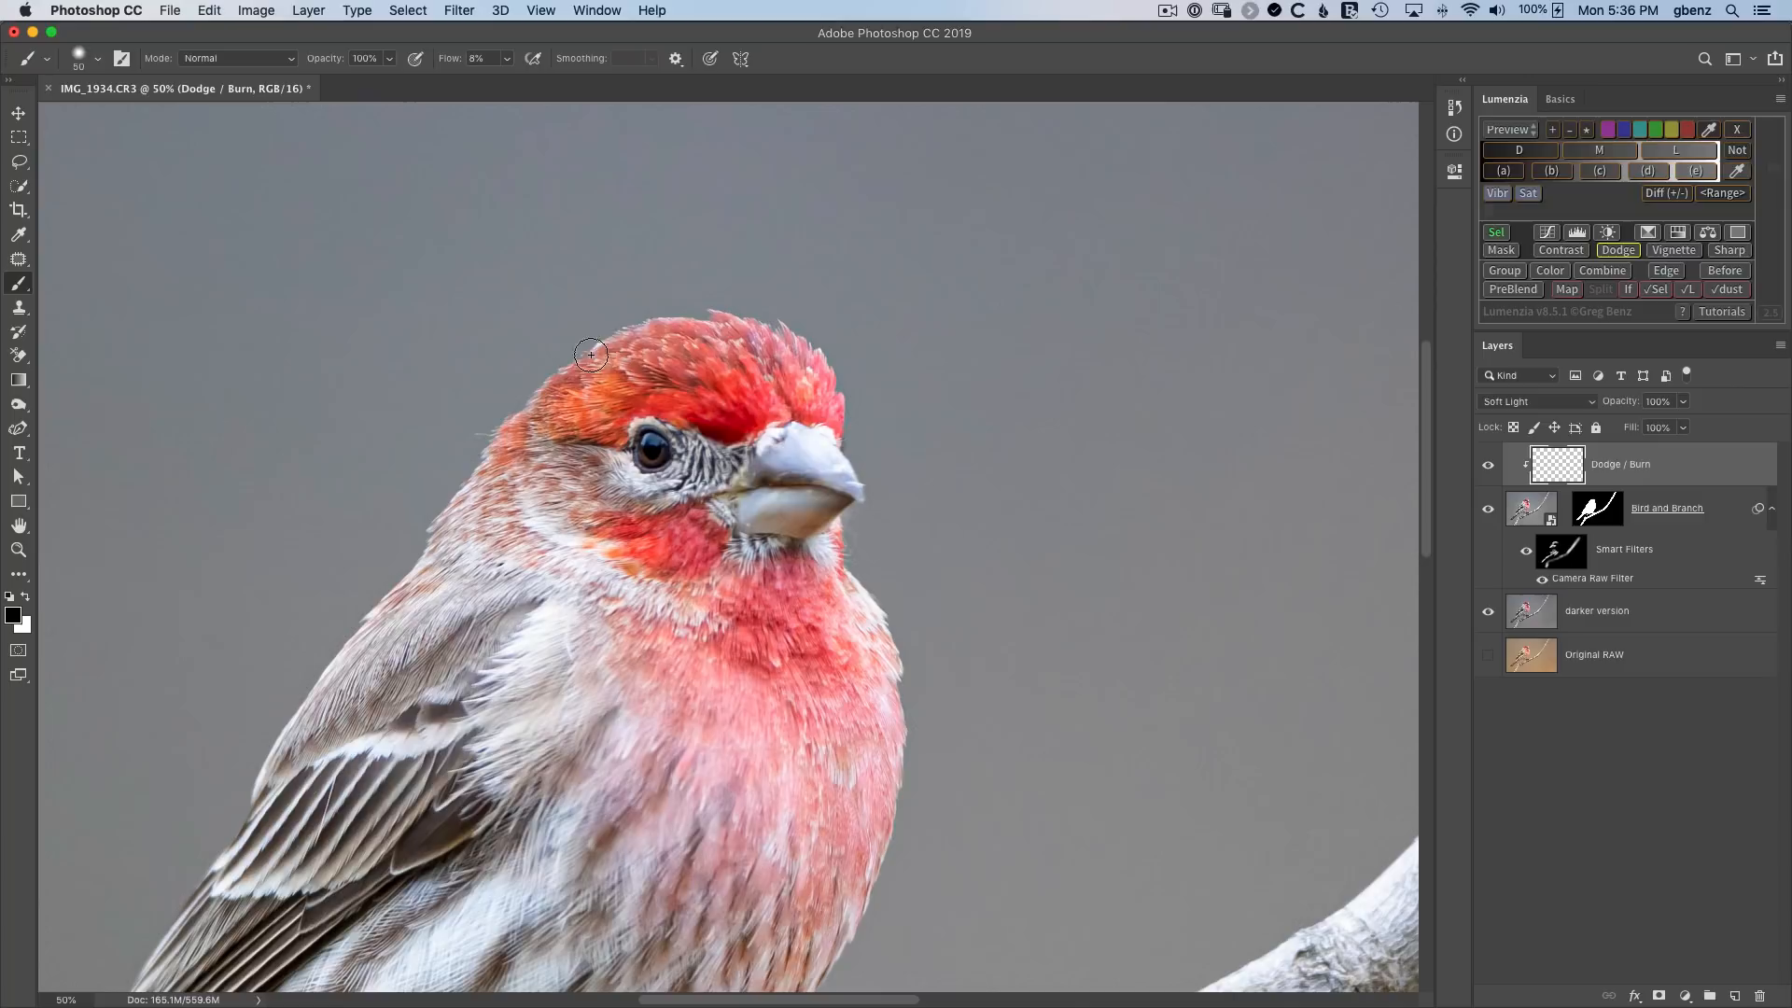
# Burn the edge feathers at the back of the bird's neck again on the clipped Dodge / Burn layer.
pyautogui.click(486, 468)
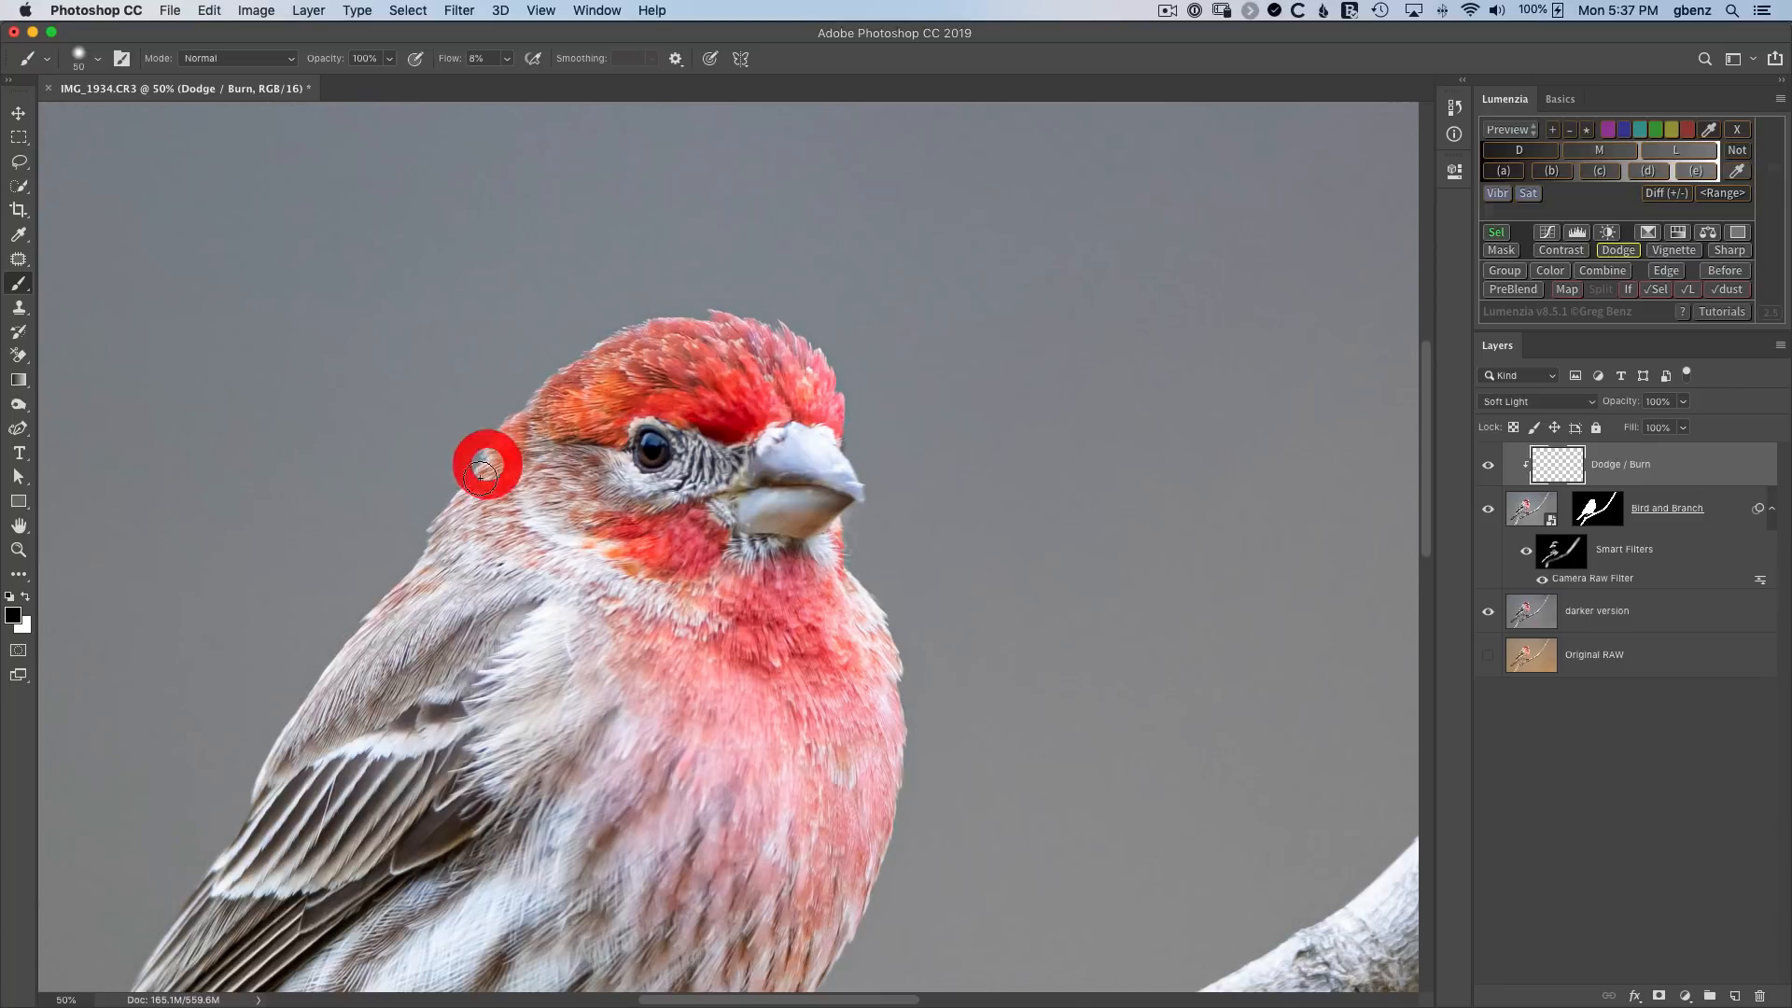
pyautogui.press('super+minus')
pyautogui.press('super+minus')
pyautogui.moveTo(730, 657); pyautogui.dragTo(724, 420)
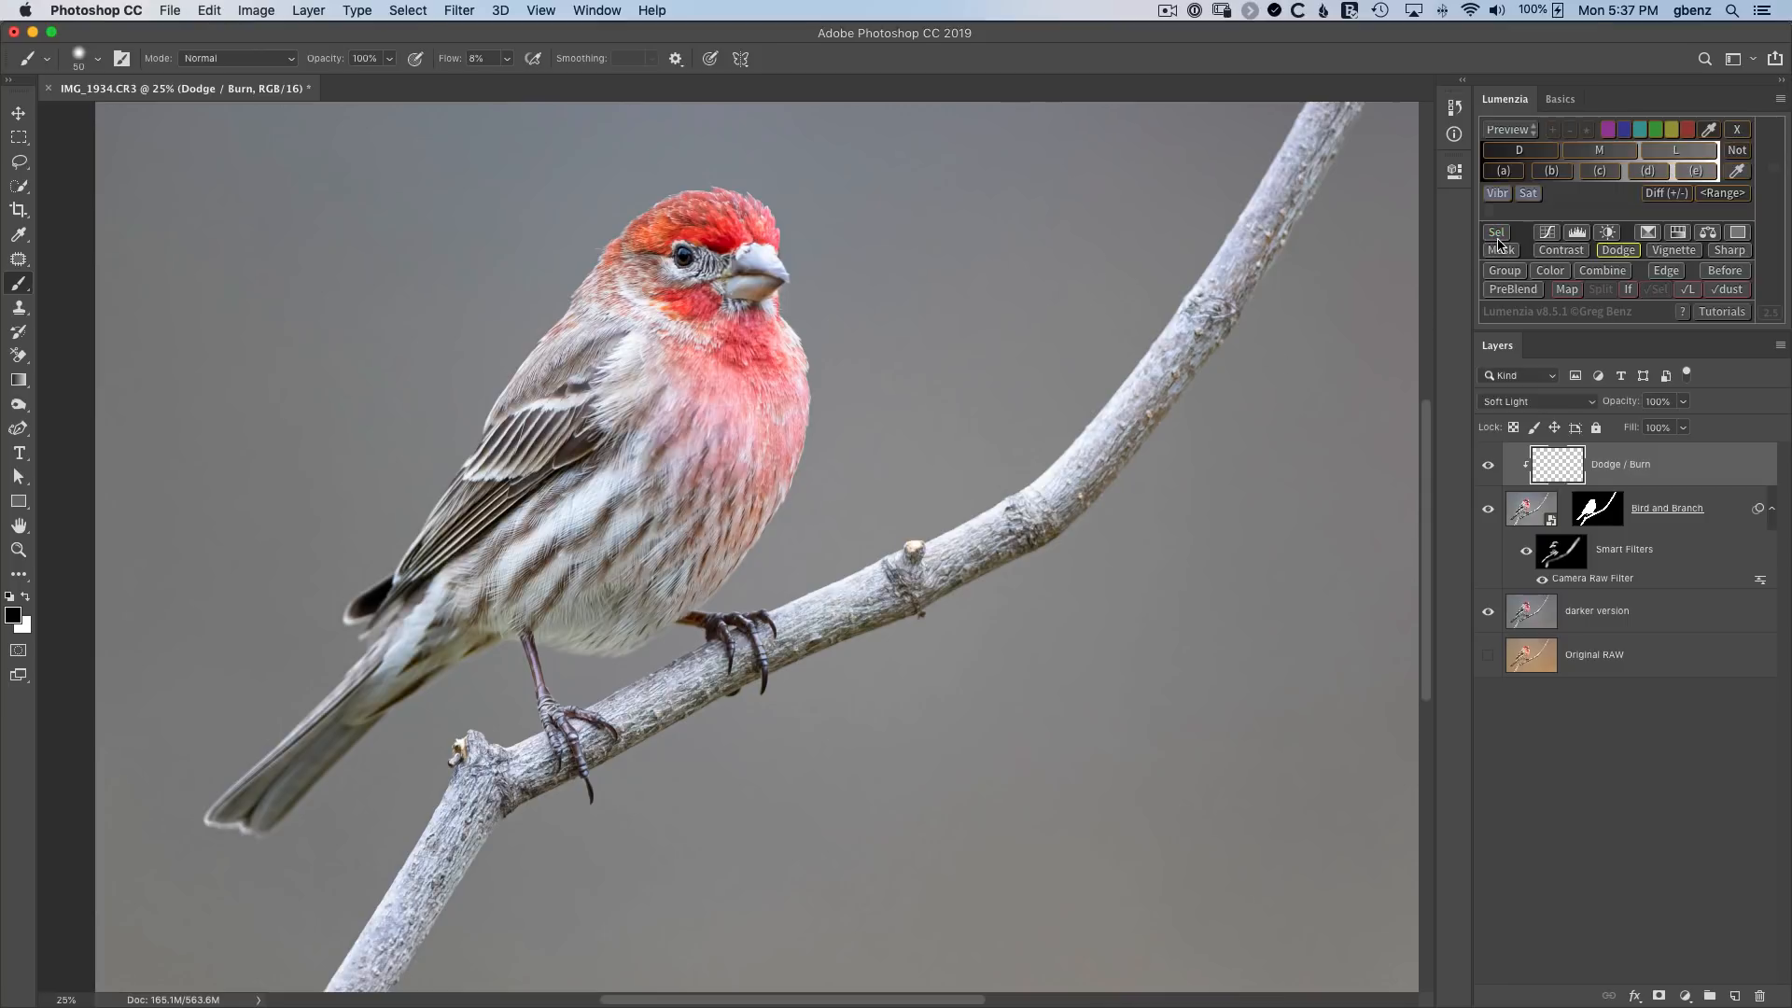
# Load Lumenzia's D3.25 darks mask as a selection.
pyautogui.click(1530, 152)
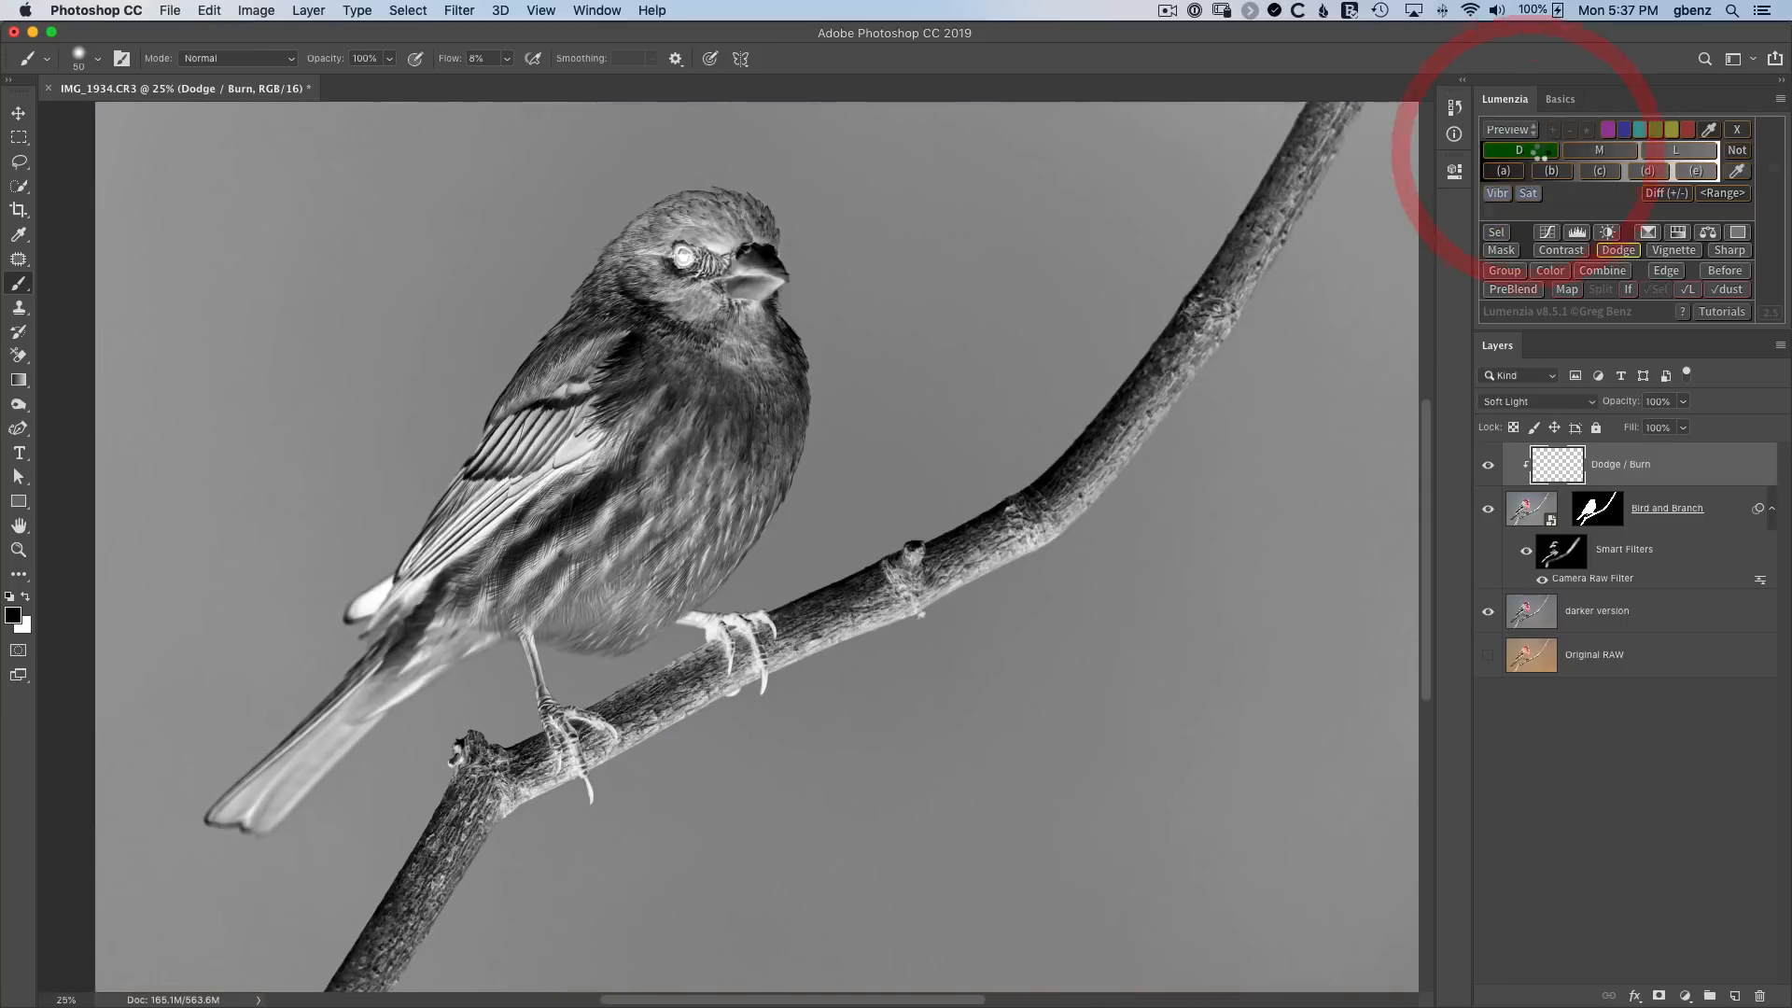
pyautogui.click(1778, 226)
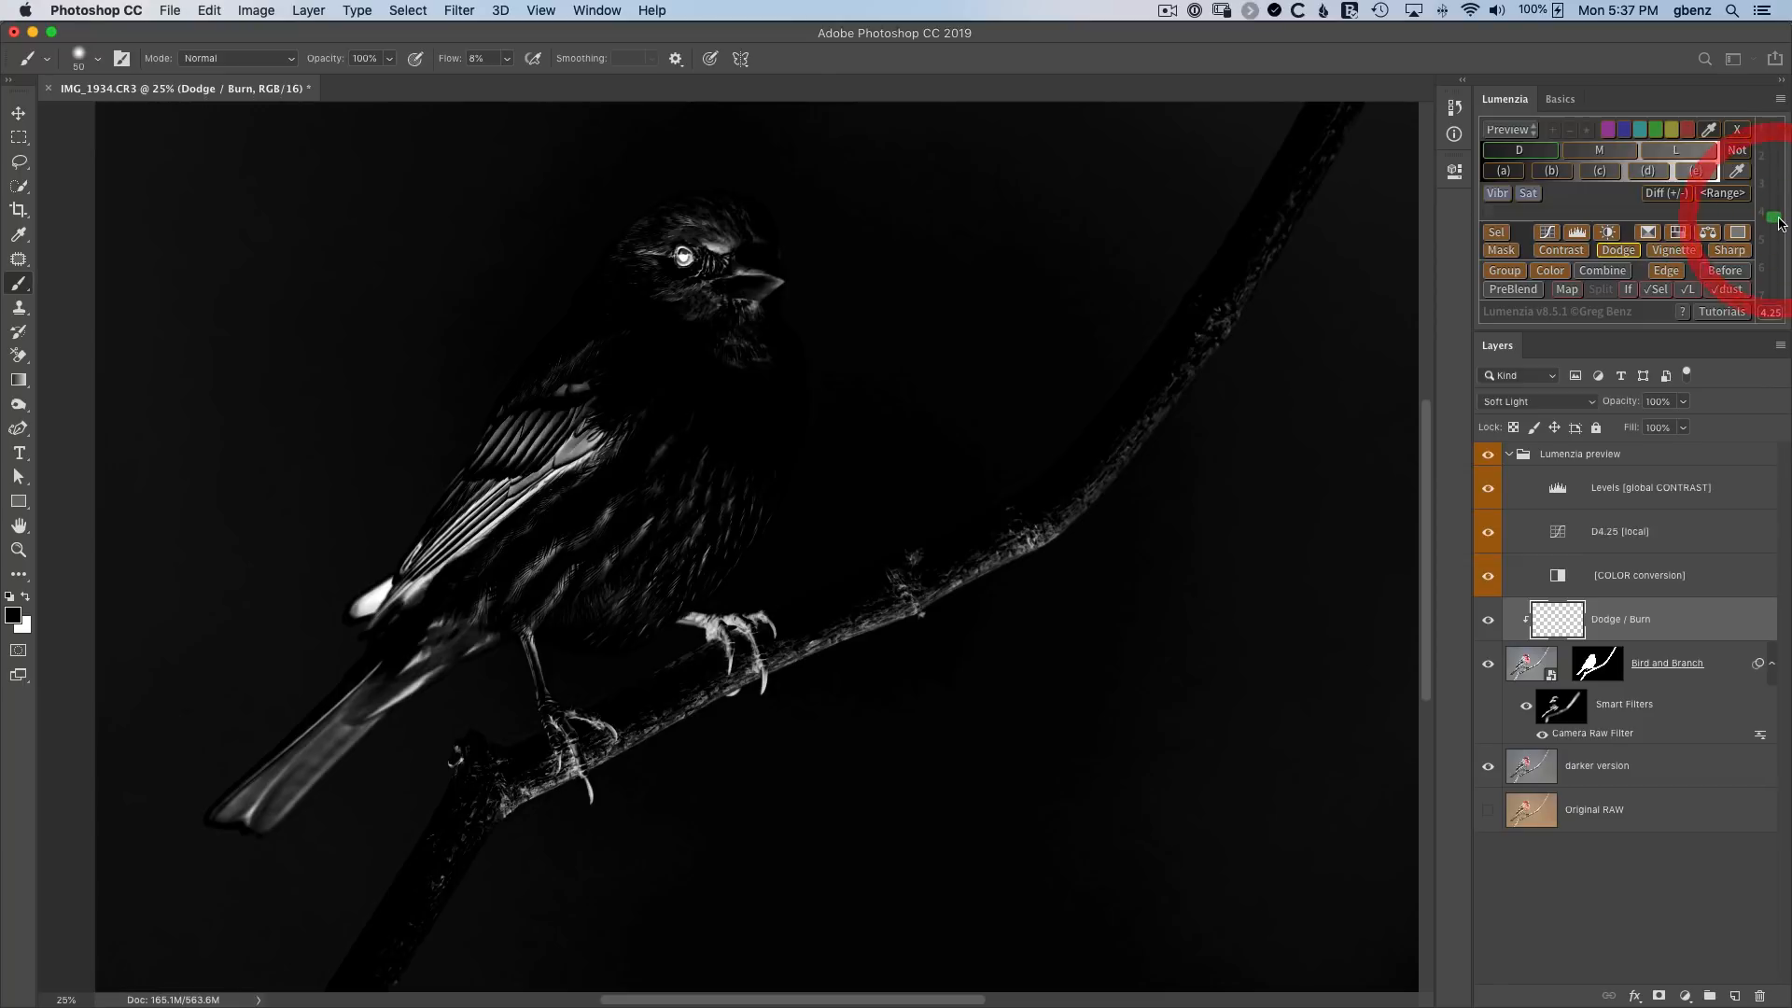
pyautogui.click(1776, 196)
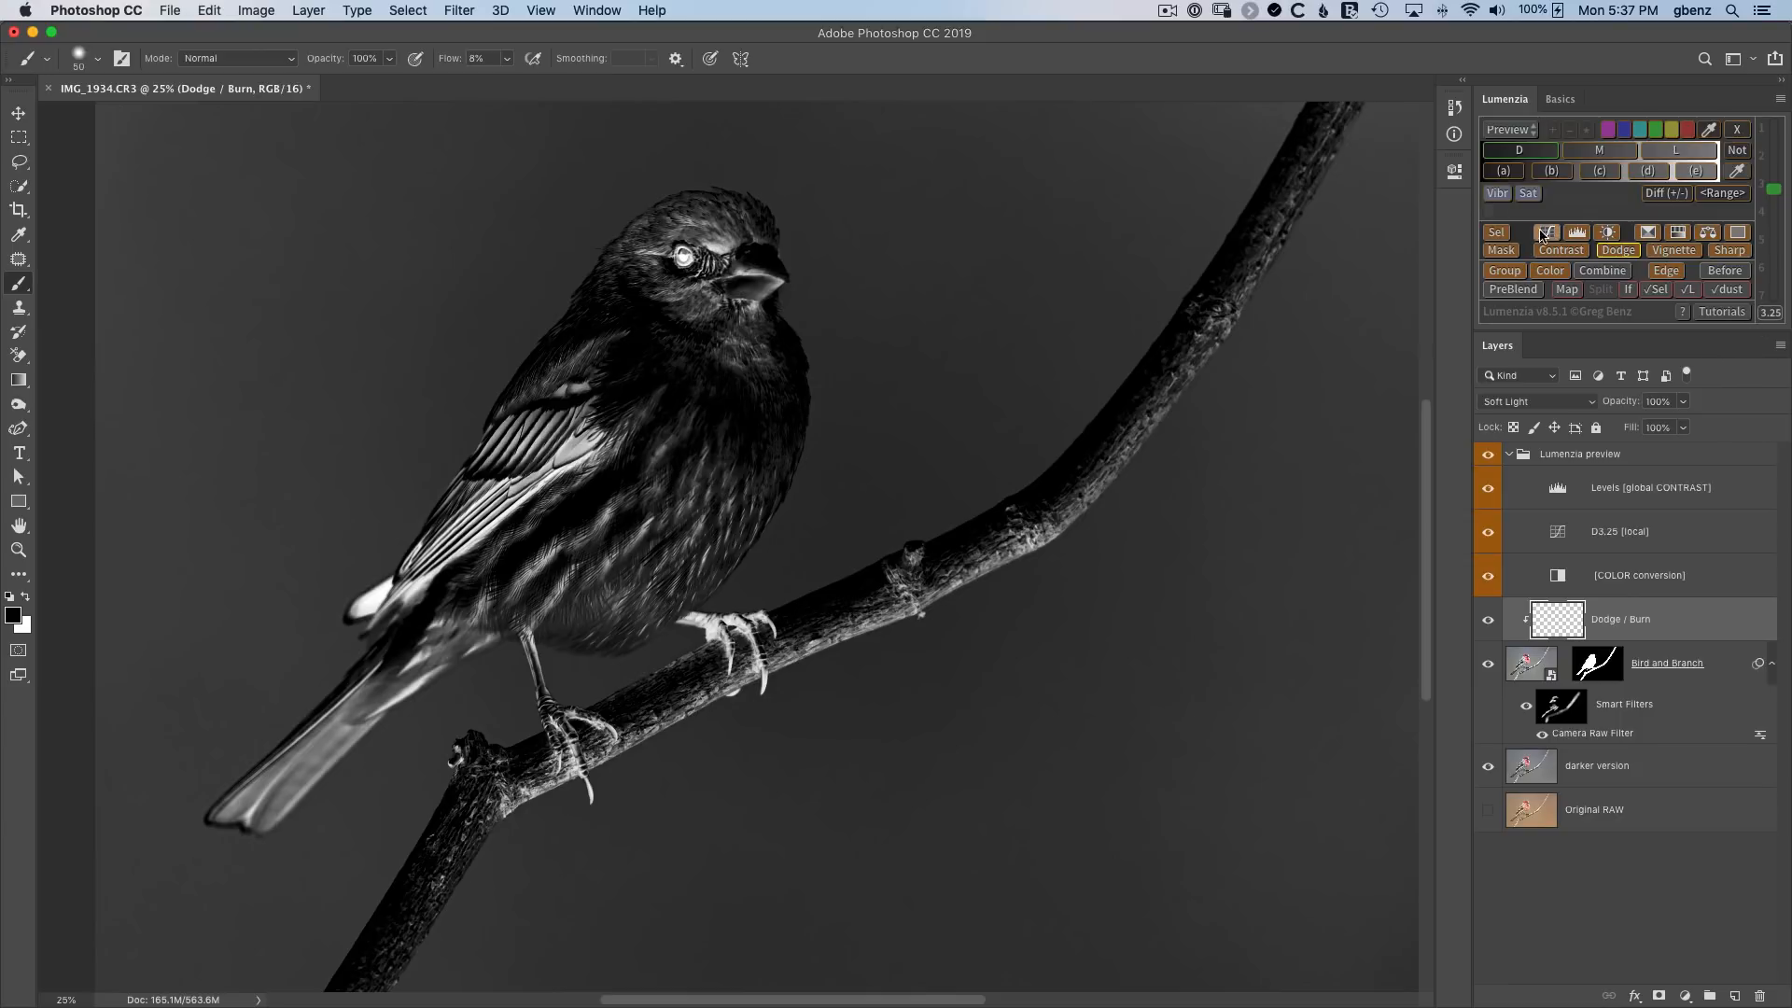
pyautogui.click(1496, 233)
# Burn the dark streaks on the bird's breast and belly through the darks selection with a size 250 black brush.
pyautogui.press(']')
pyautogui.press(']')
pyautogui.press(']')
pyautogui.press(']')
pyautogui.press(']')
pyautogui.press(']')
pyautogui.press(']')
pyautogui.press(']')
pyautogui.press(']')
pyautogui.press(']')
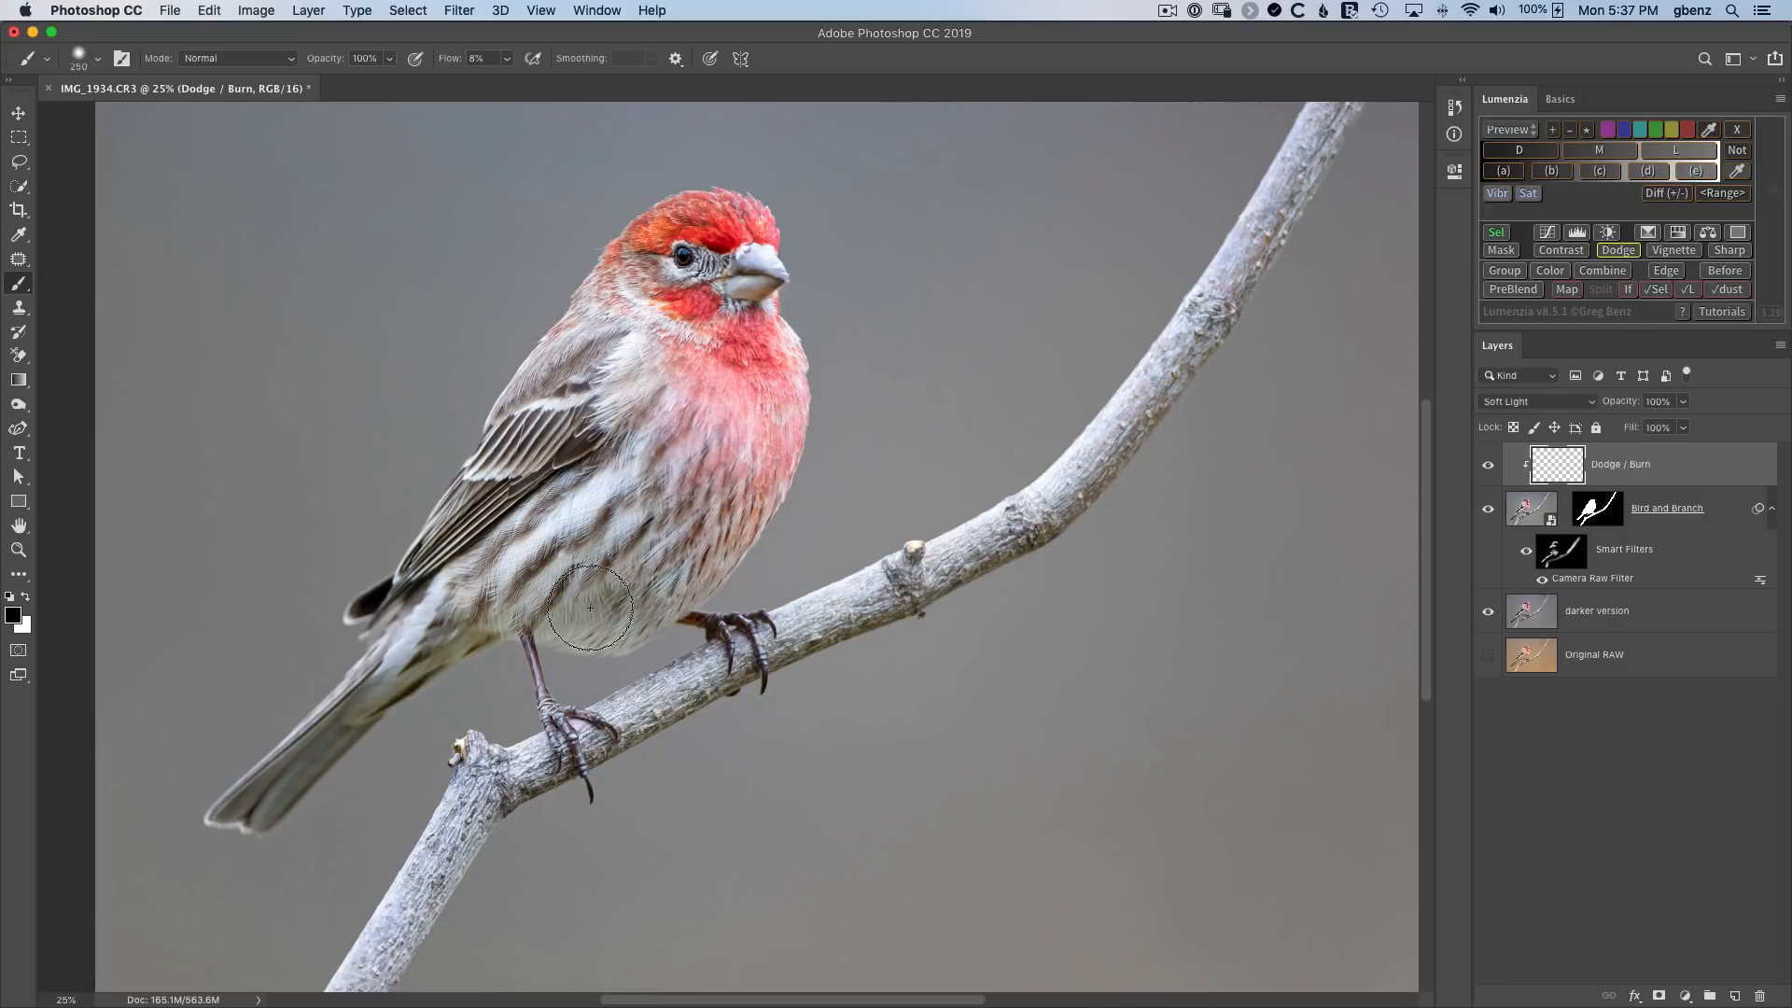
pyautogui.moveTo(674, 472); pyautogui.dragTo(736, 554)
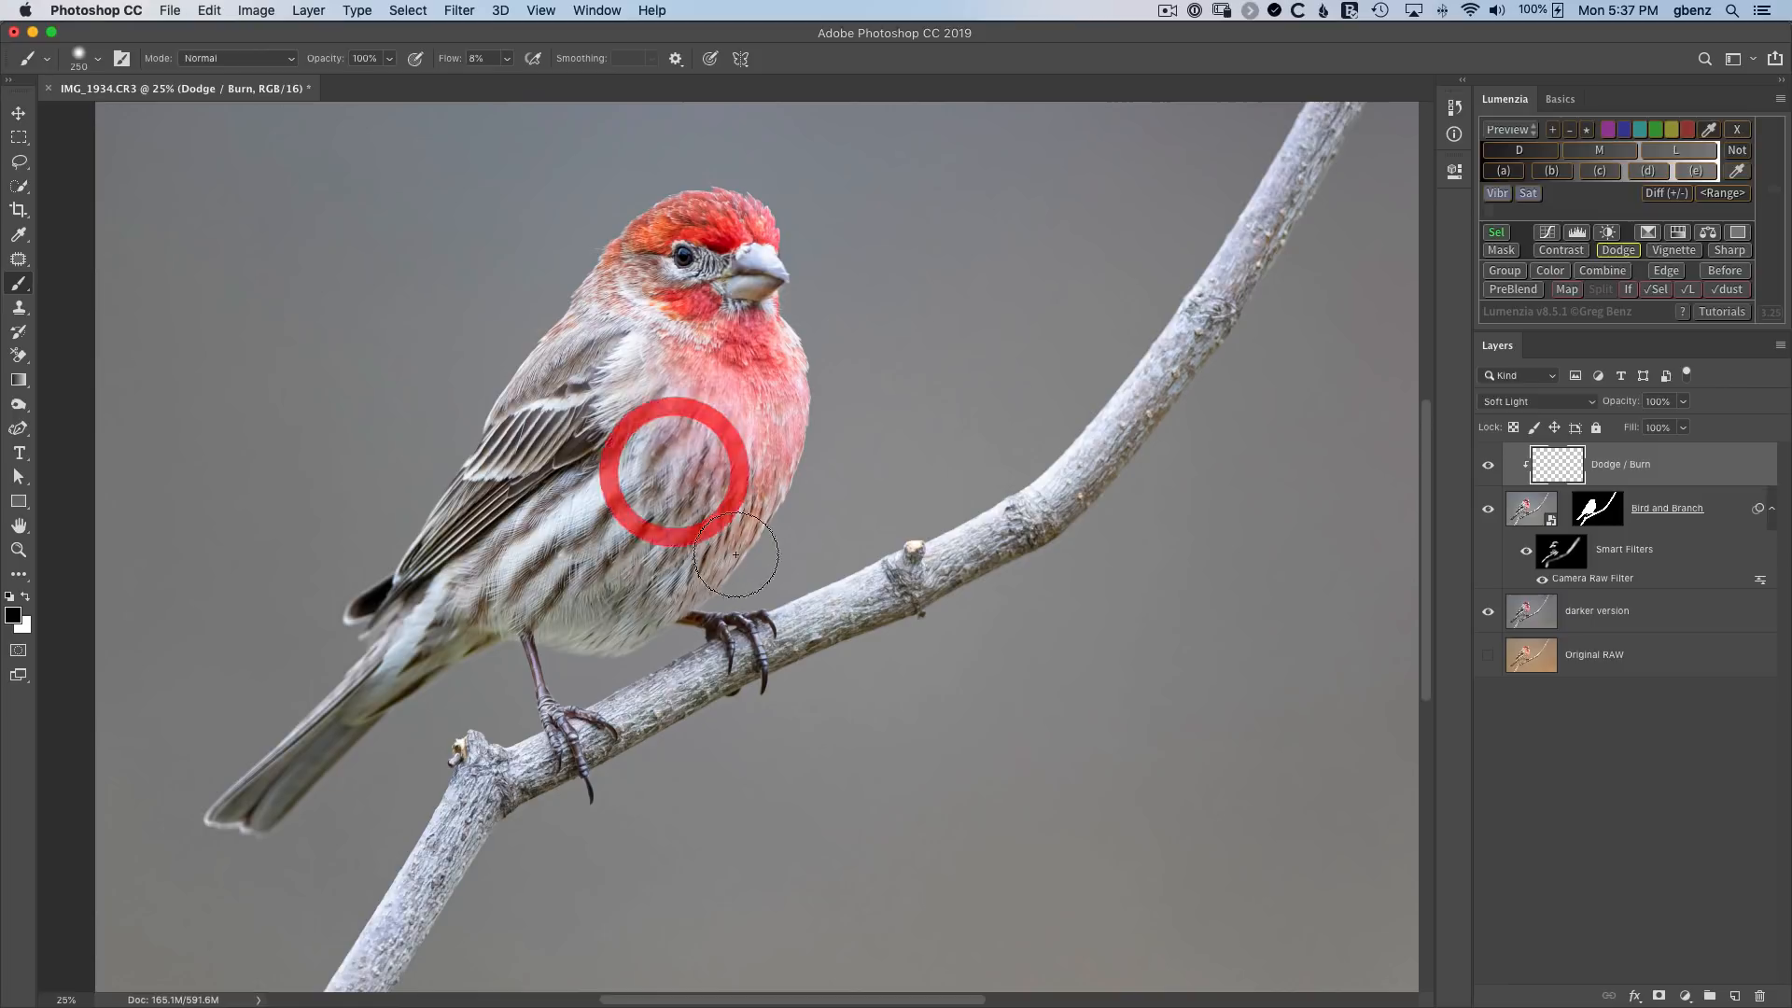
# Undo and redo the belly burn stroke to compare the feathers with and without it.
pyautogui.press('super+z')
pyautogui.press('super+shift+z')
pyautogui.press('super+z')
pyautogui.press('super+shift+z')
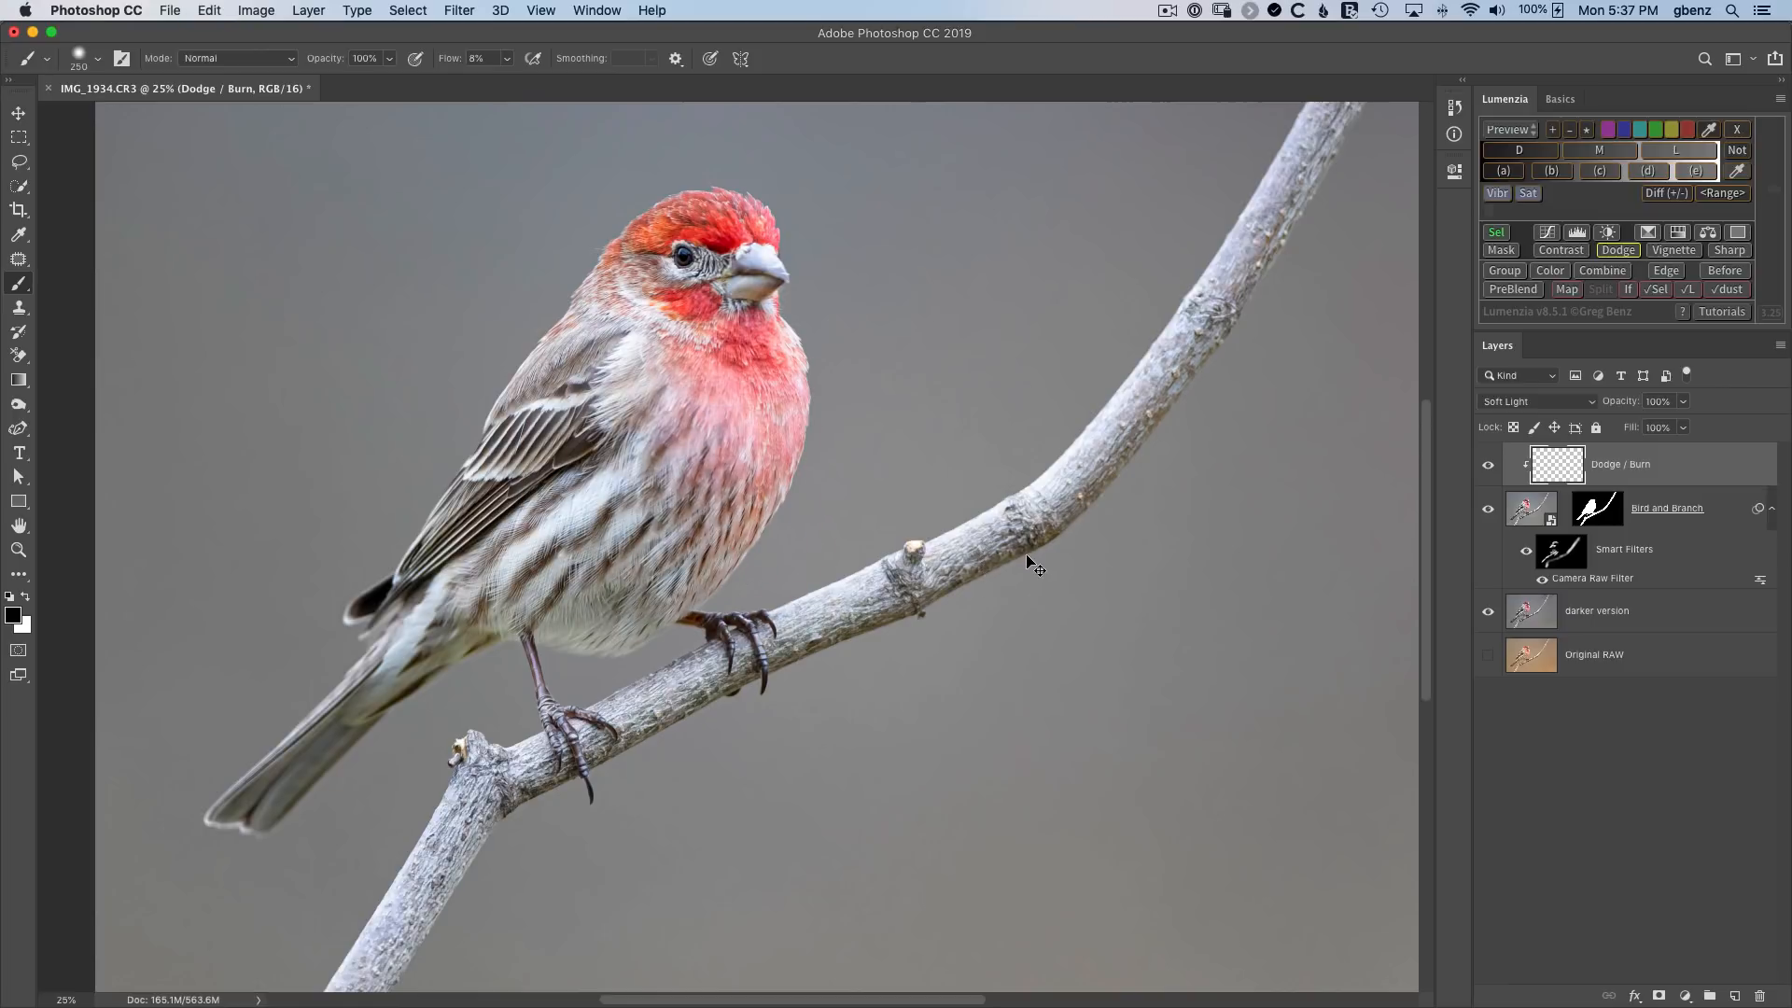
# Draw a loose lasso selection around the bird and along the branch up to its upper end.
pyautogui.press('super+0')
pyautogui.press('super+minus')
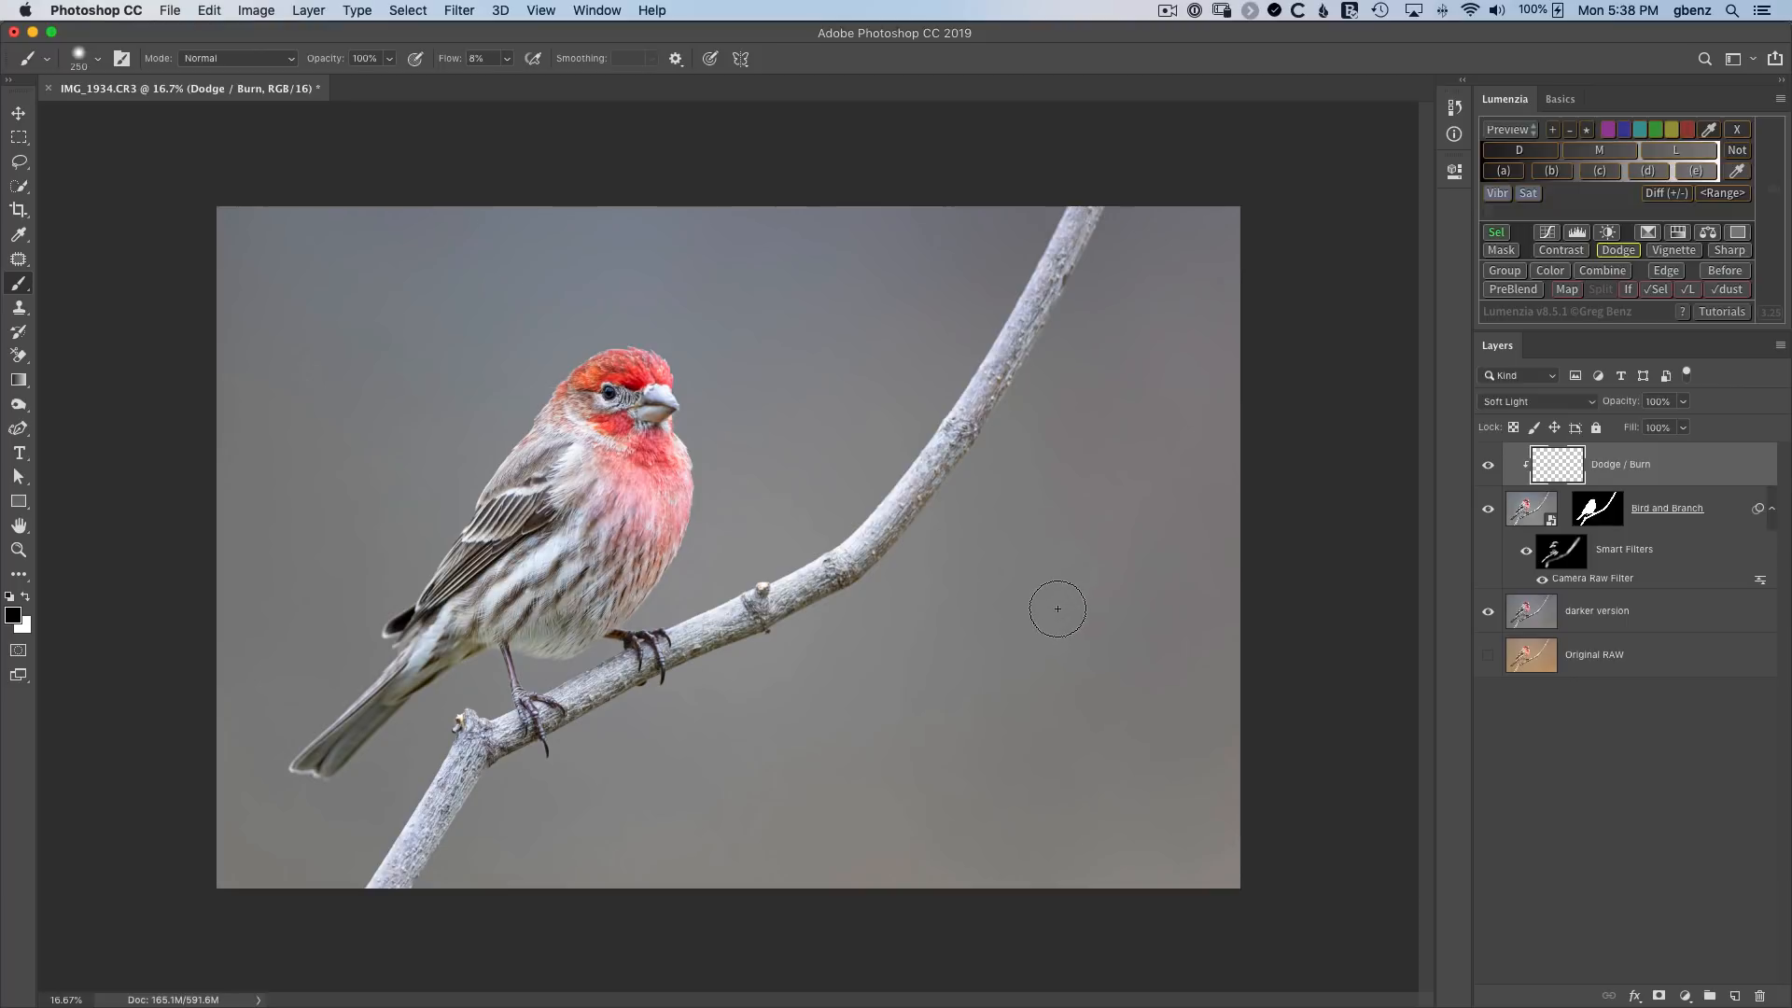
pyautogui.press('l')
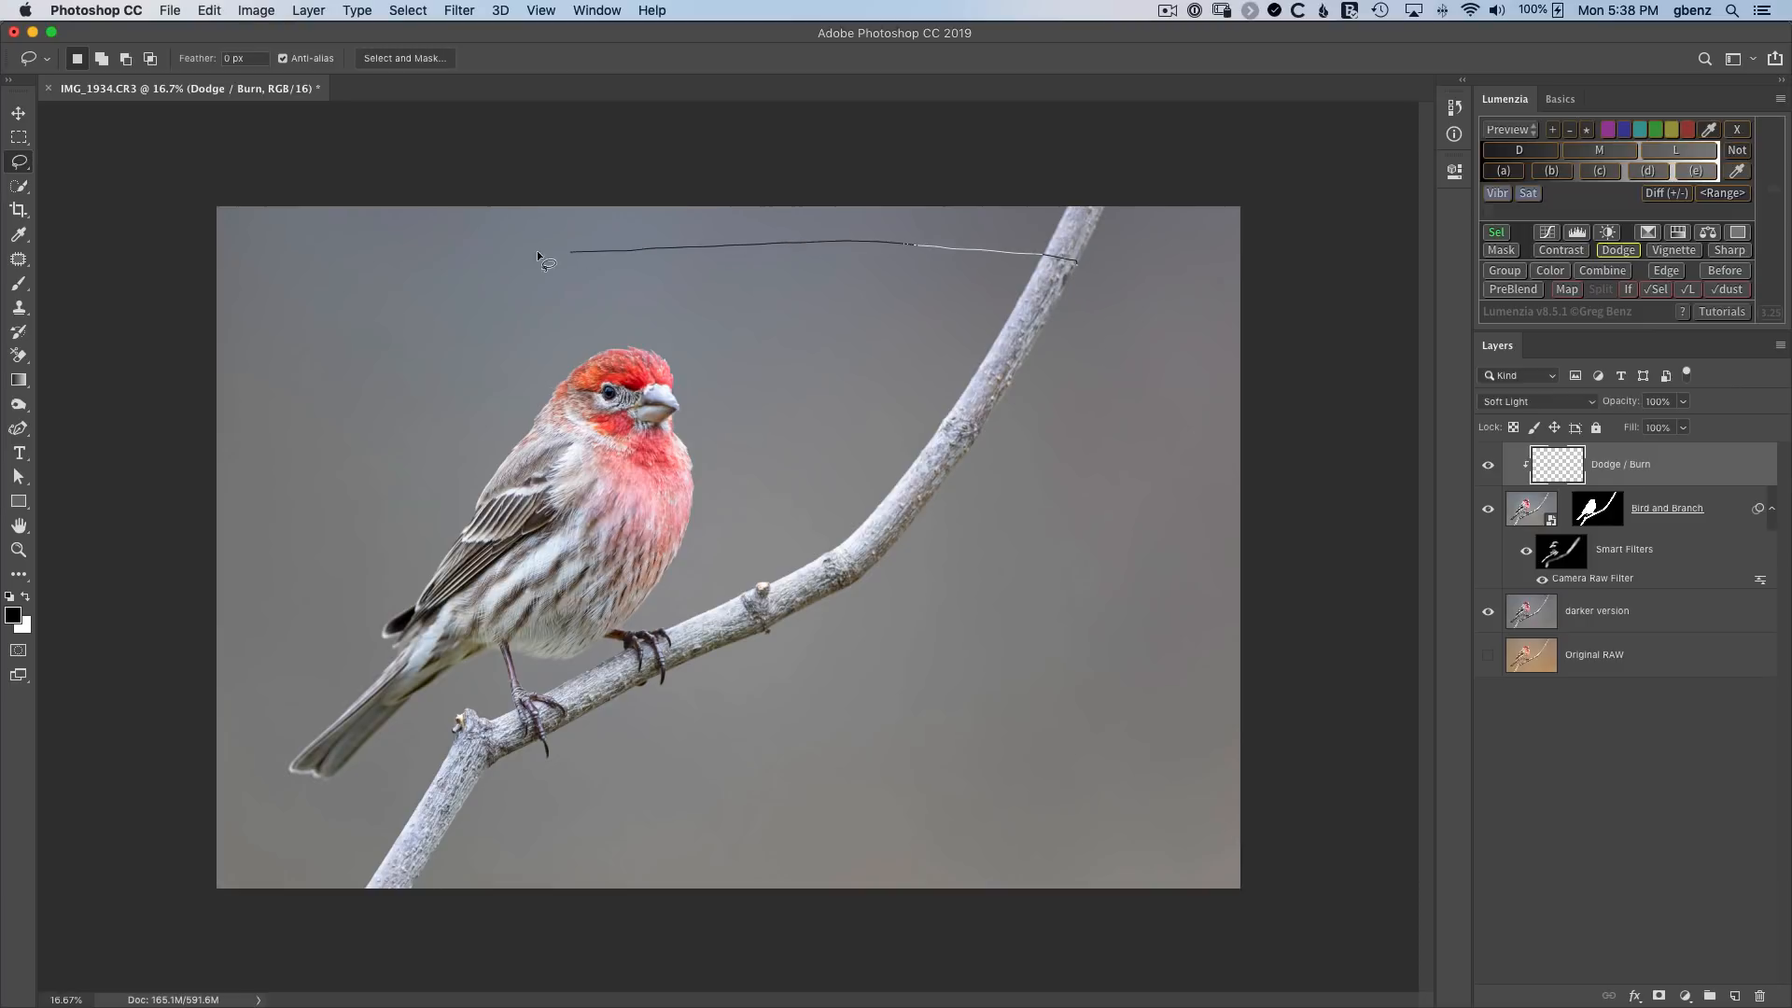
pyautogui.moveTo(316, 401)
pyautogui.mouseDown()
pyautogui.moveTo(253, 686)
pyautogui.moveTo(260, 771)
pyautogui.moveTo(295, 819)
pyautogui.moveTo(368, 816)
pyautogui.moveTo(616, 693)
pyautogui.mouseUp()
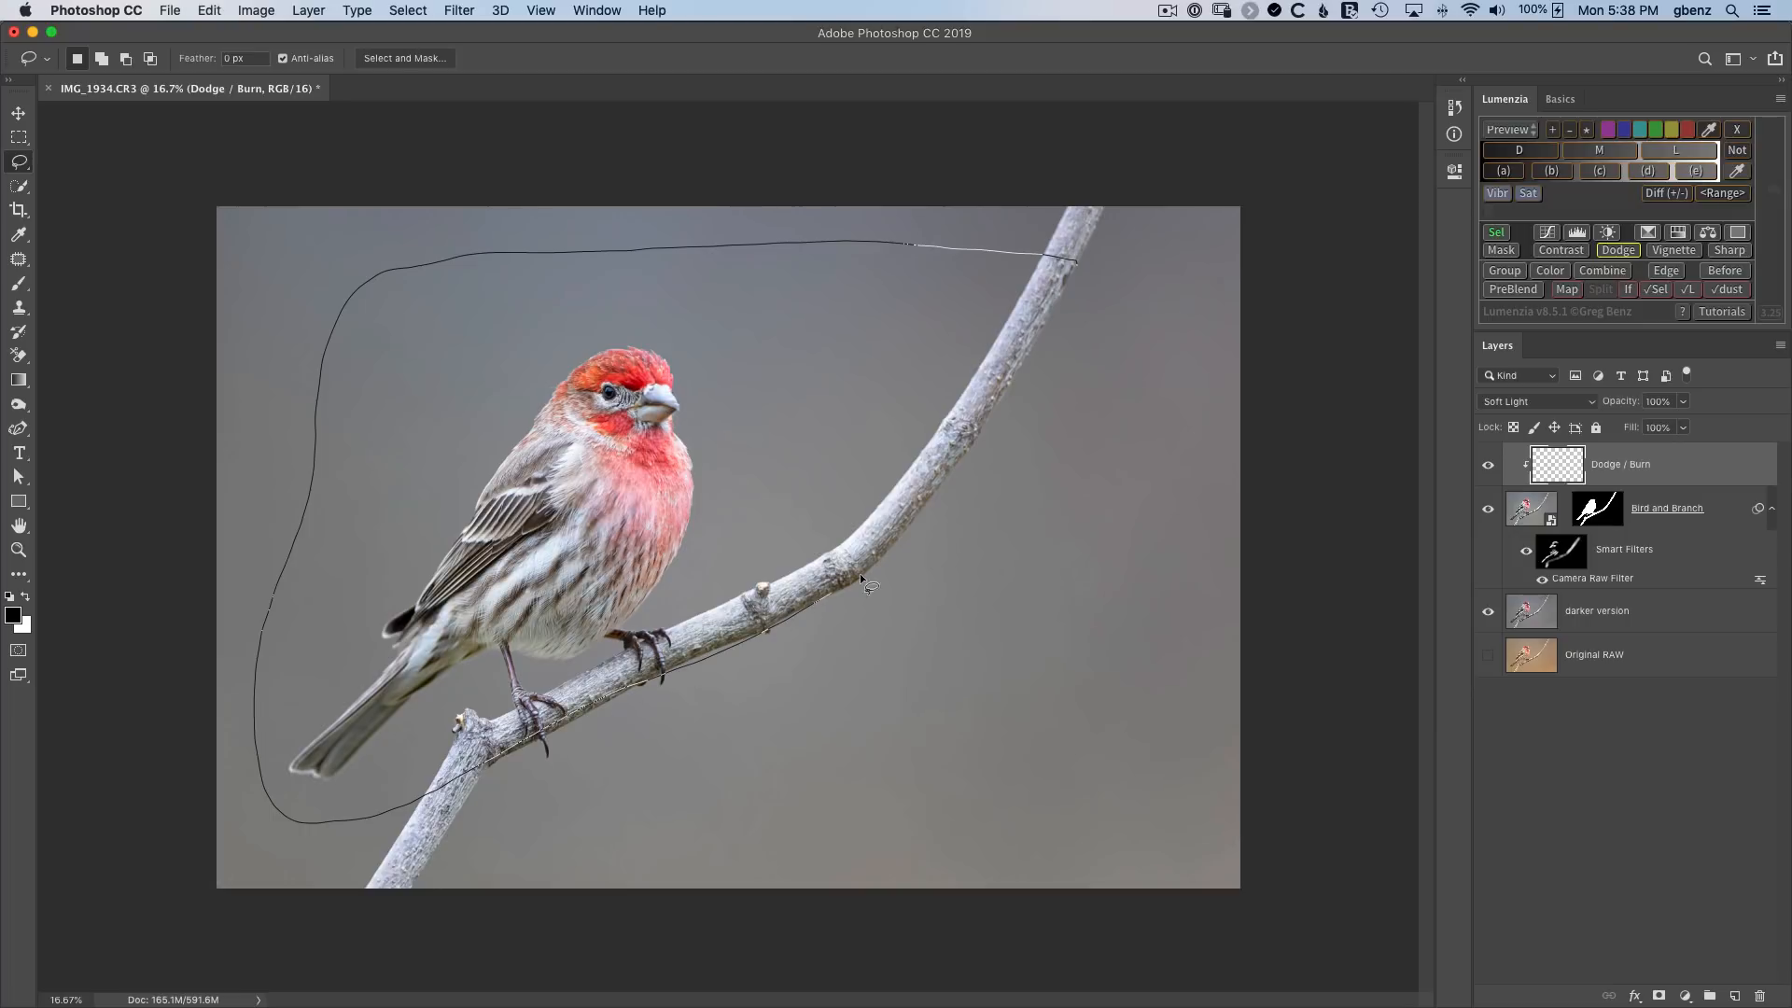
pyautogui.moveTo(1089, 301); pyautogui.dragTo(1064, 261)
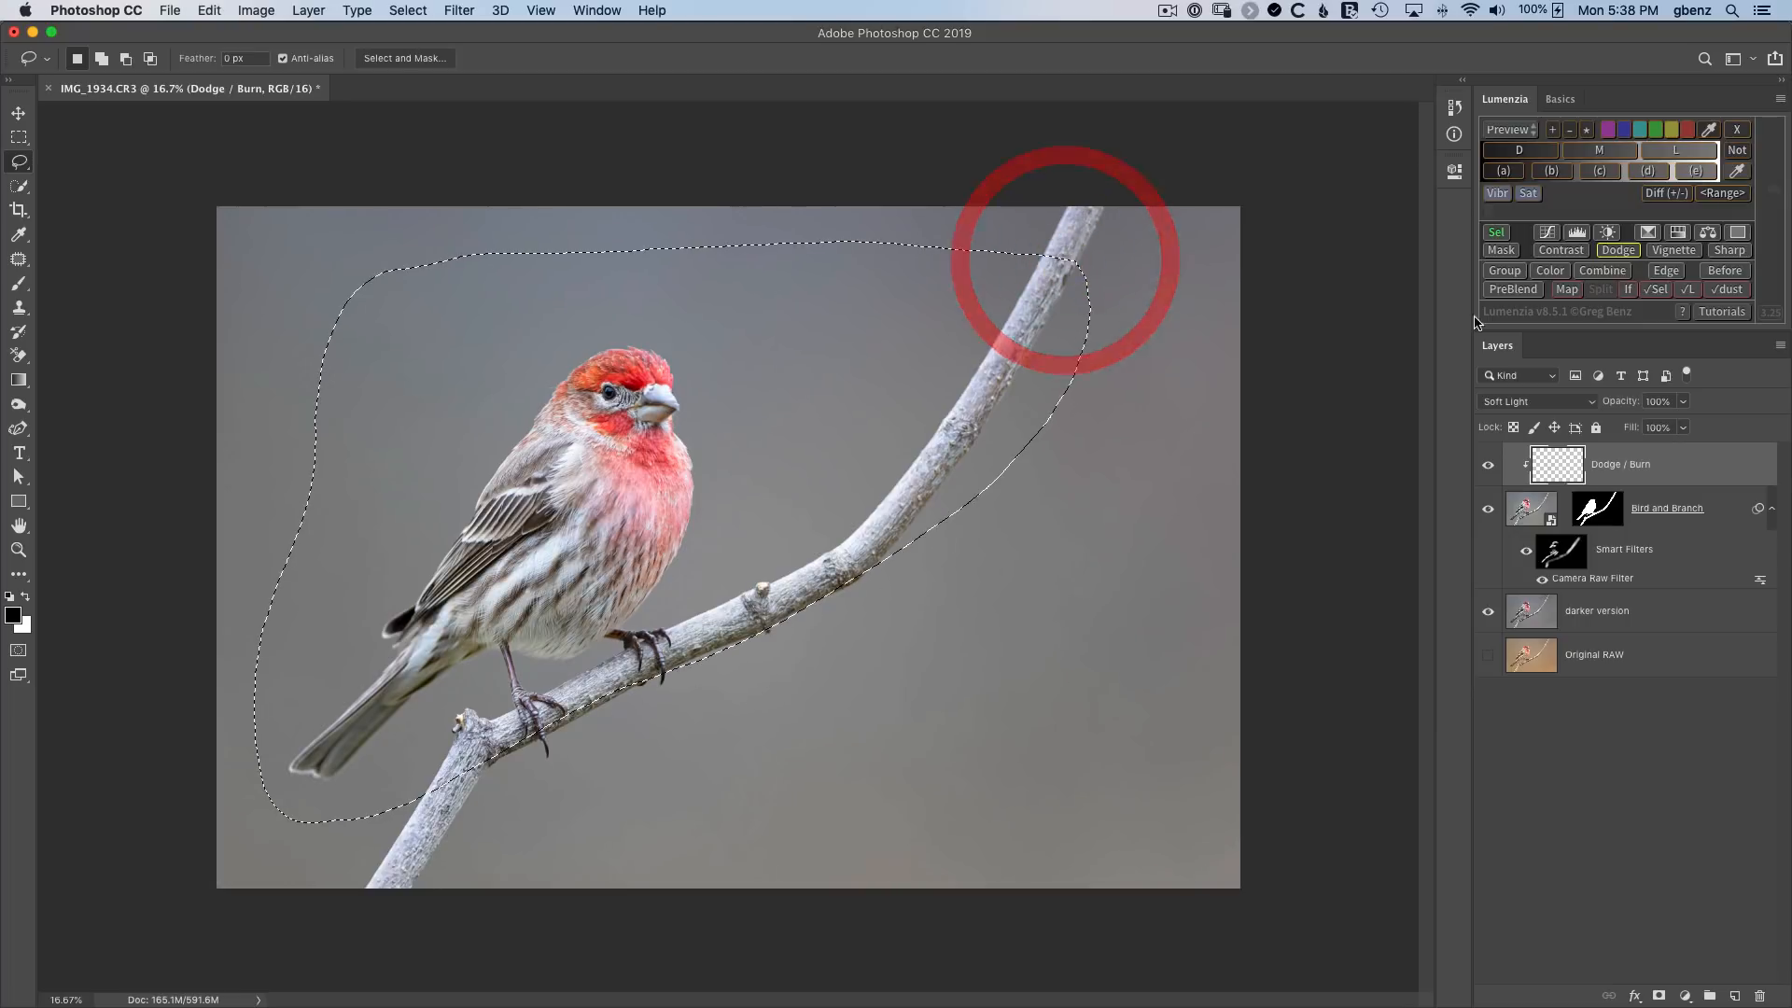
# Create a Lumenzia vignette from the lasso selection and set its mask feathering to 453.
pyautogui.click(1680, 252)
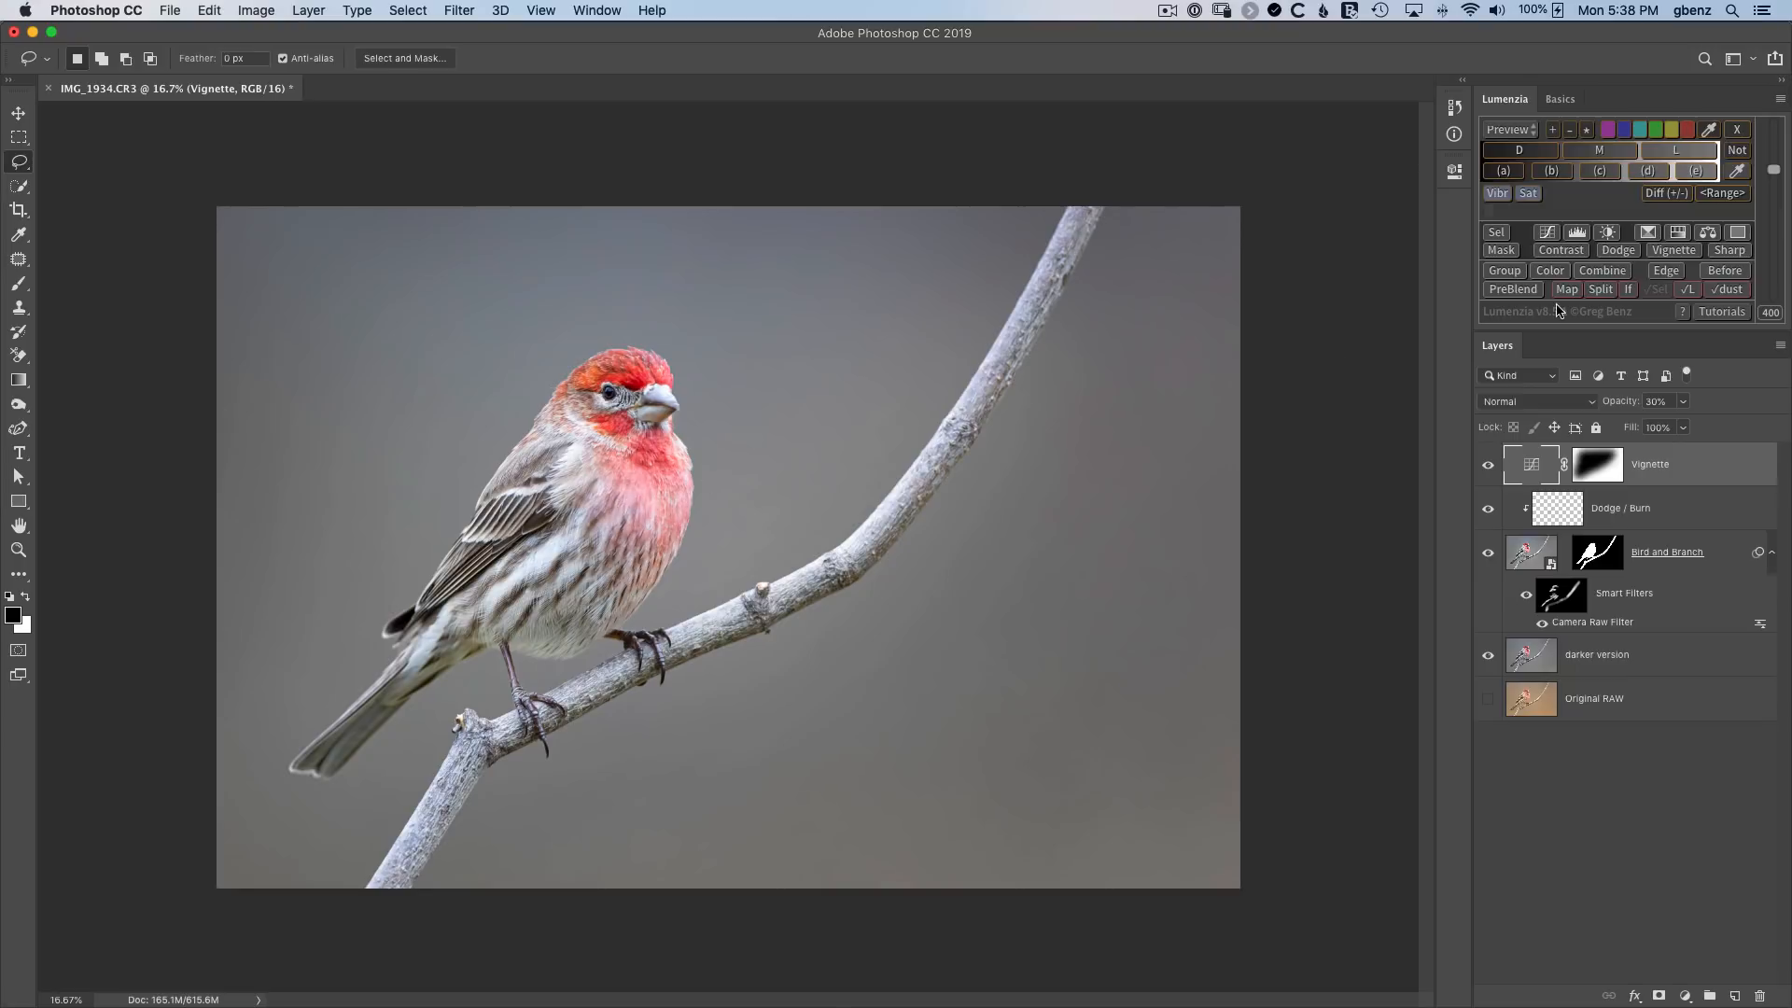
pyautogui.click(1774, 157)
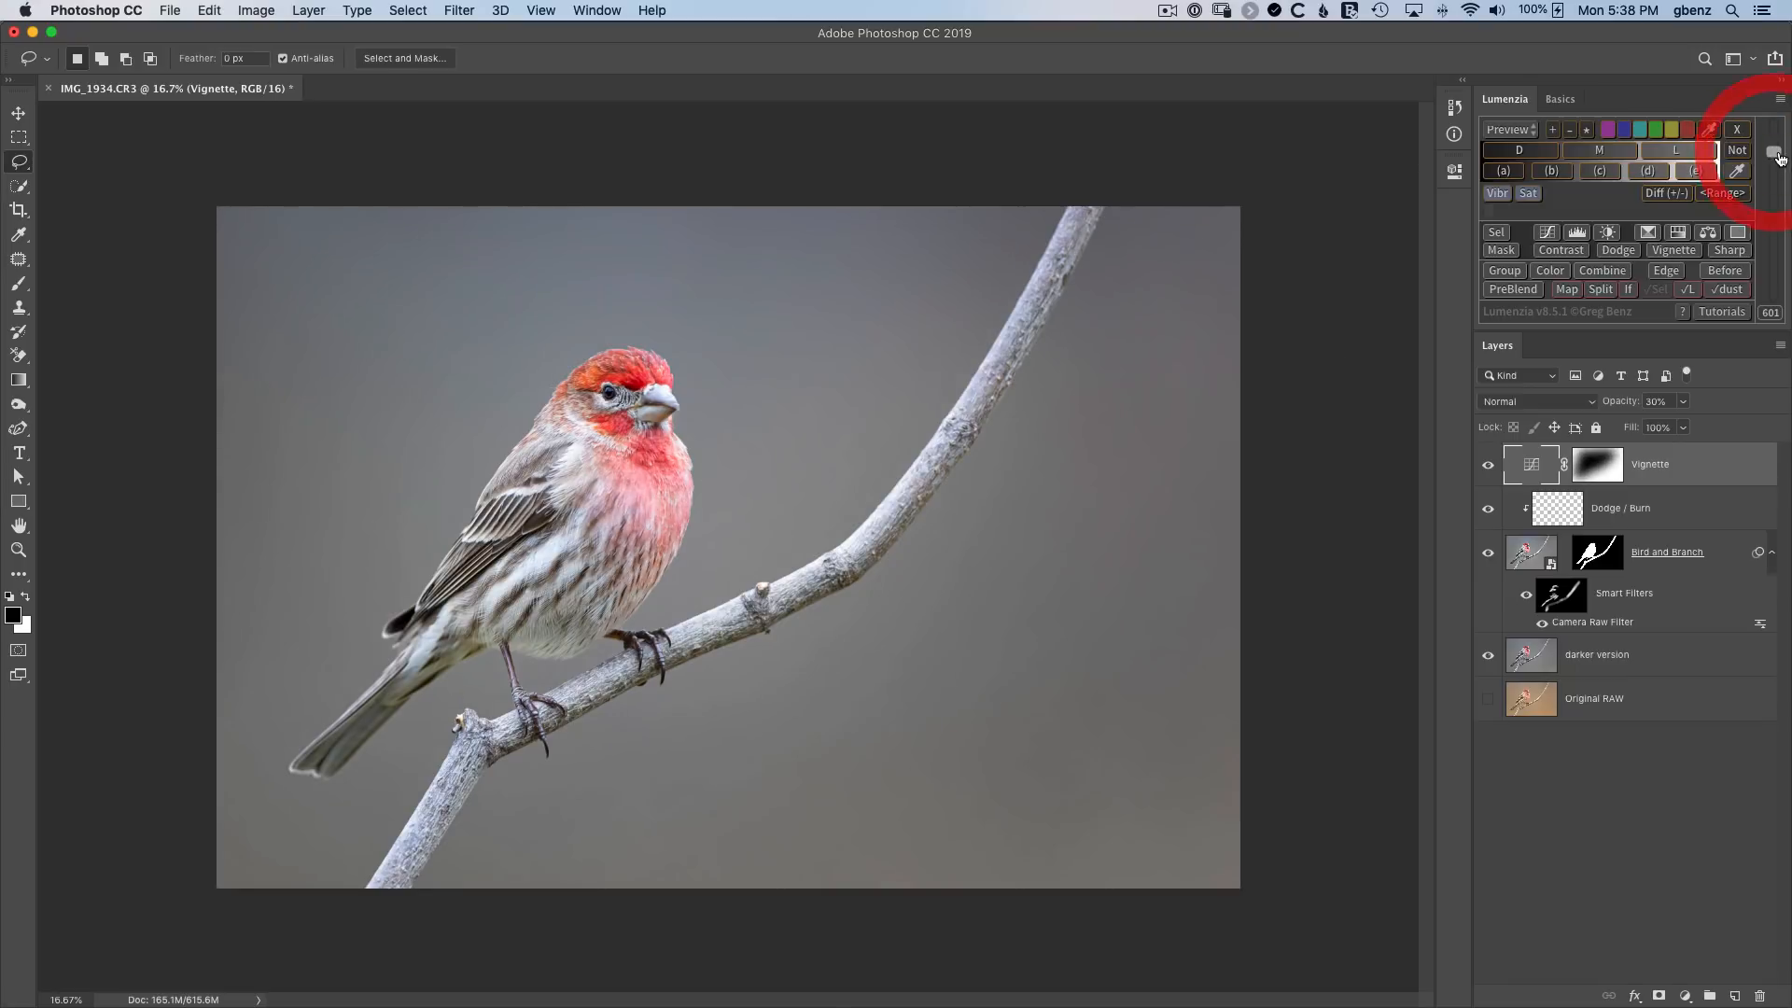
pyautogui.click(1775, 164)
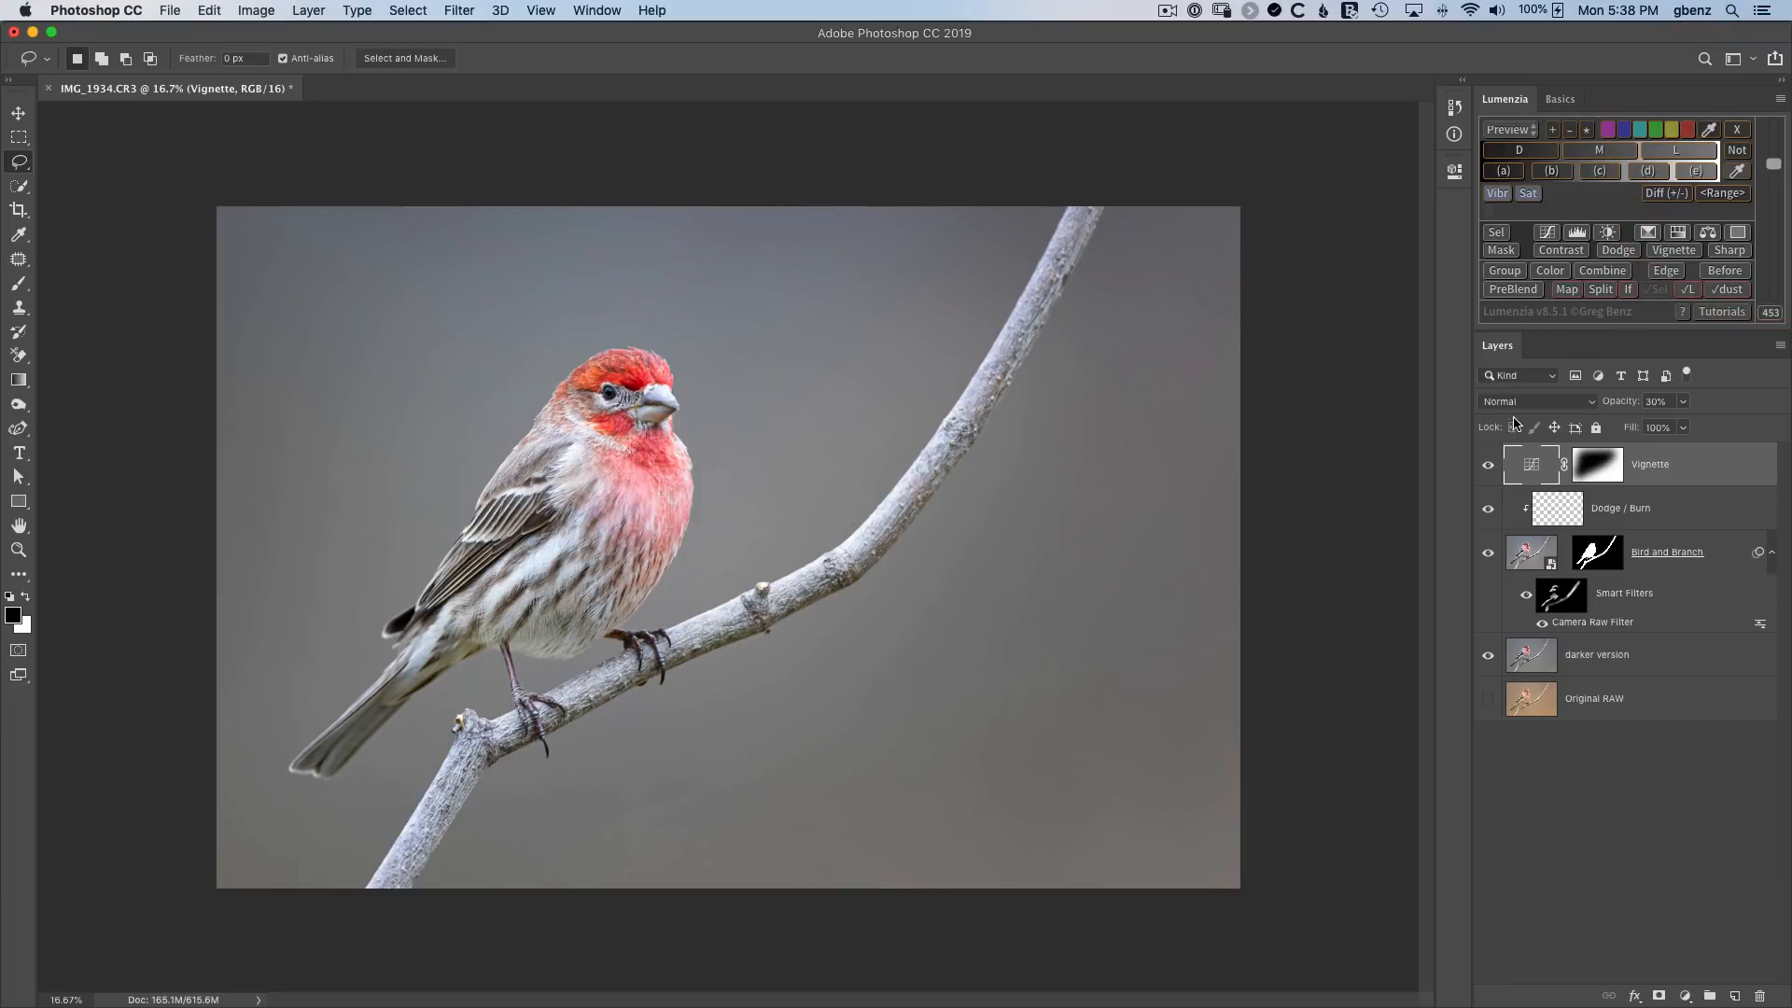
# Toggle the Vignette layer's visibility off and on to compare the photo with and without the darkened edges.
pyautogui.click(1487, 467)
pyautogui.click(1487, 467)
pyautogui.click(1487, 467)
pyautogui.click(1486, 467)
# Show the Original RAW layer on its own, and restore all layers to compare the original with the finished edit.
pyautogui.click(1488, 702)
pyautogui.keyDown('alt'); pyautogui.click(1490, 703); pyautogui.keyUp('alt')
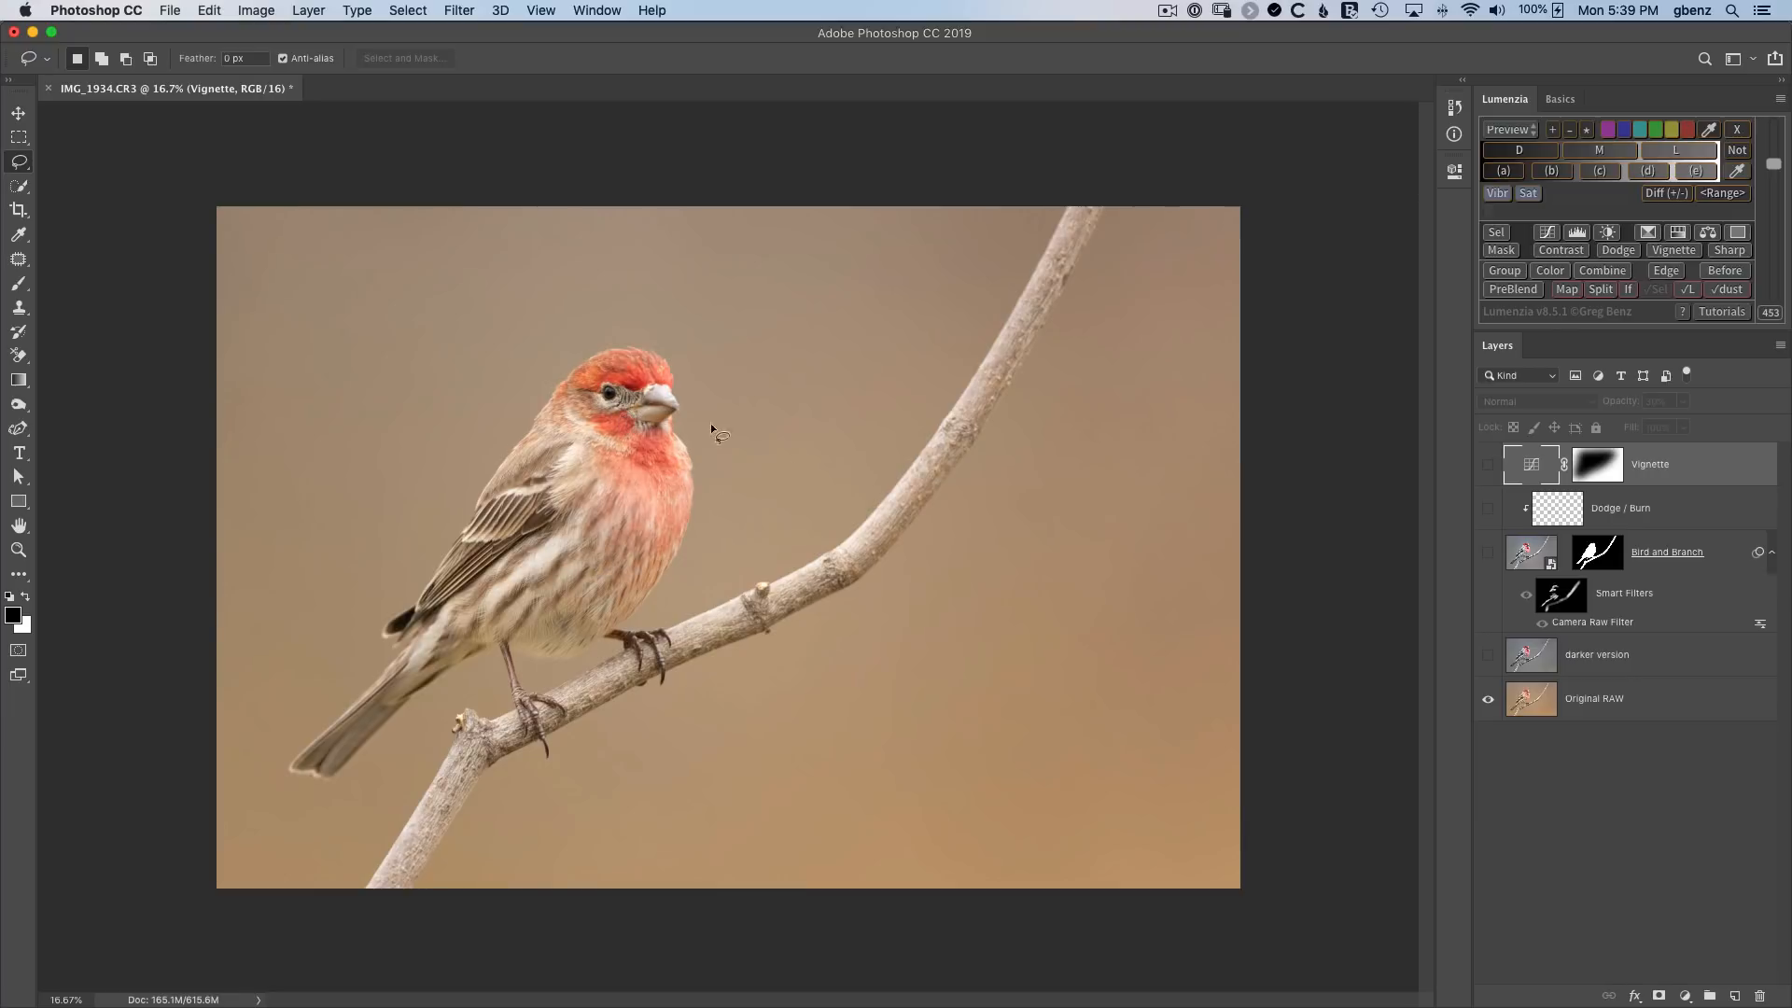
pyautogui.keyDown('alt'); pyautogui.click(1489, 700); pyautogui.keyUp('alt')
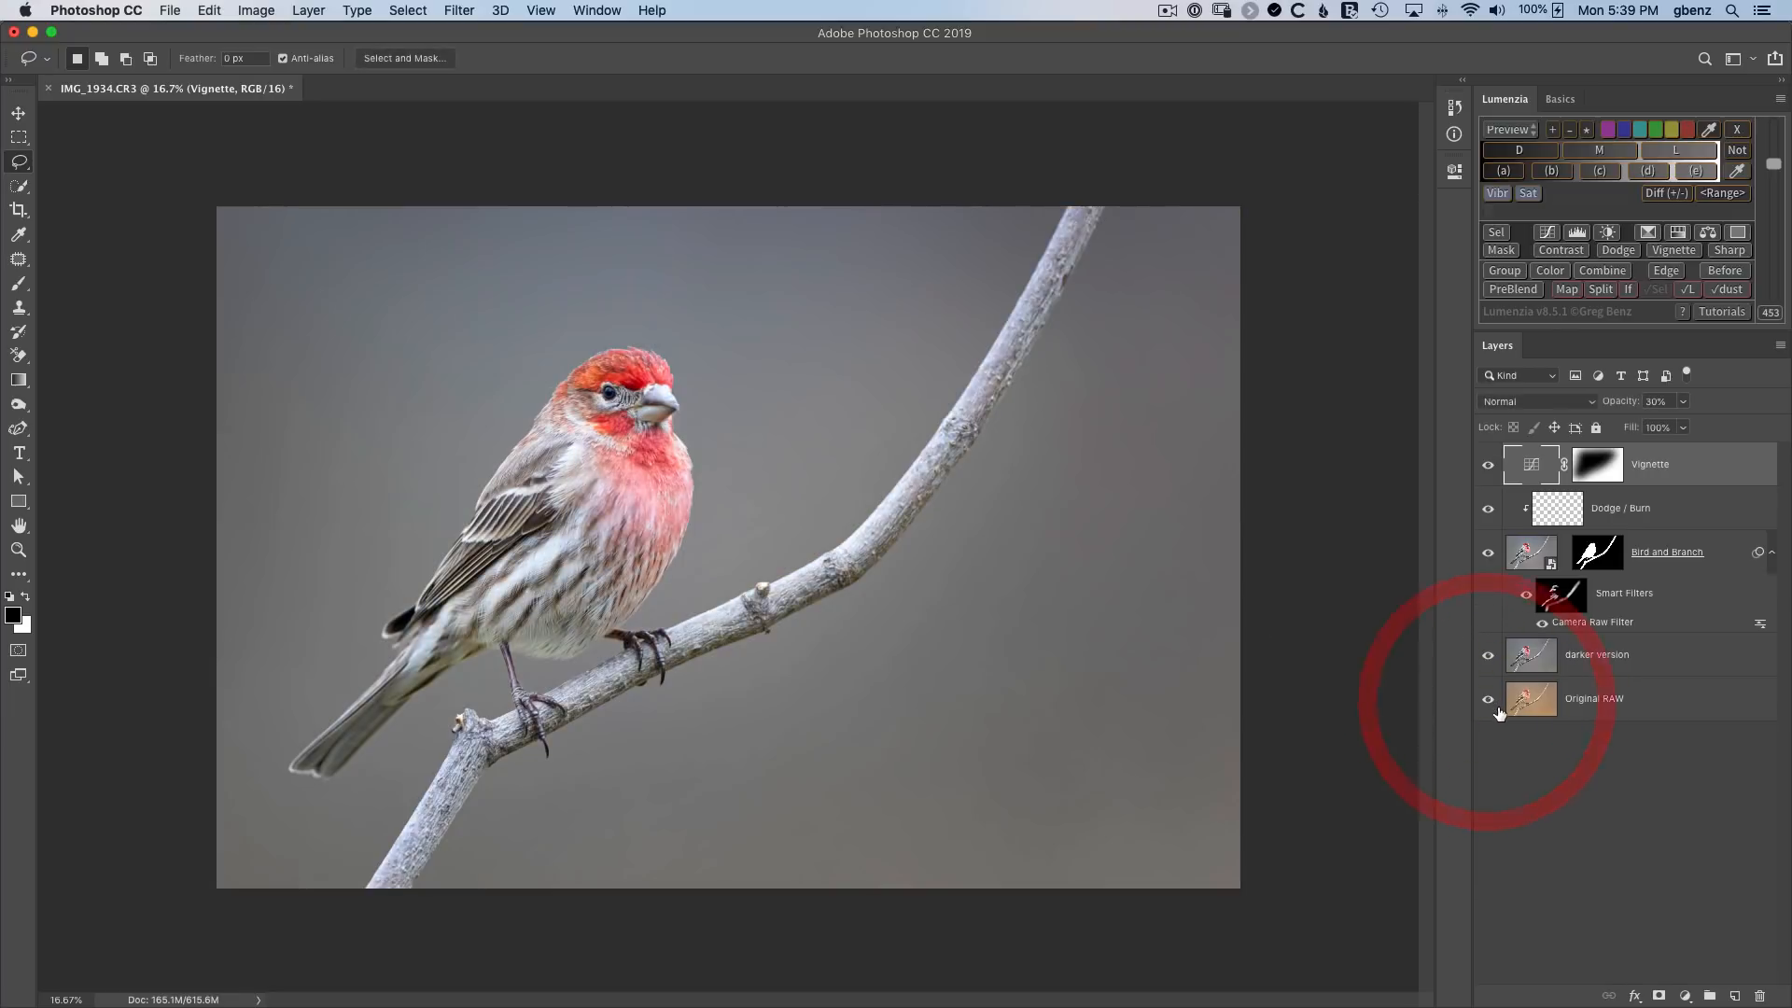